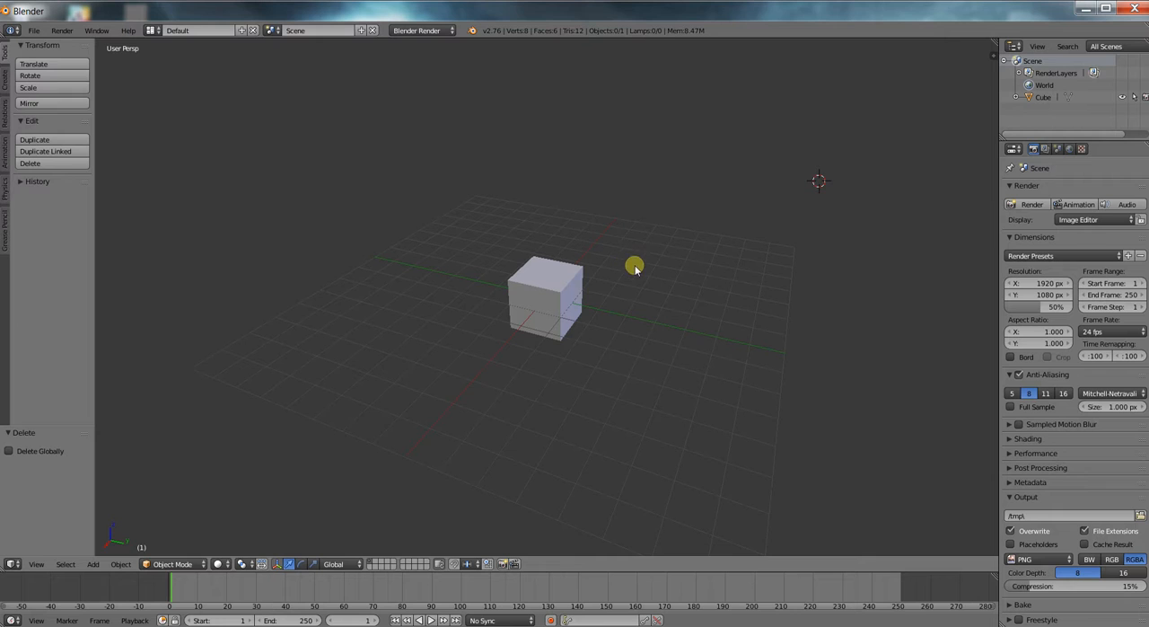
# Select the cube in the 3D view.
pyautogui.moveTo(613, 308); pyautogui.dragTo(630, 305, button='middle')
pyautogui.scroll(2, 631, 304)
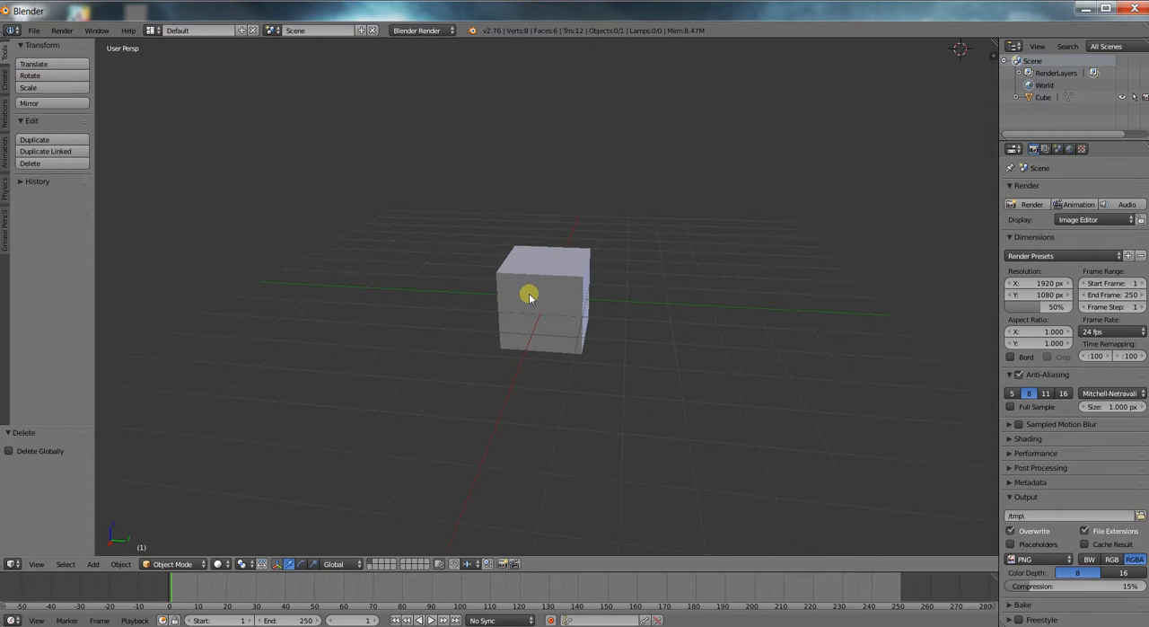
pyautogui.rightClick(528, 297)
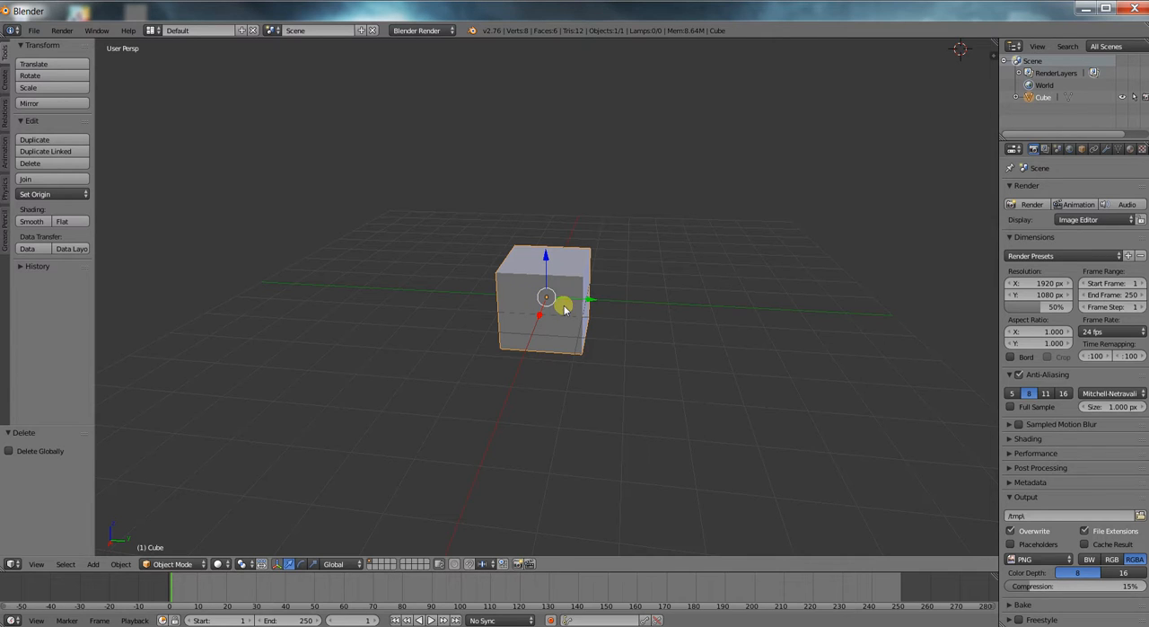
pyautogui.scroll(2, 546, 315)
pyautogui.scroll(-1, 545, 320)
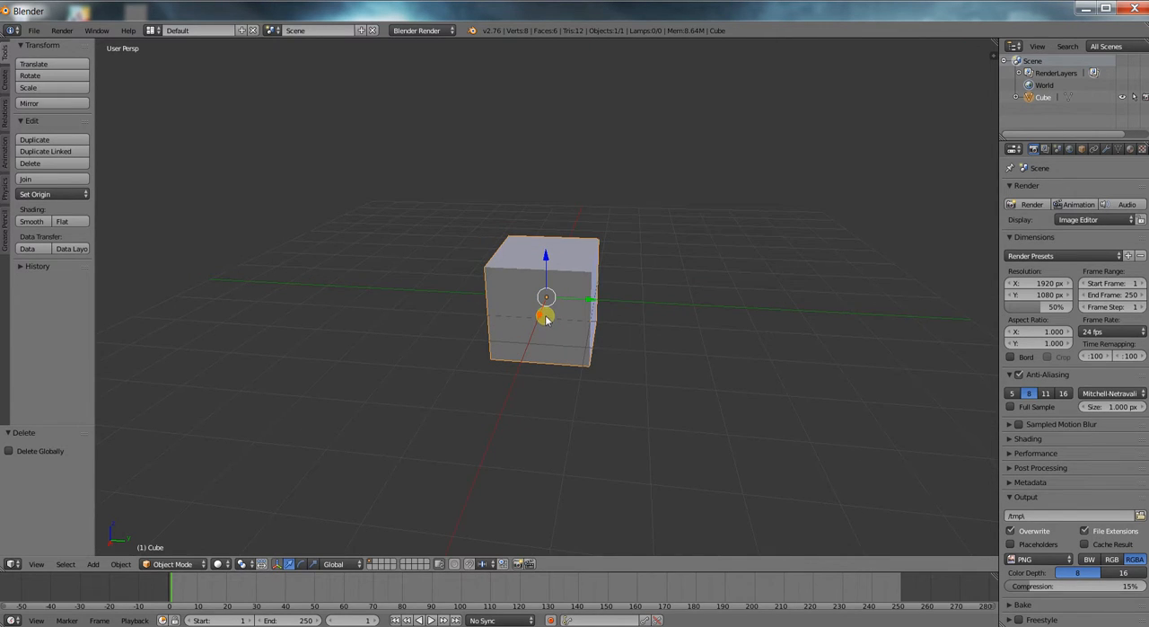
pyautogui.moveTo(553, 299)
pyautogui.mouseDown(button='middle')
pyautogui.moveTo(549, 316)
pyautogui.moveTo(574, 298)
pyautogui.moveTo(571, 307)
pyautogui.mouseUp(button='middle')
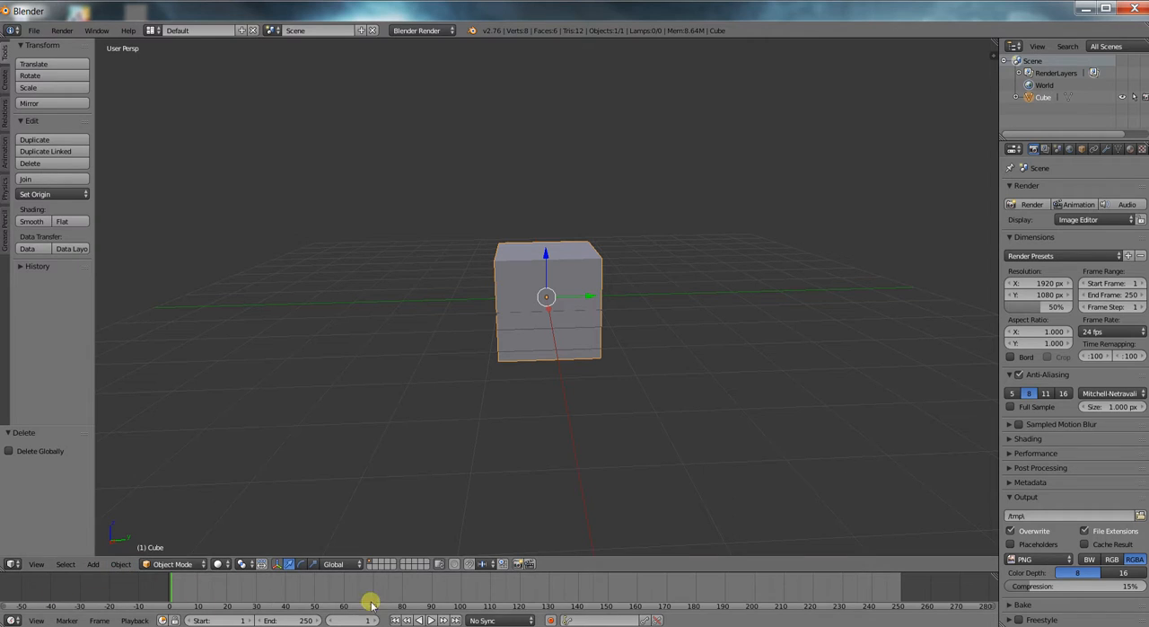
# Scrub through the timeline and play the scene's current frame range.
pyautogui.click(900, 607)
pyautogui.click(163, 593)
pyautogui.moveTo(173, 588)
pyautogui.mouseDown()
pyautogui.moveTo(454, 577)
pyautogui.moveTo(898, 604)
pyautogui.moveTo(176, 612)
pyautogui.mouseUp()
pyautogui.hotkey('alt', 'a')
pyautogui.moveTo(238, 593); pyautogui.dragTo(184, 592)
# Set the animation's end frame to 60 and leave the playhead at frame 0.
pyautogui.click(296, 620)
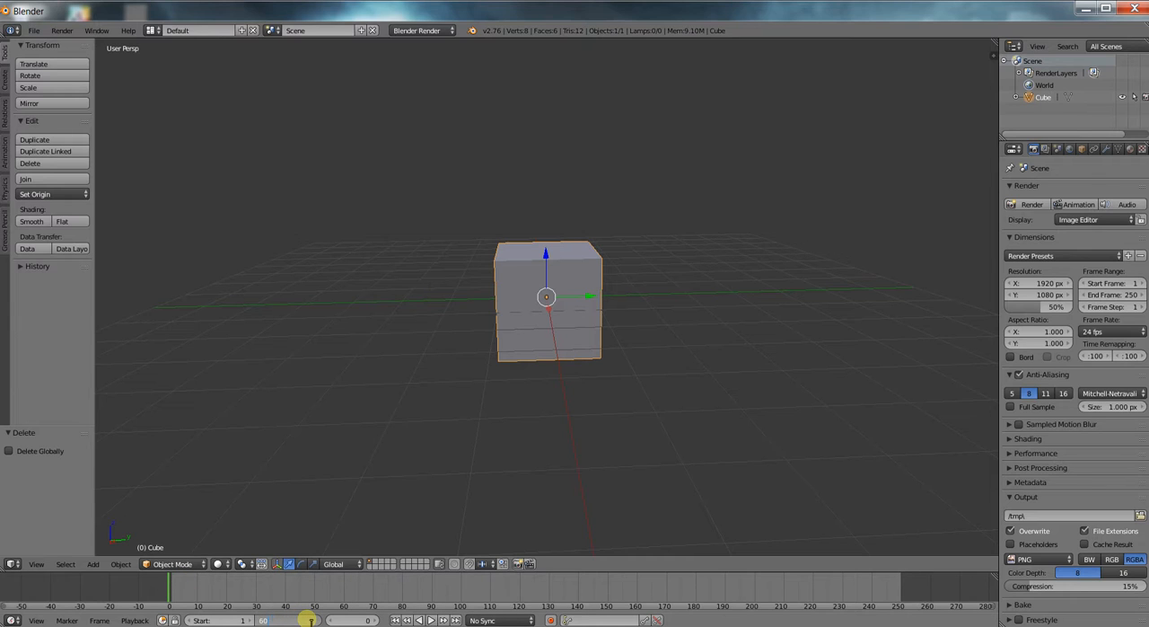
pyautogui.write('60')
pyautogui.press('Return')
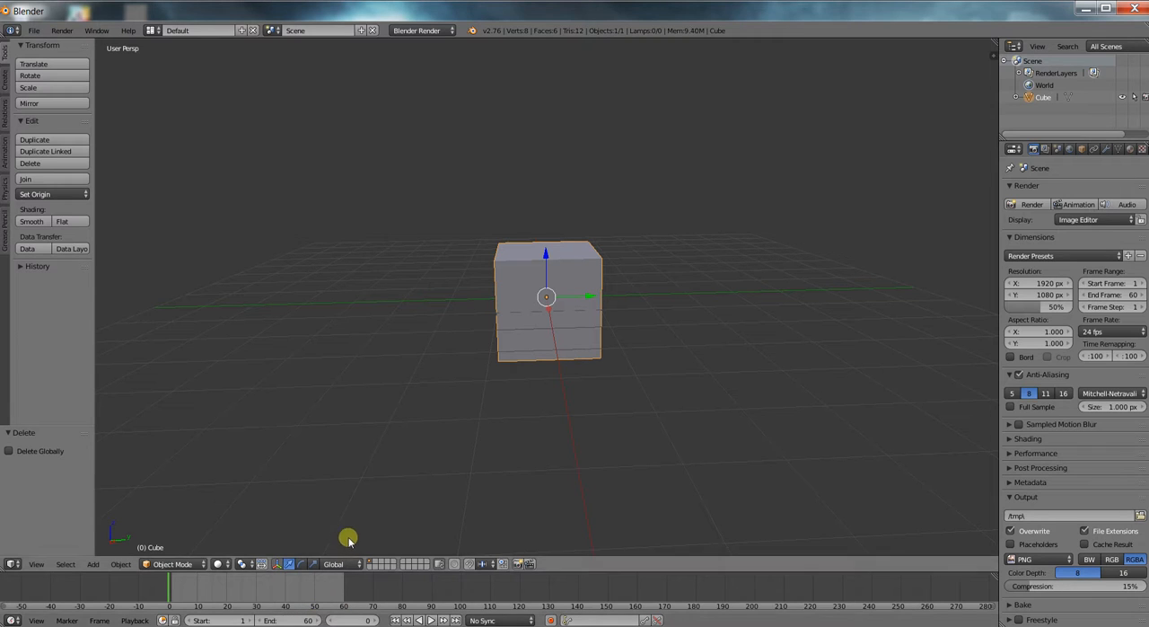
pyautogui.moveTo(224, 601); pyautogui.dragTo(176, 585)
# Split the 3D view vertically, change the new area to a Dope Sheet, and widen it.
pyautogui.moveTo(993, 42); pyautogui.dragTo(673, 63)
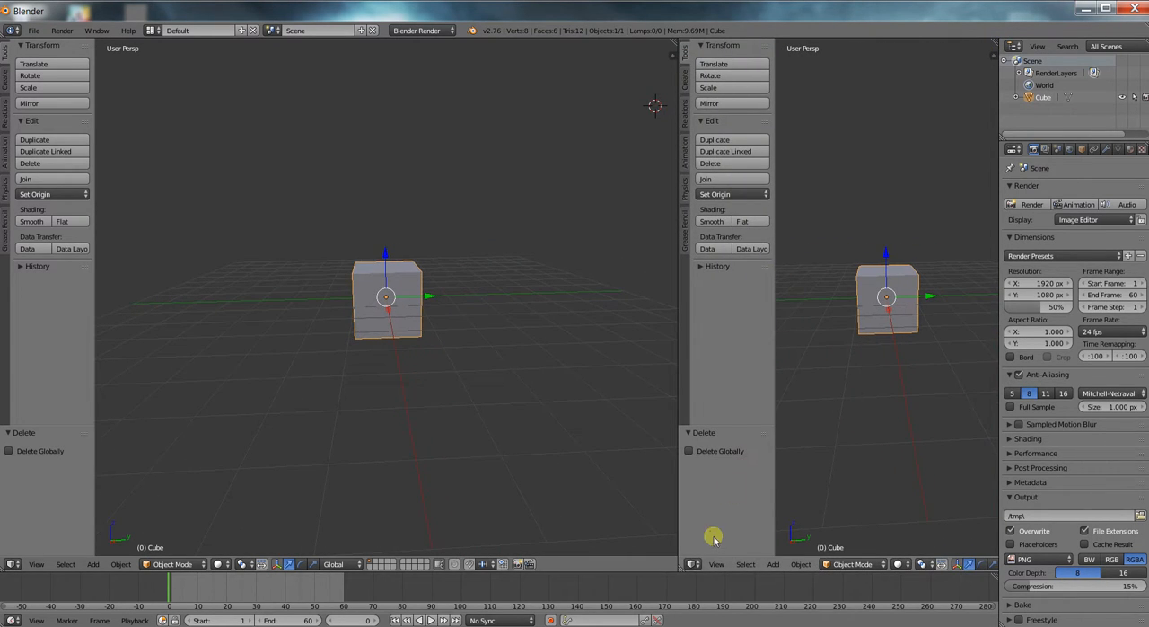
pyautogui.click(693, 564)
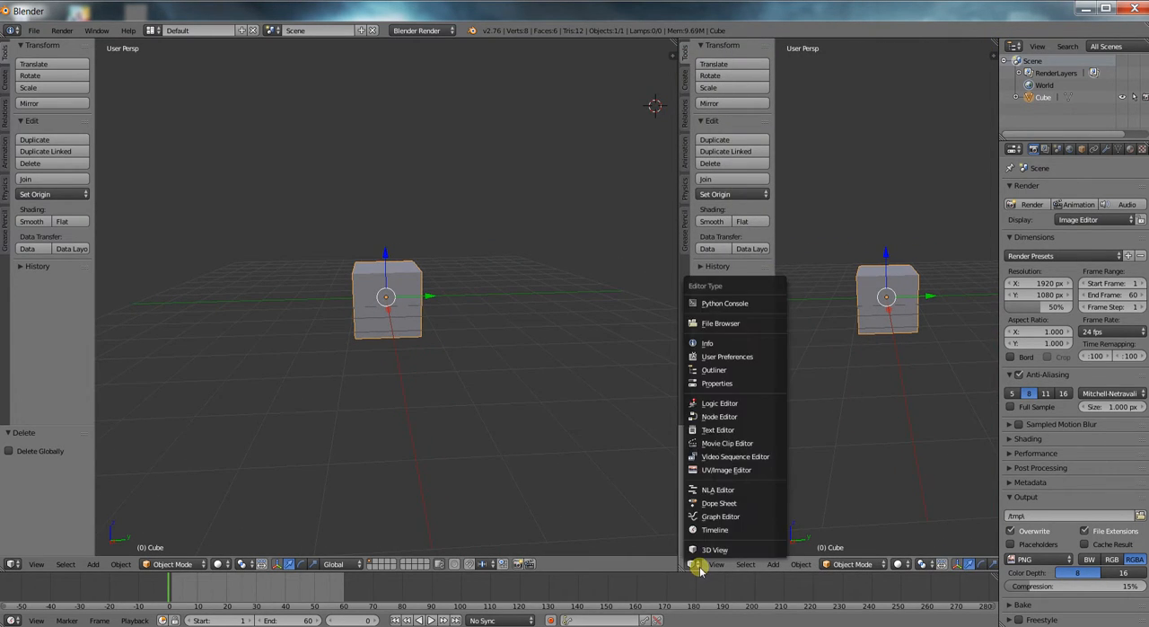
pyautogui.click(723, 504)
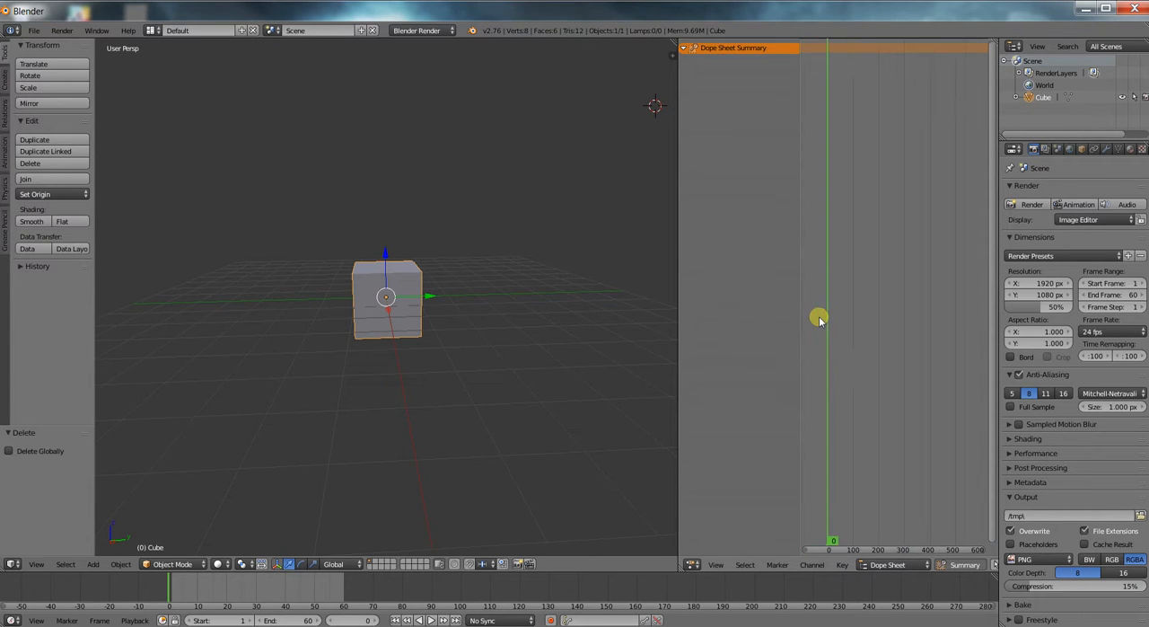
pyautogui.moveTo(677, 239); pyautogui.dragTo(601, 236)
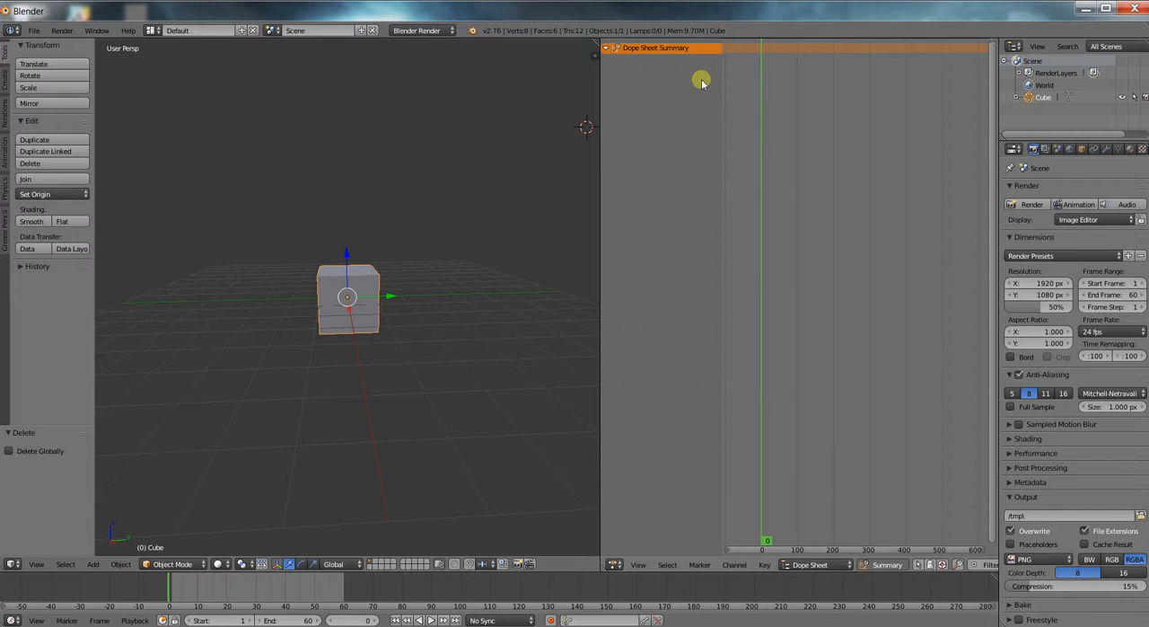
pyautogui.scroll(2, 384, 303)
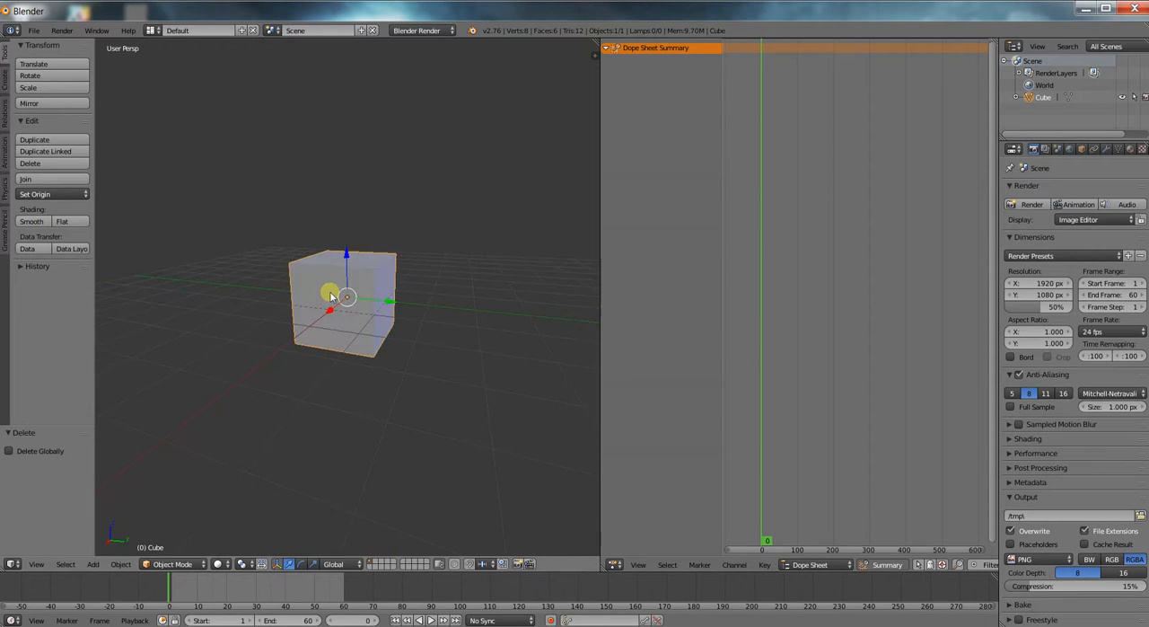
pyautogui.moveTo(399, 305); pyautogui.dragTo(592, 318)
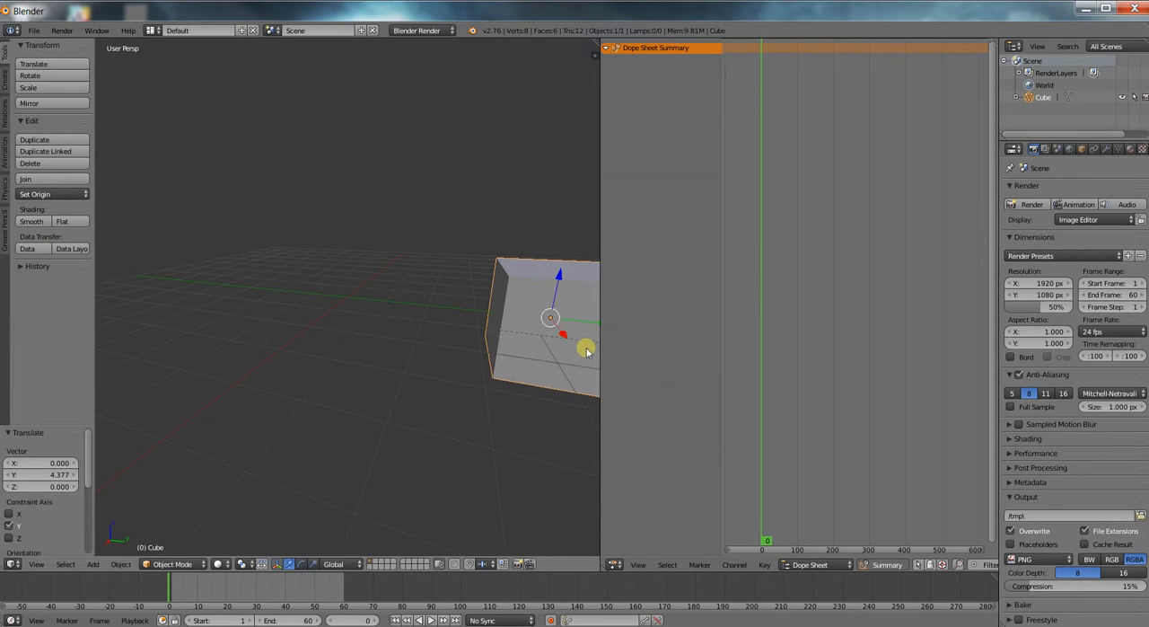
pyautogui.hotkey('ctrl', 'z')
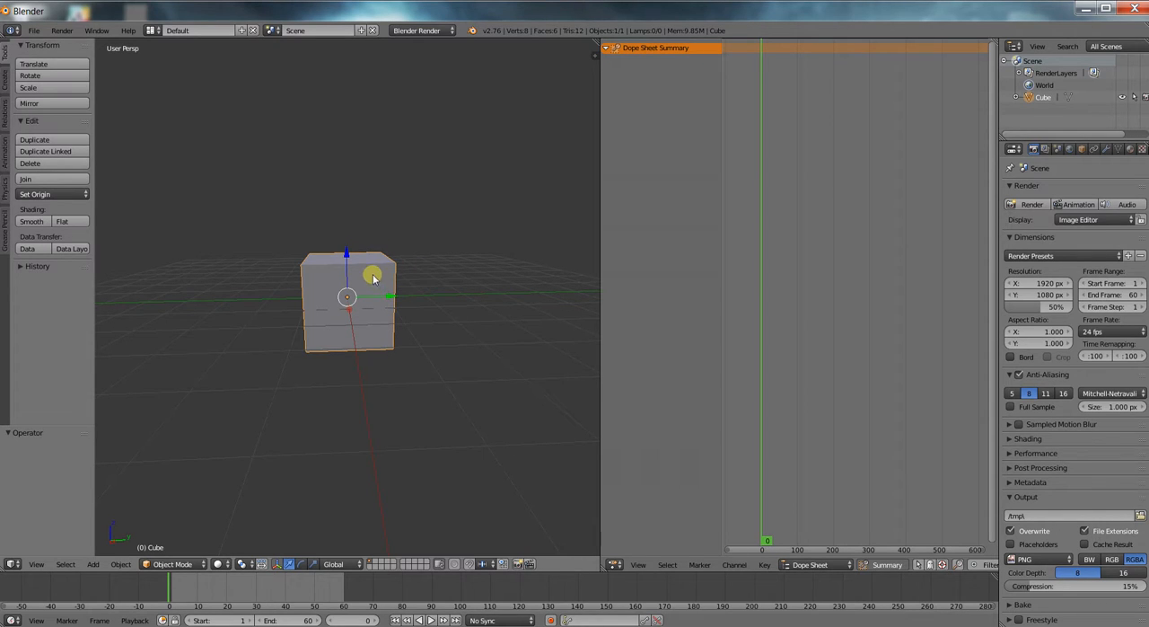
# Insert a Location keyframe for the cube at frame 0 and inspect its X, Y and Z channels.
pyautogui.press('i')
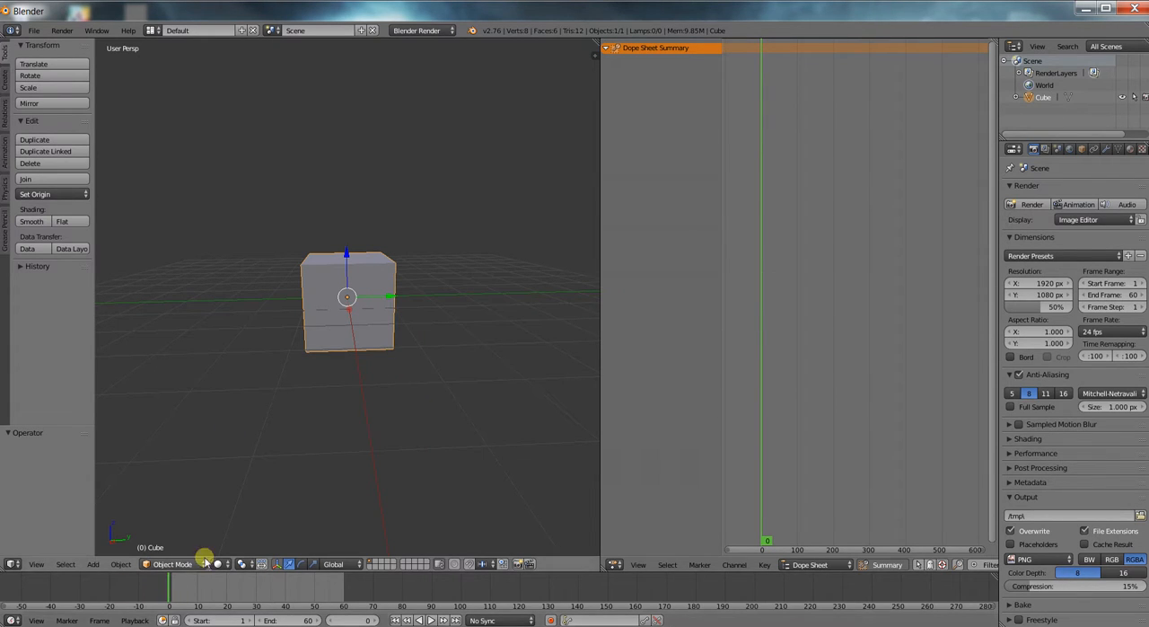
pyautogui.press('i')
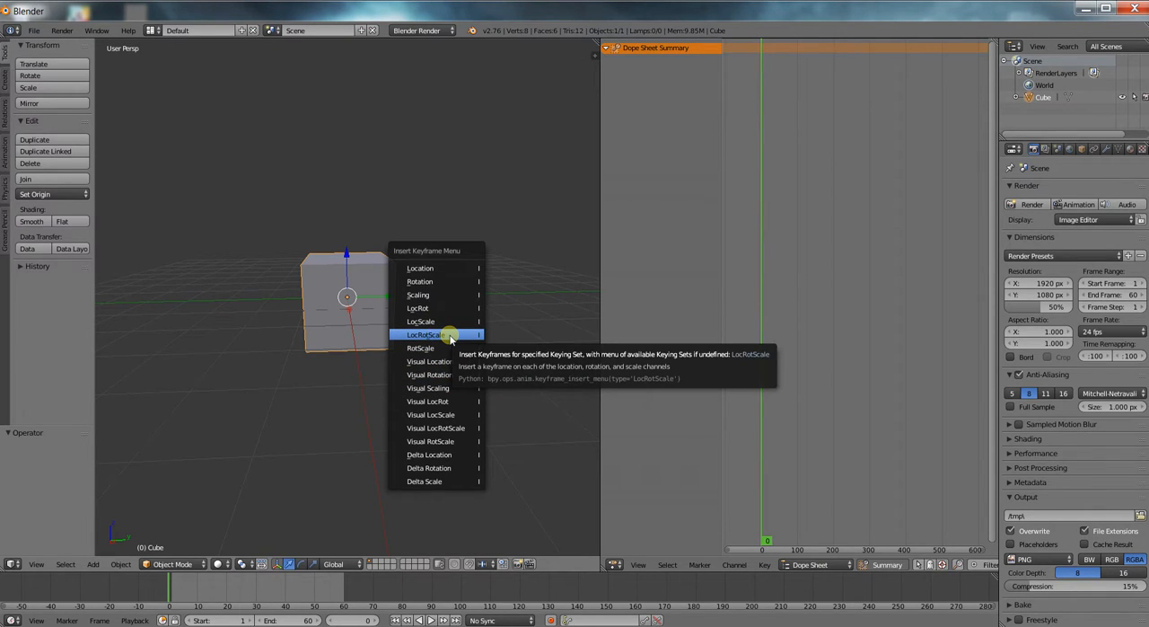
pyautogui.click(449, 271)
pyautogui.scroll(1, 777, 55)
pyautogui.scroll(1, 778, 56)
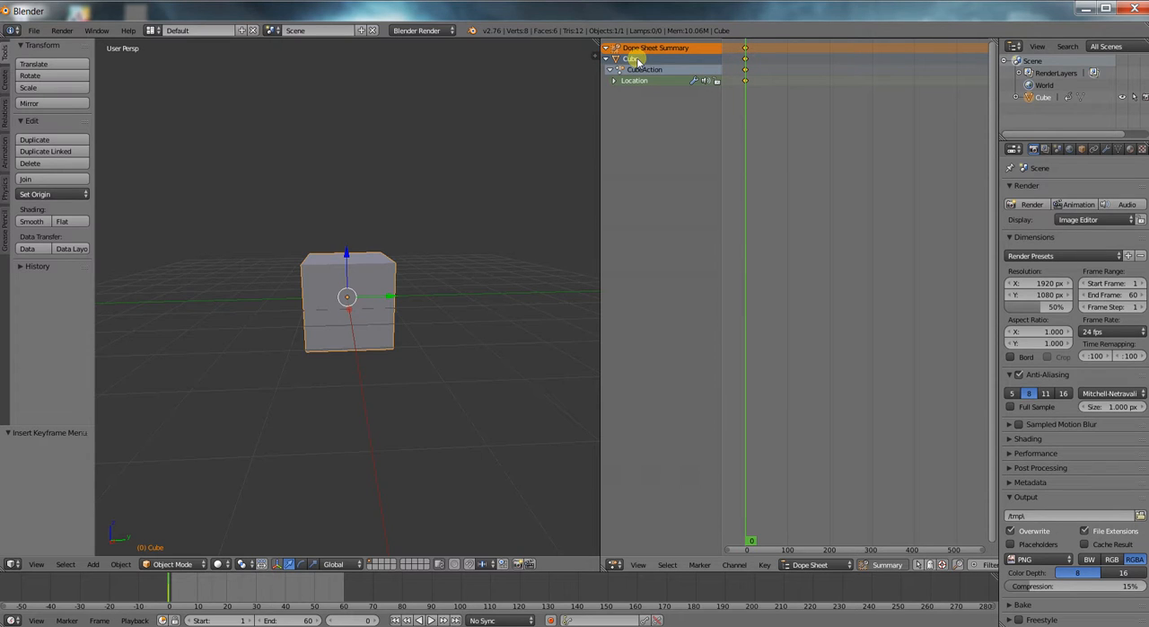
pyautogui.click(615, 81)
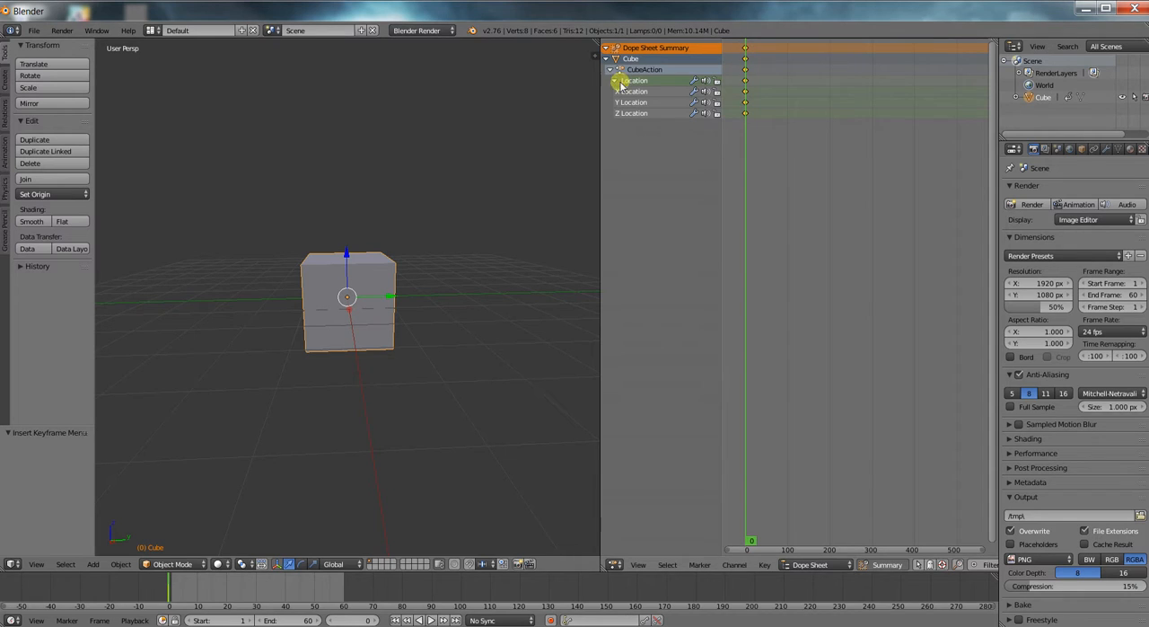
pyautogui.click(614, 81)
# At frame 60, move the cube about 4.4 units along Y and insert a Location keyframe.
pyautogui.scroll(-1, 455, 267)
pyautogui.click(171, 594)
pyautogui.moveTo(173, 594); pyautogui.dragTo(347, 594)
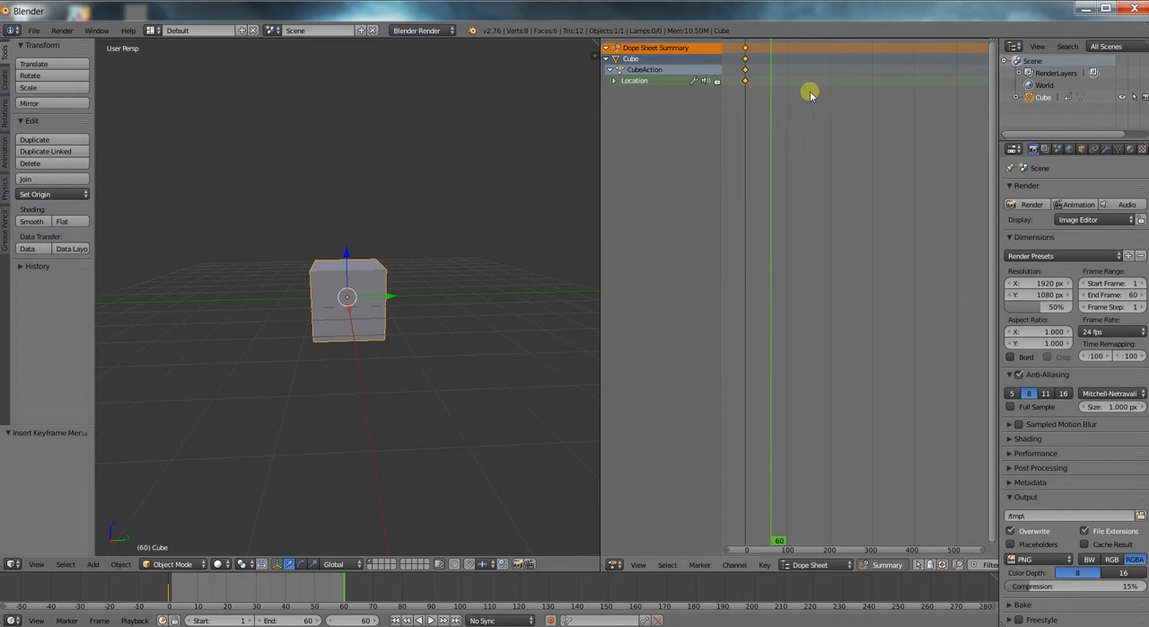
pyautogui.moveTo(392, 299); pyautogui.dragTo(539, 300)
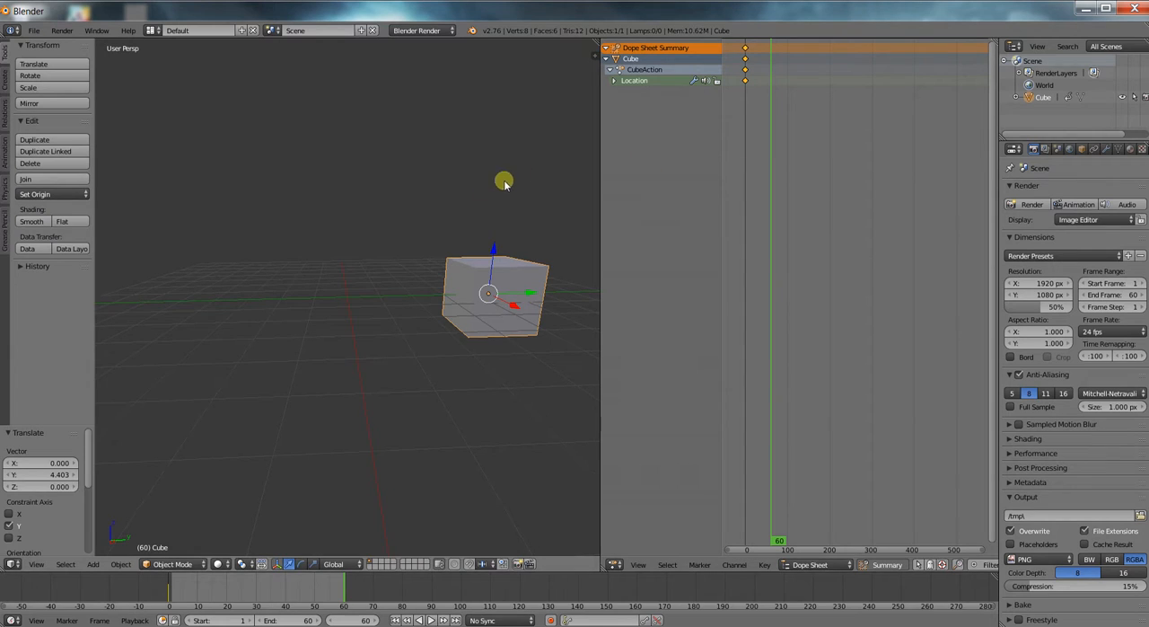
pyautogui.press('i')
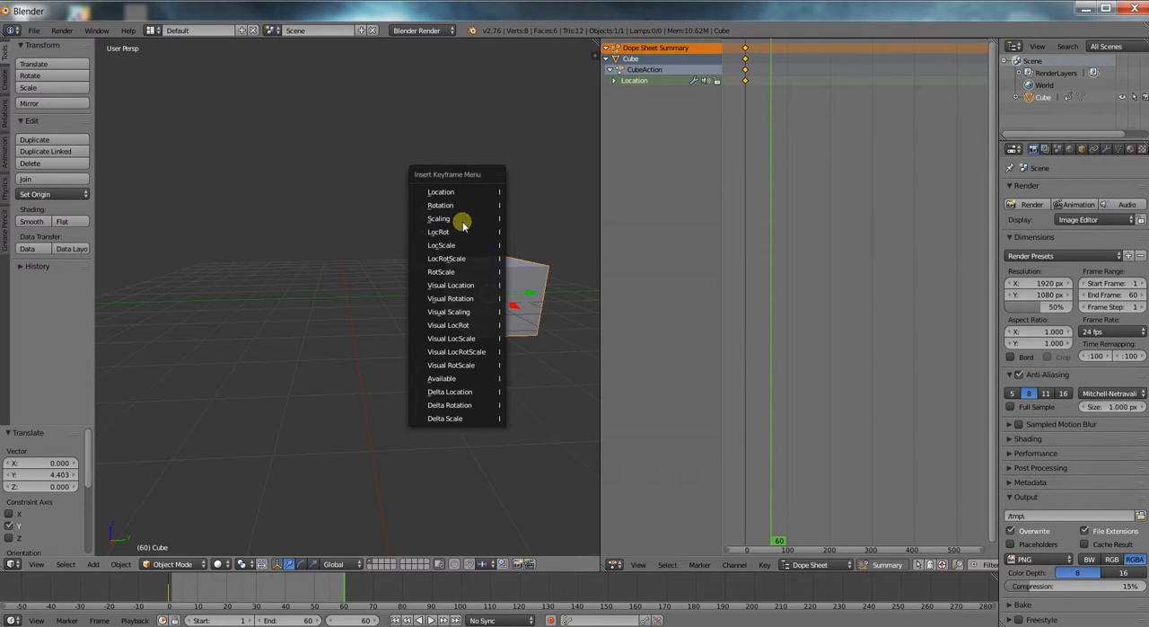
pyautogui.click(466, 193)
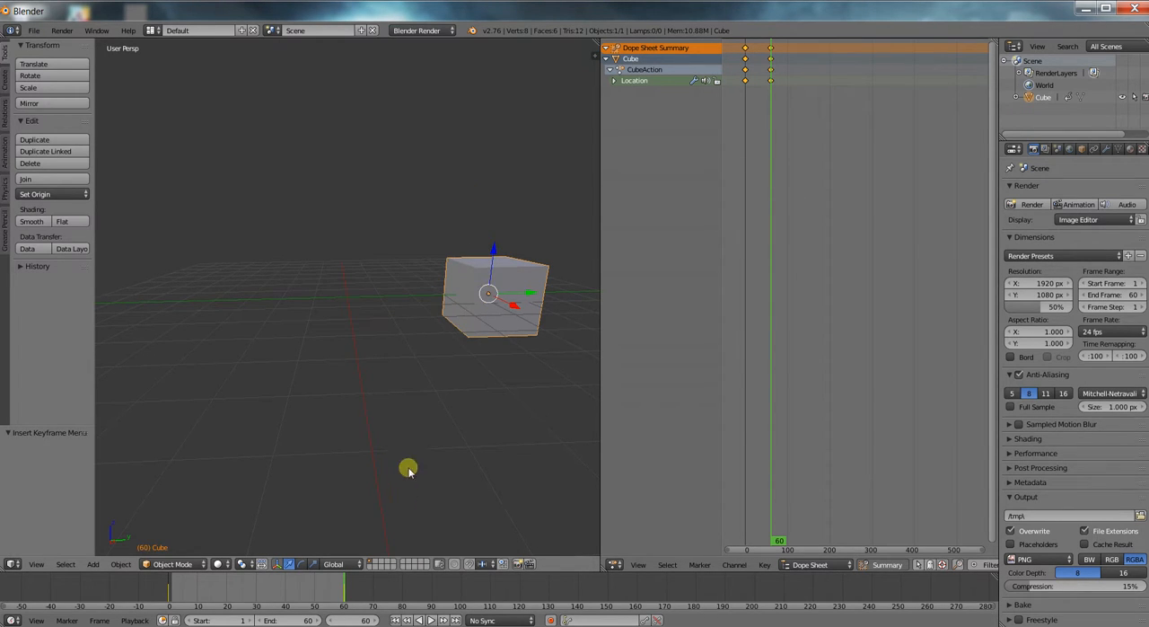
# Scrub through and play the cube's movement animation to check it.
pyautogui.moveTo(331, 586); pyautogui.dragTo(209, 588)
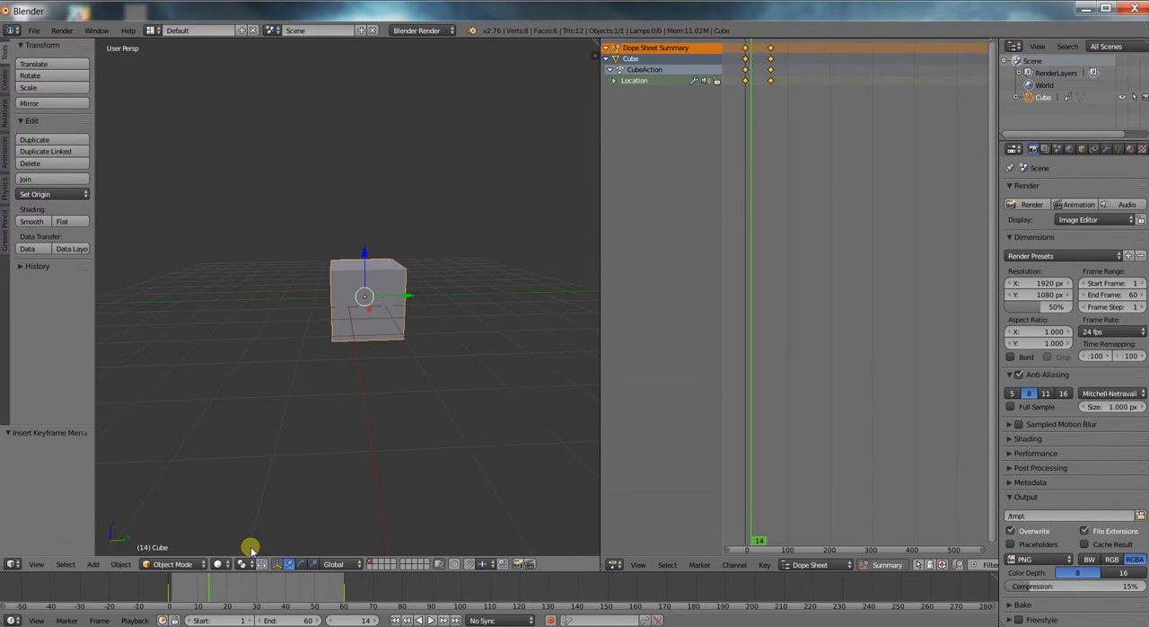
pyautogui.hotkey('alt', 'a')
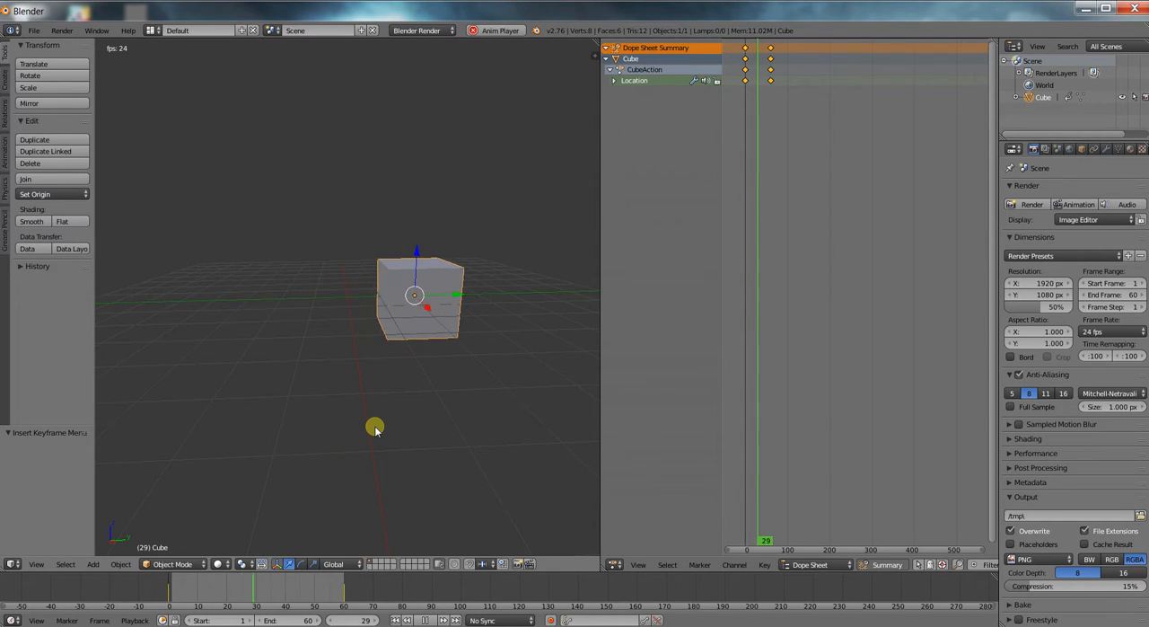
pyautogui.hotkey('alt', 'a')
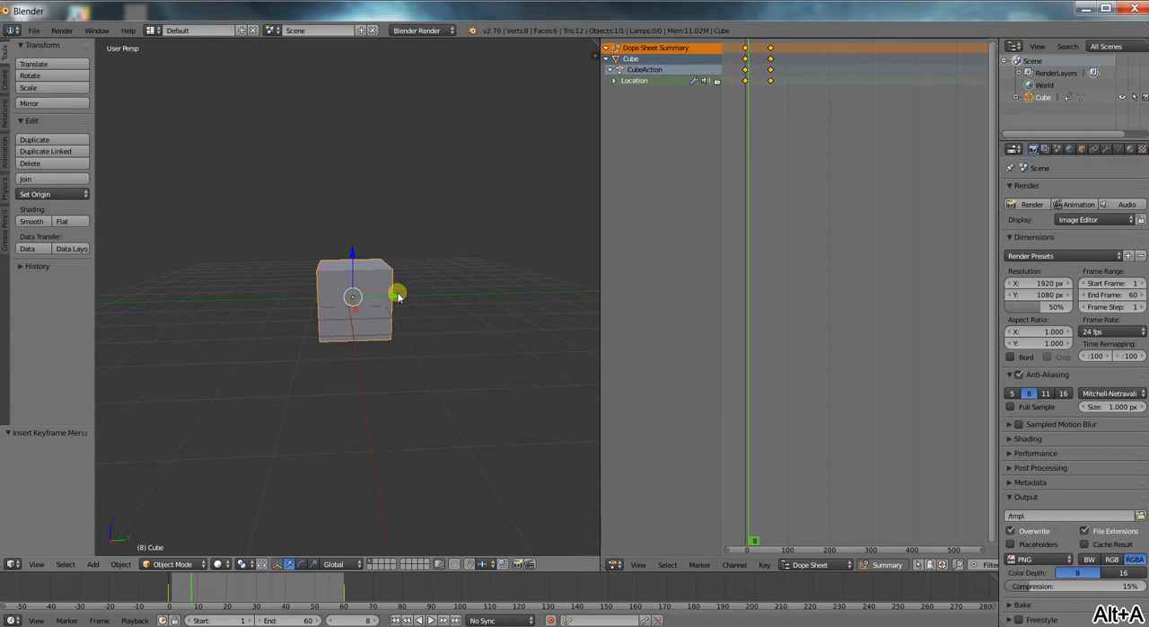
# Try moving the cube about 0.43 units along Y at frame 8 without inserting a keyframe.
pyautogui.moveTo(396, 297); pyautogui.dragTo(411, 295)
pyautogui.scroll(3, 774, 236)
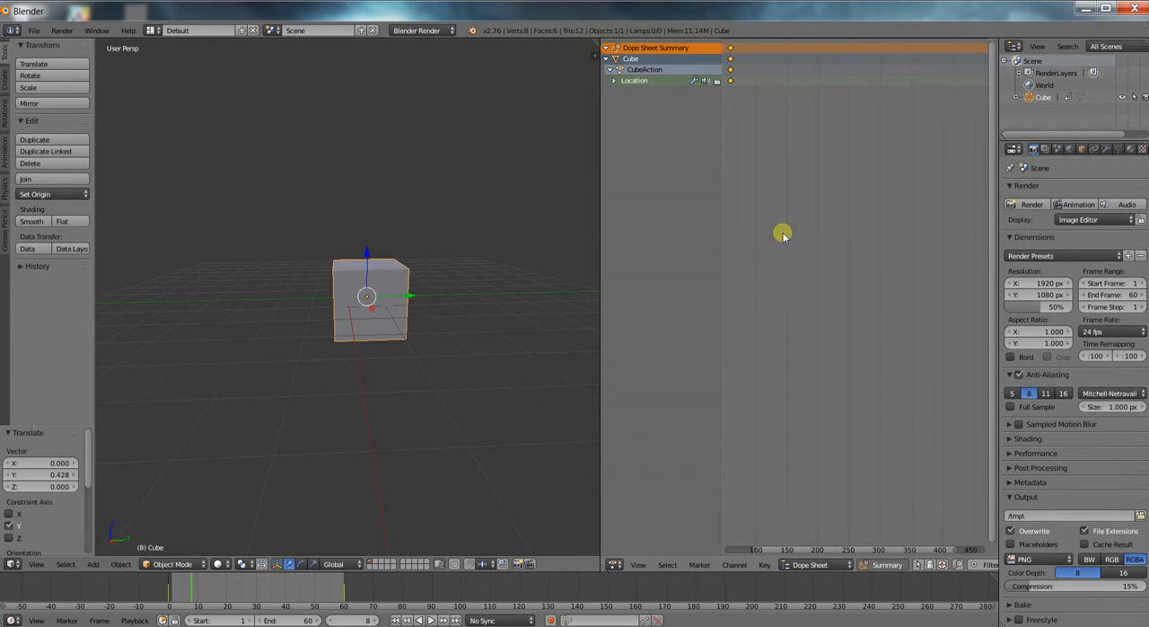
pyautogui.moveTo(764, 226); pyautogui.dragTo(926, 232, button='middle')
pyautogui.scroll(3, 861, 243)
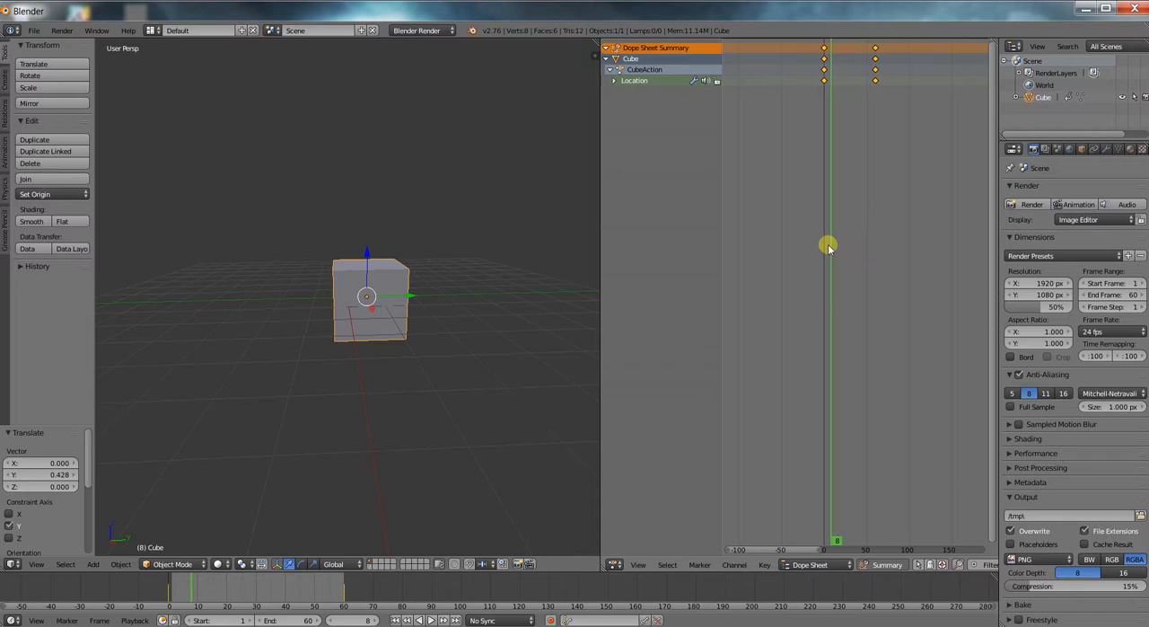
pyautogui.moveTo(410, 295); pyautogui.dragTo(413, 295)
# Return to frame 0 and insert a Scaling keyframe for the cube.
pyautogui.moveTo(193, 584); pyautogui.dragTo(162, 585)
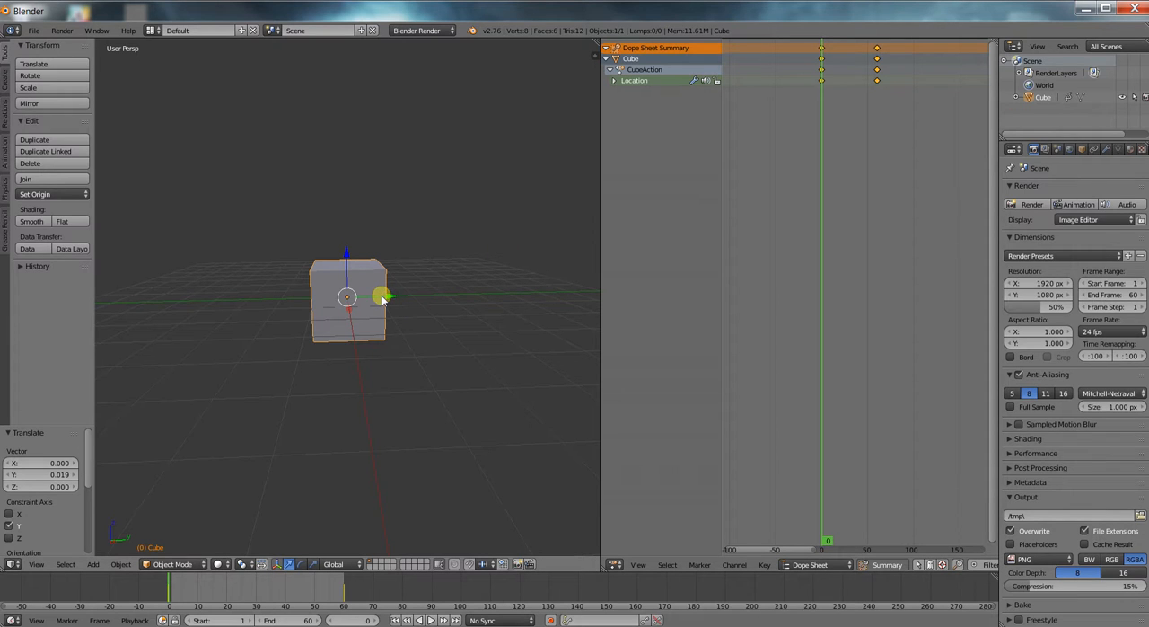
pyautogui.scroll(2, 390, 305)
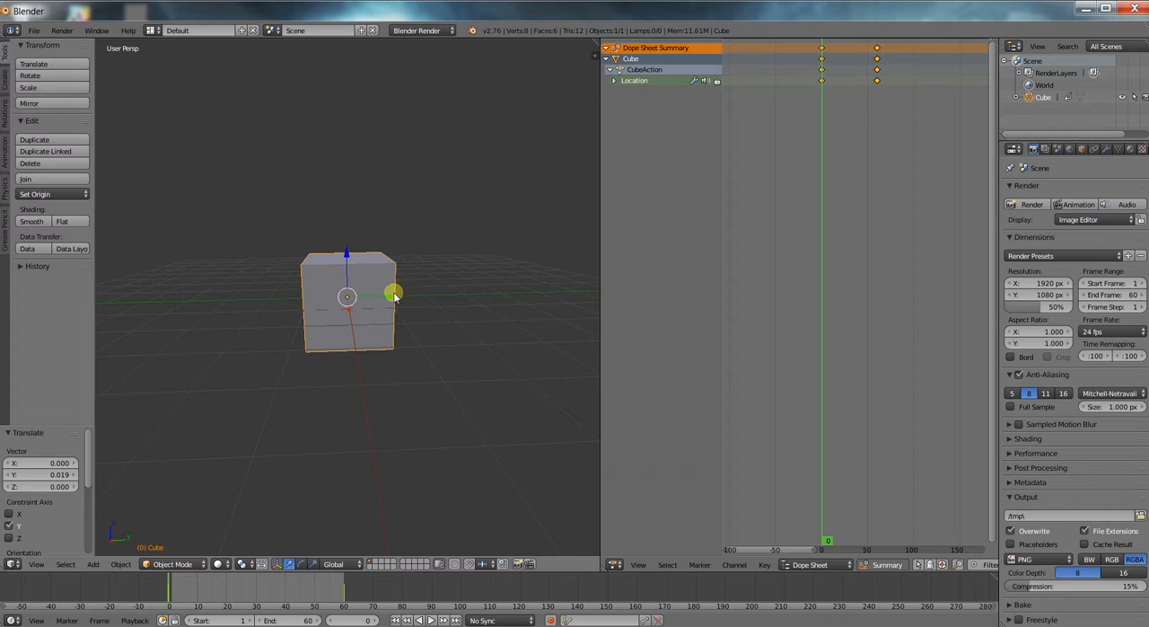
pyautogui.press('i')
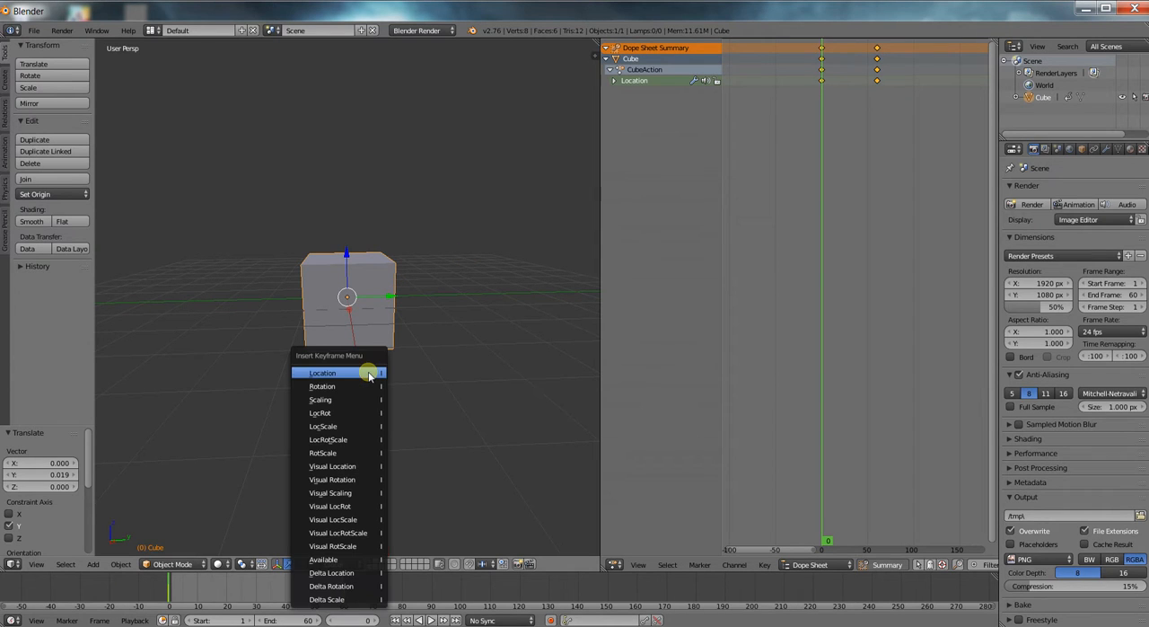
pyautogui.click(347, 398)
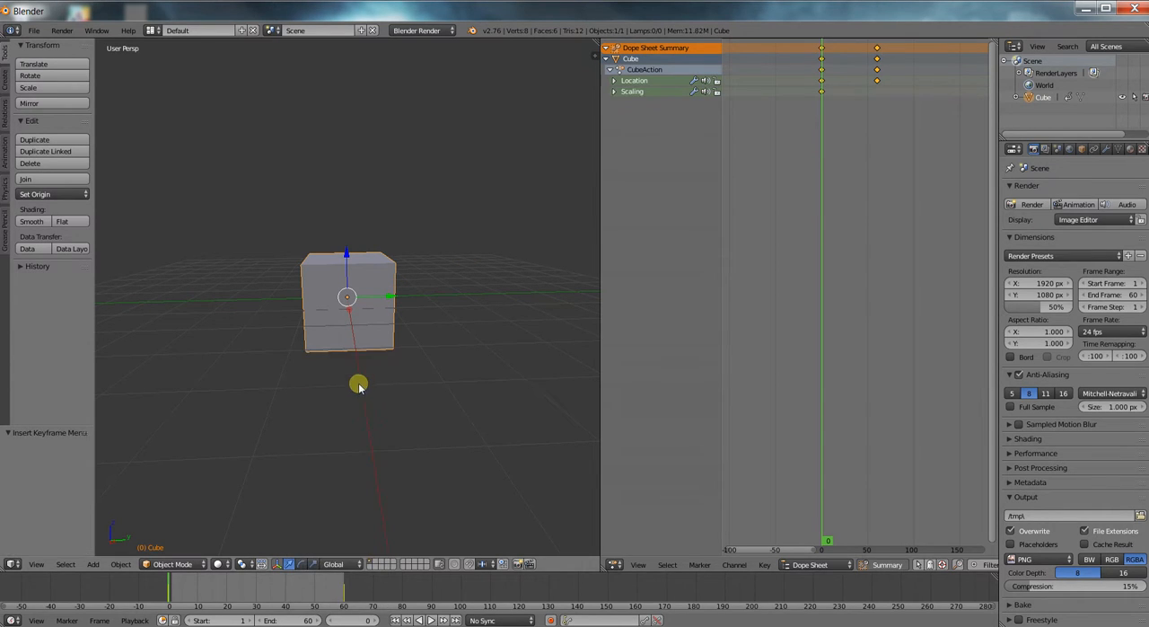
# At frame 30, scale the cube uniformly by a factor of 2 and insert a Scaling keyframe.
pyautogui.moveTo(171, 590); pyautogui.dragTo(258, 594)
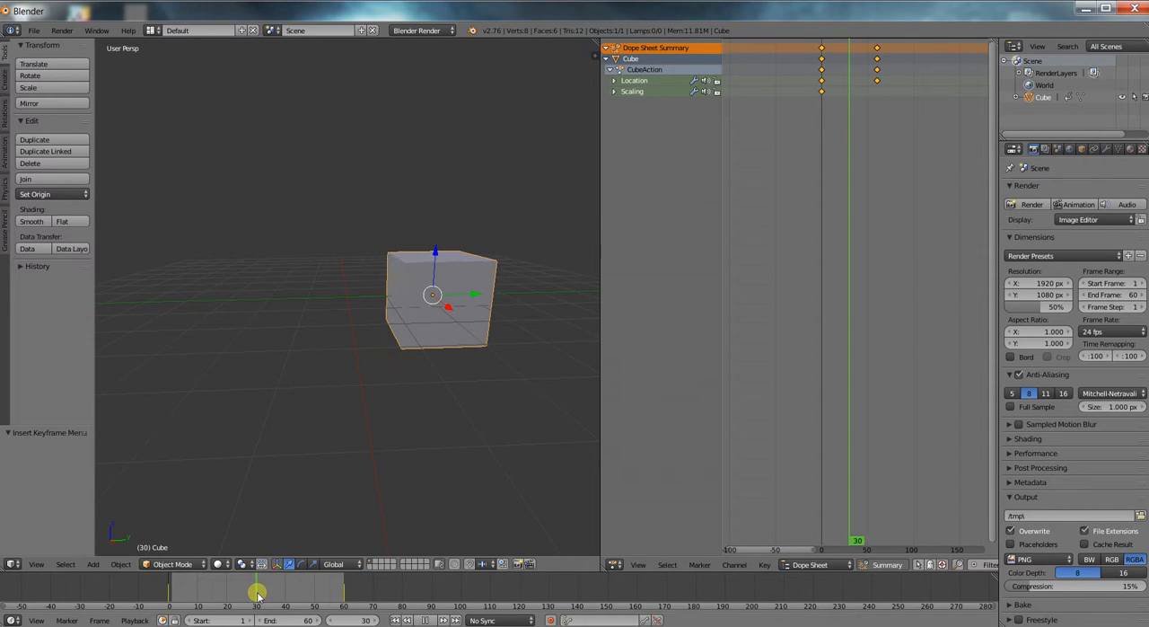
pyautogui.press('s')
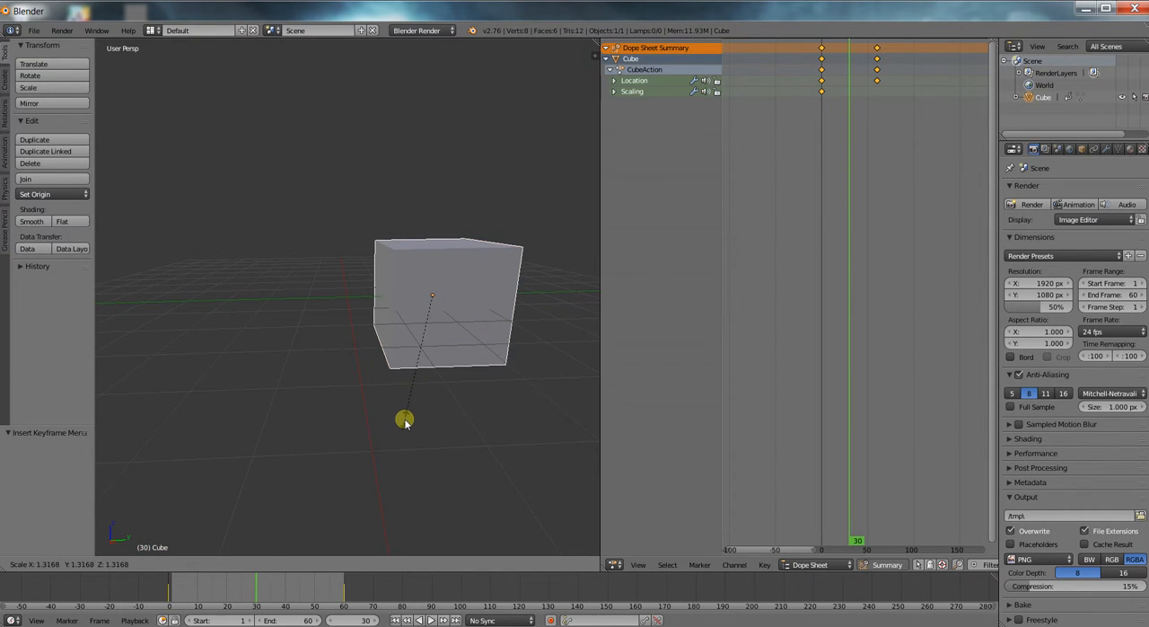
pyautogui.press('2')
pyautogui.press('Return')
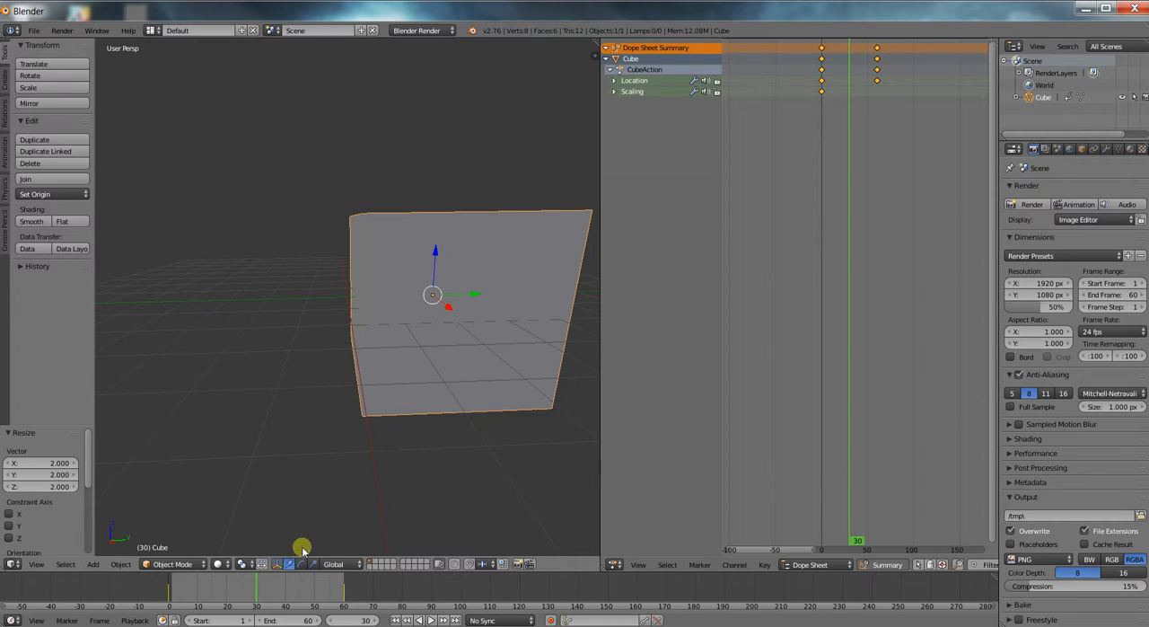
pyautogui.press('i')
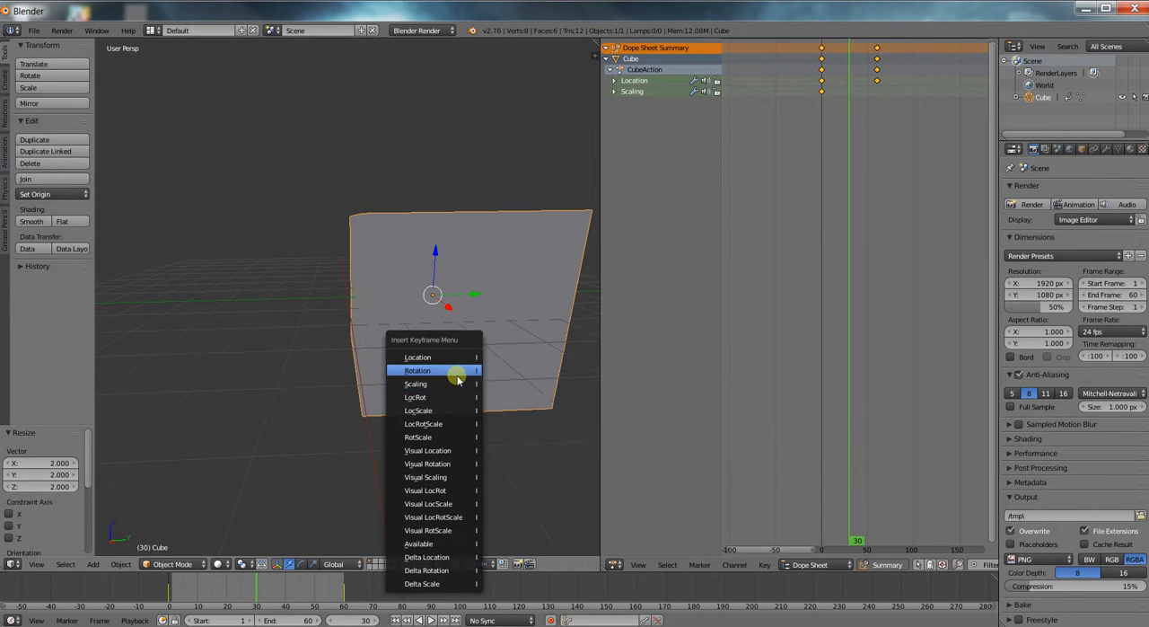
pyautogui.click(459, 381)
# At frame 60, scale the cube uniformly by 0.5 and insert a Scaling keyframe.
pyautogui.moveTo(282, 580); pyautogui.dragTo(355, 576)
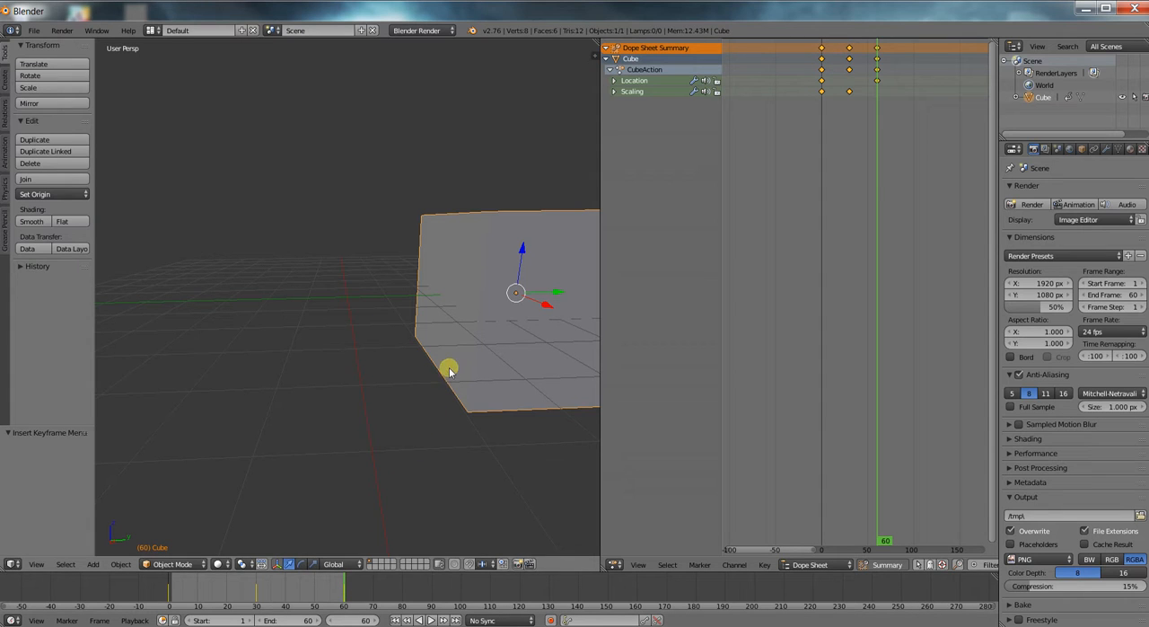
pyautogui.press('s')
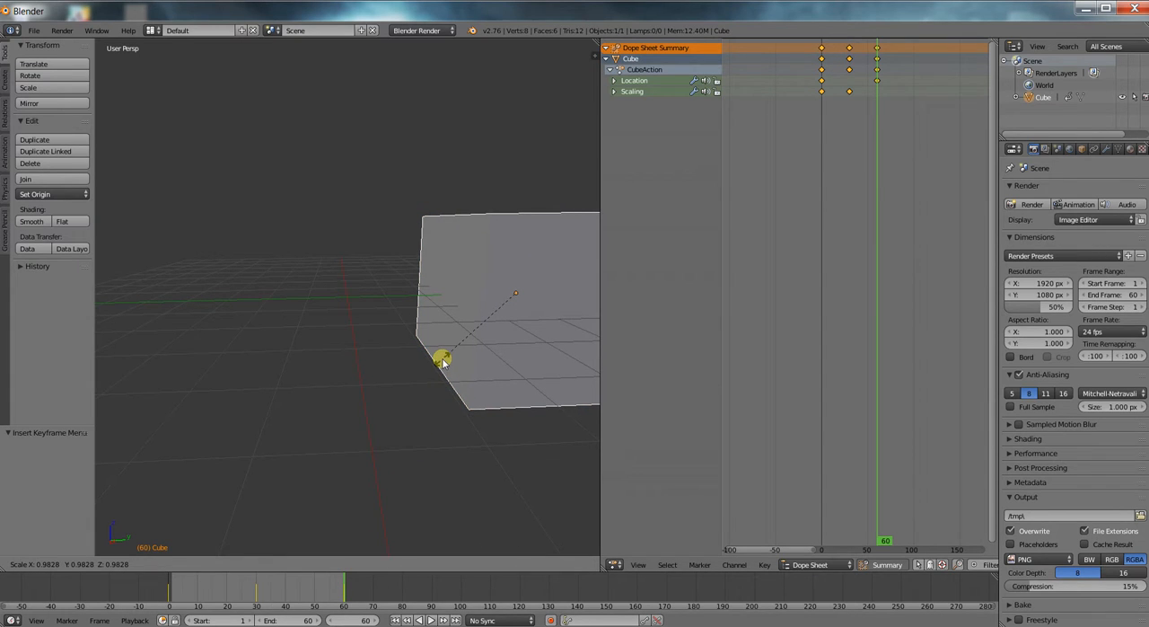
pyautogui.write('0.5')
pyautogui.press('Return')
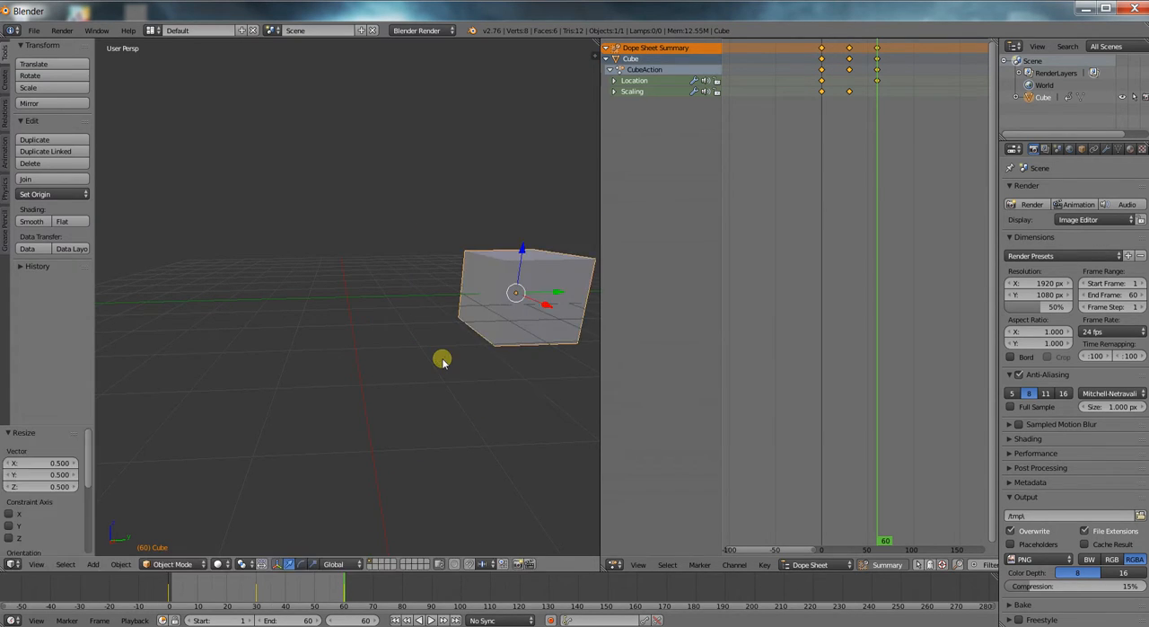
pyautogui.press('i')
pyautogui.click(473, 253)
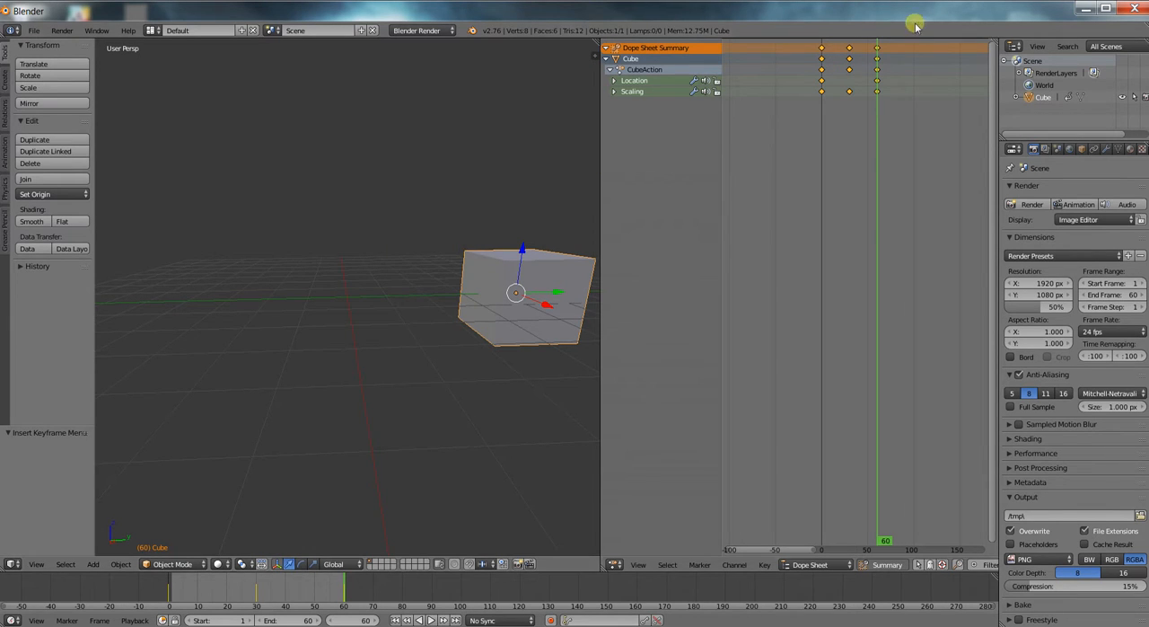
# Scrub through the opening frames to check how the cube grows while it moves.
pyautogui.moveTo(874, 95); pyautogui.dragTo(796, 117)
pyautogui.scroll(-3, 533, 238)
pyautogui.moveTo(494, 273); pyautogui.dragTo(477, 278, button='middle')
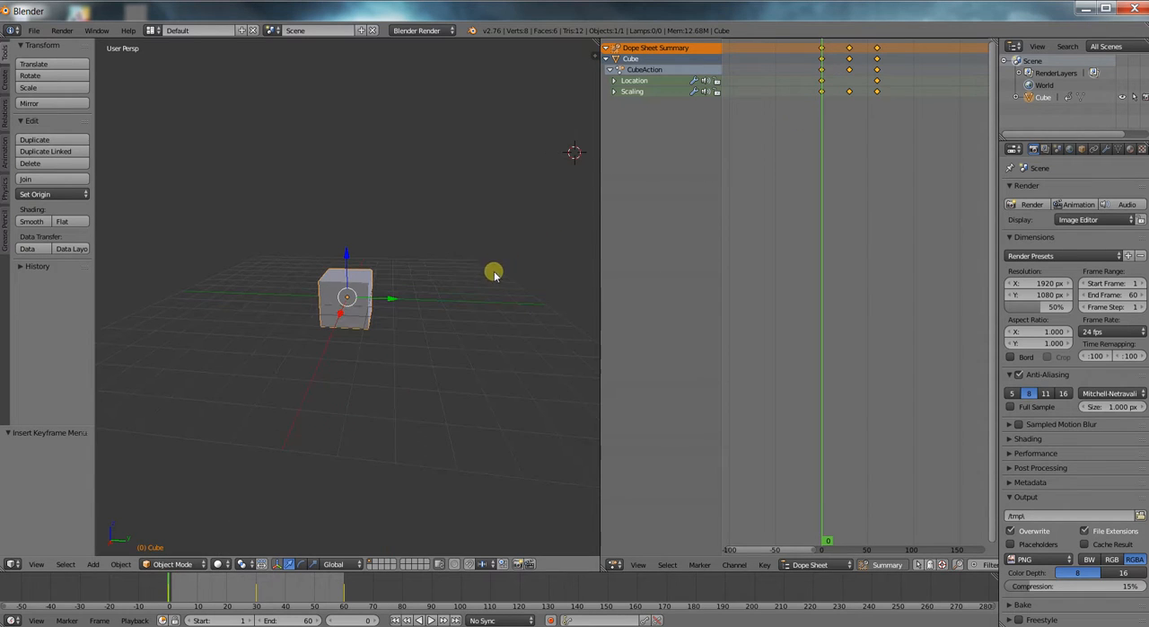
pyautogui.moveTo(825, 170)
pyautogui.mouseDown()
pyautogui.moveTo(874, 172)
pyautogui.moveTo(800, 177)
pyautogui.moveTo(838, 181)
pyautogui.mouseUp()
# Set the animation's end frame to 120.
pyautogui.scroll(-2, 861, 149)
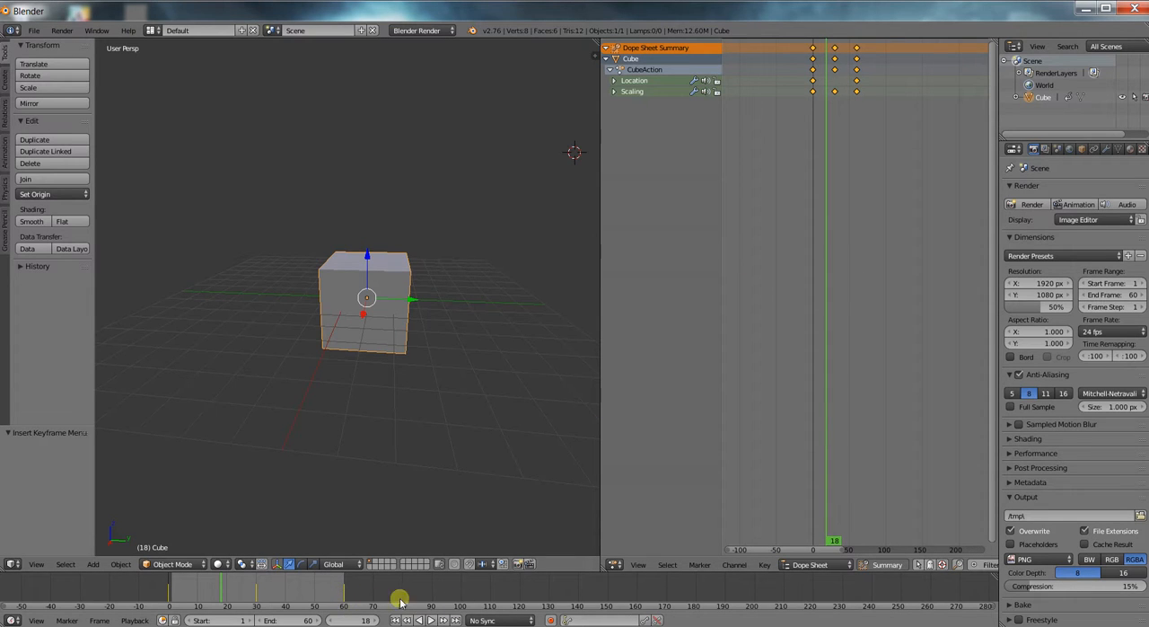
pyautogui.click(292, 619)
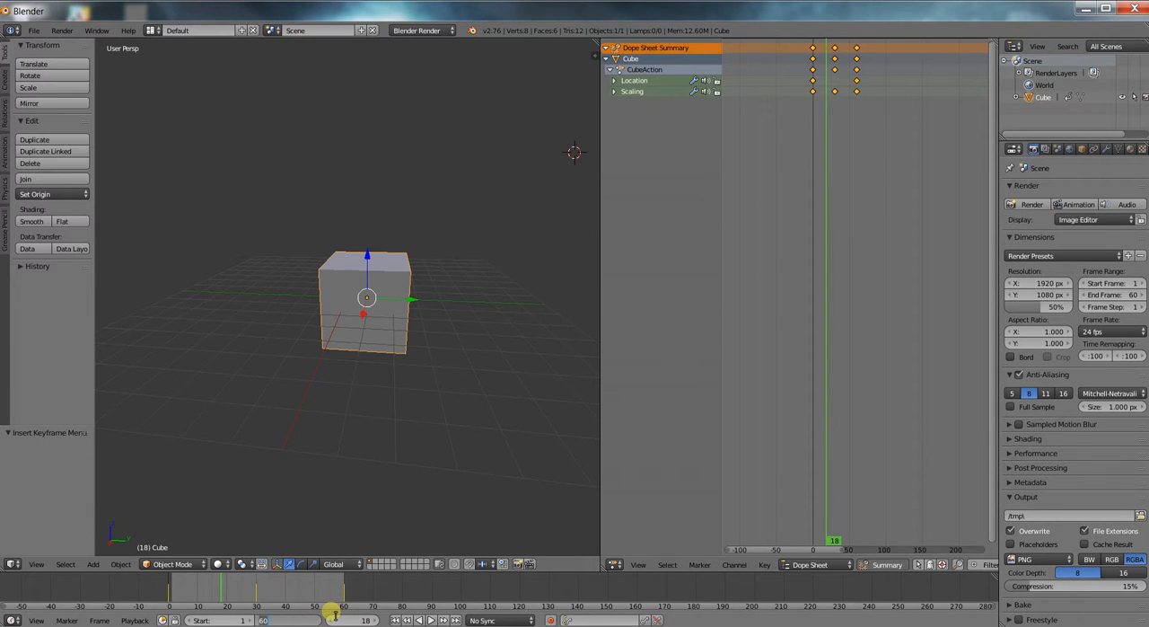
pyautogui.press('Return')
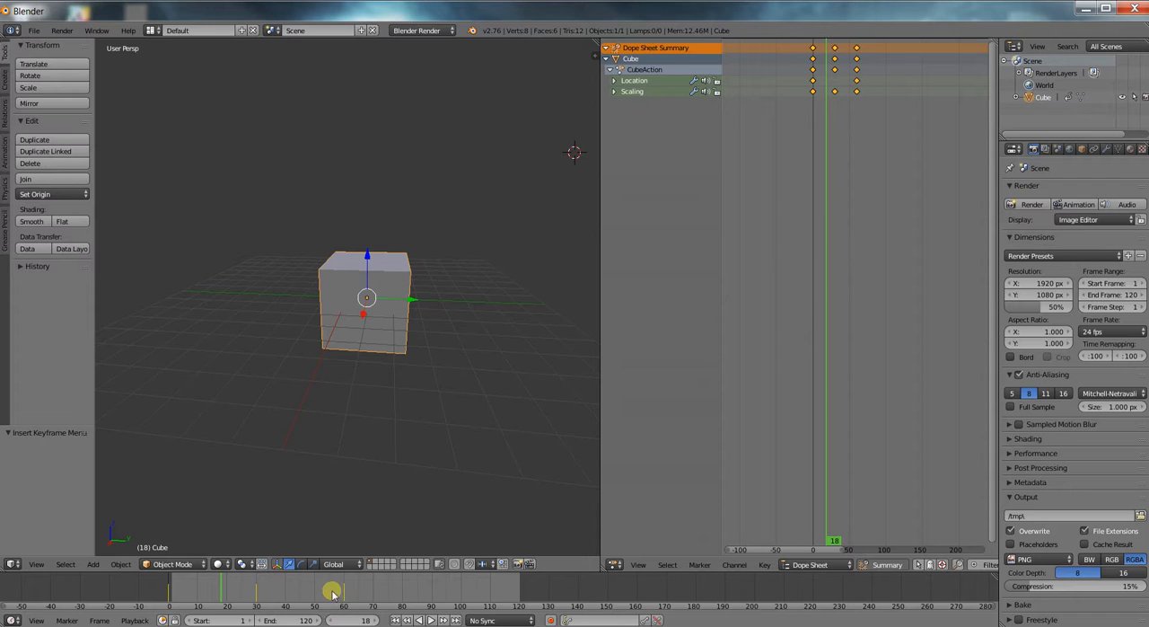
# Select all of the cube's keyframes in the Dope Sheet and move the current frame to 0.
pyautogui.scroll(3, 887, 178)
pyautogui.rightClick(828, 91)
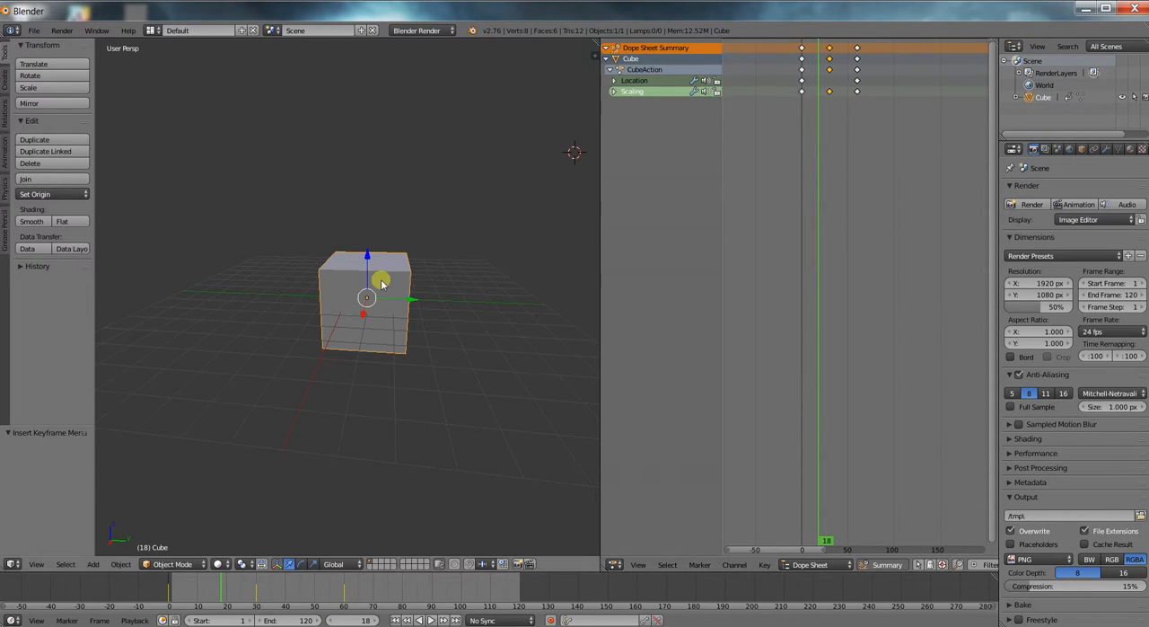
pyautogui.click(800, 53)
pyautogui.press('a')
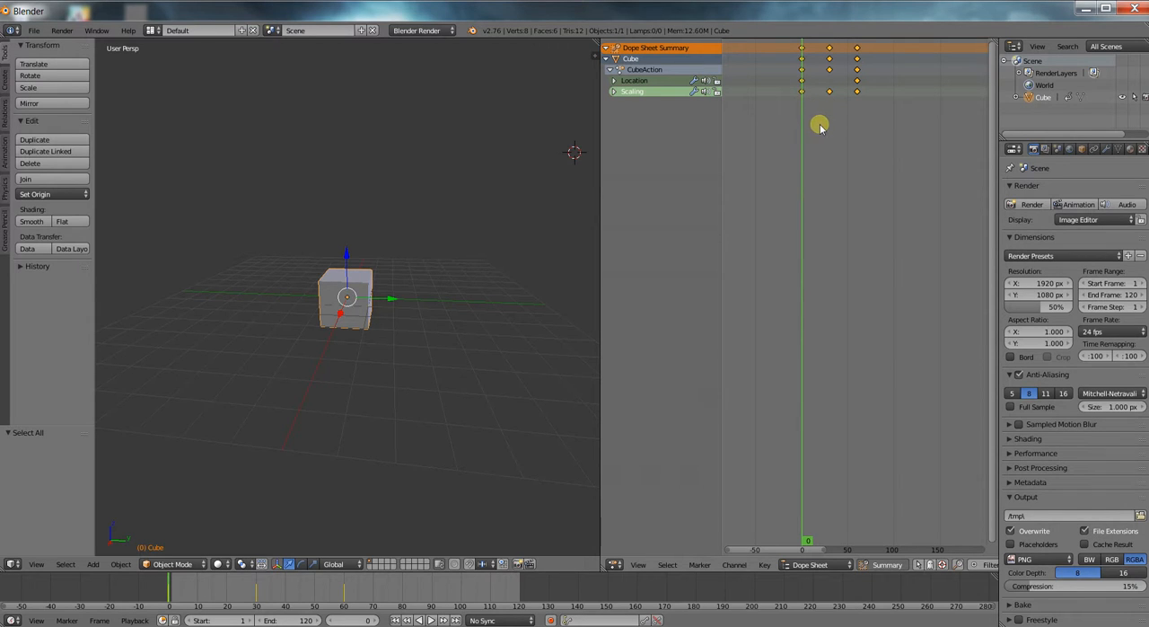
pyautogui.press('s')
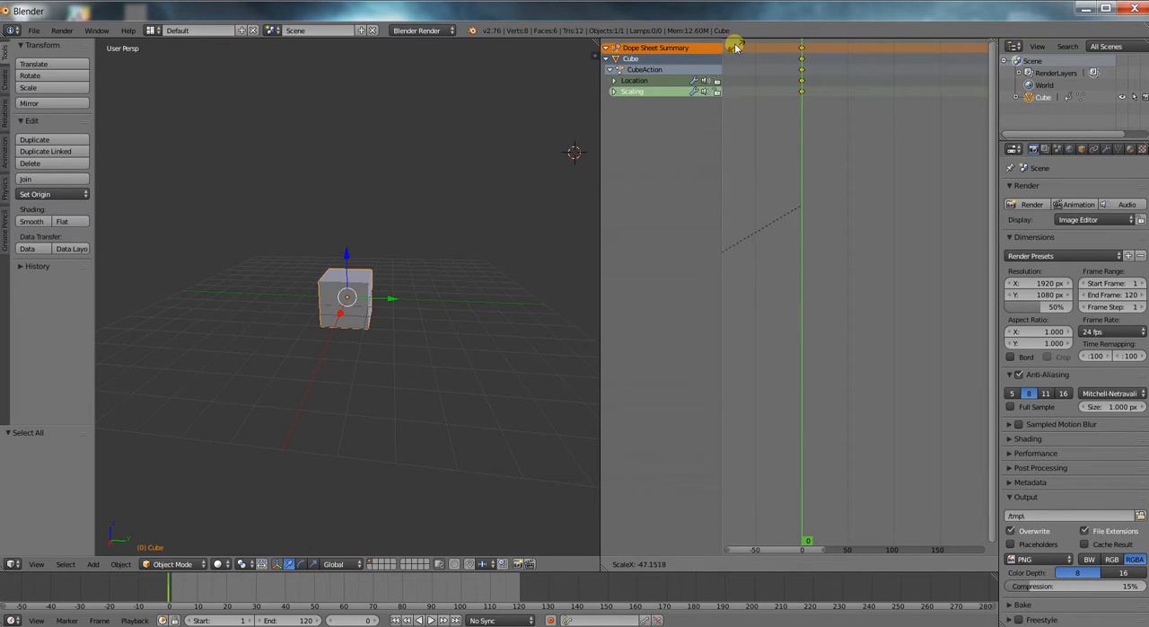
pyautogui.rightClick(970, 229)
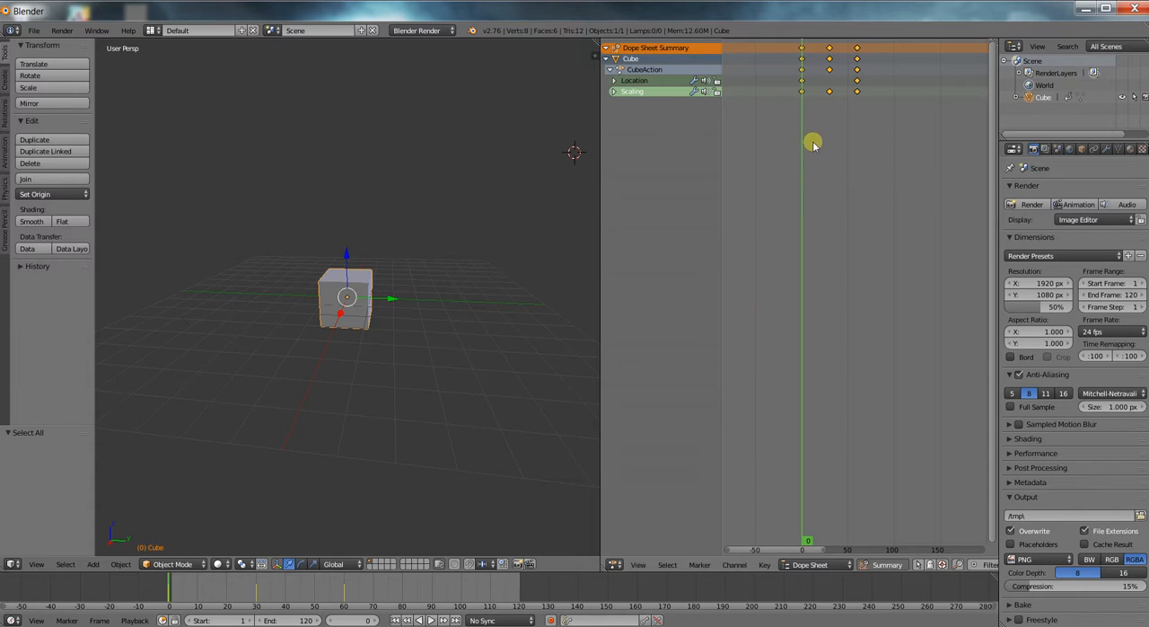
pyautogui.press('s')
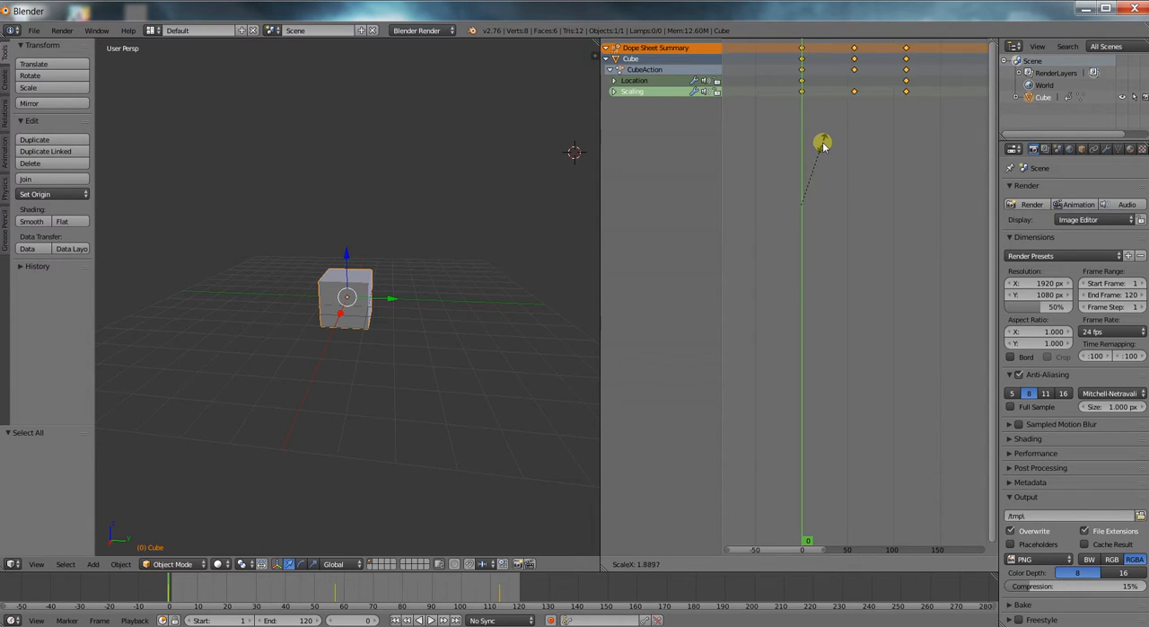
pyautogui.rightClick(823, 146)
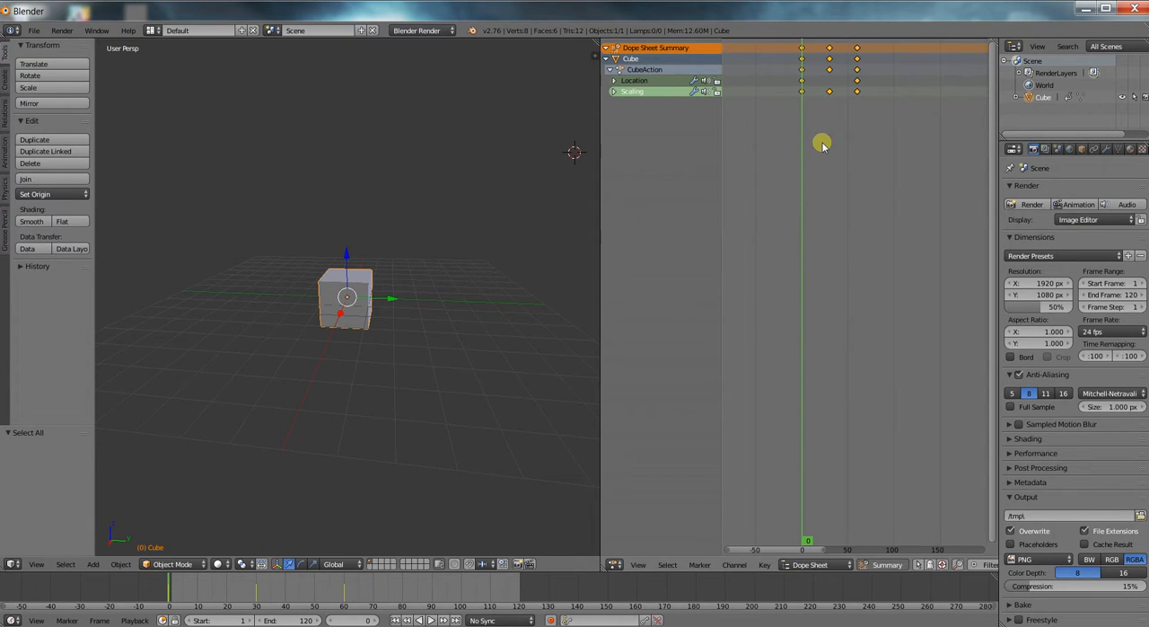
# Scale the timing of all selected keyframes by a factor of 2 from frame 0.
pyautogui.press('s')
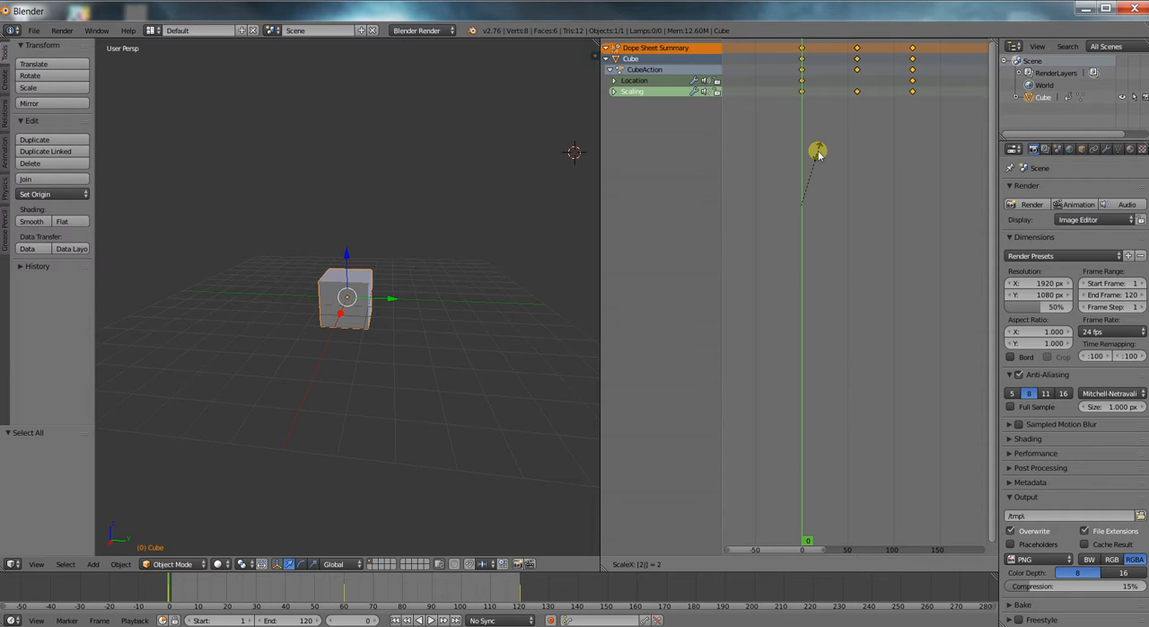
pyautogui.press('Return')
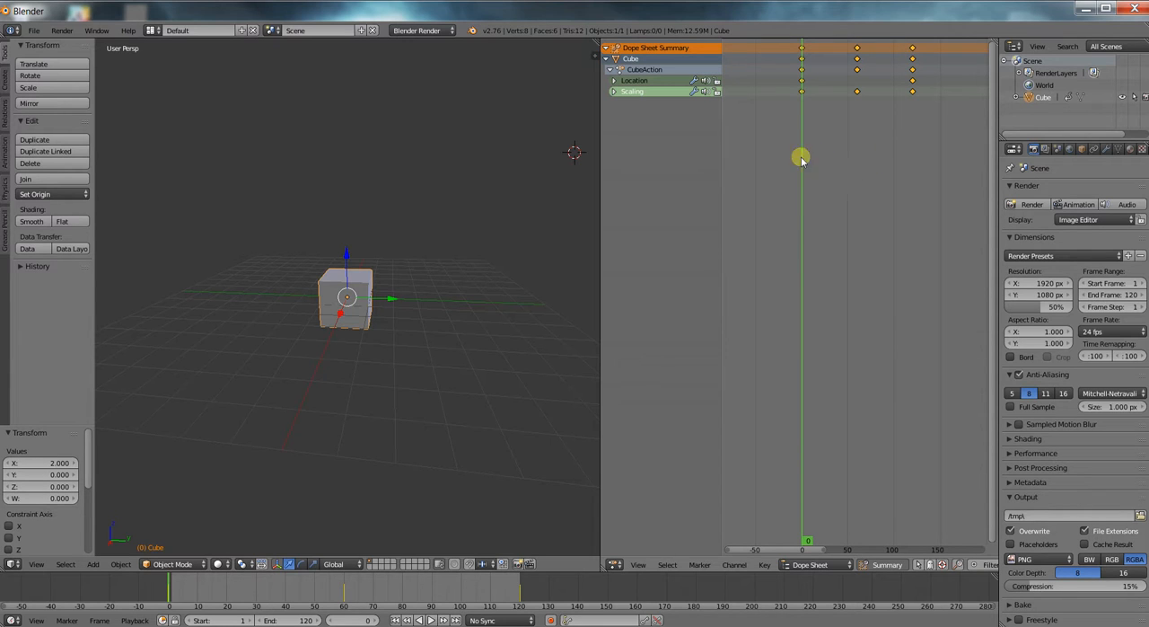
# Play the stretched animation to check its slower timing, then stop playback.
pyautogui.scroll(-1, 386, 358)
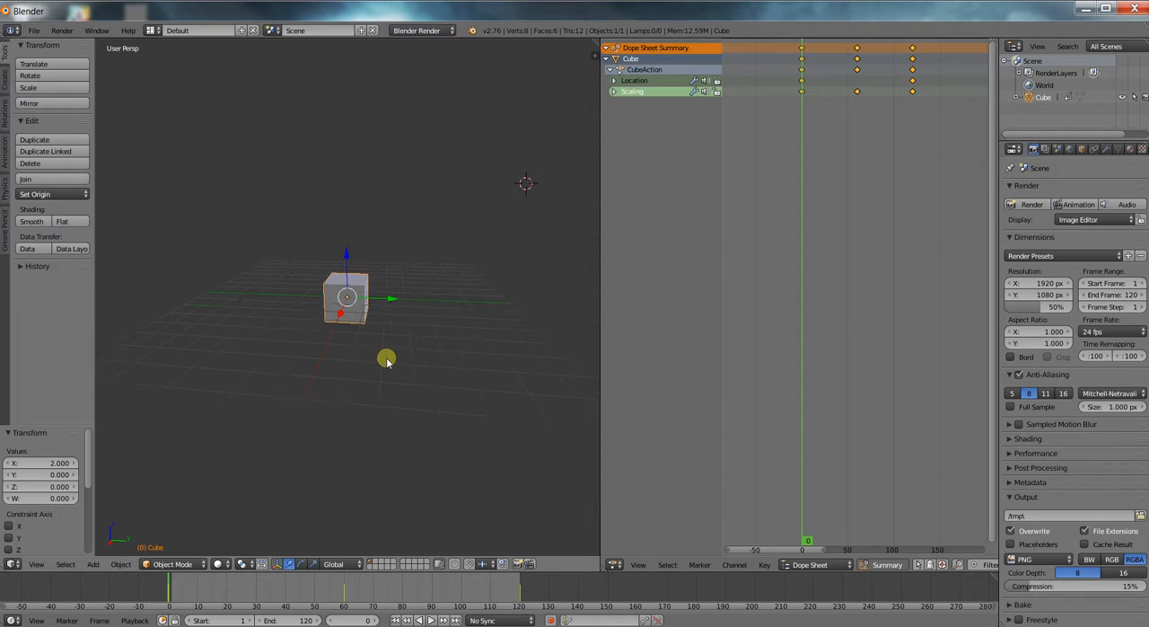
pyautogui.hotkey('alt', 'a')
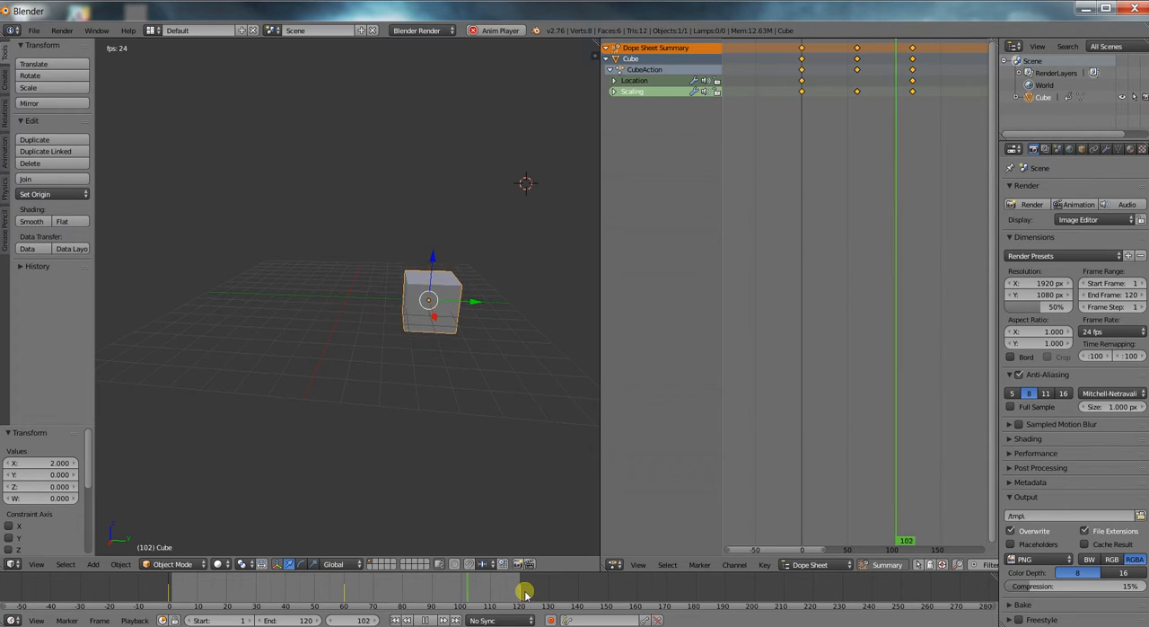
pyautogui.hotkey('alt', 'a')
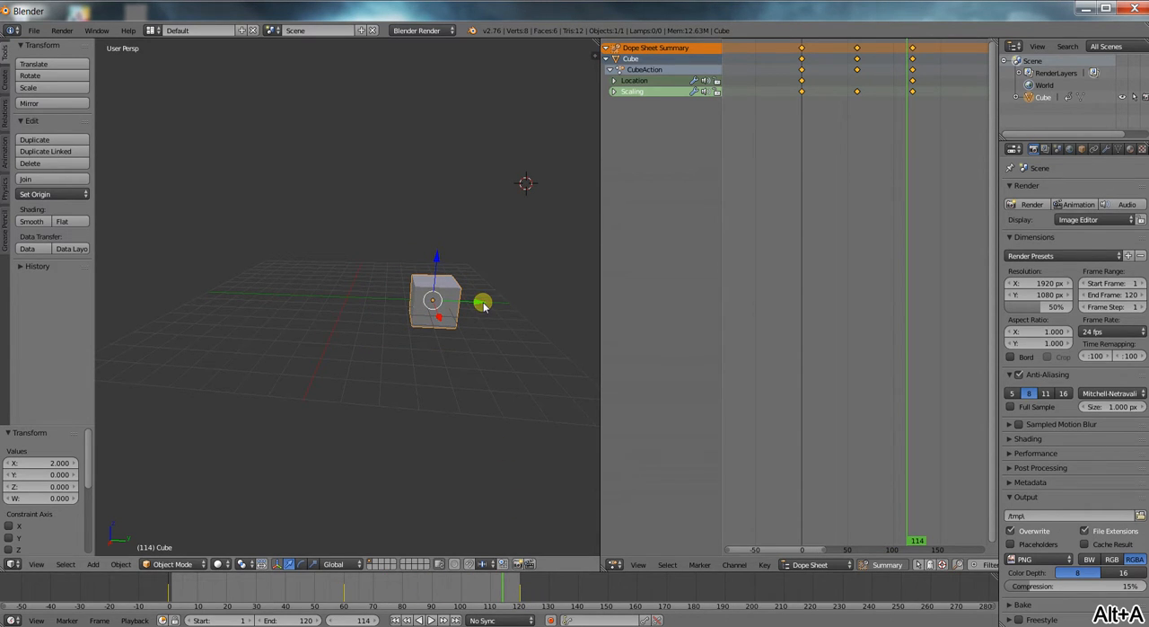
# Return to frame 0, turn on automatic keyframing and rotate the cube about 21.6° to record a keyframe.
pyautogui.hotkey('ctrl', 'z')
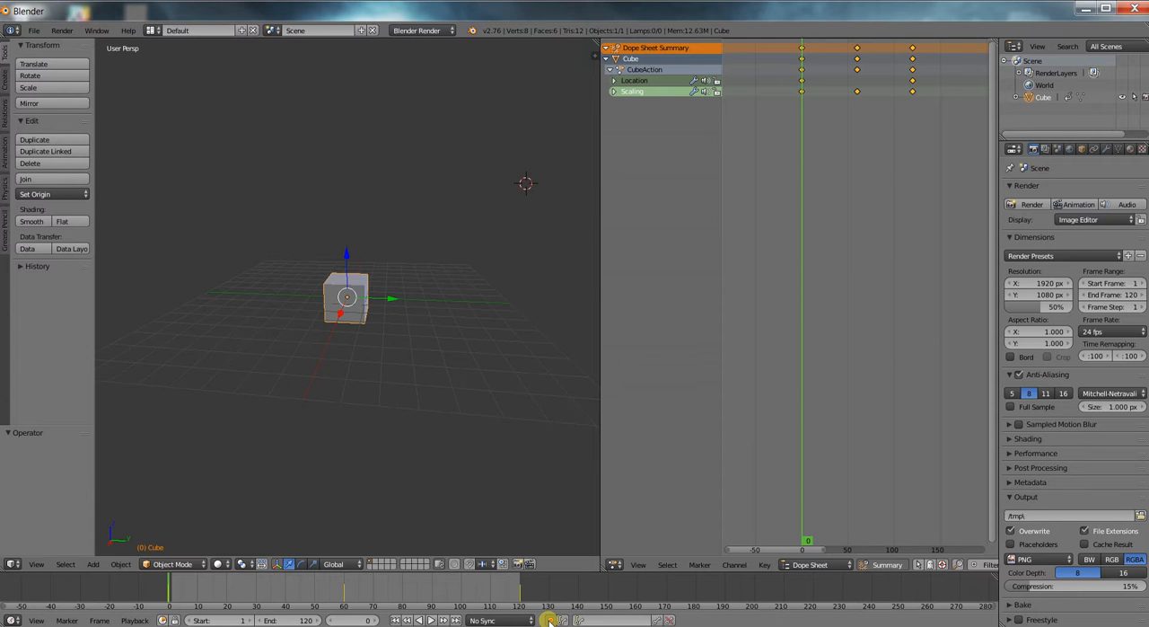
pyautogui.scroll(1, 362, 301)
pyautogui.moveTo(403, 300); pyautogui.dragTo(408, 279, button='middle')
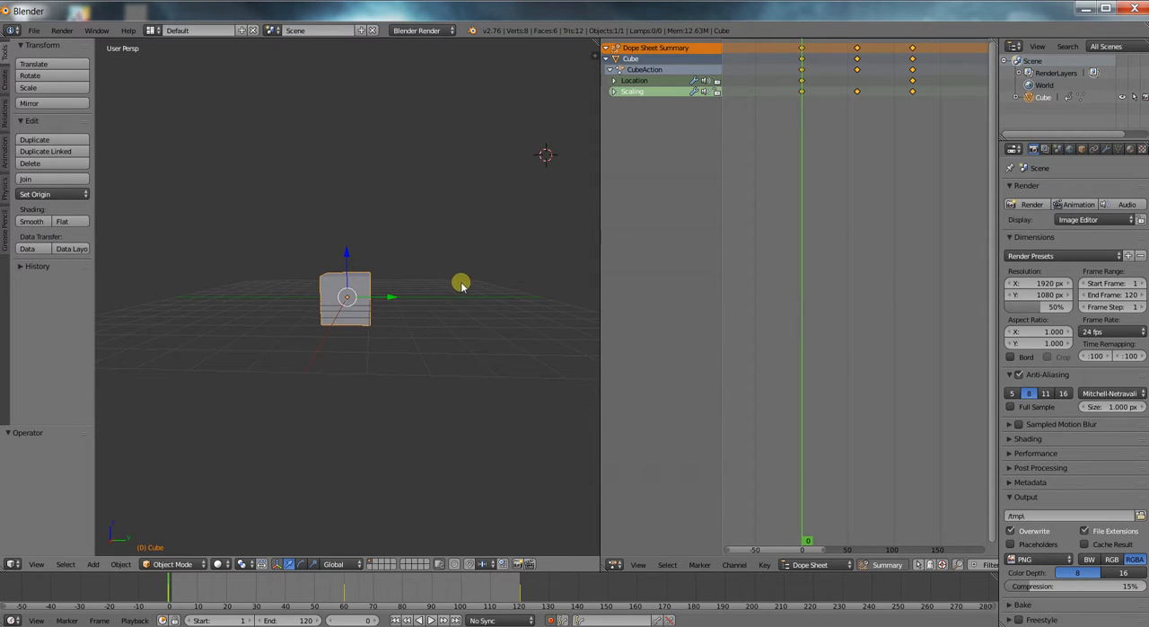
pyautogui.press('r')
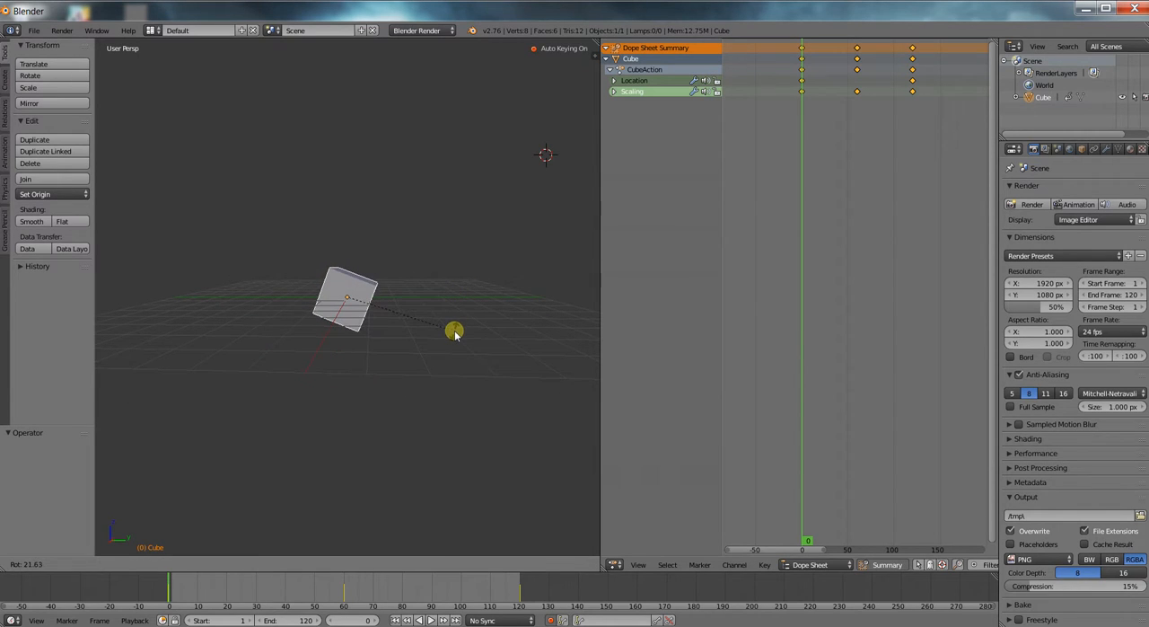
pyautogui.click(455, 333)
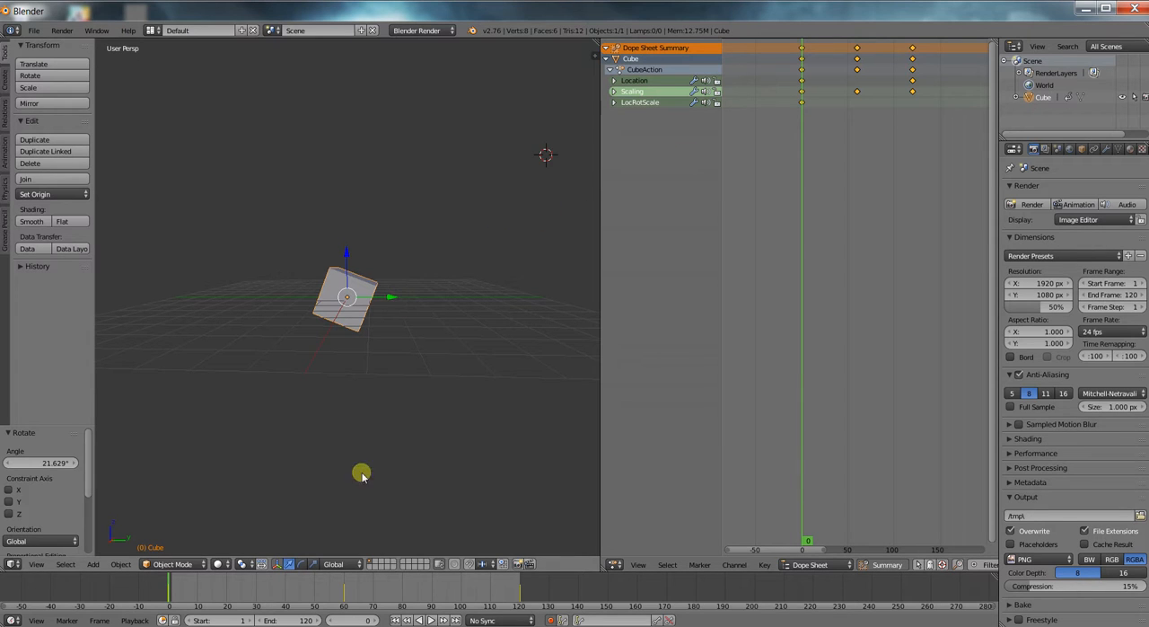
# At frame 30, rotate the cube about 44.8° to record an automatic keyframe.
pyautogui.moveTo(171, 587); pyautogui.dragTo(256, 588)
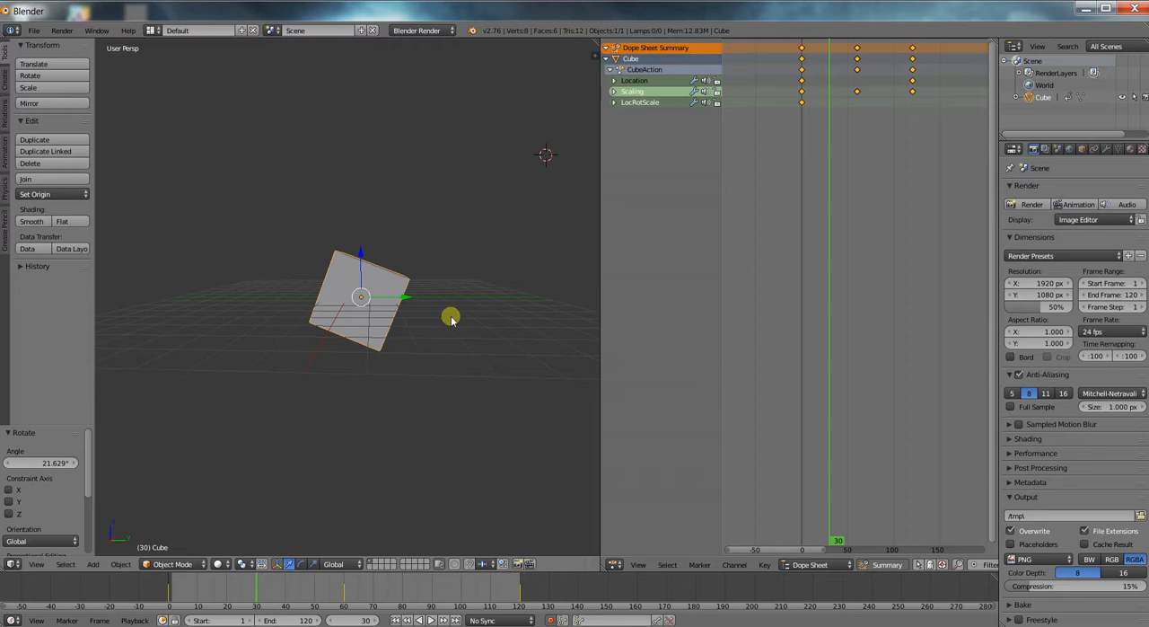
pyautogui.press('r')
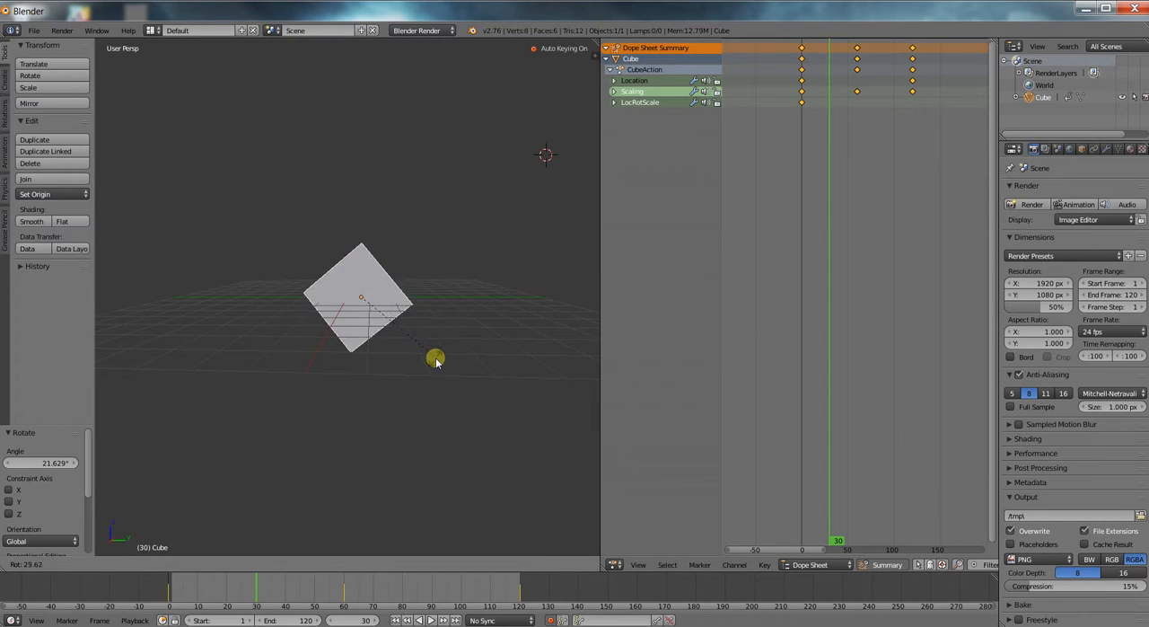
pyautogui.click(421, 380)
# At frame 90, rotate the cube about -49.9° to record an automatic keyframe.
pyautogui.hotkey('alt', 'a')
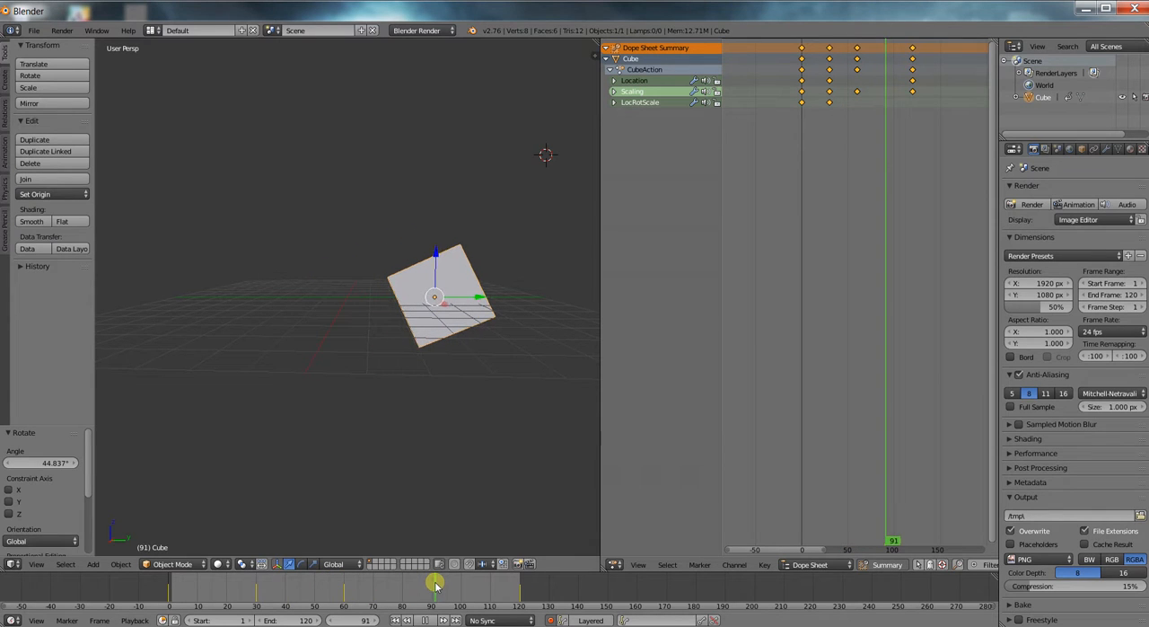
pyautogui.hotkey('alt', 'a')
pyautogui.press('r')
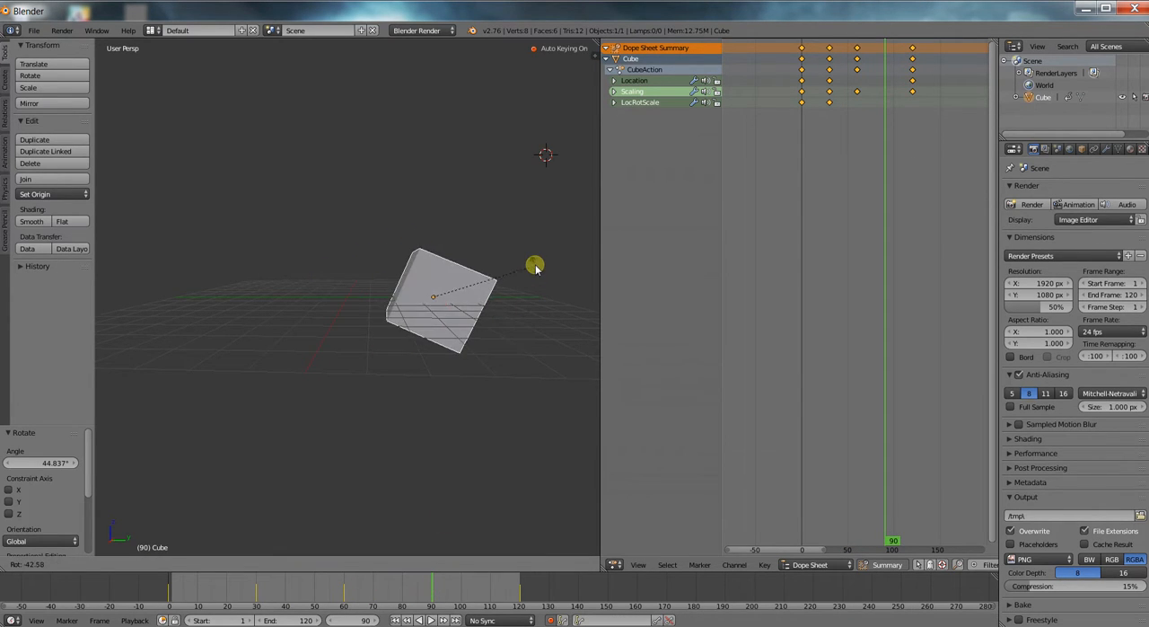
pyautogui.click(534, 254)
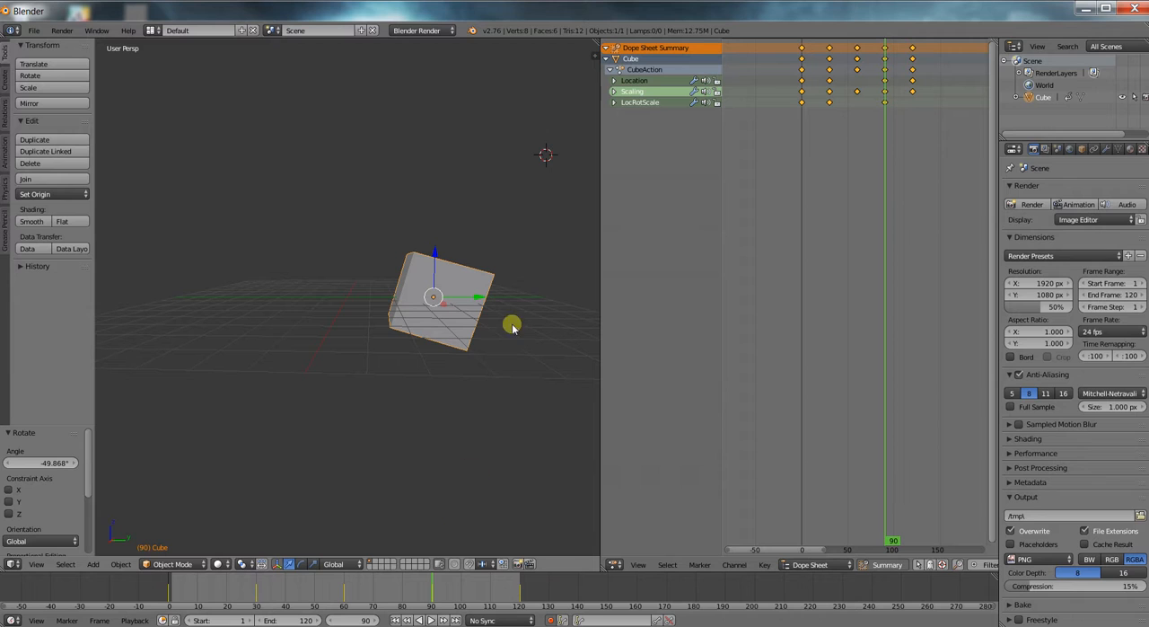
# At frame 120, clear the cube's rotation to record an automatic keyframe.
pyautogui.moveTo(436, 582); pyautogui.dragTo(516, 567)
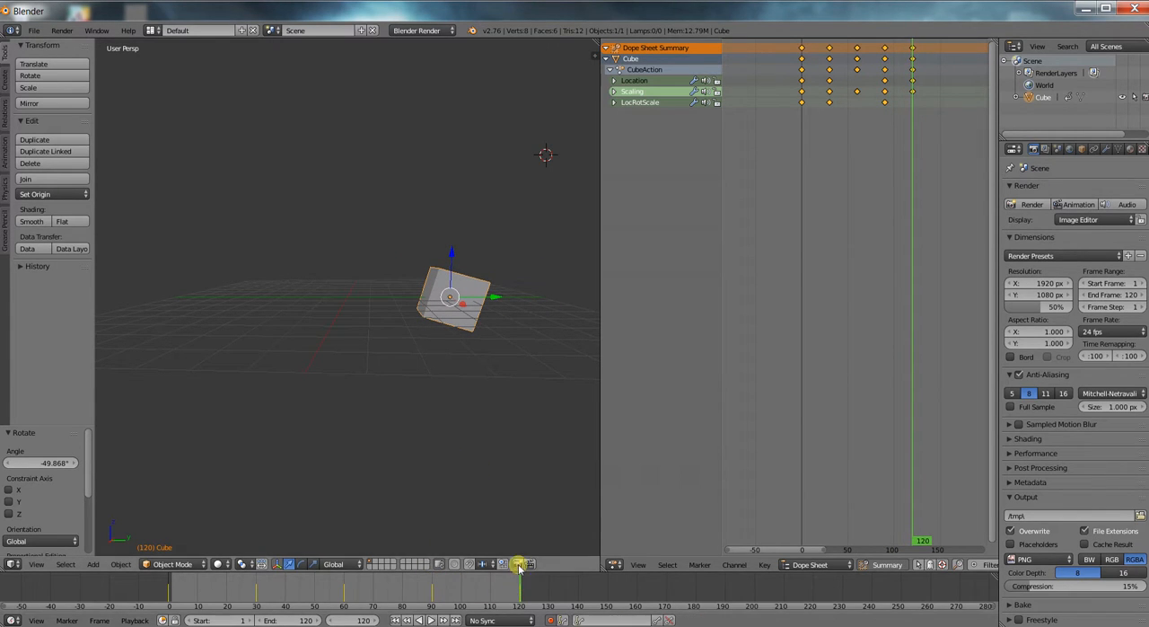
pyautogui.press('r')
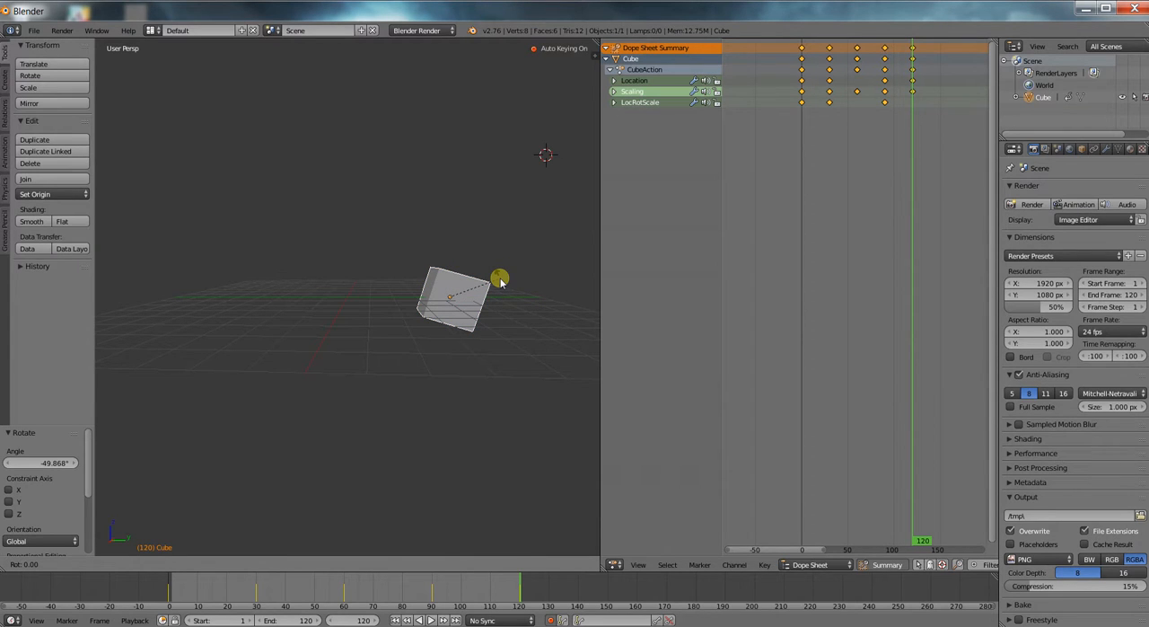
pyautogui.rightClick(501, 282)
pyautogui.hotkey('alt', 'r')
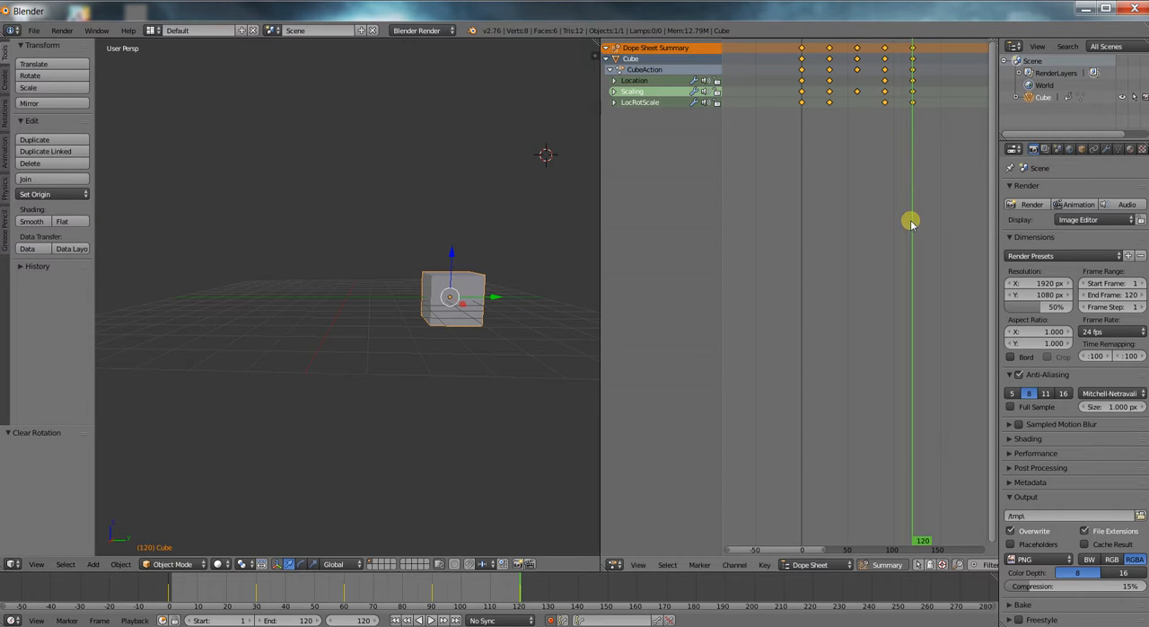
# Play the combined move, scale and rotation animation and inspect the cube from another angle.
pyautogui.hotkey('alt', 'a')
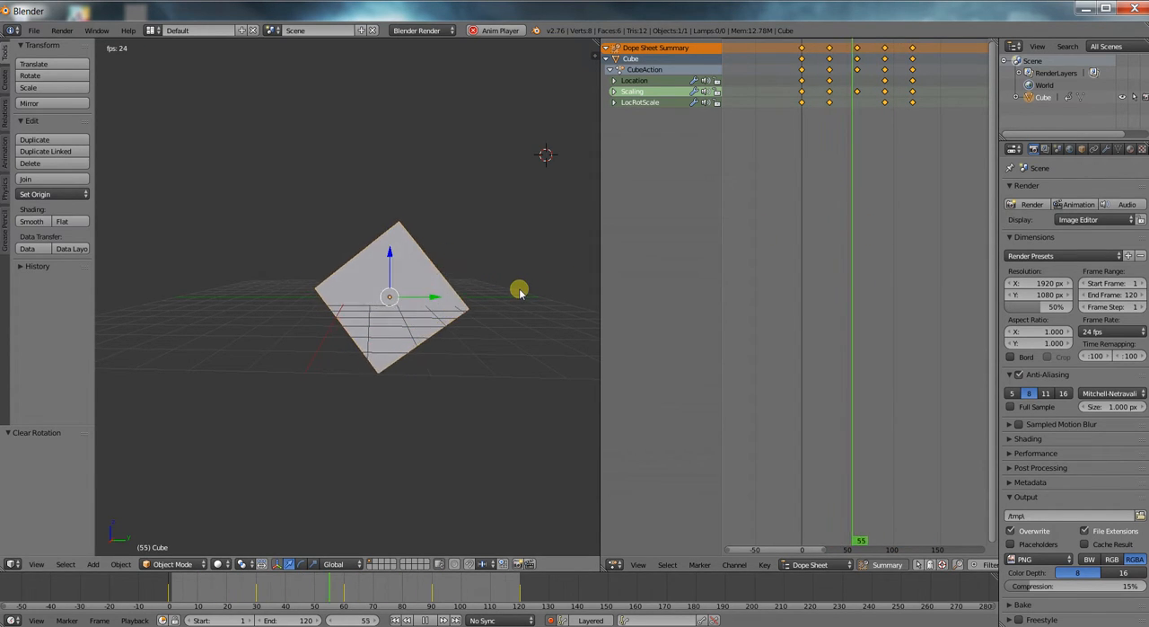
pyautogui.hotkey('alt', 'a')
pyautogui.moveTo(477, 295); pyautogui.dragTo(403, 309, button='middle')
pyautogui.moveTo(496, 287); pyautogui.dragTo(470, 322, button='middle')
pyautogui.scroll(4, 465, 321)
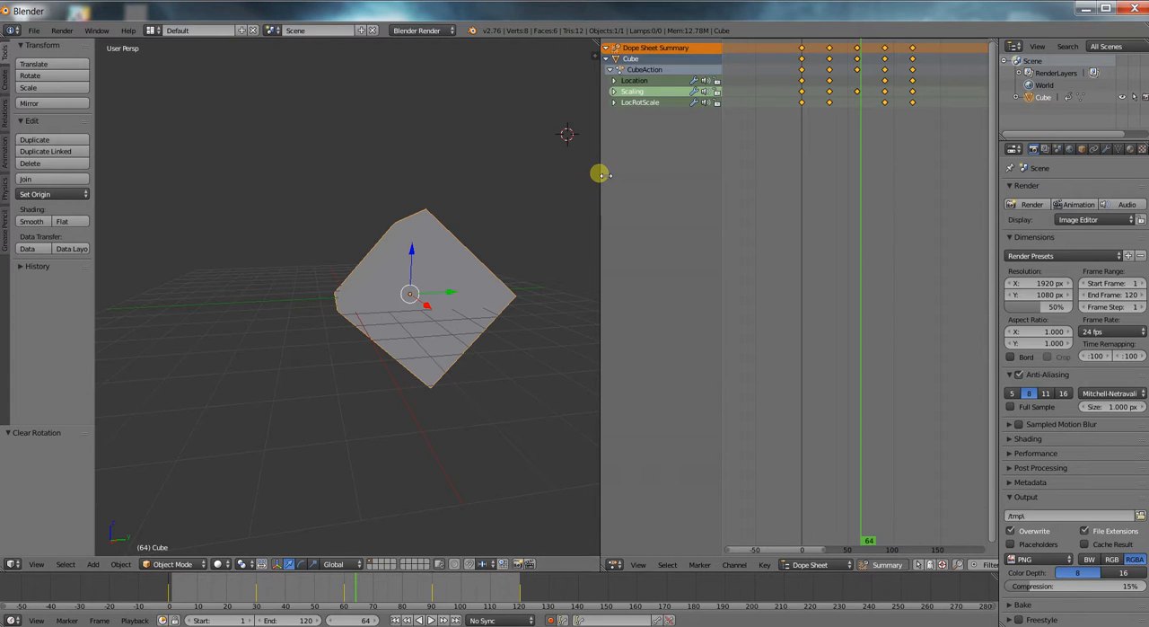
# Widen the 3D viewport by narrowing the Dope Sheet, and view the cube from above at an angle.
pyautogui.moveTo(600, 175); pyautogui.dragTo(743, 172)
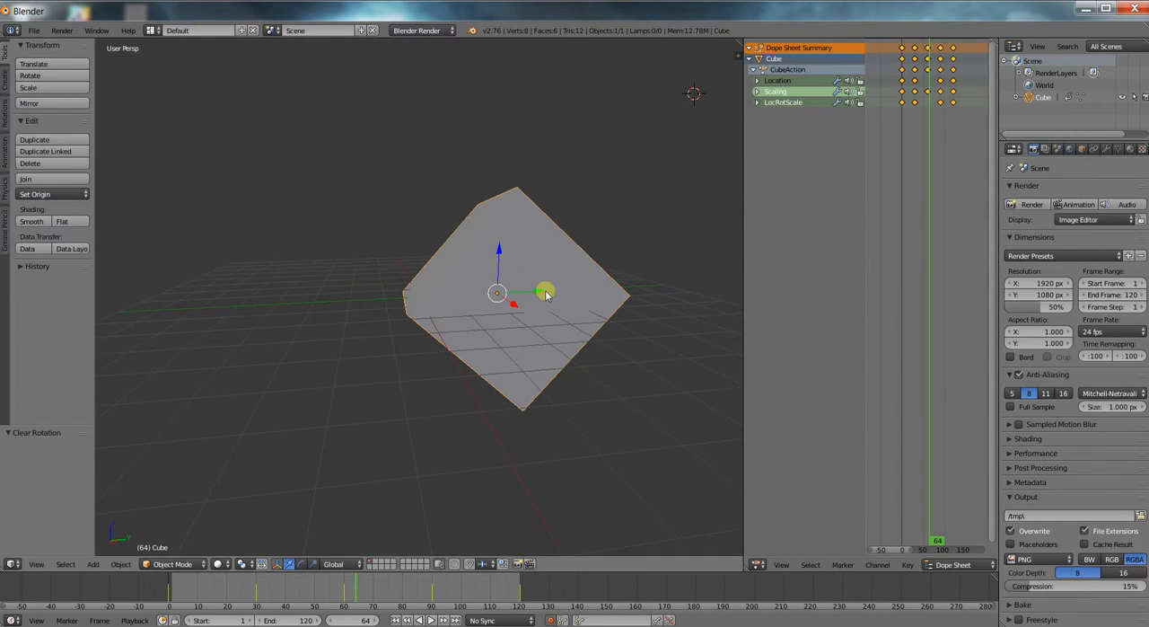
pyautogui.moveTo(572, 261); pyautogui.dragTo(489, 275, button='middle')
pyautogui.scroll(-3, 490, 275)
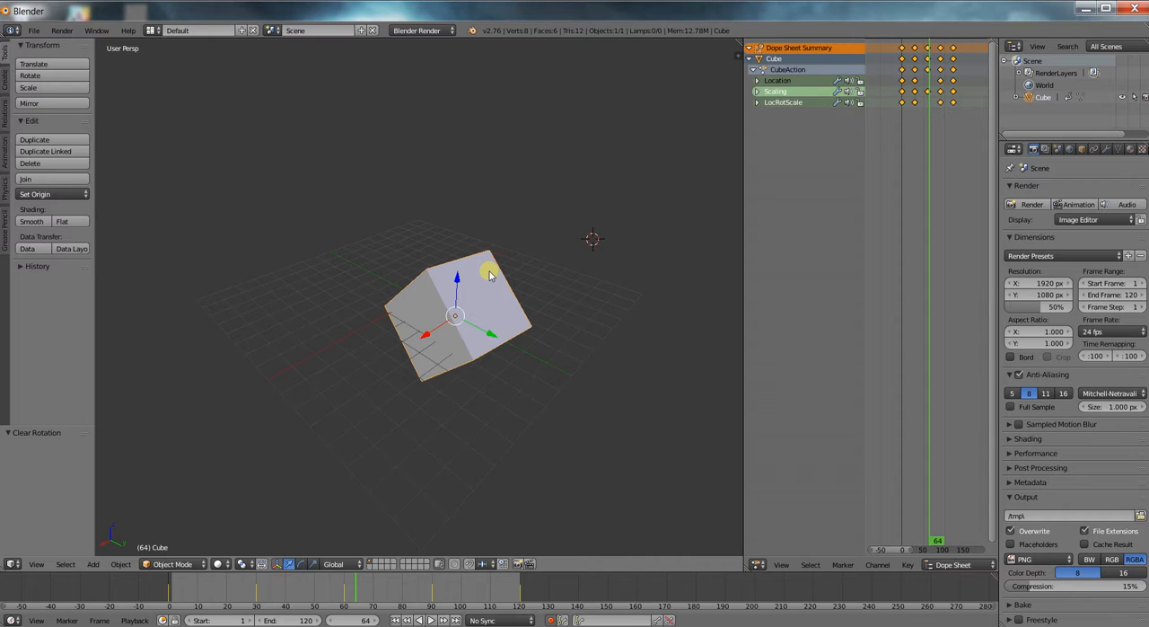
# Delete all of the cube's keyframes in the Dope Sheet and return to frame 0.
pyautogui.scroll(-1, 489, 275)
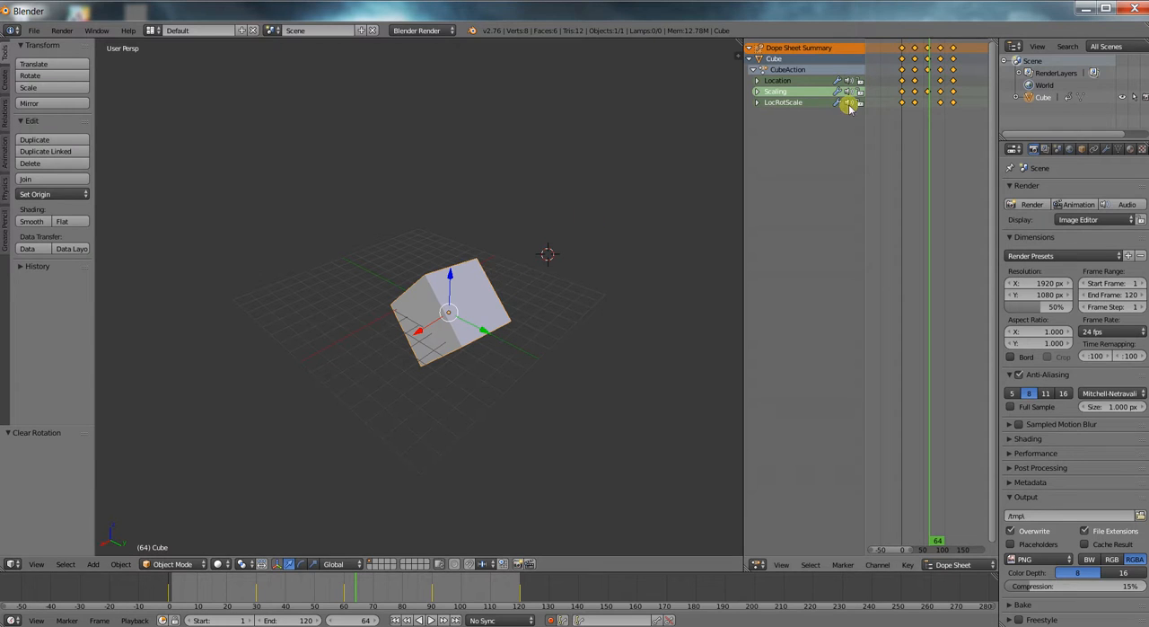
pyautogui.press('x')
pyautogui.click(921, 126)
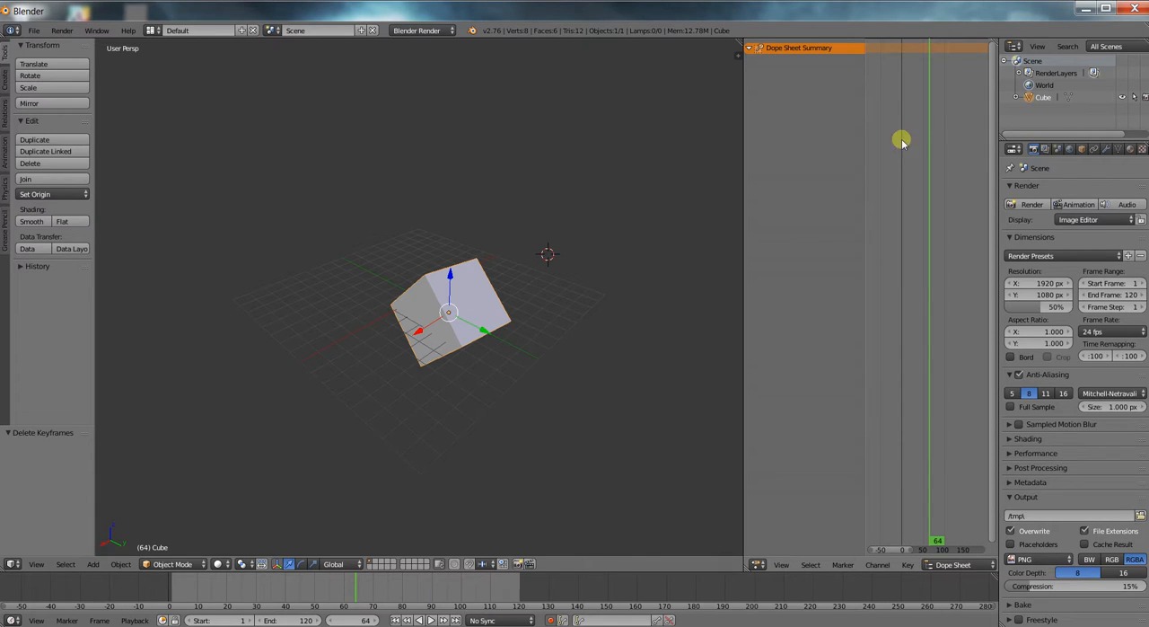
pyautogui.moveTo(463, 332); pyautogui.dragTo(453, 339, button='middle')
pyautogui.moveTo(367, 579); pyautogui.dragTo(169, 593)
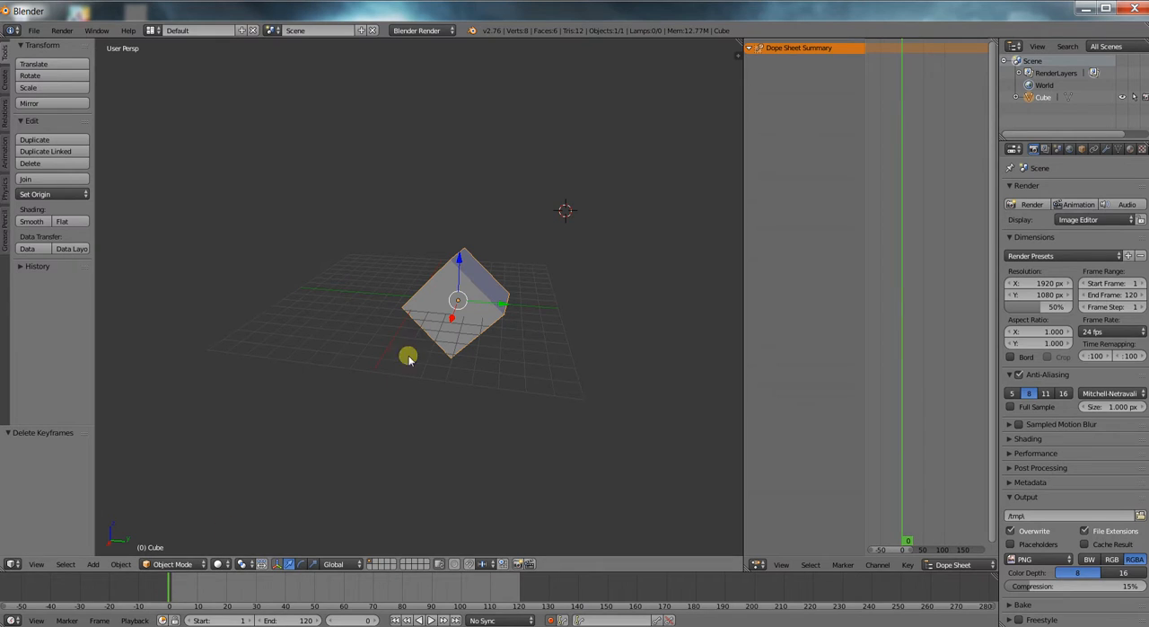
# Clear the cube's rotation and location at frame 0.
pyautogui.press('super')
pyautogui.press('super')
pyautogui.press('i')
pyautogui.click(452, 316)
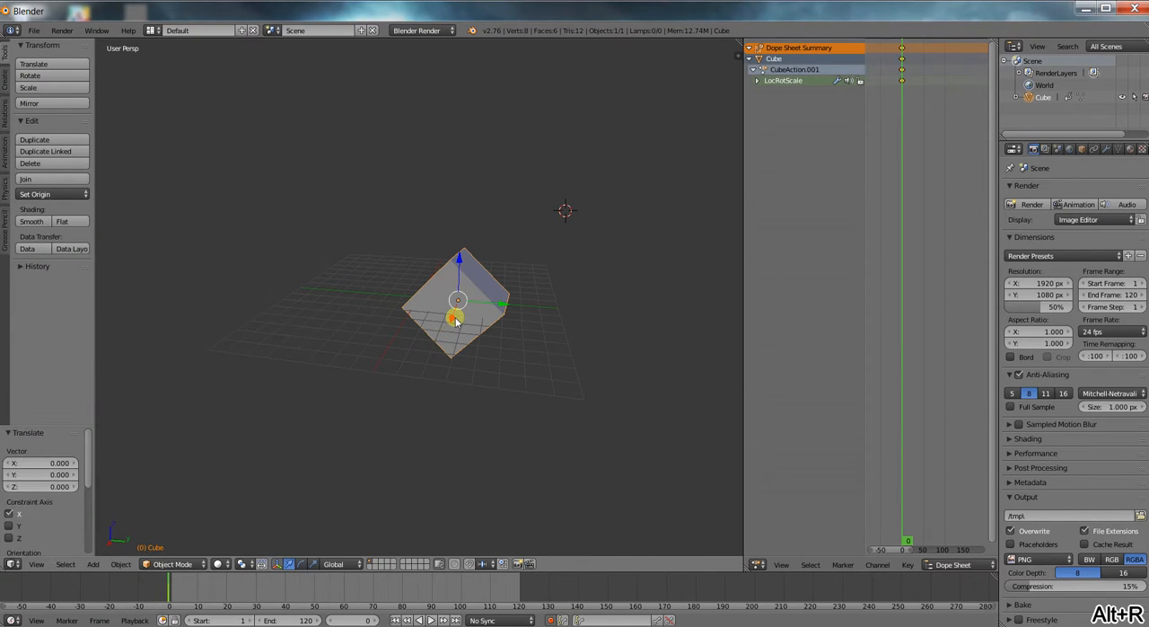
pyautogui.hotkey('alt', 'r')
pyautogui.hotkey('alt', 'g')
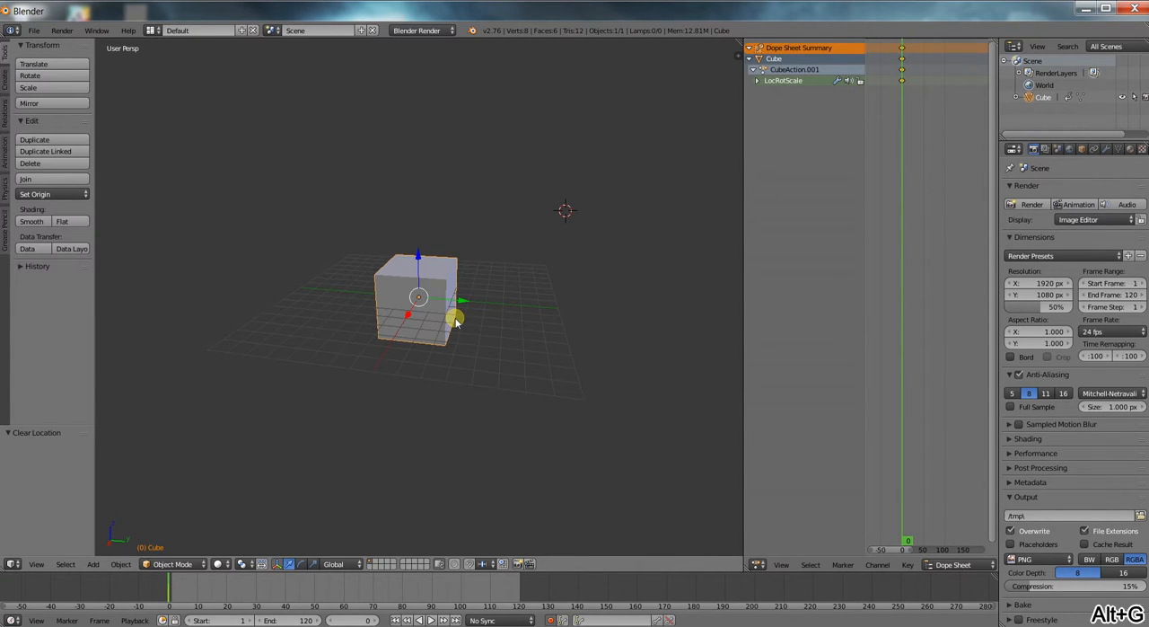
# Clear the cube's scale in Object Mode and display its transform properties in the 3D viewport.
pyautogui.scroll(1, 455, 323)
pyautogui.press('Tab')
pyautogui.scroll(2, 457, 330)
pyautogui.scroll(-2, 457, 330)
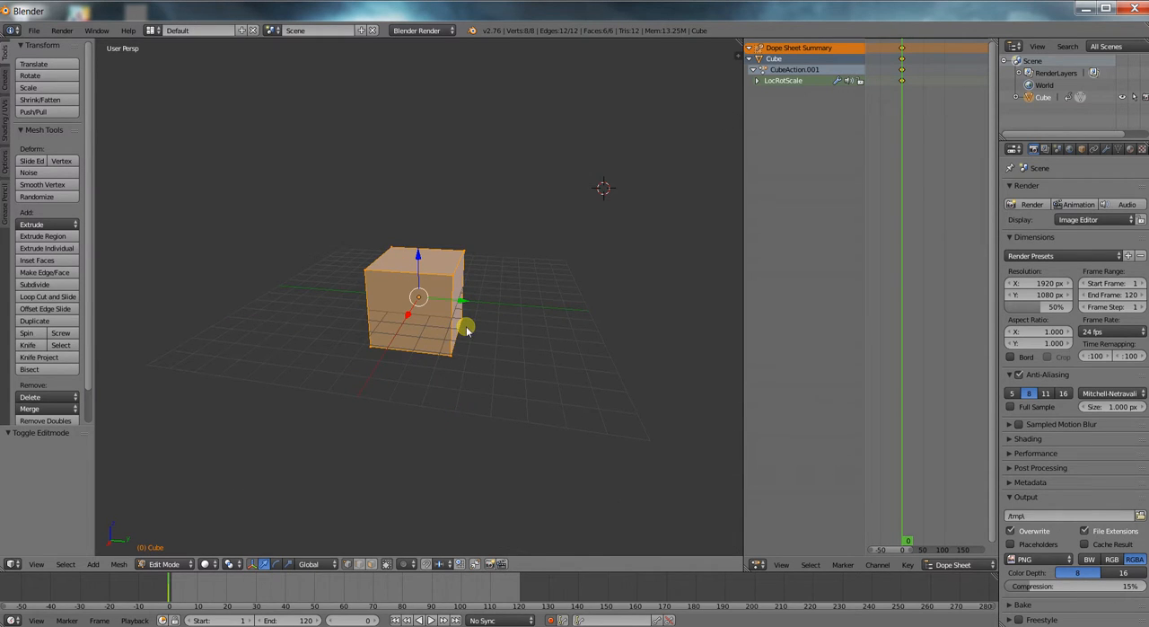
pyautogui.press('Tab')
pyautogui.hotkey('alt', 's')
pyautogui.click(482, 334)
pyautogui.press('n')
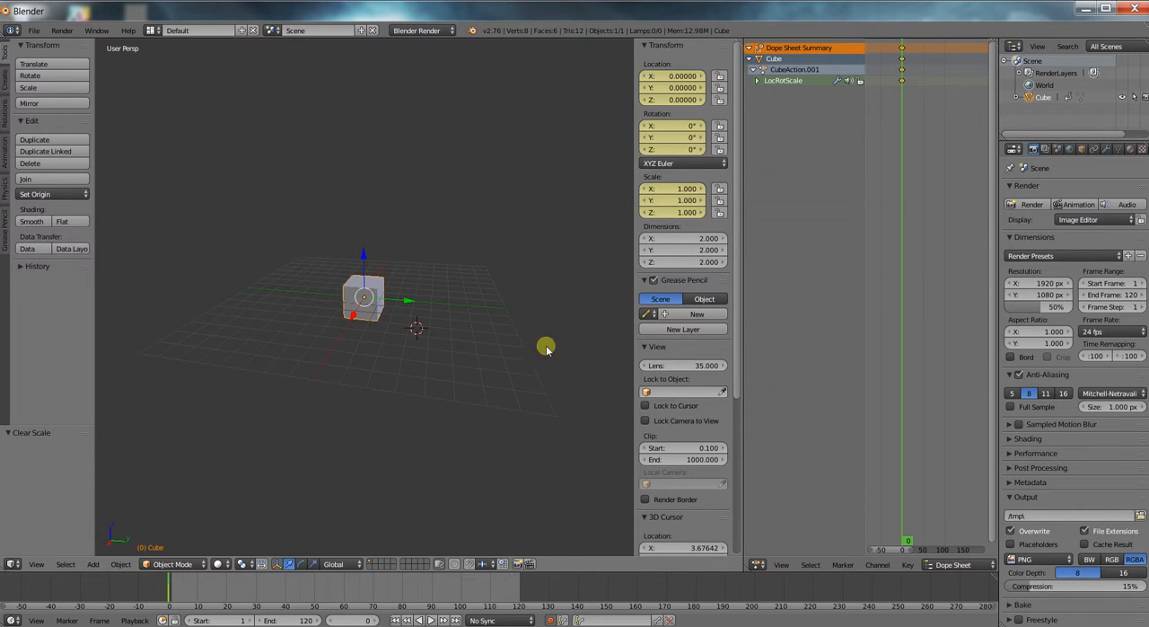
# Disable automatic keyframing and delete the cube's keyframes at frame 0 from the Dope Sheet.
pyautogui.click(552, 620)
pyautogui.press('a')
pyautogui.press('x')
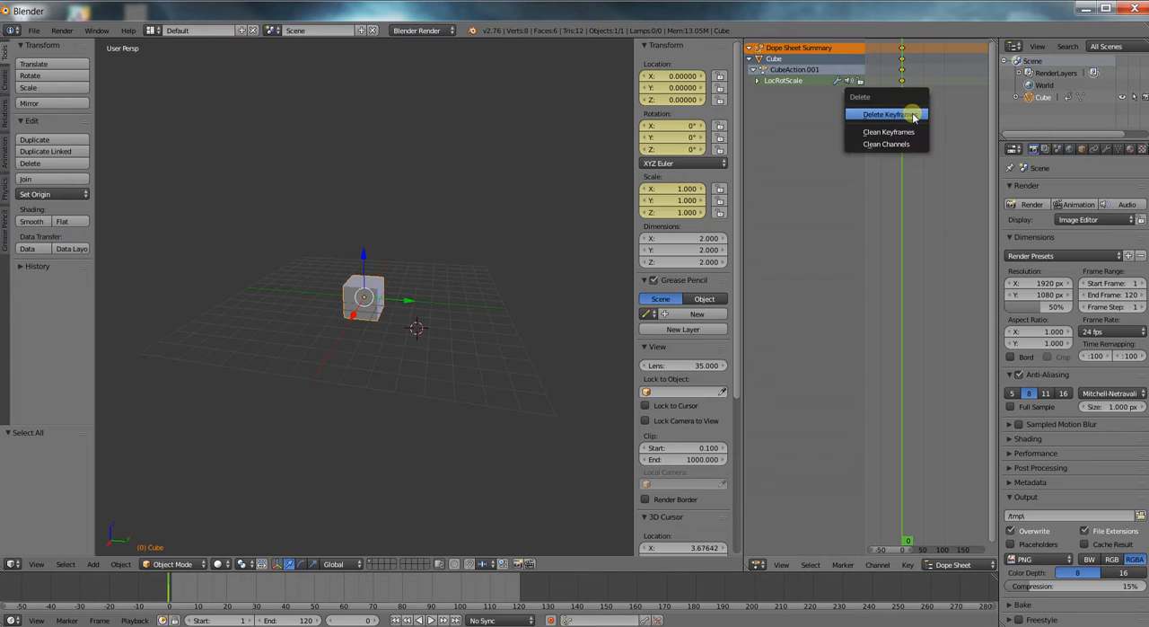
pyautogui.click(913, 117)
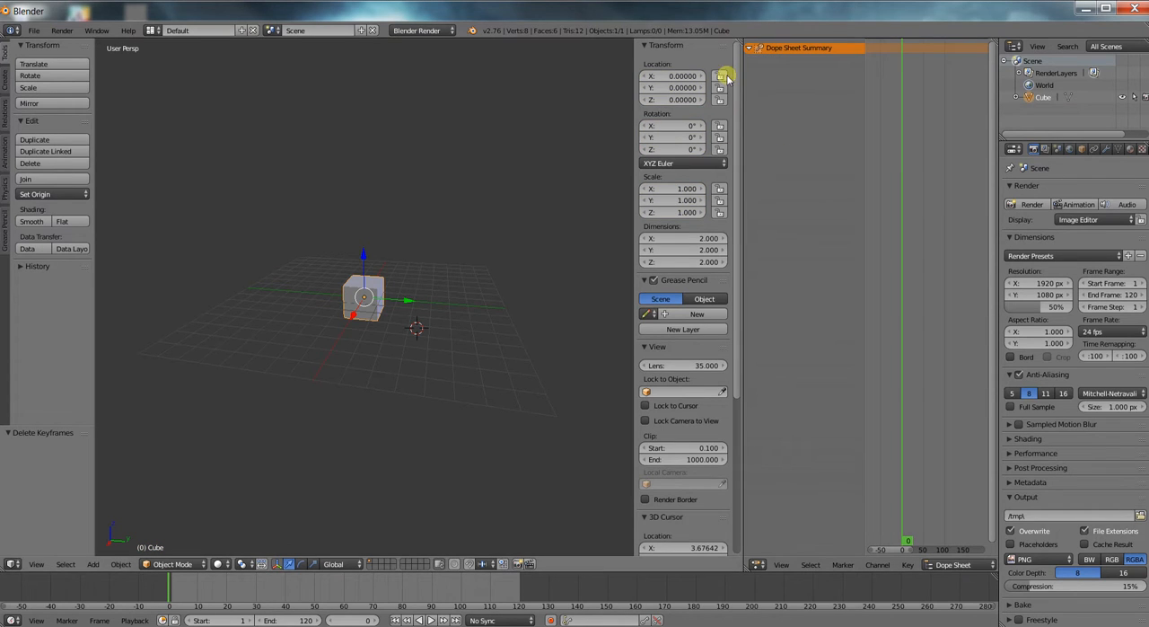
# Widen the 3D viewport by narrowing the Dope Sheet, and make sure automatic keyframing is off.
pyautogui.moveTo(744, 89); pyautogui.dragTo(902, 93)
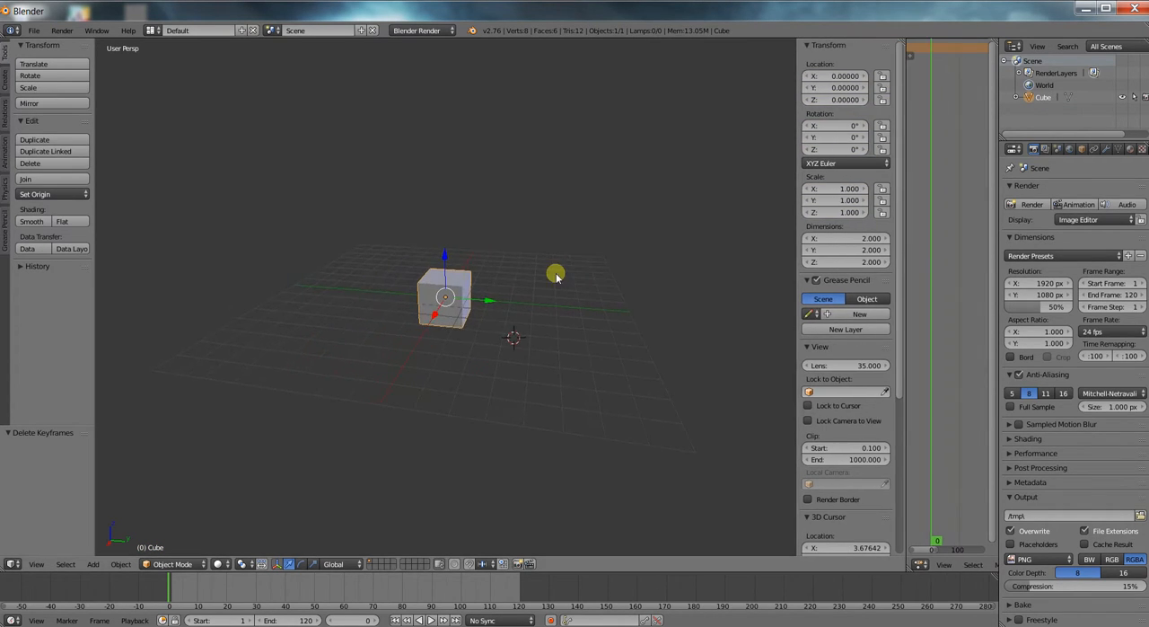
pyautogui.click(549, 619)
pyautogui.click(454, 323)
# In Edit Mode, select the cube's four top vertices and move them up about 2.03 units along Z.
pyautogui.press('Tab')
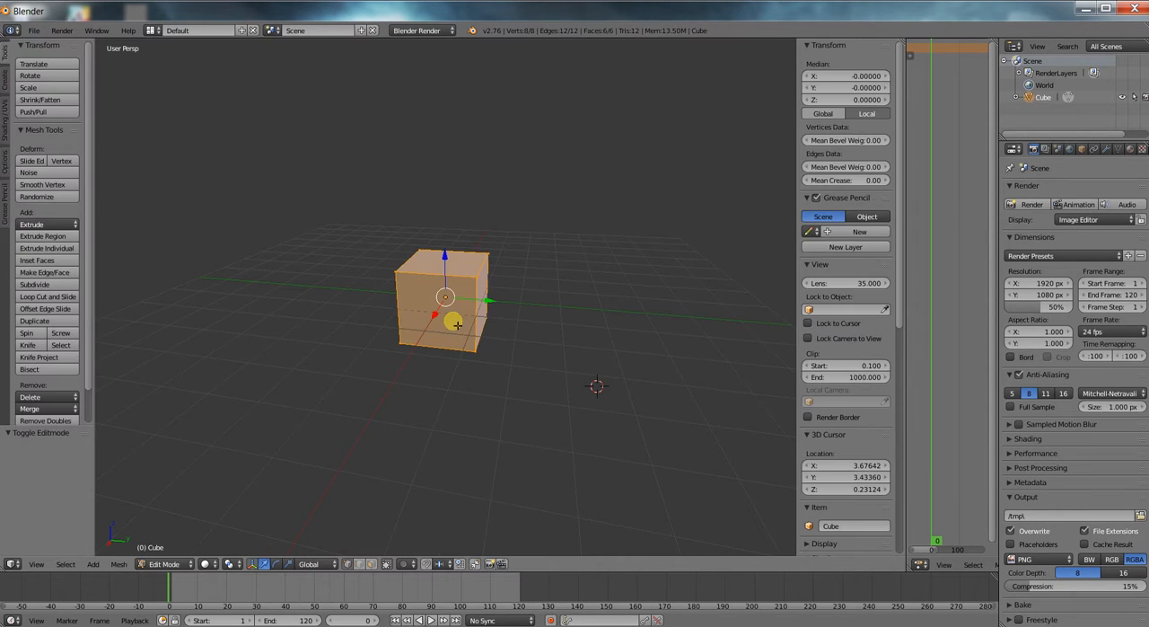
pyautogui.scroll(2, 454, 323)
pyautogui.scroll(-1, 458, 322)
pyautogui.rightClick(391, 263)
pyautogui.keyDown('shift'); pyautogui.rightClick(414, 245); pyautogui.keyUp('shift')
pyautogui.keyDown('shift'); pyautogui.rightClick(489, 278); pyautogui.keyUp('shift')
pyautogui.keyDown('shift'); pyautogui.rightClick(505, 248); pyautogui.keyUp('shift')
pyautogui.moveTo(454, 220); pyautogui.dragTo(449, 183)
# Extrude the top face and raise it to a height of about 7.05 on Z, forming a tall two-section column.
pyautogui.press('e')
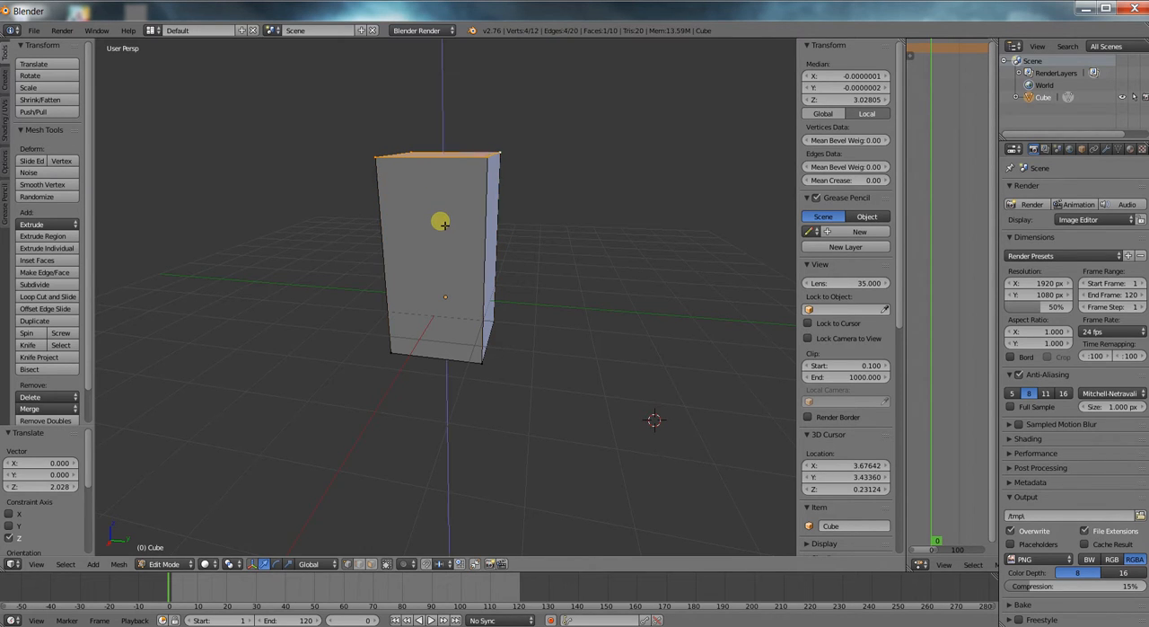
pyautogui.click(446, 208)
pyautogui.keyDown('shift'); pyautogui.moveTo(492, 226); pyautogui.dragTo(495, 323, button='middle'); pyautogui.keyUp('shift')
pyautogui.moveTo(451, 235); pyautogui.dragTo(453, 85)
pyautogui.scroll(-4, 469, 147)
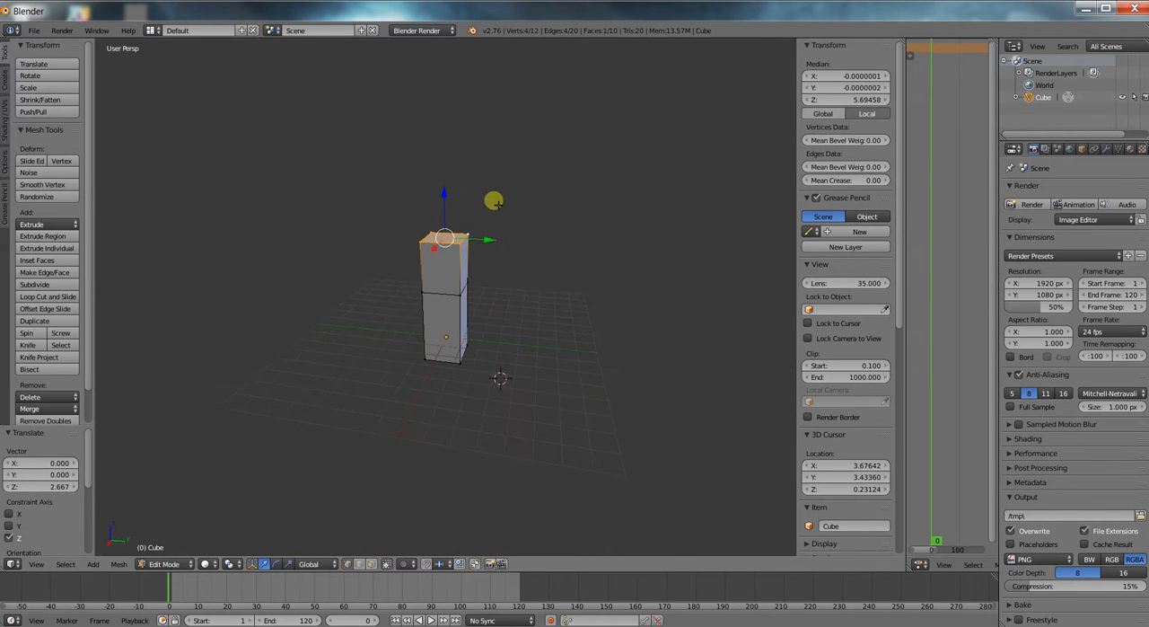
pyautogui.moveTo(443, 199); pyautogui.dragTo(450, 172)
pyautogui.scroll(-1, 472, 220)
pyautogui.moveTo(503, 278); pyautogui.dragTo(508, 261, button='middle')
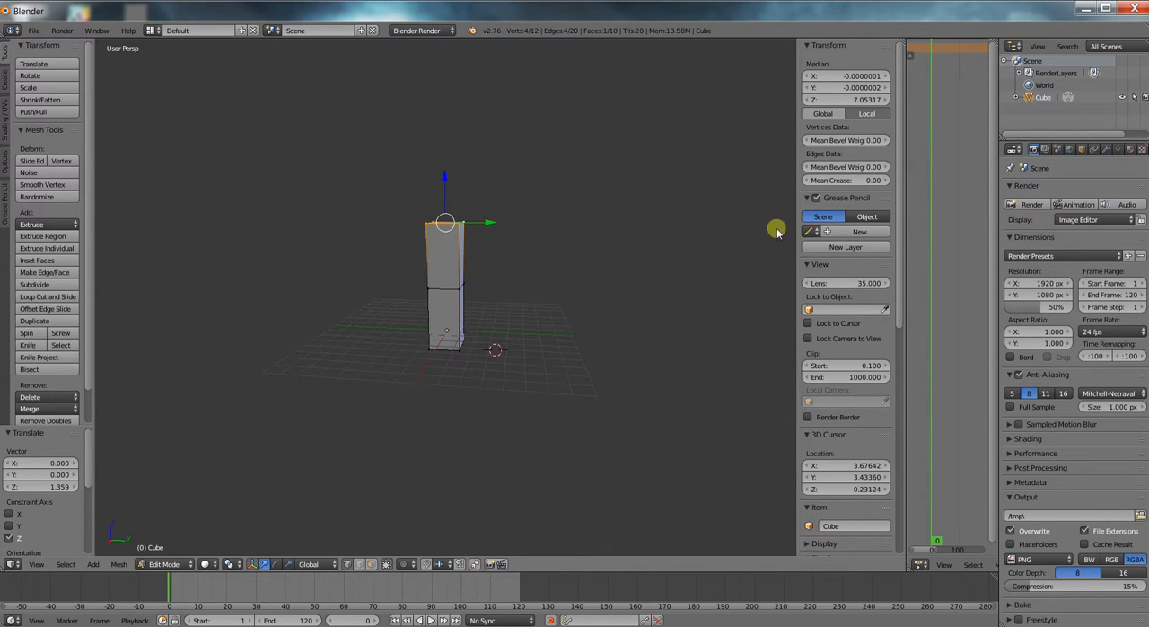
pyautogui.scroll(2, 643, 295)
pyautogui.scroll(-1, 504, 358)
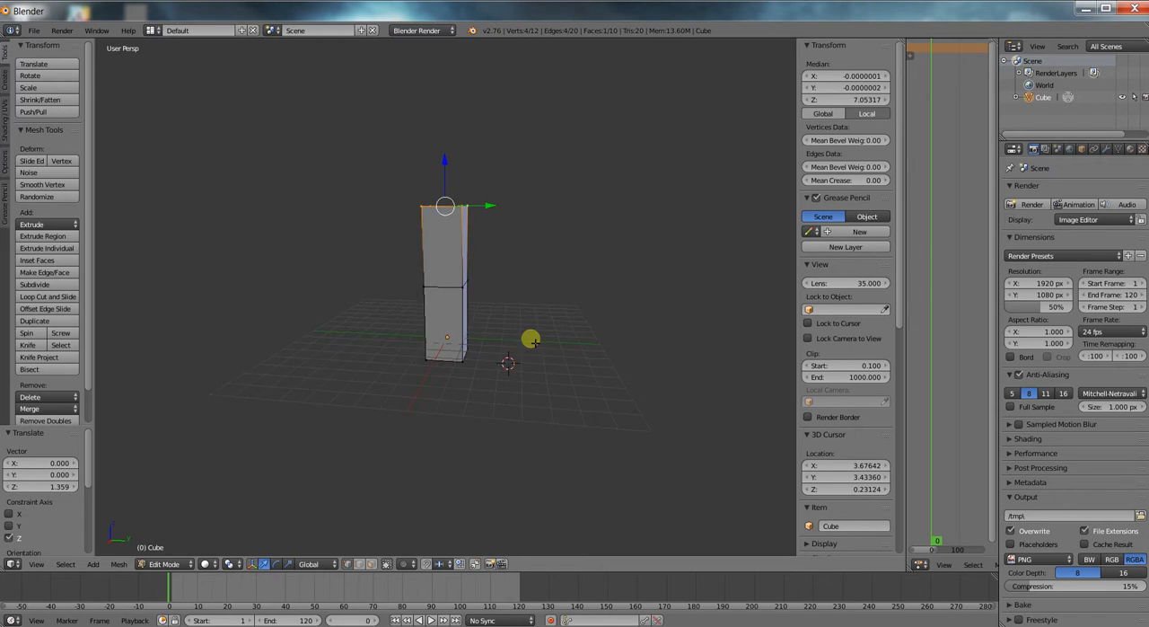
pyautogui.moveTo(535, 341); pyautogui.dragTo(548, 343, button='middle')
pyautogui.press('Tab')
pyautogui.press('Tab')
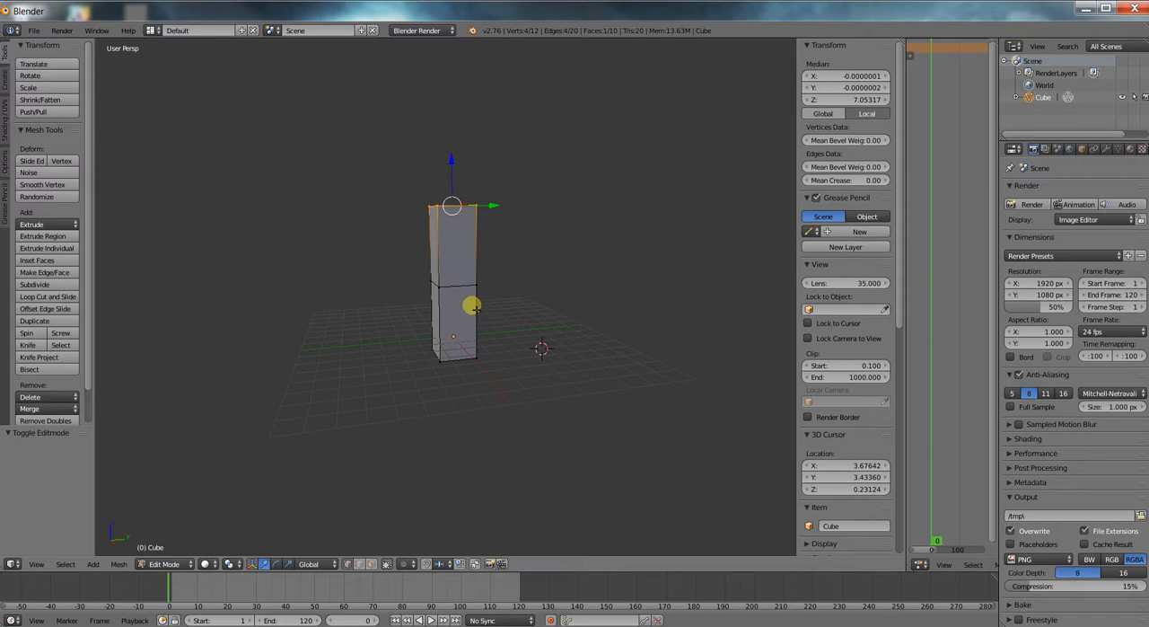
pyautogui.scroll(2, 462, 305)
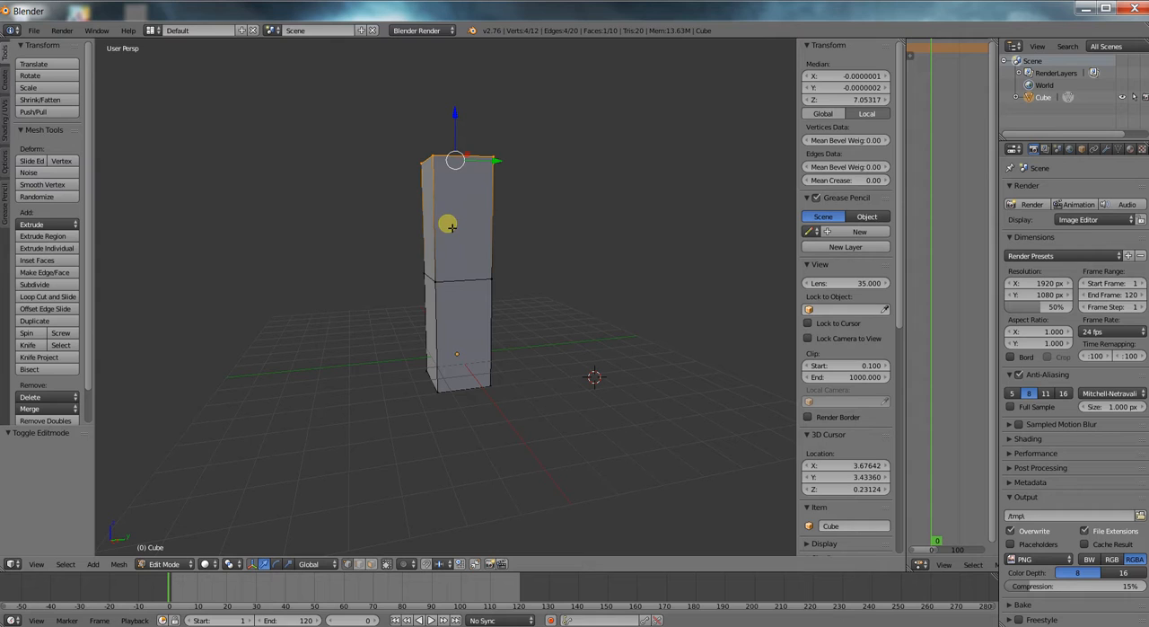
pyautogui.hotkey('alt', 'r')
pyautogui.scroll(-2, 485, 230)
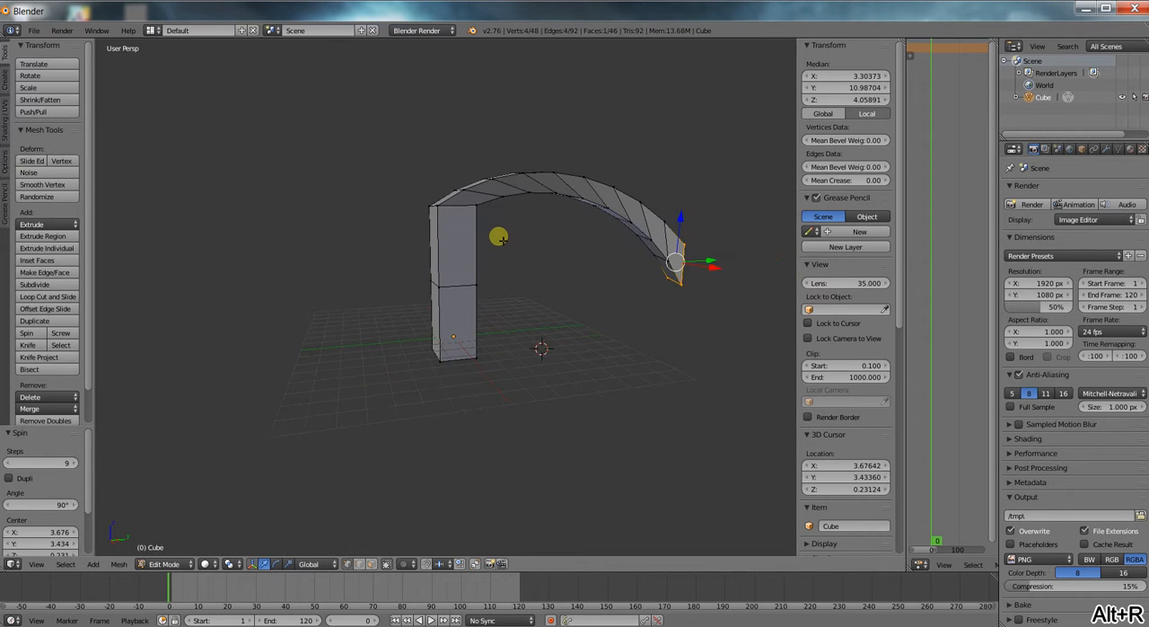
pyautogui.hotkey('ctrl', 'z')
pyautogui.scroll(2, 489, 238)
pyautogui.hotkey('ctrl', 'r')
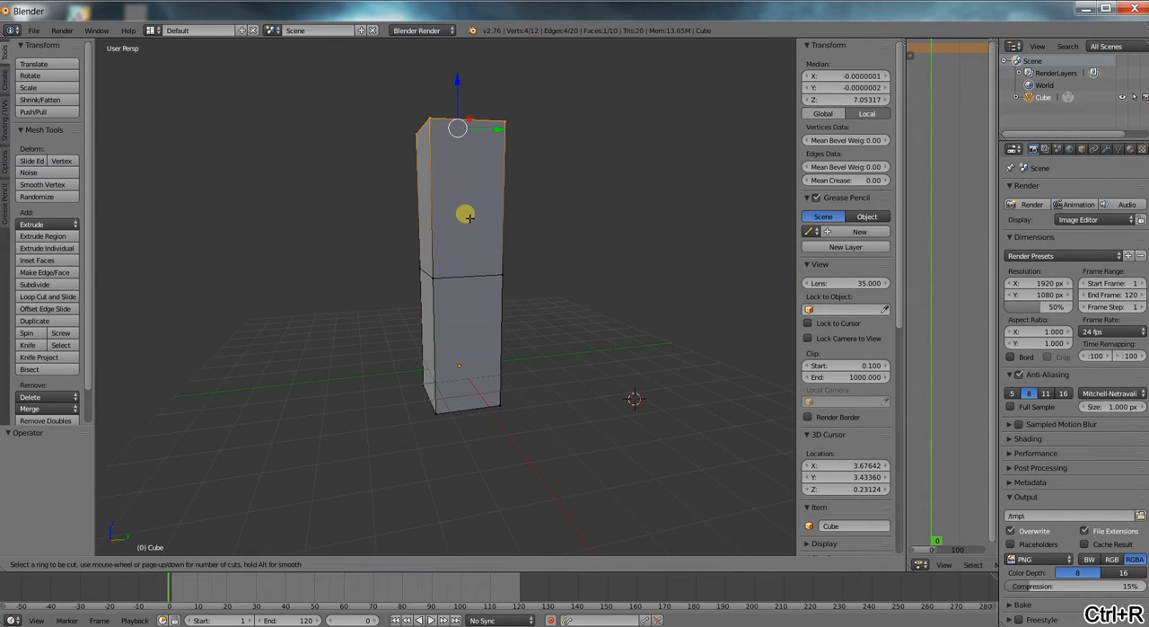
pyautogui.click(496, 210)
pyautogui.click(482, 254)
pyautogui.press('e')
pyautogui.rightClick(571, 342)
pyautogui.hotkey('ctrl', 'z')
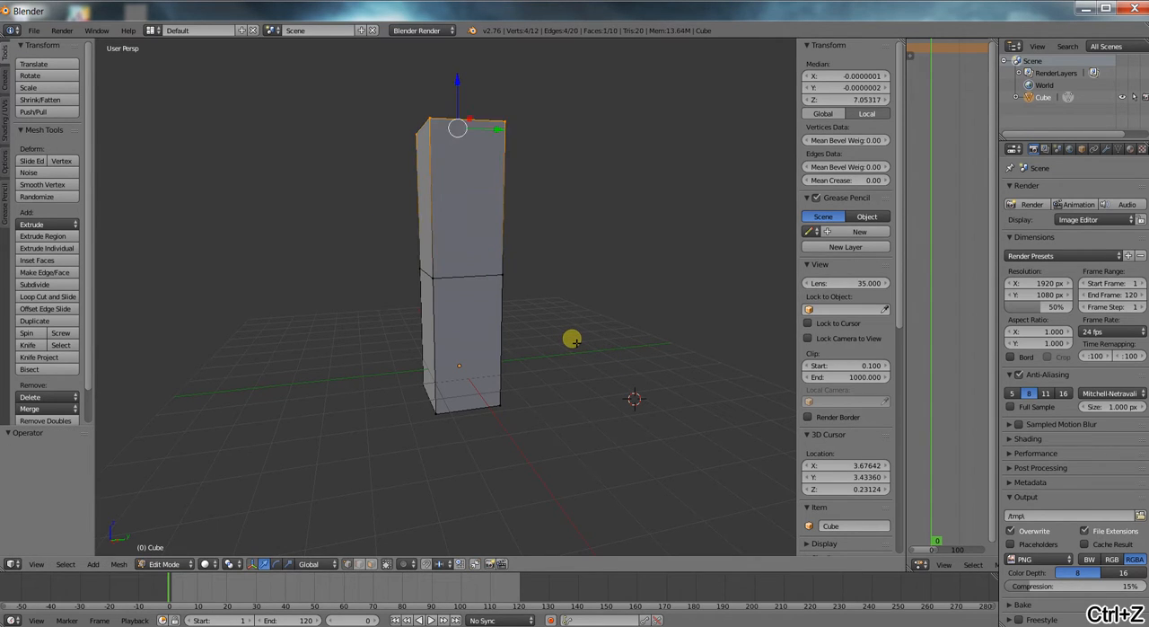
# Add a loop cut low in the column's upper section, at about 4.24 on Z, and scale it to about 0.80.
pyautogui.hotkey('ctrl', 'r')
pyautogui.click(486, 247)
pyautogui.click(629, 329)
pyautogui.press('s')
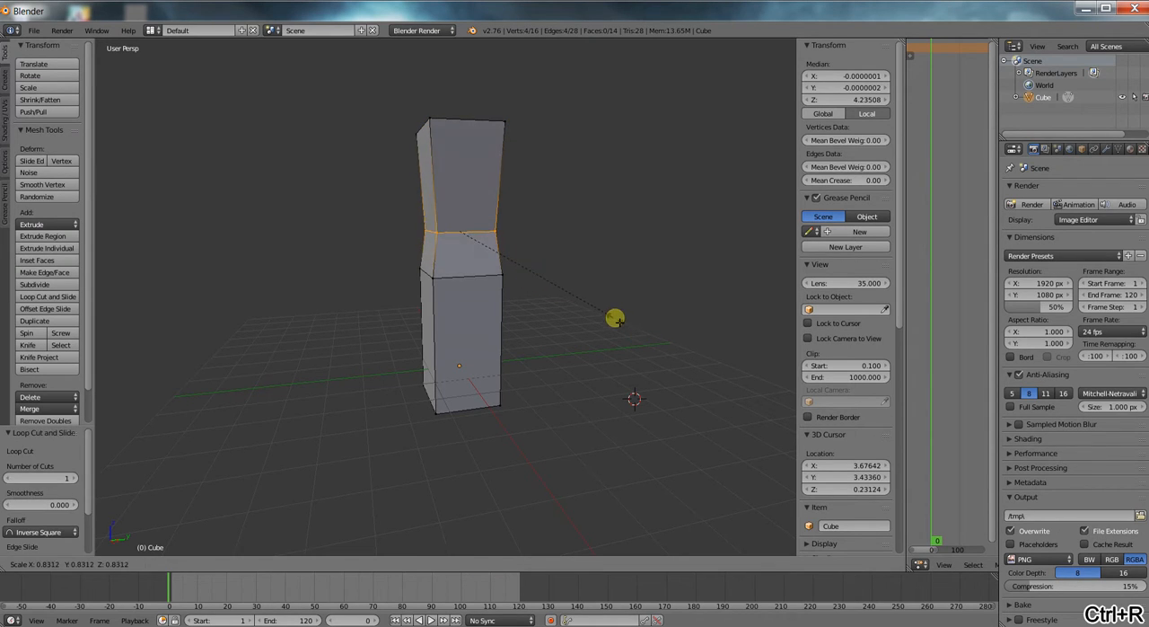
pyautogui.click(610, 314)
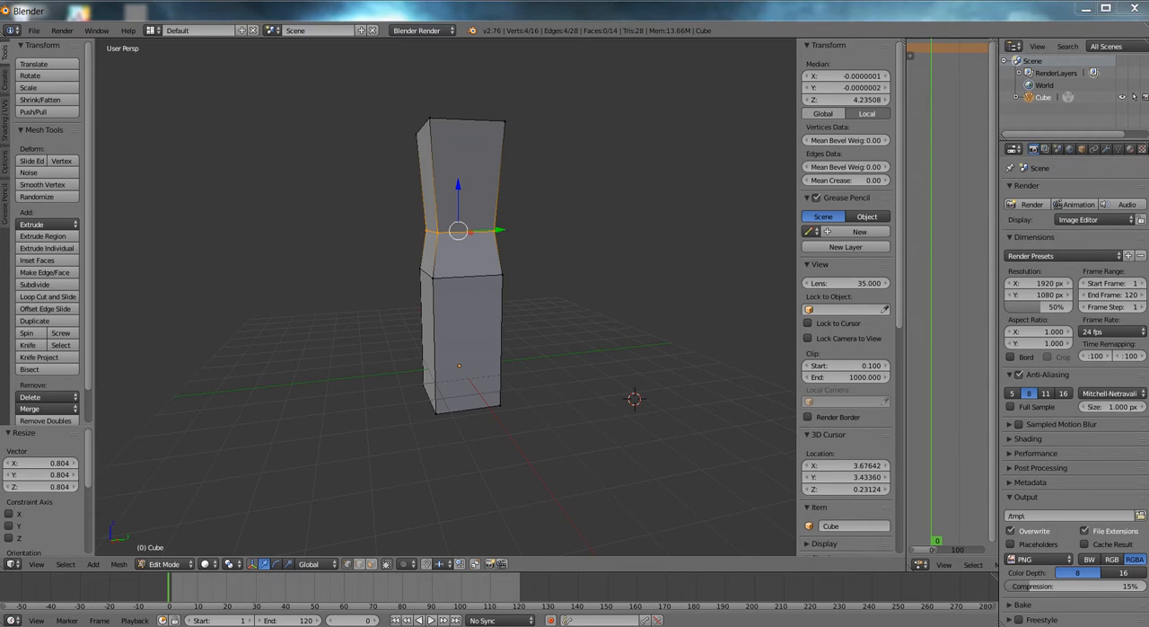
pyautogui.click(635, 252)
pyautogui.scroll(2, 611, 234)
pyautogui.scroll(-2, 598, 231)
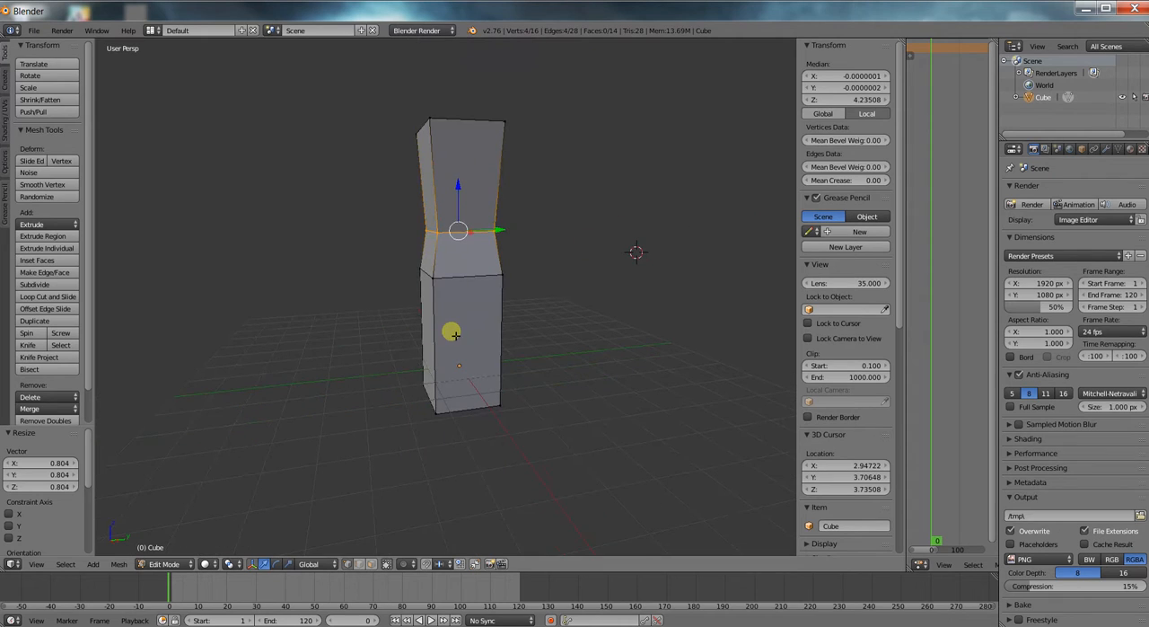
# Add a loop cut around the column's lower section near the base and scale it to about 0.66.
pyautogui.hotkey('ctrl', 'r')
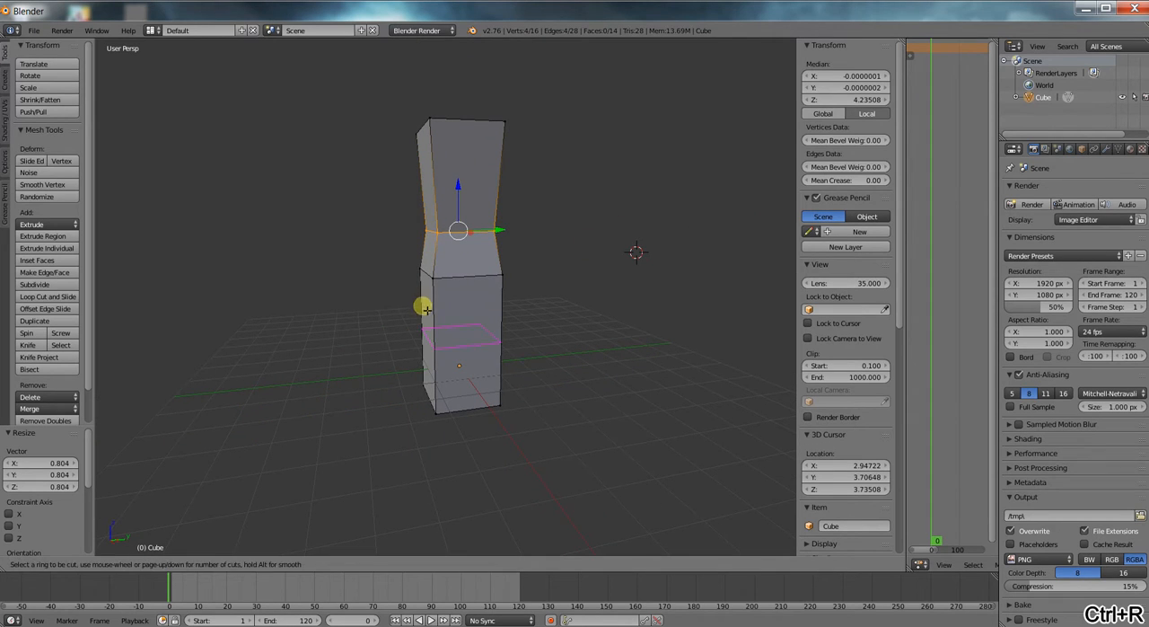
pyautogui.click(429, 303)
pyautogui.click(555, 386)
pyautogui.press('s')
pyautogui.click(561, 415)
pyautogui.rightClick(435, 415)
pyautogui.keyDown('shift'); pyautogui.rightClick(422, 387); pyautogui.keyUp('shift')
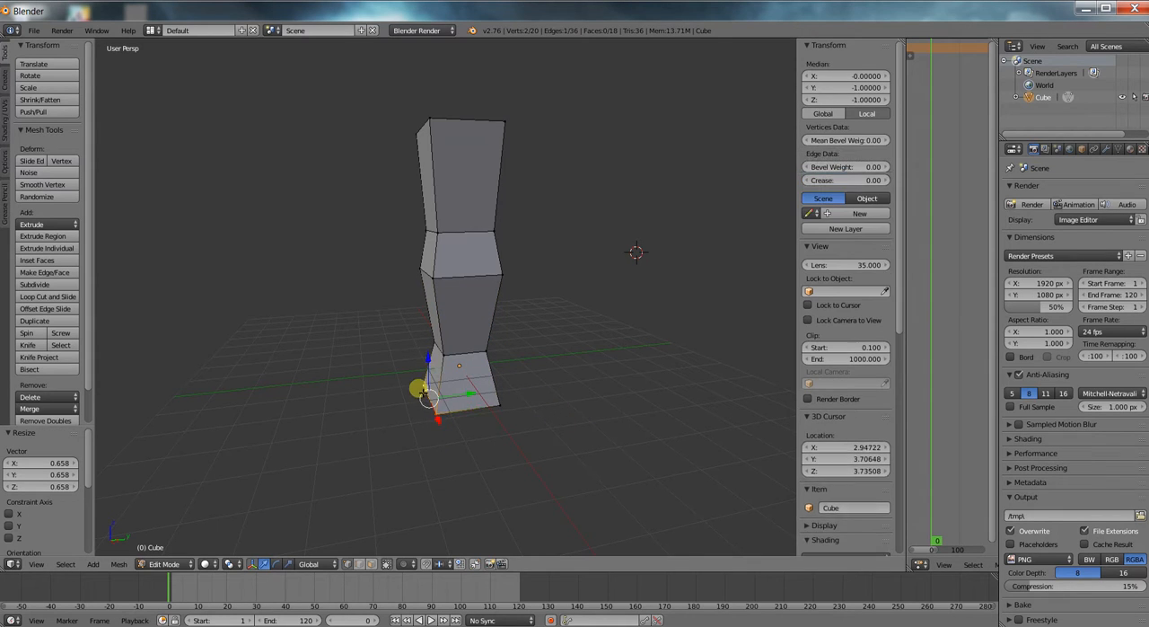
pyautogui.keyDown('shift'); pyautogui.rightClick(501, 406); pyautogui.keyUp('shift')
pyautogui.moveTo(572, 413); pyautogui.dragTo(524, 398, button='middle')
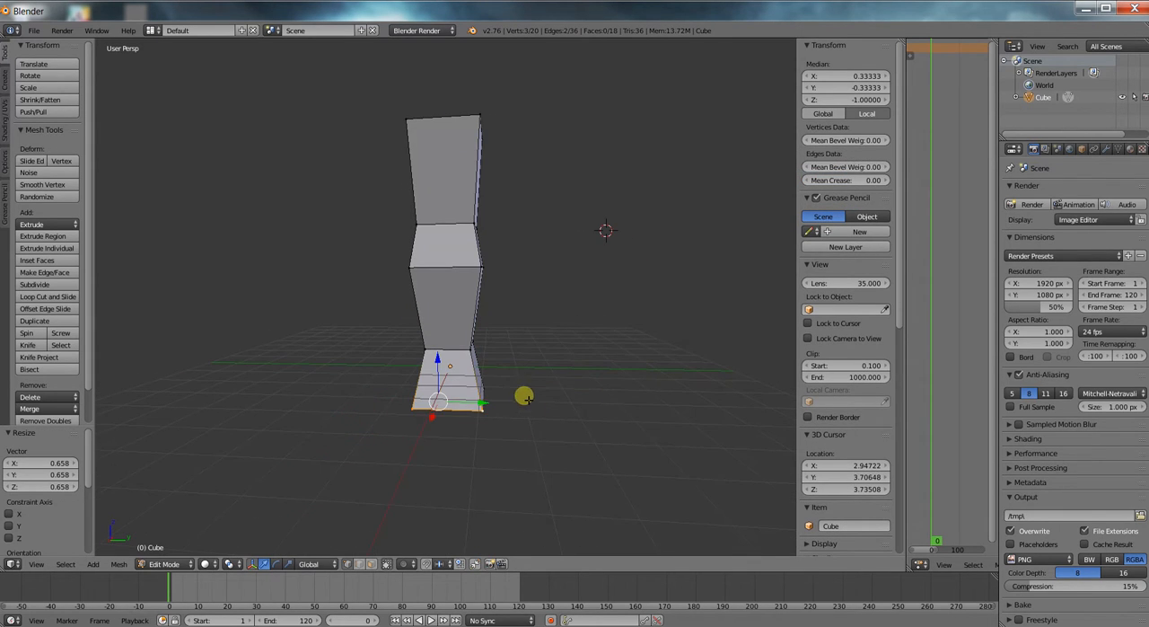
# Select the column's top face, extrude it slightly upward and scale the new face to about 1.21.
pyautogui.moveTo(526, 215); pyautogui.dragTo(443, 273, button='middle')
pyautogui.rightClick(425, 240)
pyautogui.keyDown('shift'); pyautogui.rightClick(436, 251); pyautogui.keyUp('shift')
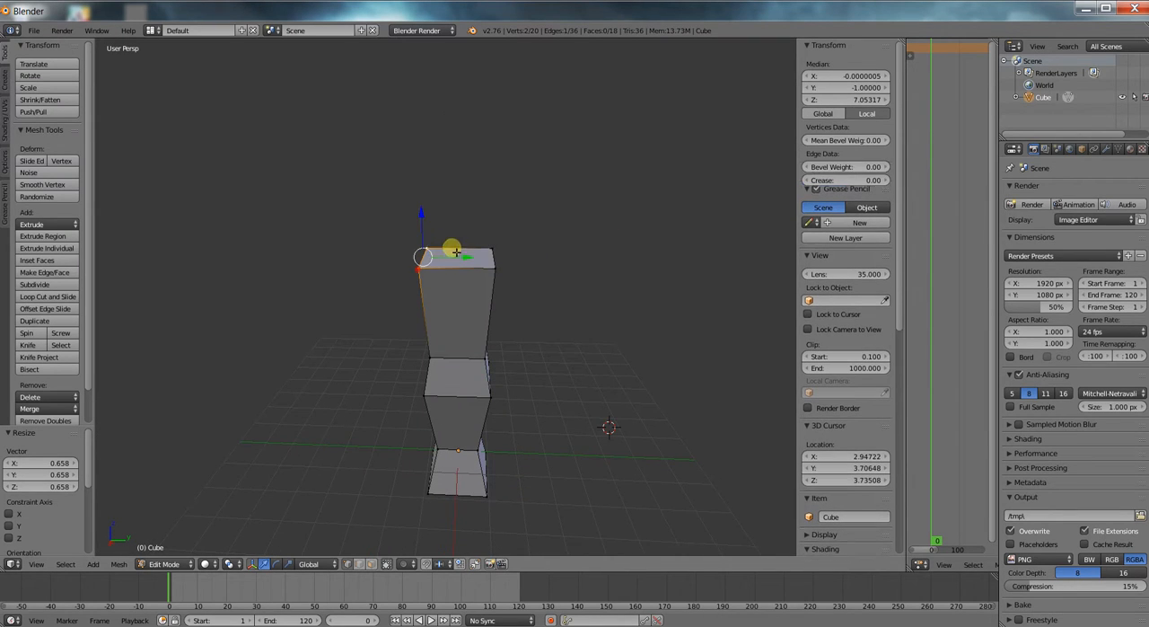
pyautogui.keyDown('shift'); pyautogui.rightClick(493, 249); pyautogui.keyUp('shift')
pyautogui.keyDown('shift'); pyautogui.rightClick(499, 269); pyautogui.keyUp('shift')
pyautogui.press('e')
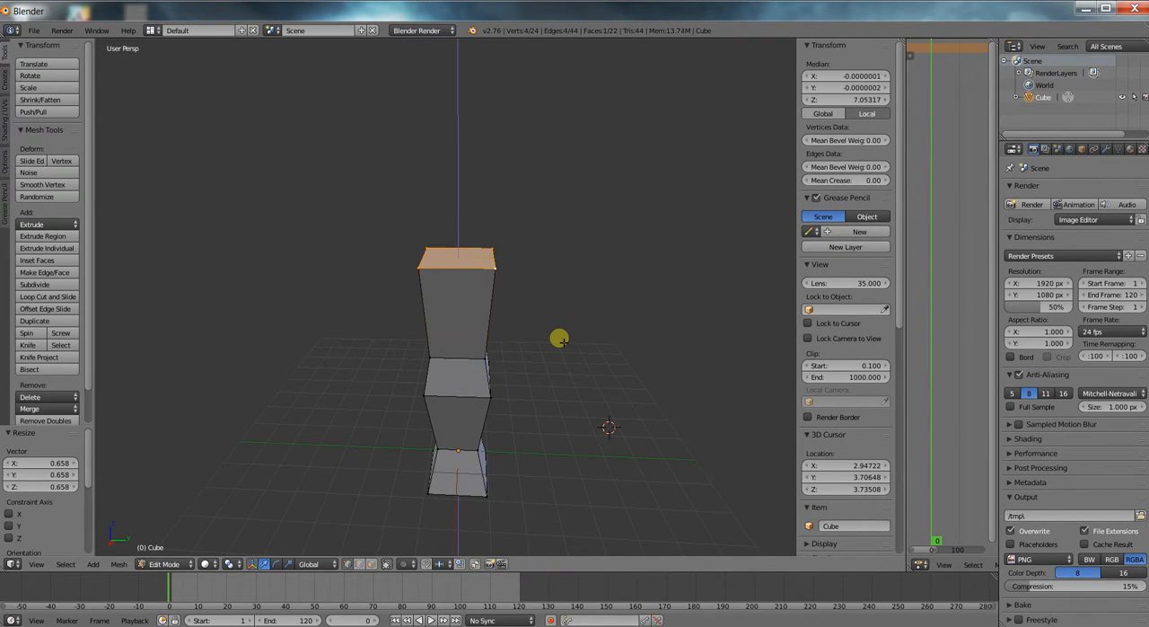
pyautogui.click(560, 327)
pyautogui.press('s')
pyautogui.click(584, 335)
# Extrude the enlarged top face up to about 8.44 on Z and scale the new face to about 0.84.
pyautogui.press('e')
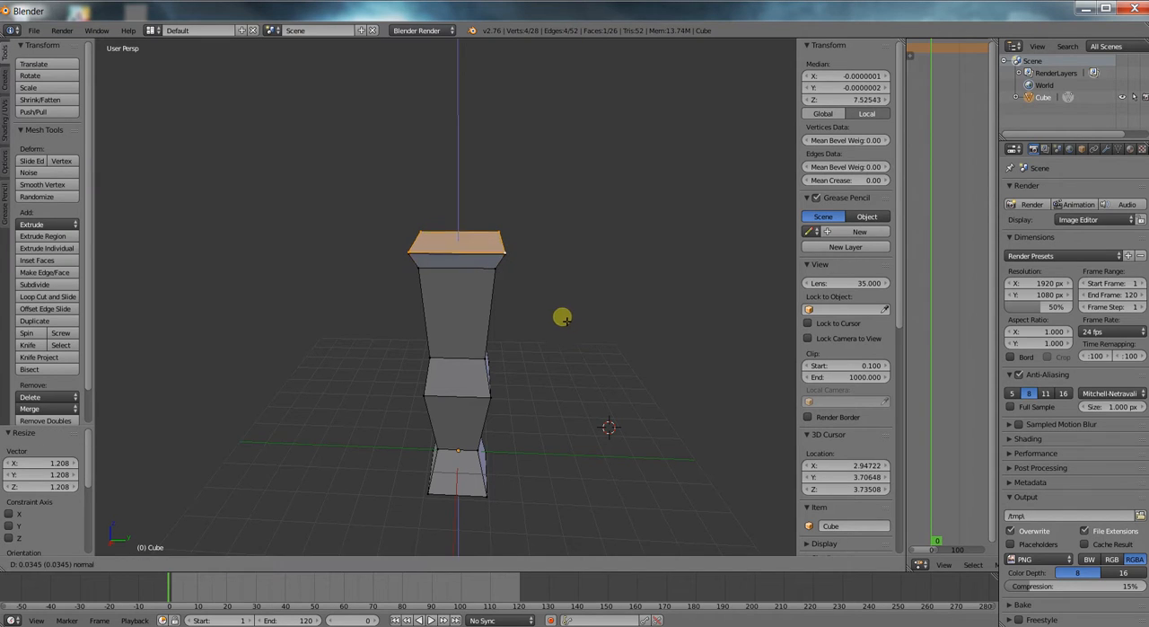
pyautogui.click(563, 305)
pyautogui.press('s')
pyautogui.click(596, 339)
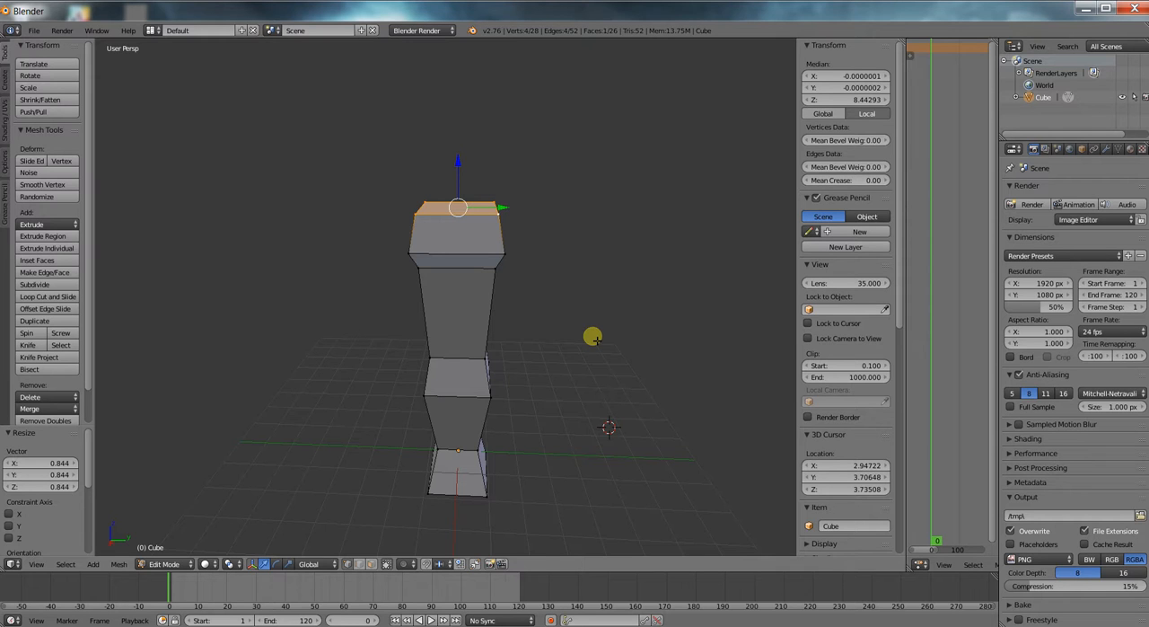
# Add a Subdivision Surface modifier to the column.
pyautogui.moveTo(593, 337); pyautogui.dragTo(580, 310, button='middle')
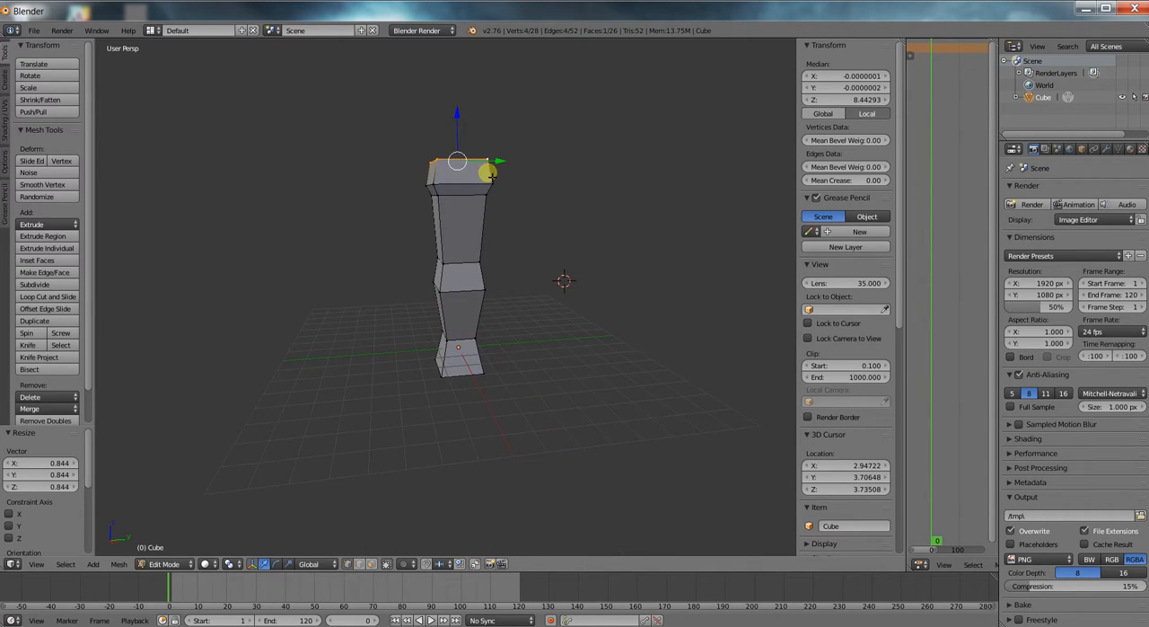
pyautogui.scroll(1, 473, 254)
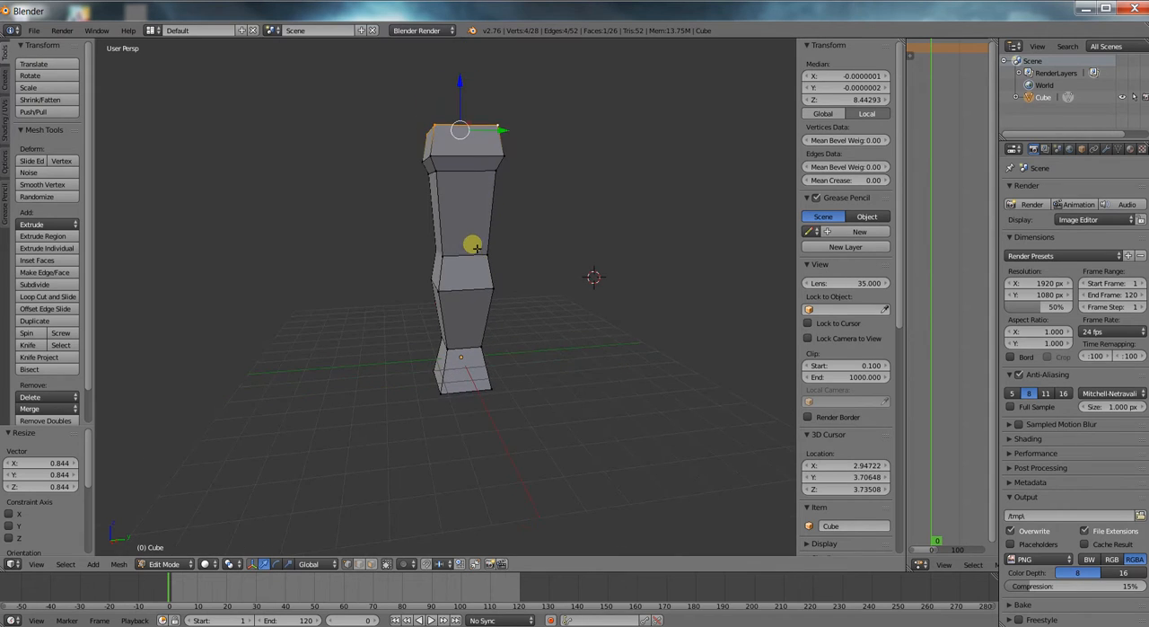
pyautogui.moveTo(474, 230); pyautogui.dragTo(482, 244, button='middle')
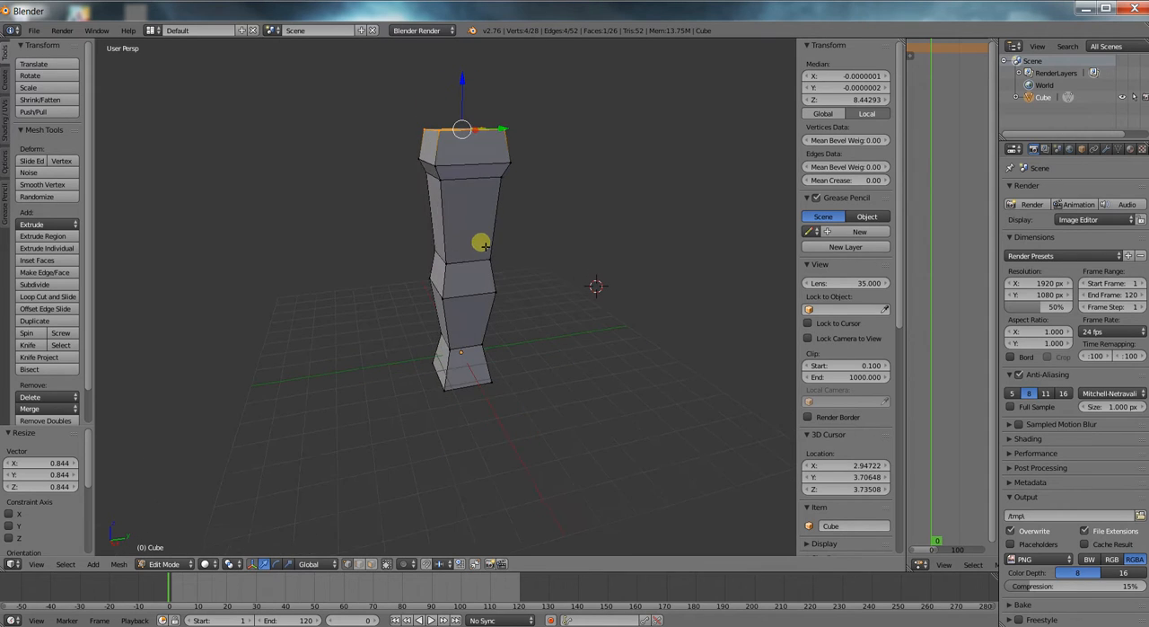
pyautogui.click(1107, 150)
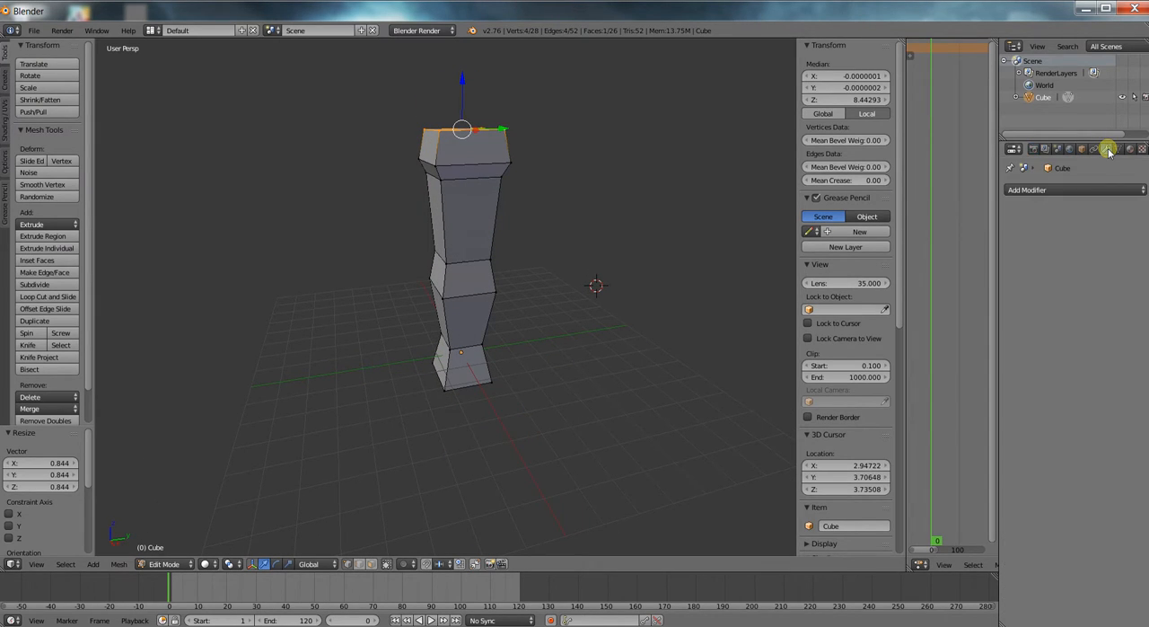
pyautogui.click(1062, 192)
pyautogui.click(1078, 189)
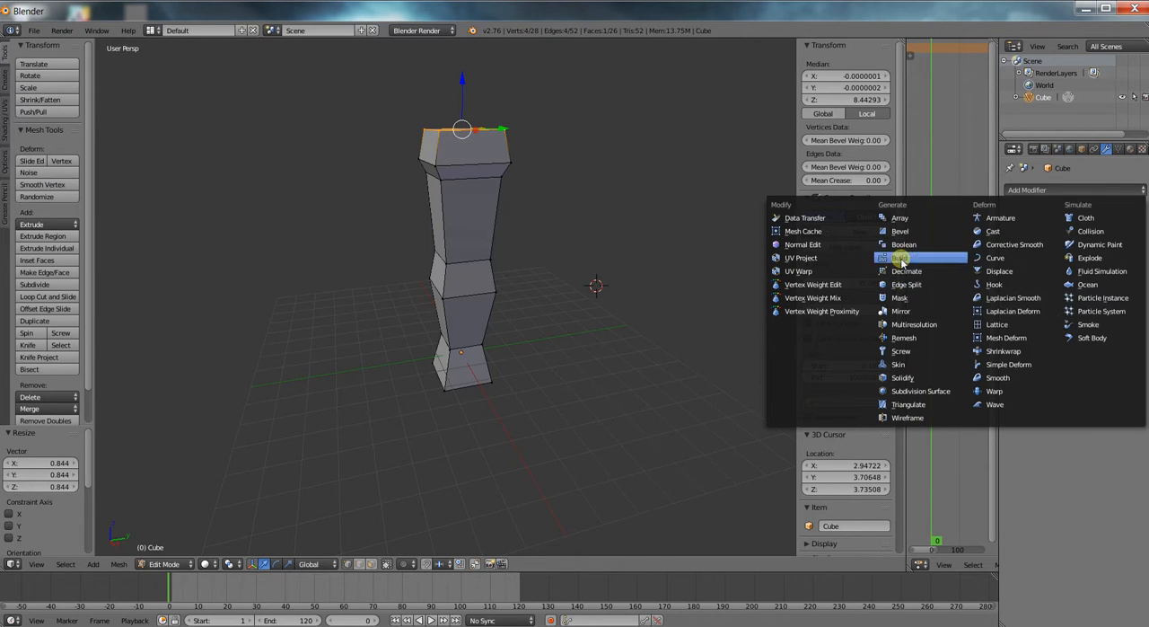
pyautogui.click(907, 390)
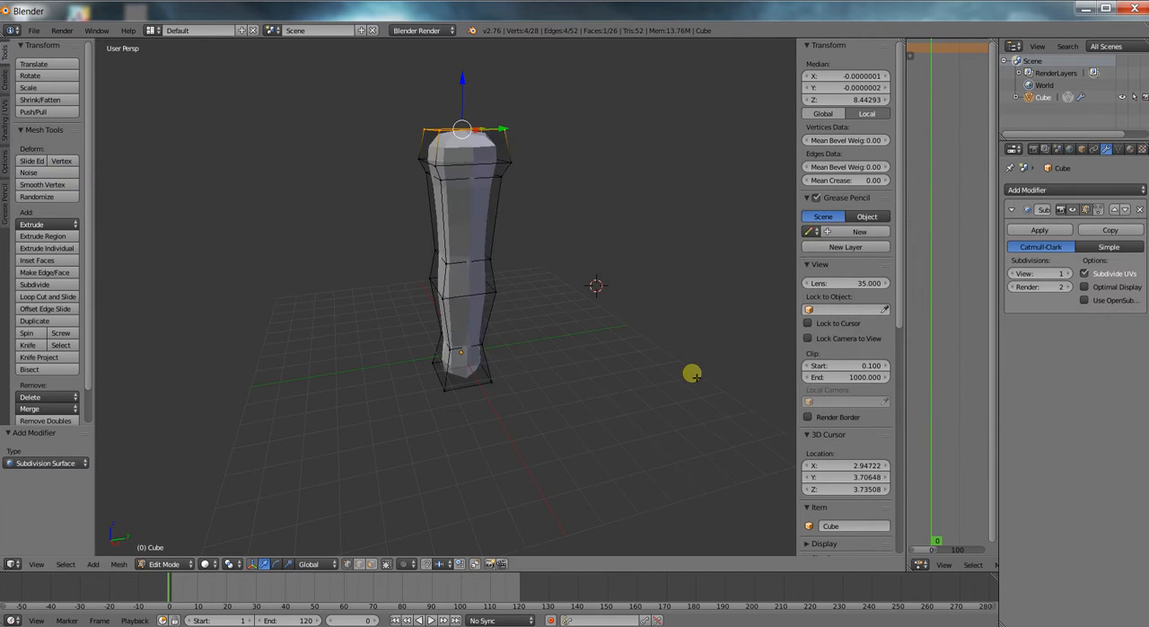
# Try 2 viewport subdivisions on the Subdivision Surface modifier, and set the level back to 1.
pyautogui.scroll(3, 692, 364)
pyautogui.scroll(-1, 616, 342)
pyautogui.moveTo(616, 342); pyautogui.dragTo(572, 337, button='middle')
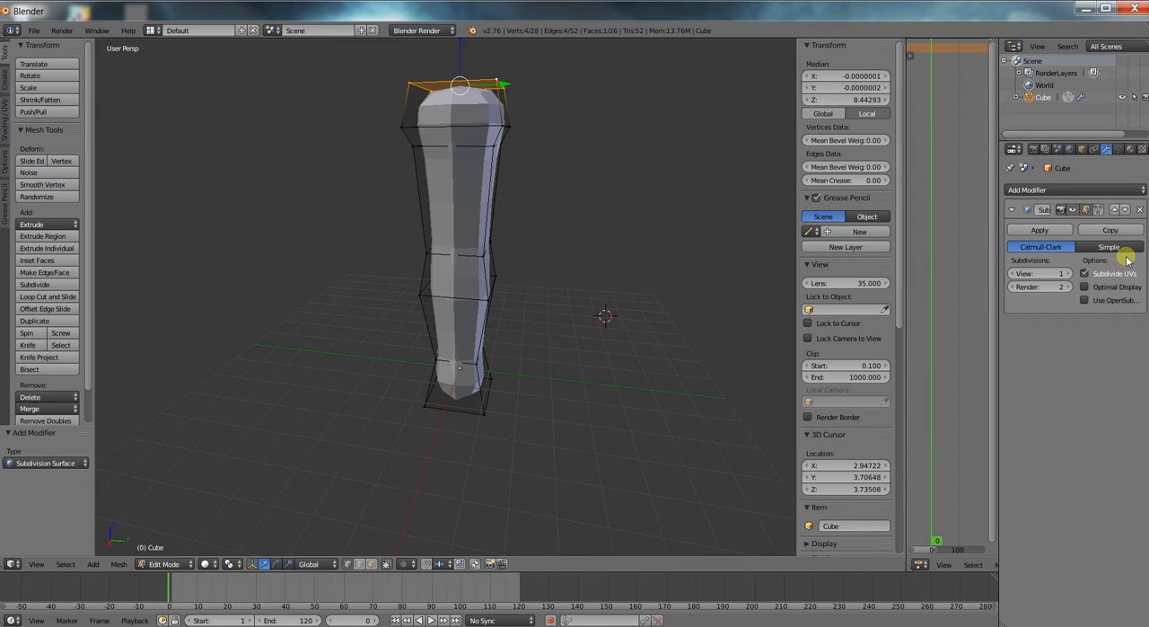
pyautogui.click(1066, 273)
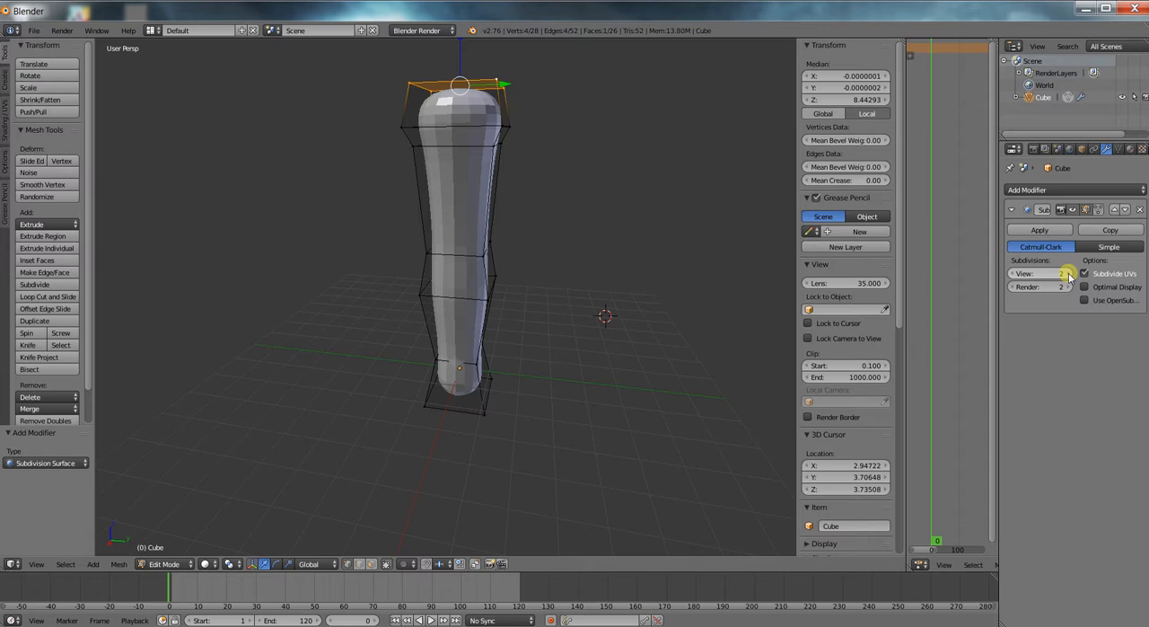
pyautogui.click(1014, 273)
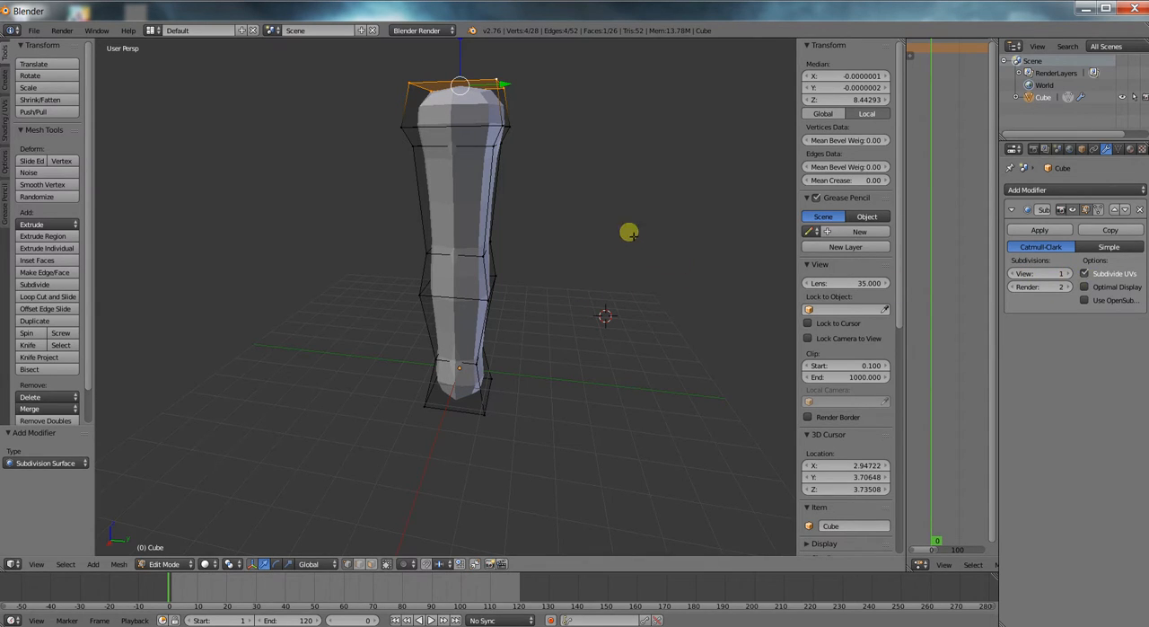
# Inspect the smoothed column from several angles, and remove its Subdivision Surface modifier.
pyautogui.scroll(-1, 599, 243)
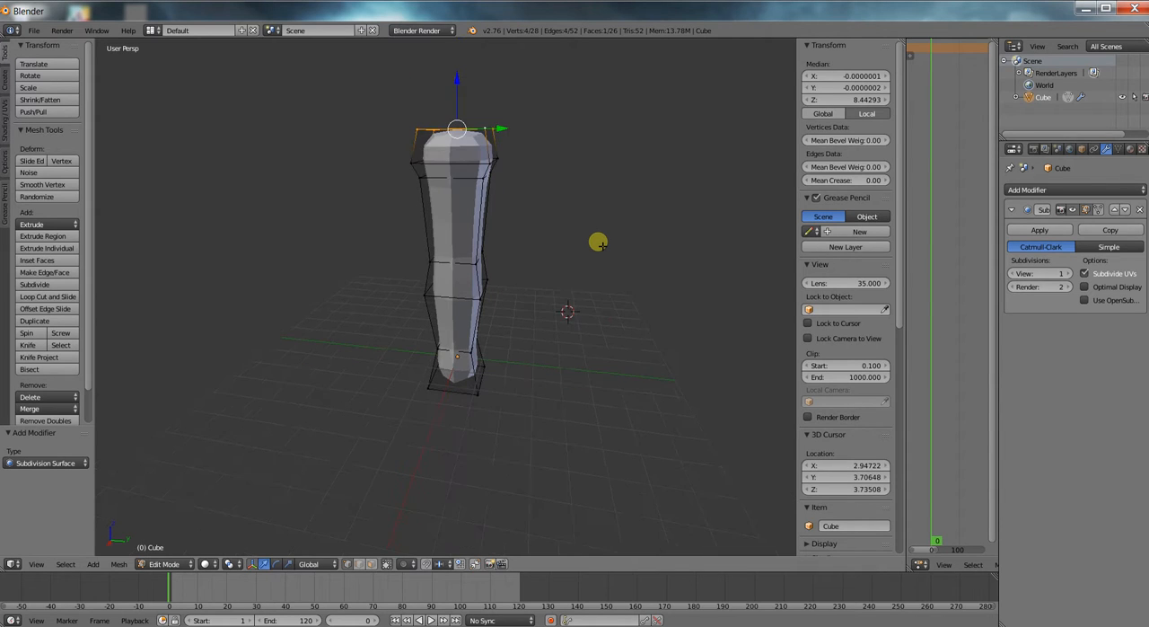
pyautogui.scroll(1, 599, 244)
pyautogui.moveTo(599, 245); pyautogui.dragTo(626, 260, button='middle')
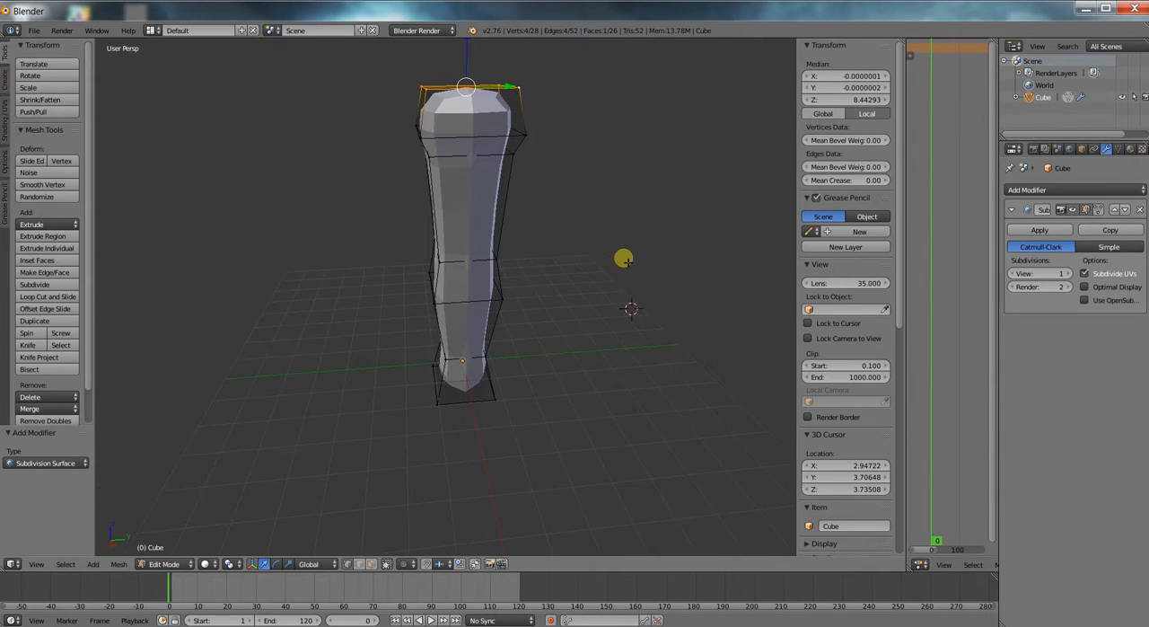
pyautogui.scroll(-2, 603, 230)
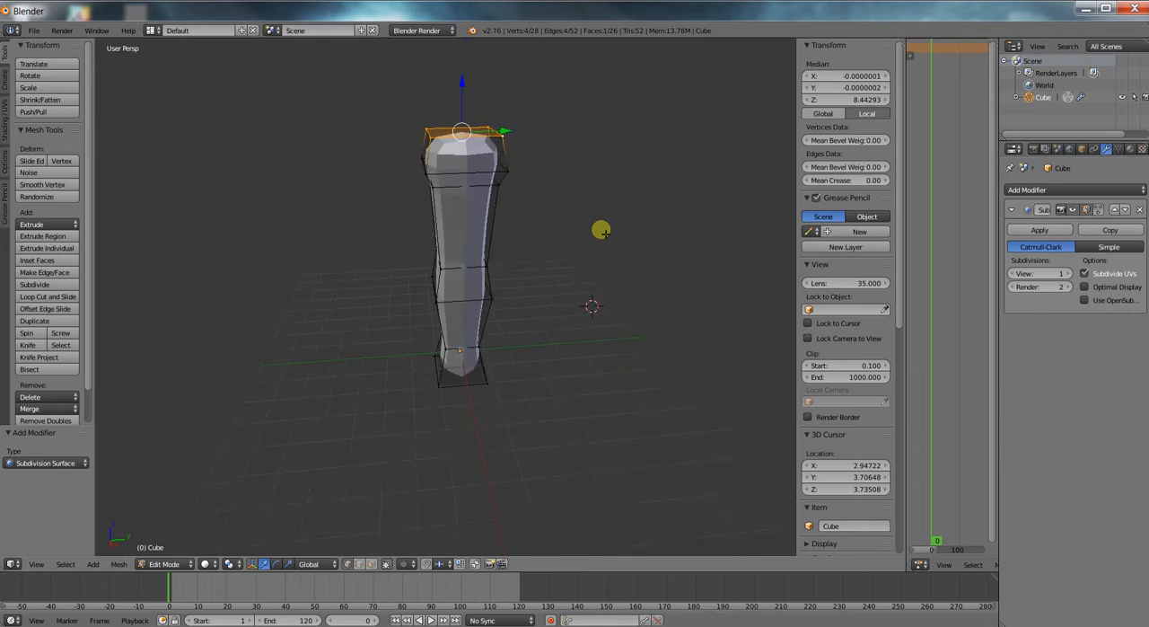
pyautogui.scroll(1, 602, 232)
pyautogui.click(1138, 209)
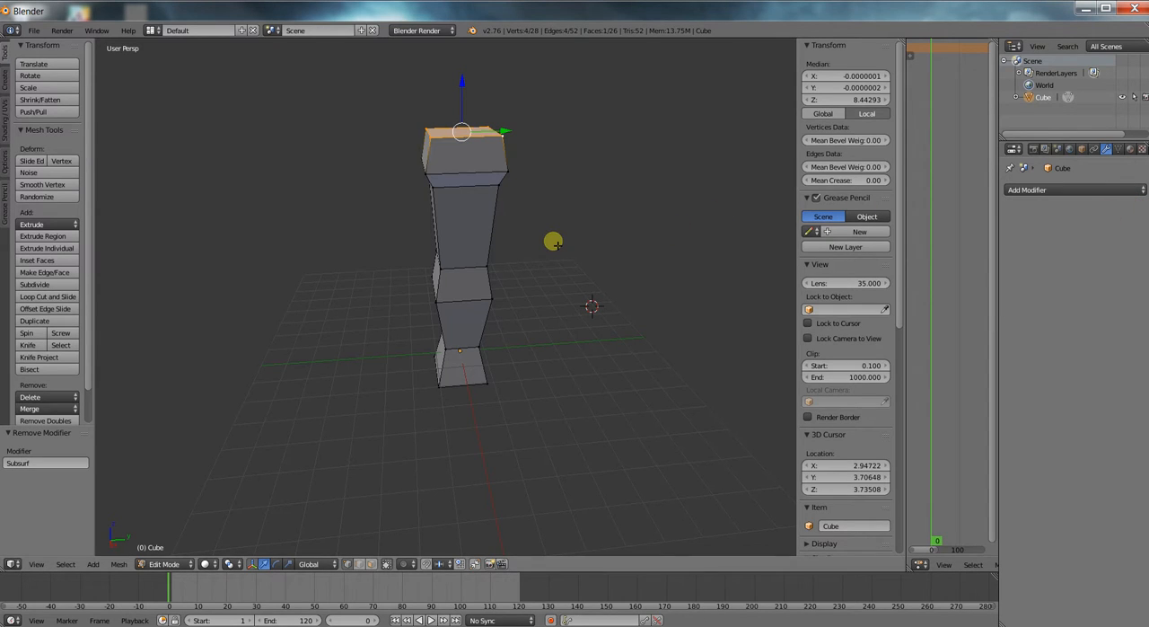
# Check the blocky column from several sides and switch it from Edit Mode to Object Mode.
pyautogui.moveTo(542, 245); pyautogui.dragTo(526, 274, button='middle')
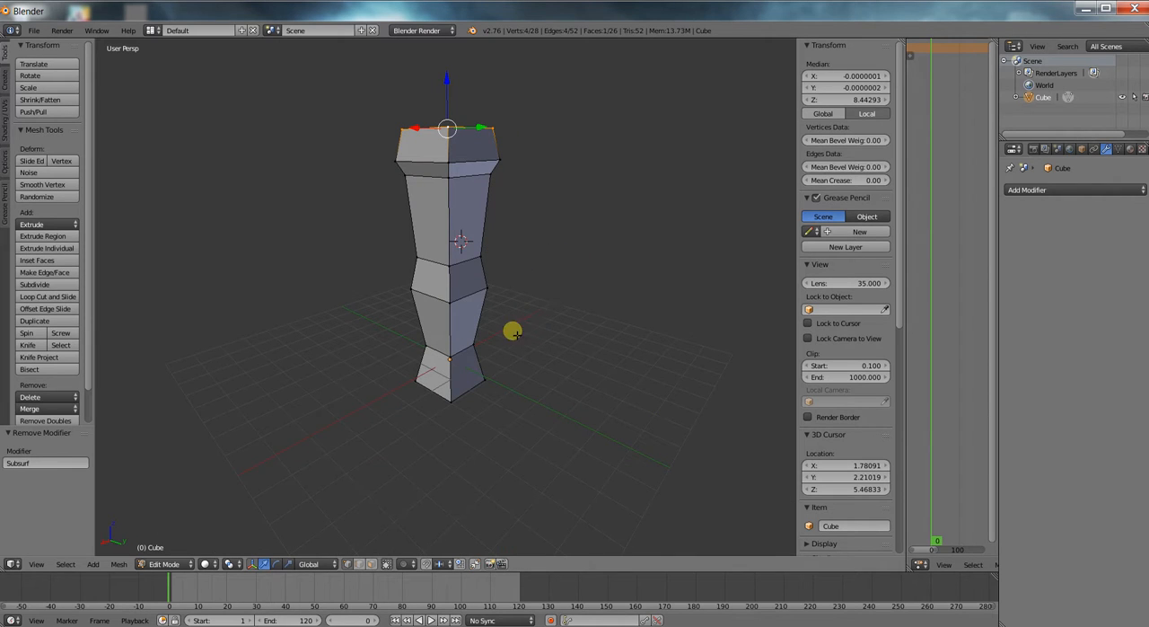
pyautogui.scroll(2, 484, 347)
pyautogui.scroll(-2, 485, 346)
pyautogui.moveTo(435, 160); pyautogui.dragTo(457, 226, button='middle')
pyautogui.moveTo(500, 300); pyautogui.dragTo(458, 292, button='middle')
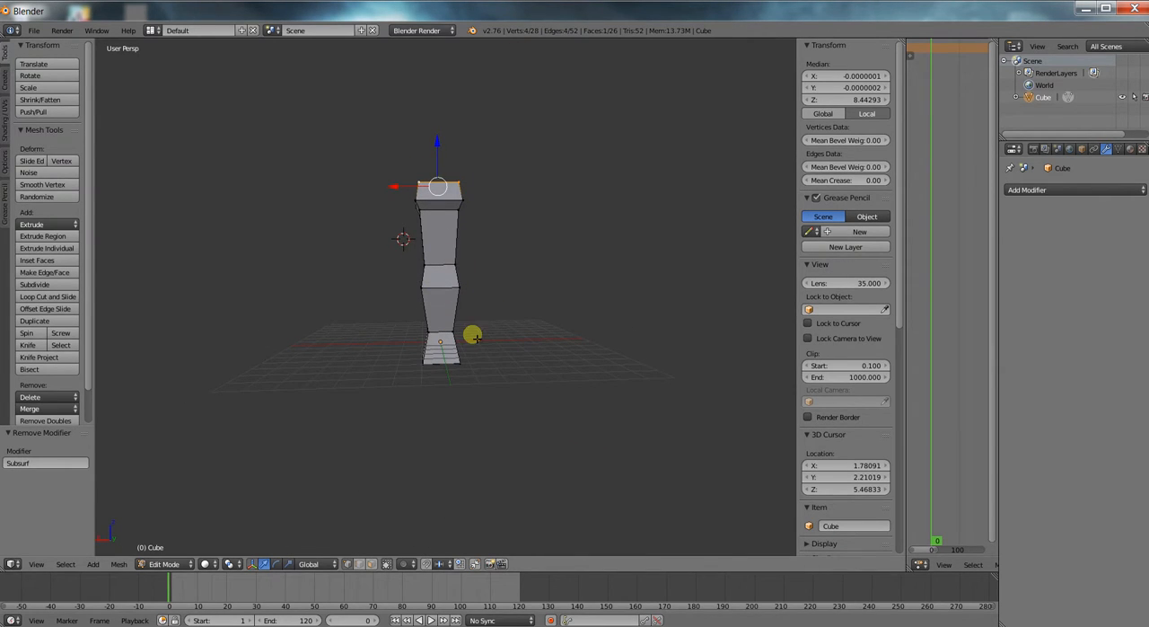
pyautogui.scroll(3, 472, 335)
pyautogui.press('Tab')
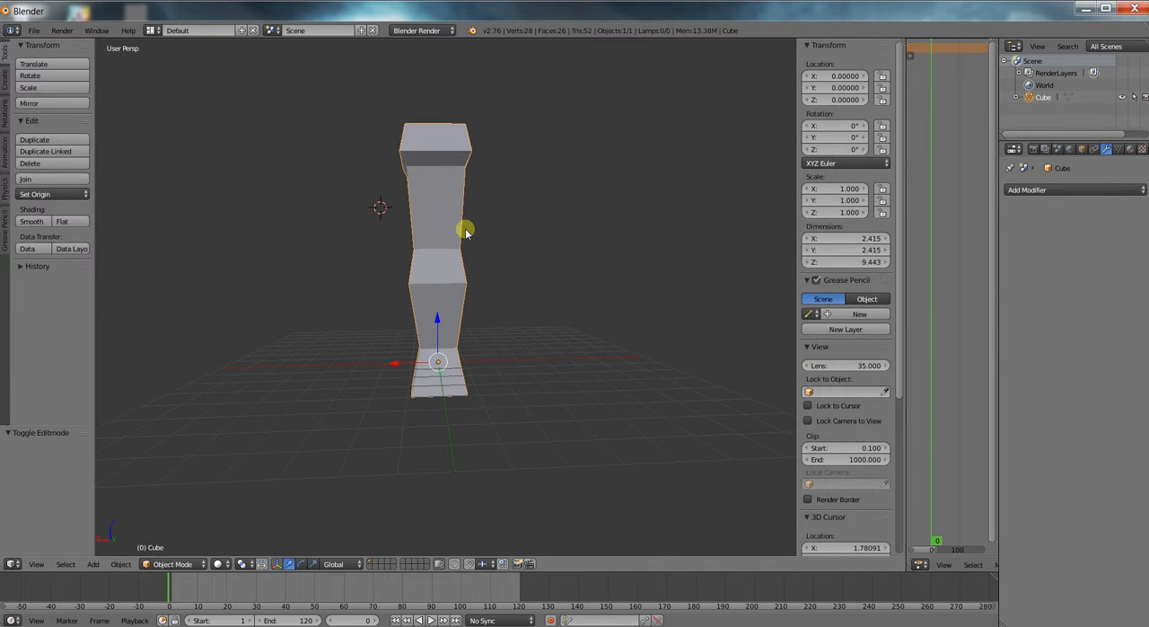
pyautogui.moveTo(515, 351); pyautogui.dragTo(489, 374, button='middle')
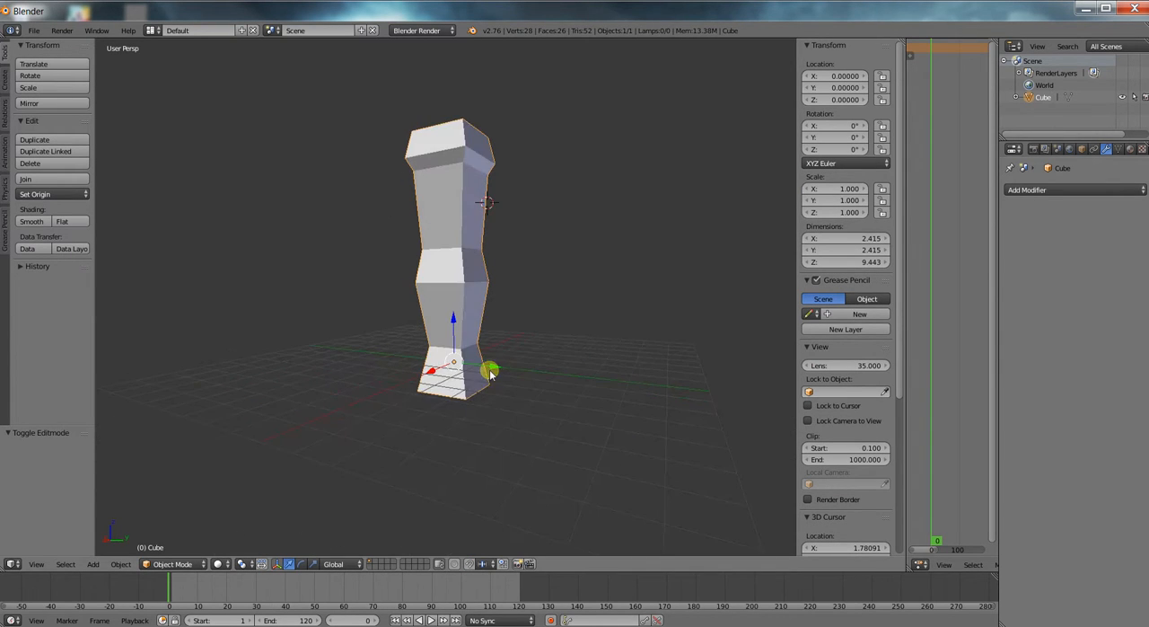
pyautogui.moveTo(525, 267); pyautogui.dragTo(557, 248, button='middle')
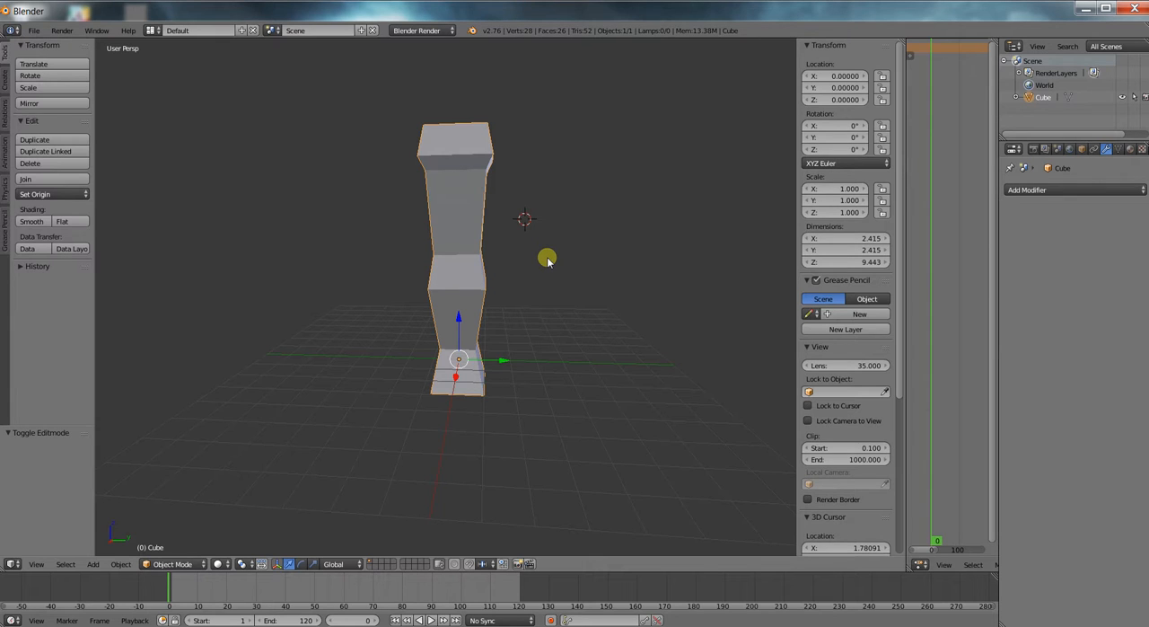
# Snap the 3D cursor to the selected column's origin.
pyautogui.hotkey('ctrl', 'alt', 'shift', 'c')
pyautogui.press('Escape')
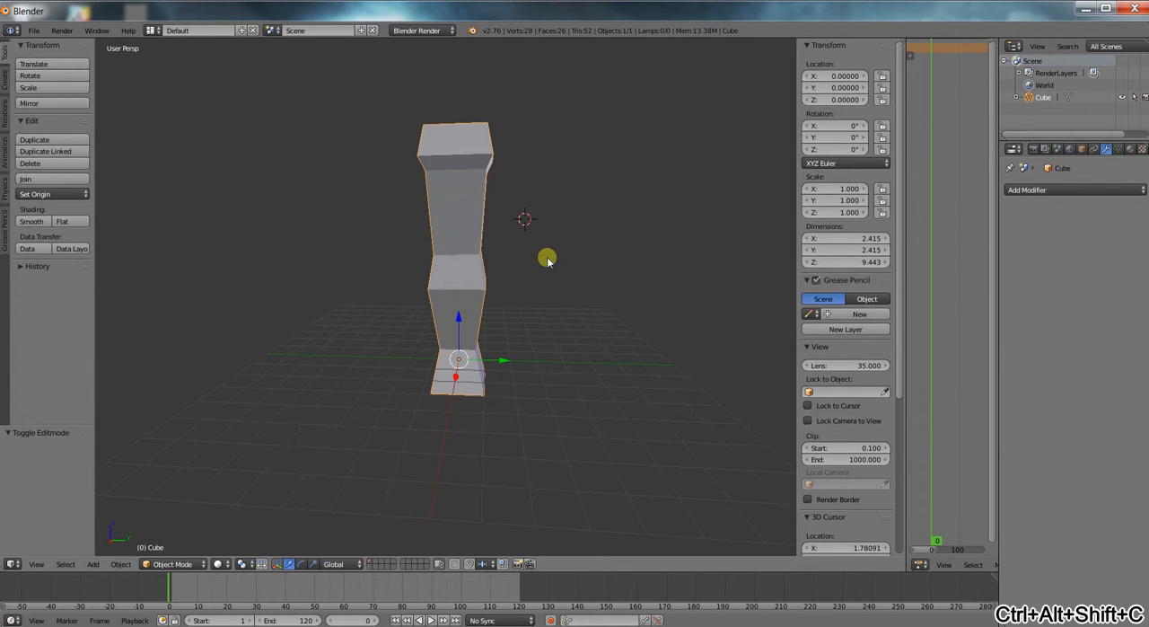
pyautogui.hotkey('shift', 's')
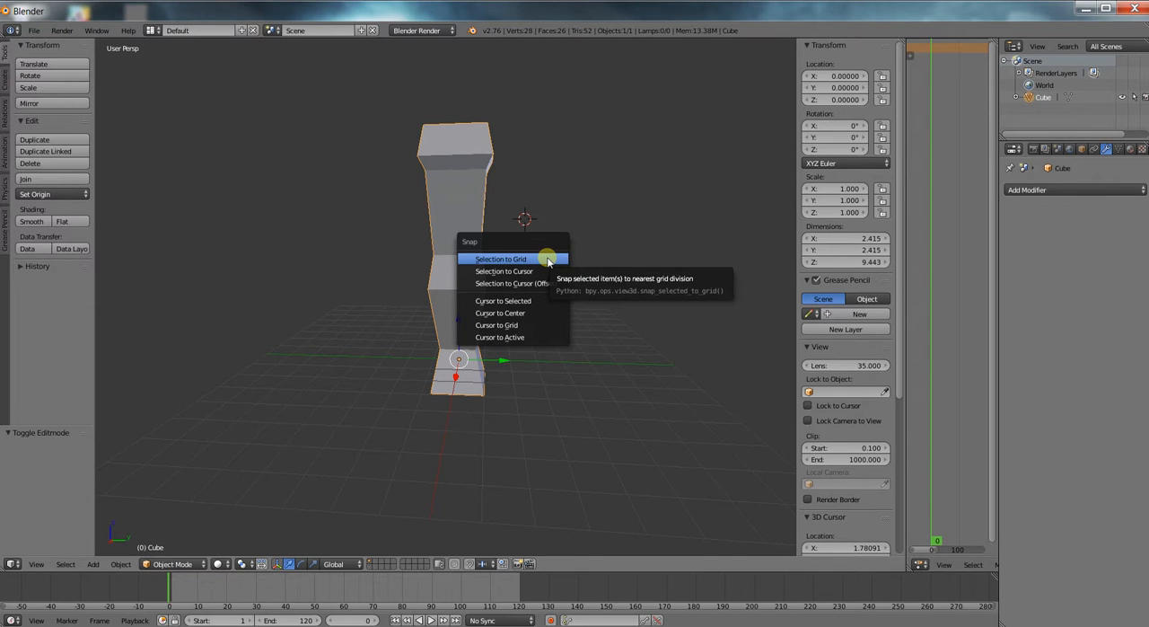
pyautogui.click(524, 301)
pyautogui.moveTo(632, 314); pyautogui.dragTo(514, 326, button='middle')
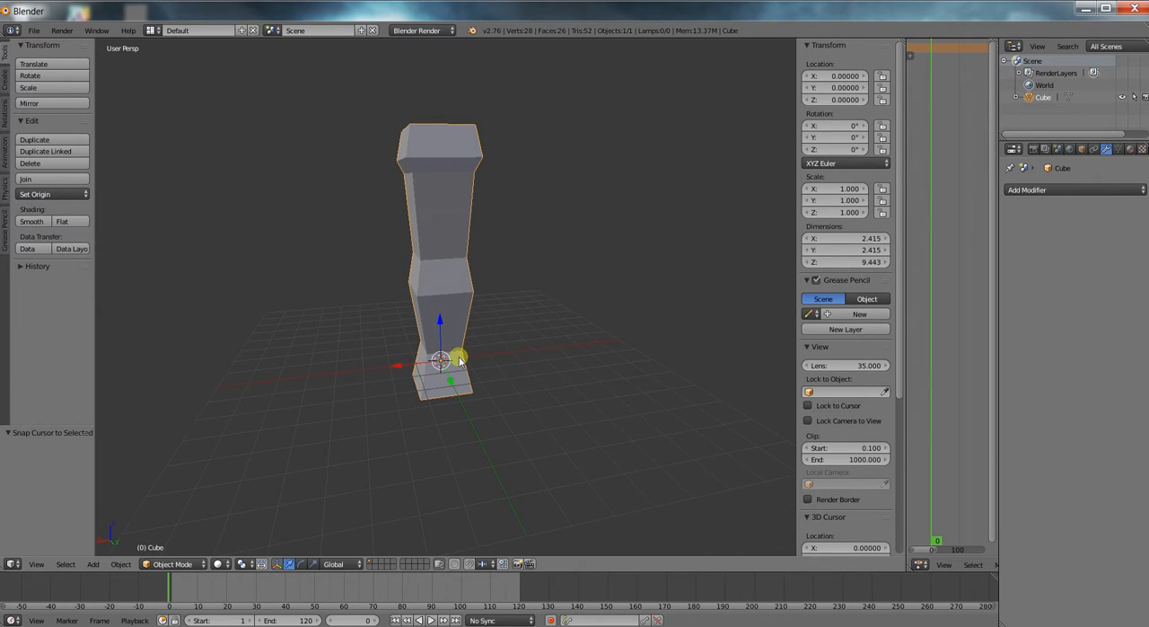
# Add a single-bone armature at the 3D cursor inside the column's base.
pyautogui.hotkey('ctrl', 'z')
pyautogui.hotkey('ctrl', 'z')
pyautogui.hotkey('ctrl', 'z')
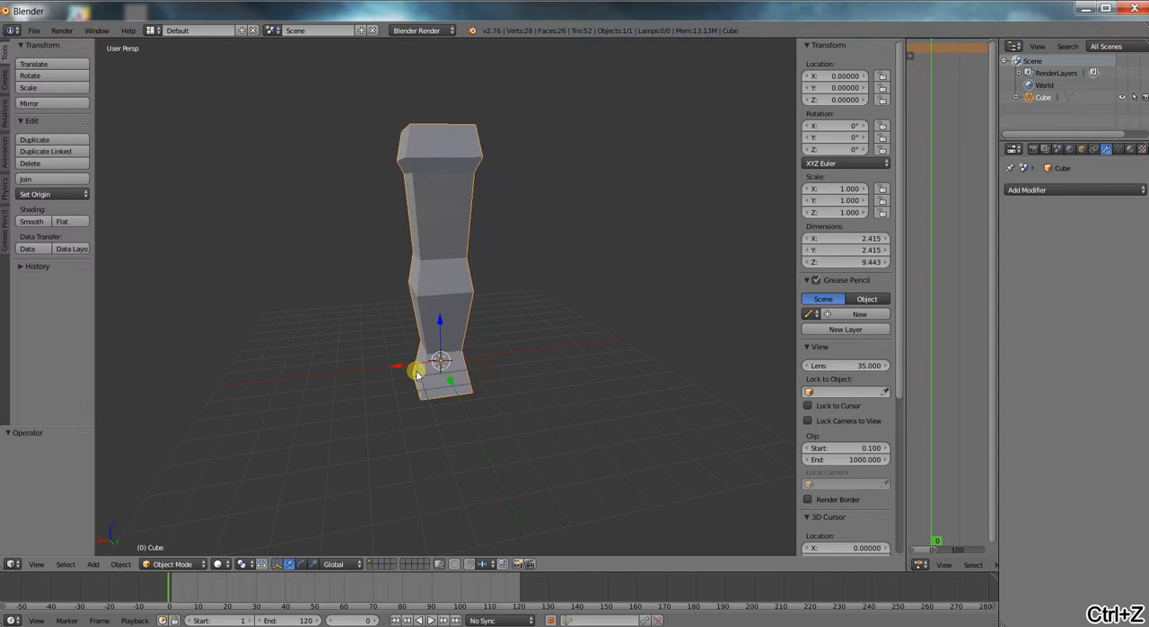
pyautogui.hotkey('shift', 'a')
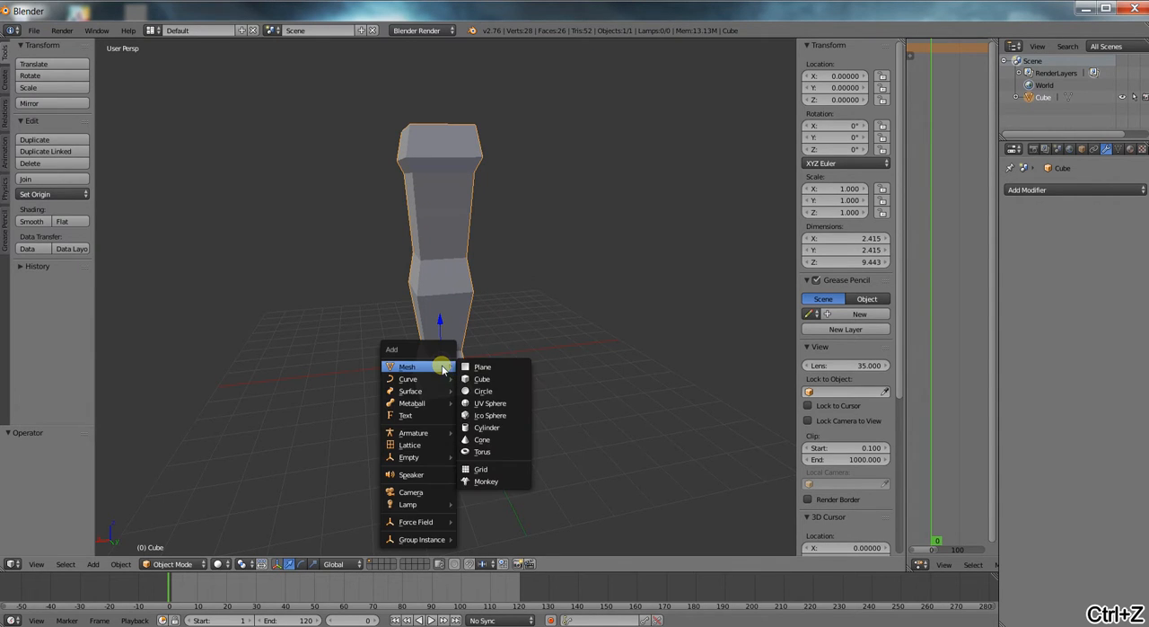
pyautogui.moveTo(431, 433)
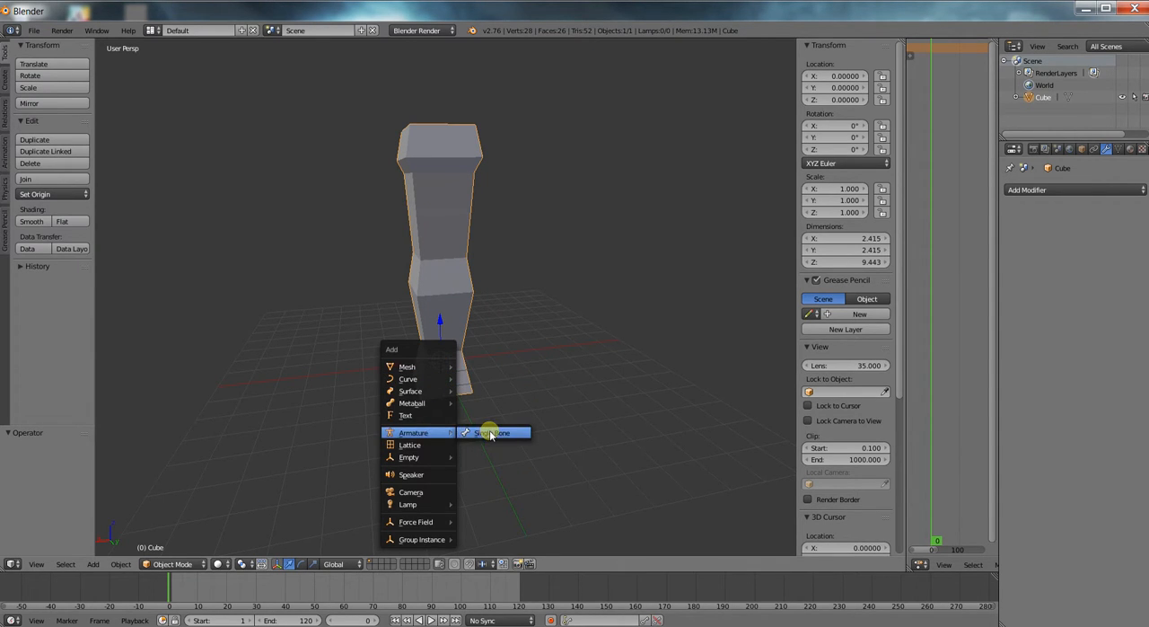
pyautogui.click(489, 434)
# Try moving the armature about -2.43 along X, out of the column, and undo the move.
pyautogui.press('g')
pyautogui.press('x')
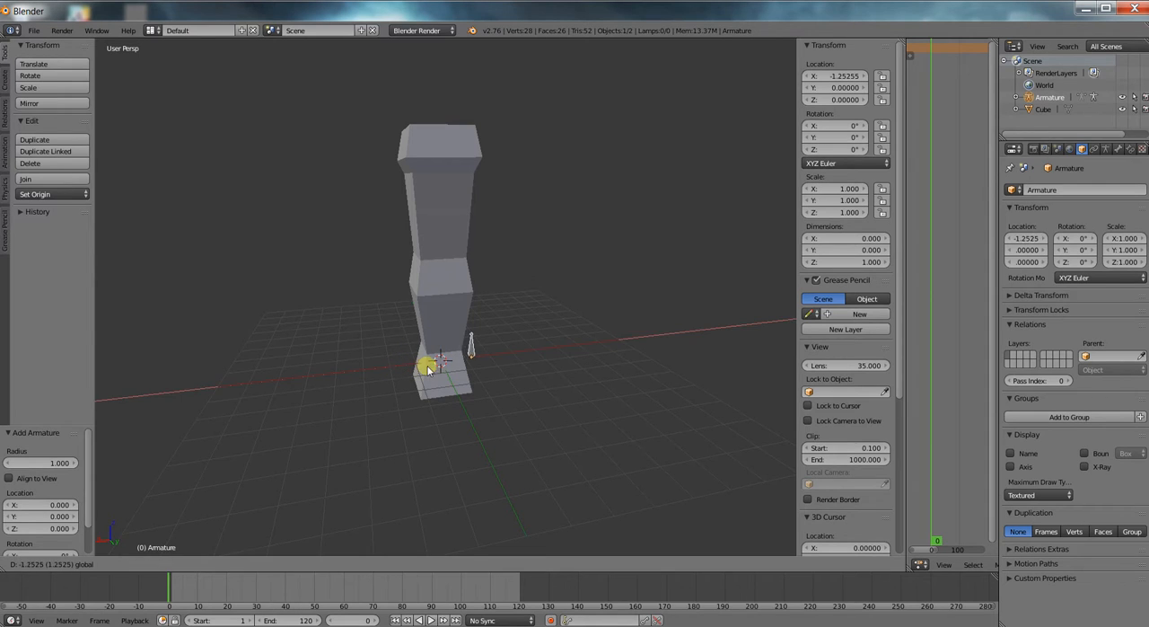
pyautogui.click(453, 366)
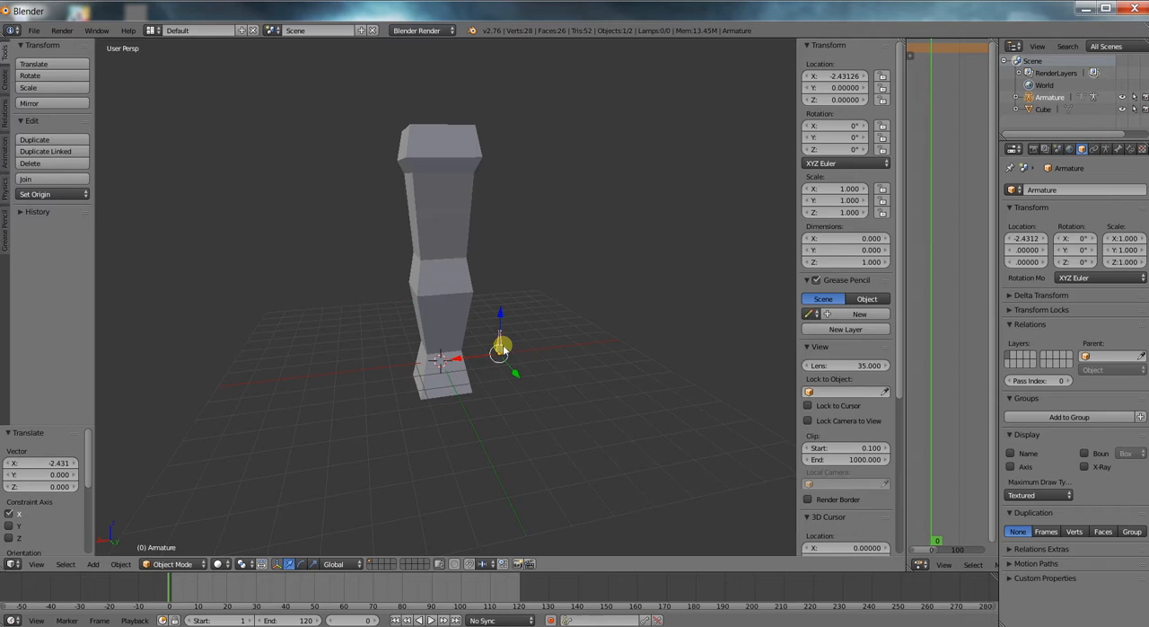
pyautogui.hotkey('ctrl', 'z')
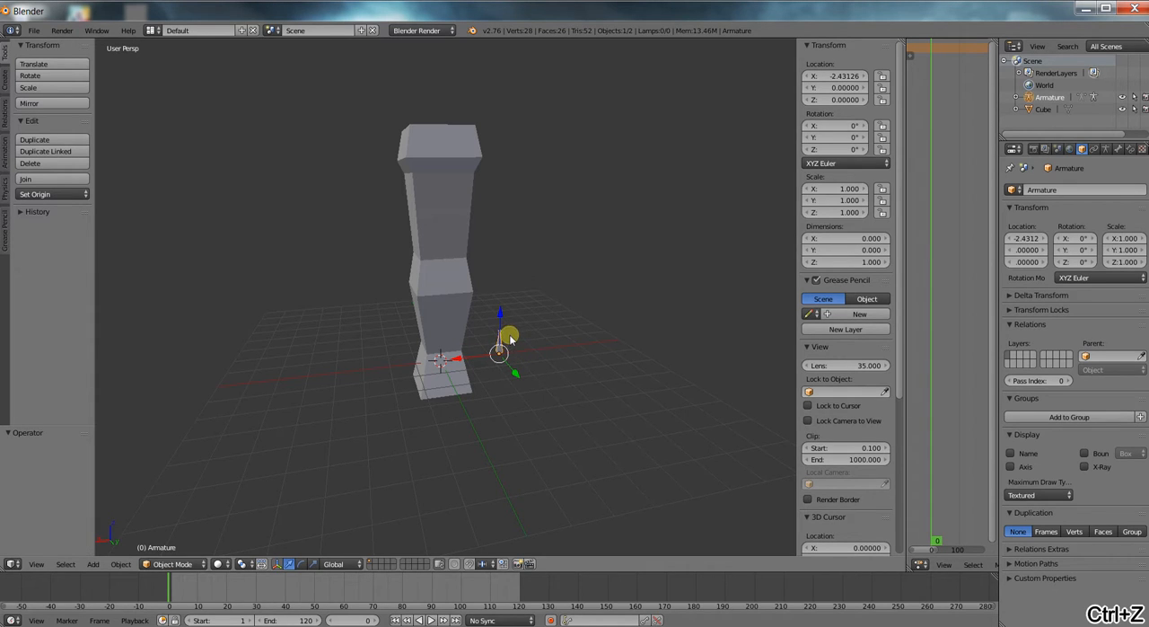
pyautogui.hotkey('ctrl', 'z')
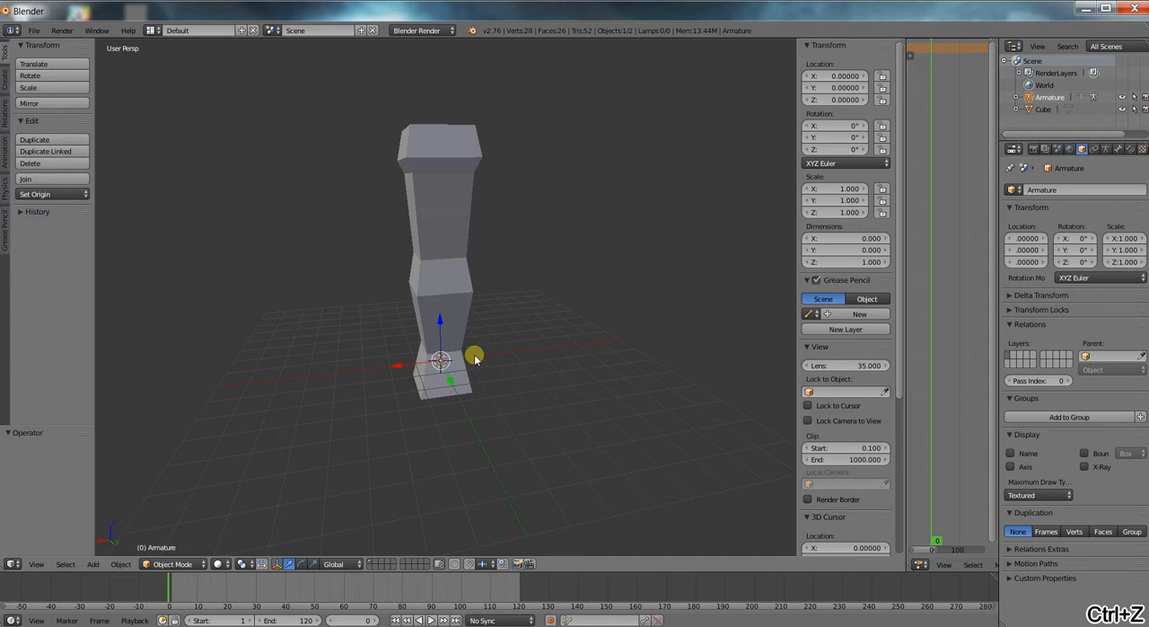
# Examine the bone's position inside the column's base in wireframe, and return to solid shading.
pyautogui.scroll(3, 518, 351)
pyautogui.moveTo(518, 352); pyautogui.dragTo(559, 347, button='middle')
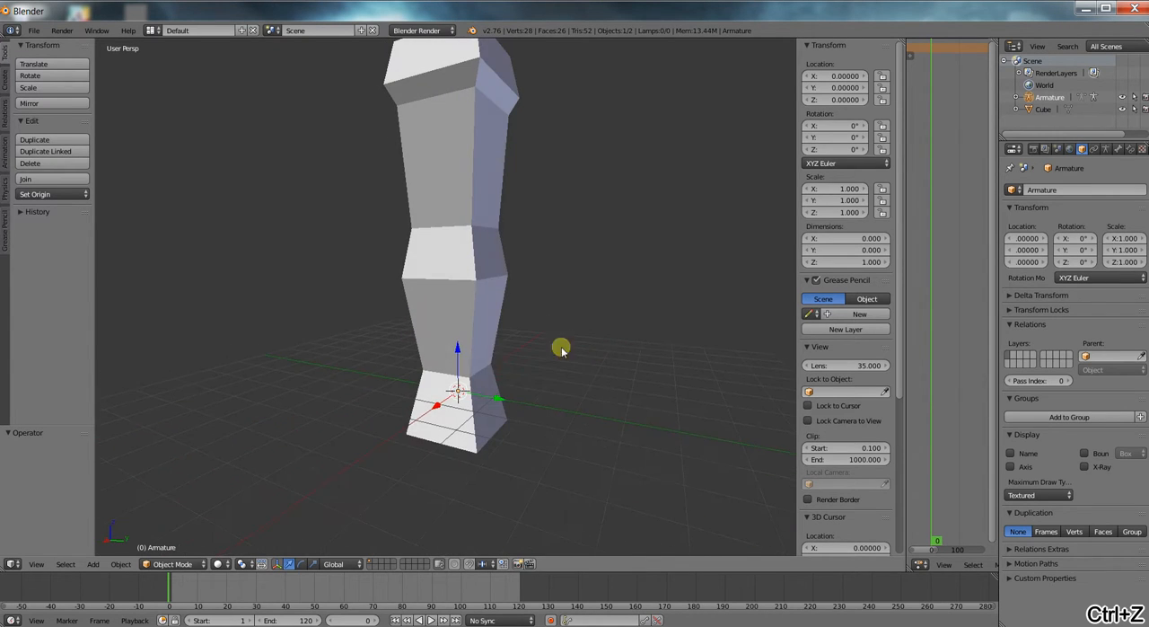
pyautogui.press('z')
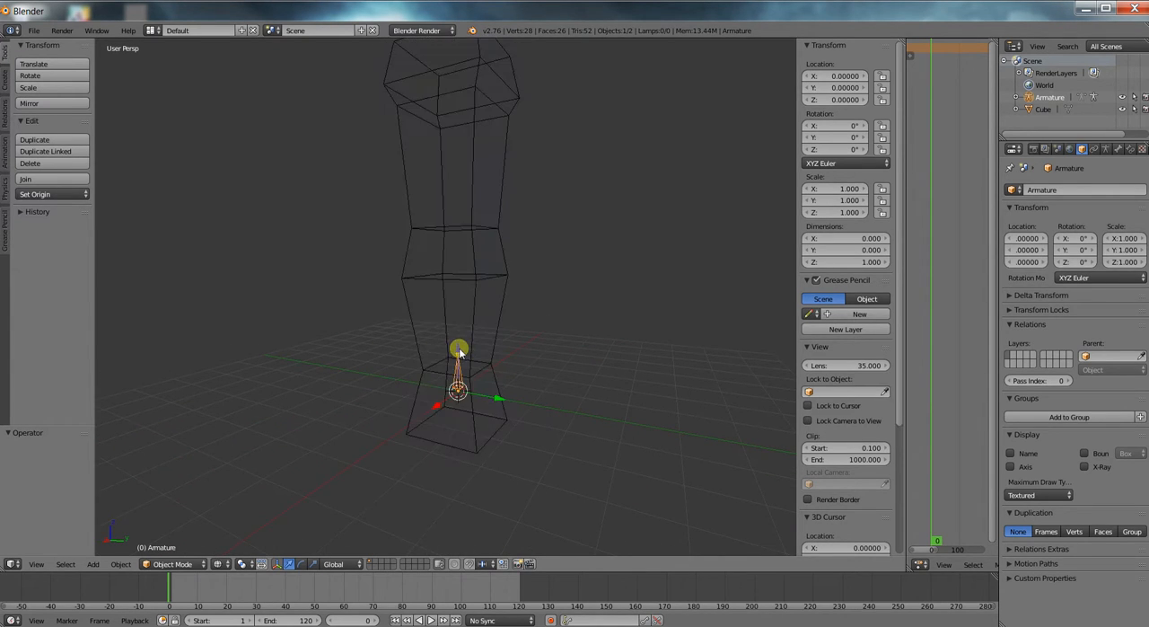
pyautogui.moveTo(482, 344); pyautogui.dragTo(533, 344, button='middle')
pyautogui.press('z')
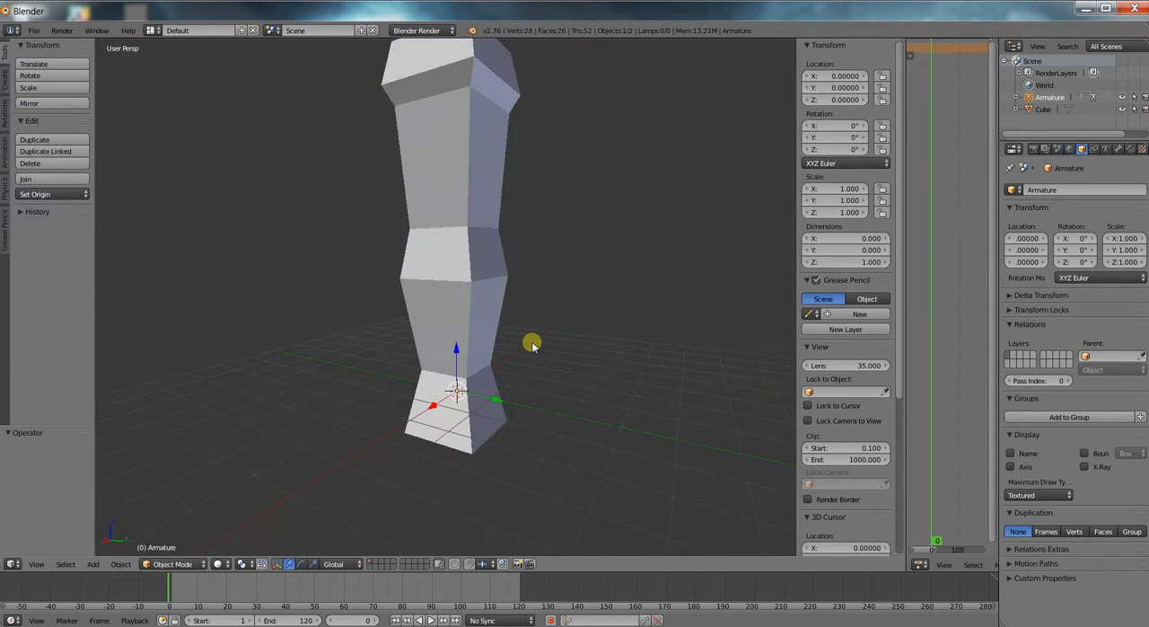
# Enable the X-Ray display option for the armature so its bone draws through the column.
pyautogui.click(1105, 149)
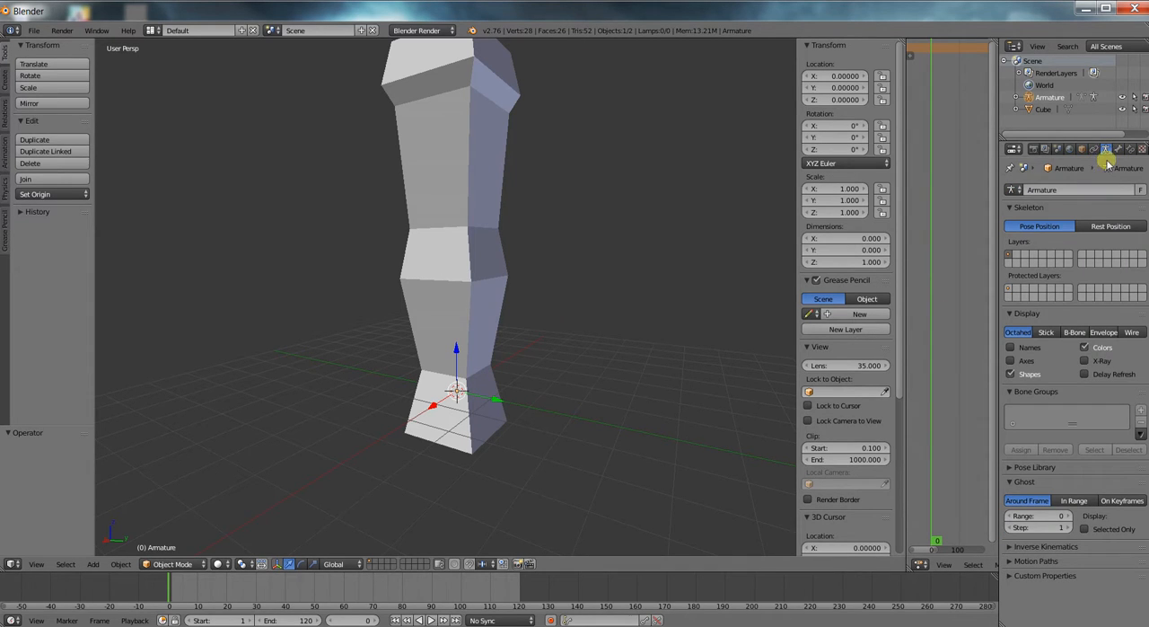
pyautogui.click(1084, 360)
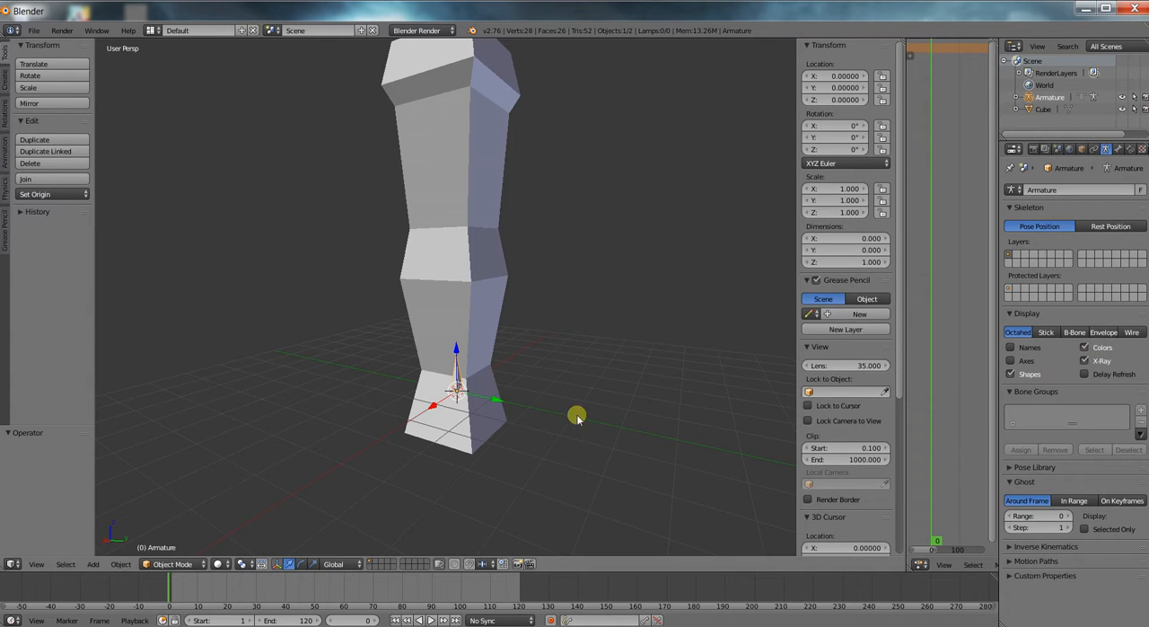
pyautogui.scroll(2, 487, 396)
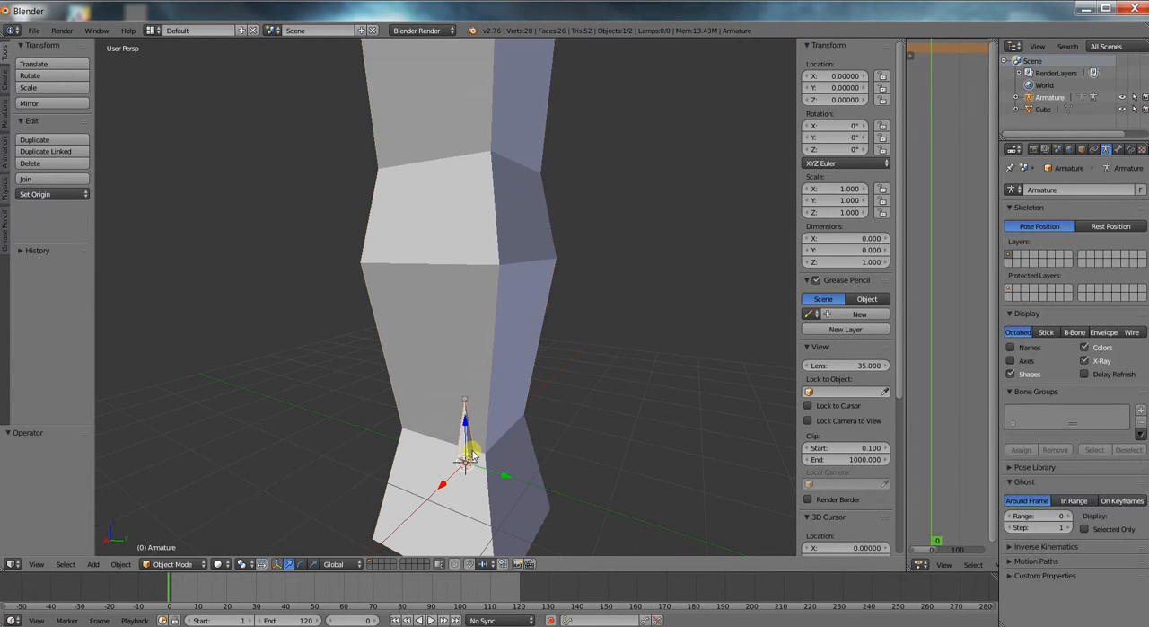
# Preview the armature's bone in the Stick and B-Bone display styles, and return it to Octahedral.
pyautogui.click(1044, 332)
pyautogui.scroll(3, 653, 424)
pyautogui.scroll(-1, 646, 424)
pyautogui.keyDown('shift'); pyautogui.moveTo(645, 424); pyautogui.dragTo(633, 308, button='middle'); pyautogui.keyUp('shift')
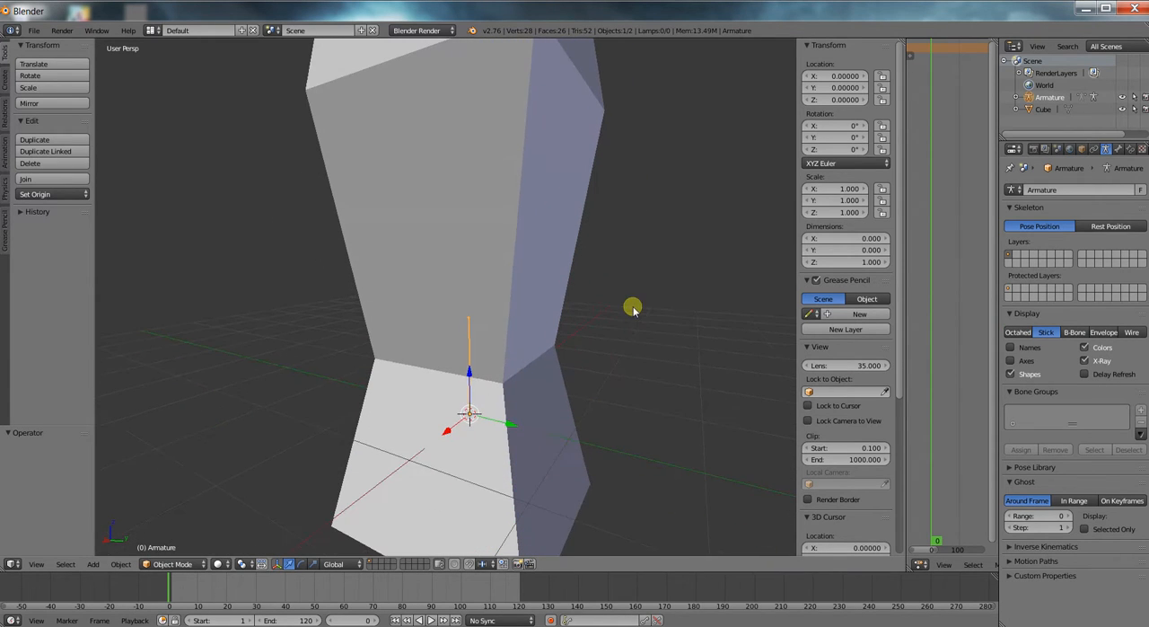
pyautogui.click(1074, 332)
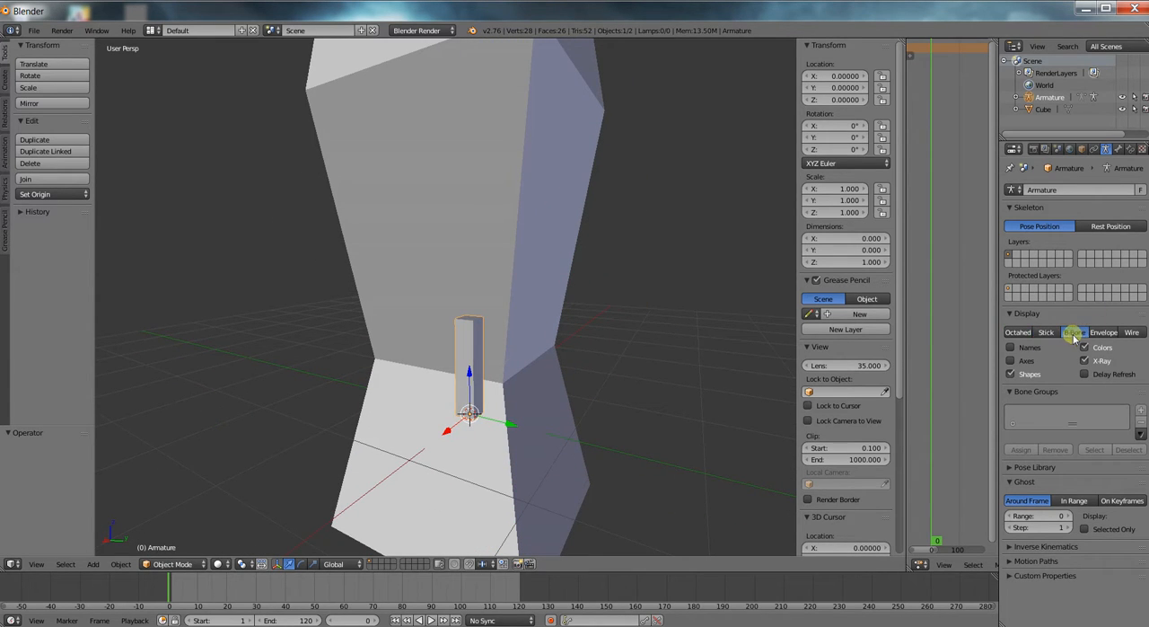
pyautogui.click(1016, 332)
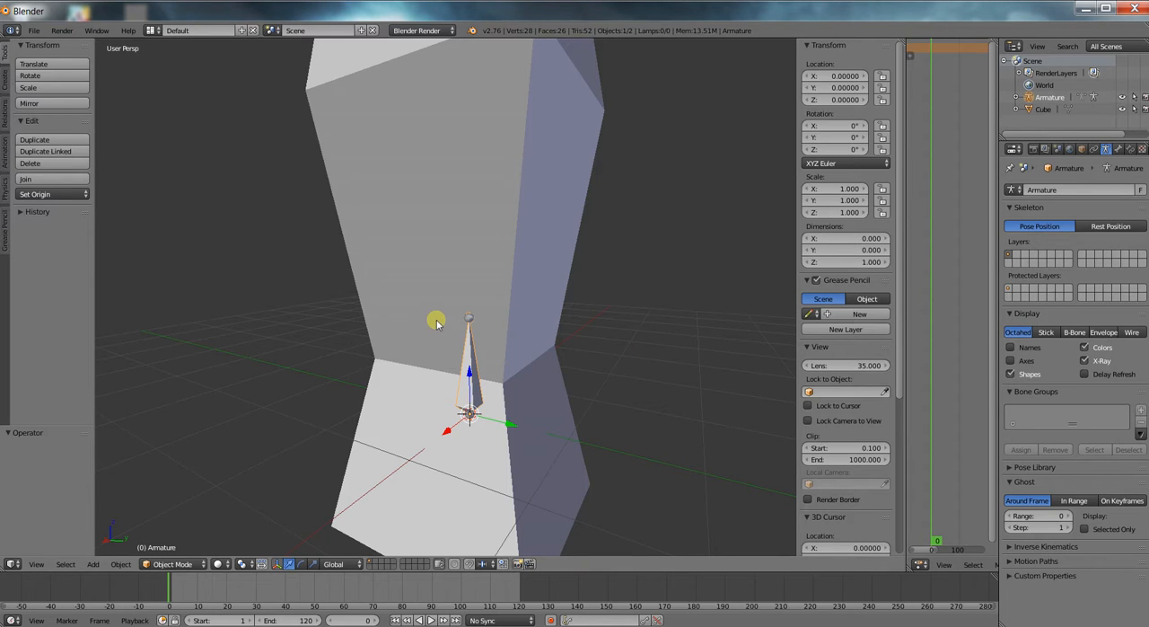
# In Edit Mode, raise the bone's tip about 2.96 along Z in the right orthographic view, up to the column's middle joint.
pyautogui.press('Tab')
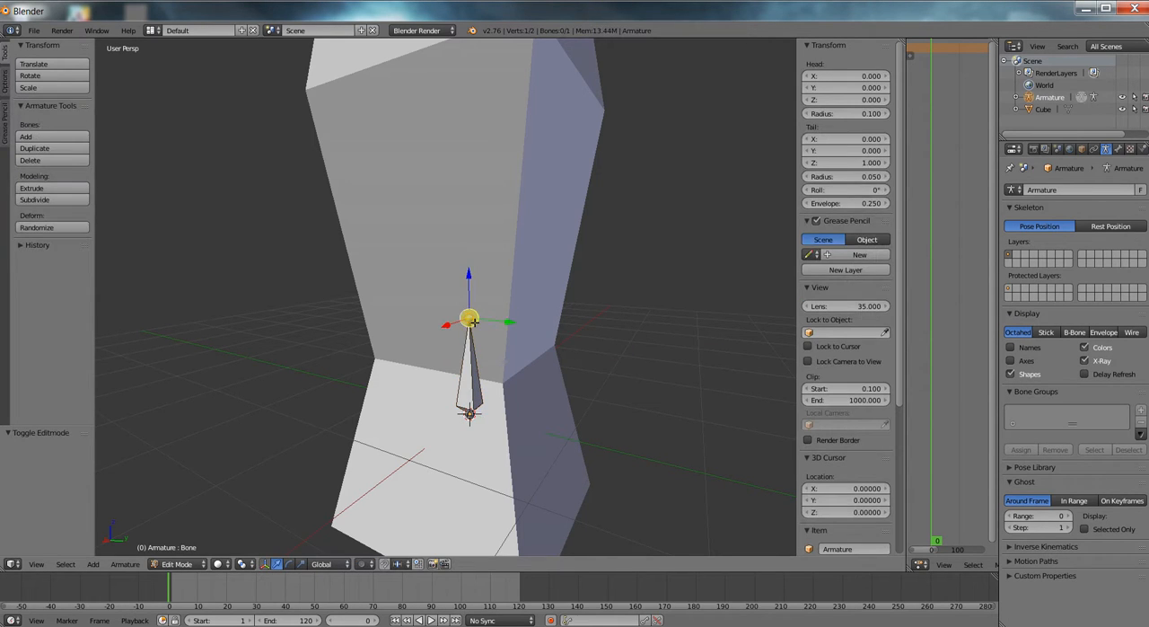
pyautogui.press('KP_3')
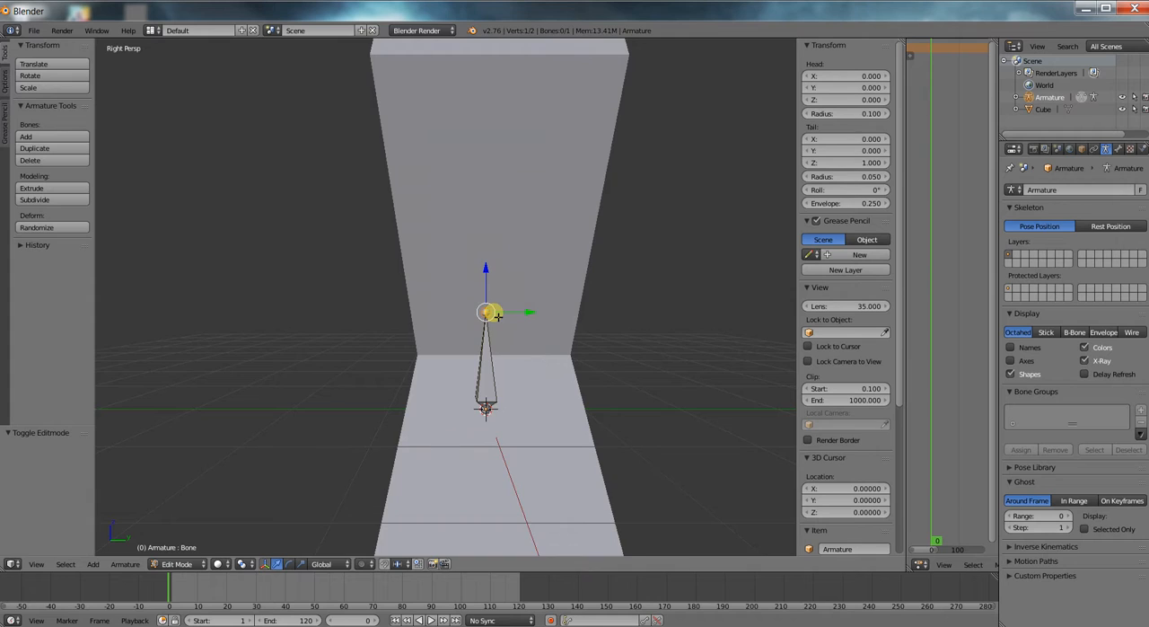
pyautogui.scroll(-4, 526, 343)
pyautogui.press('KP_5')
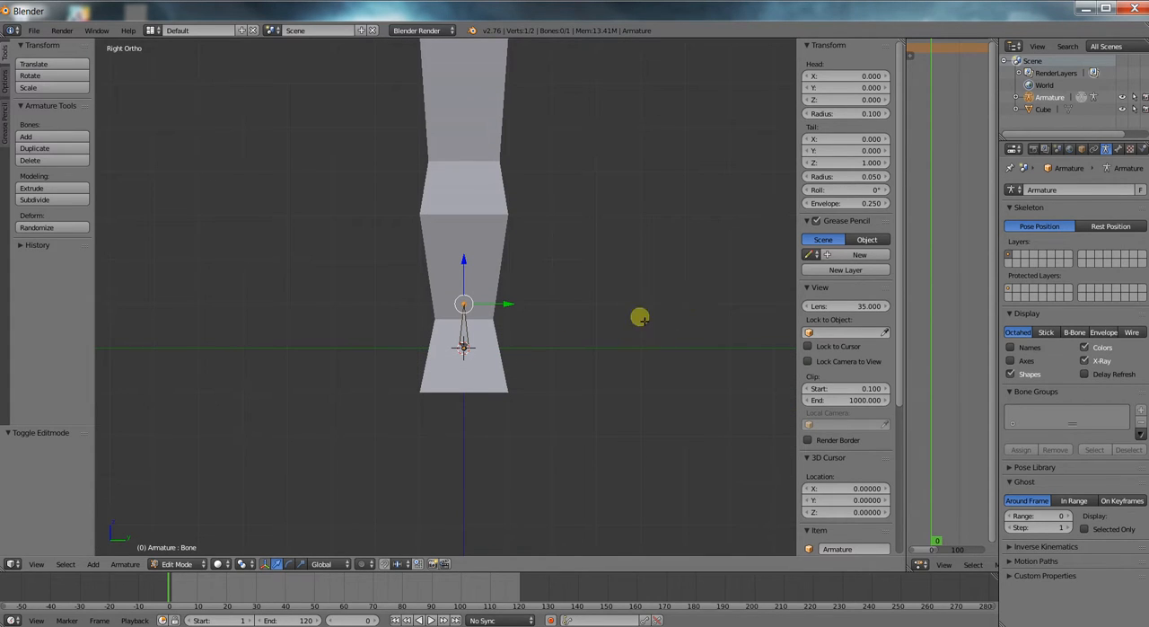
pyautogui.keyDown('shift'); pyautogui.moveTo(562, 264); pyautogui.dragTo(550, 380, button='middle'); pyautogui.keyUp('shift')
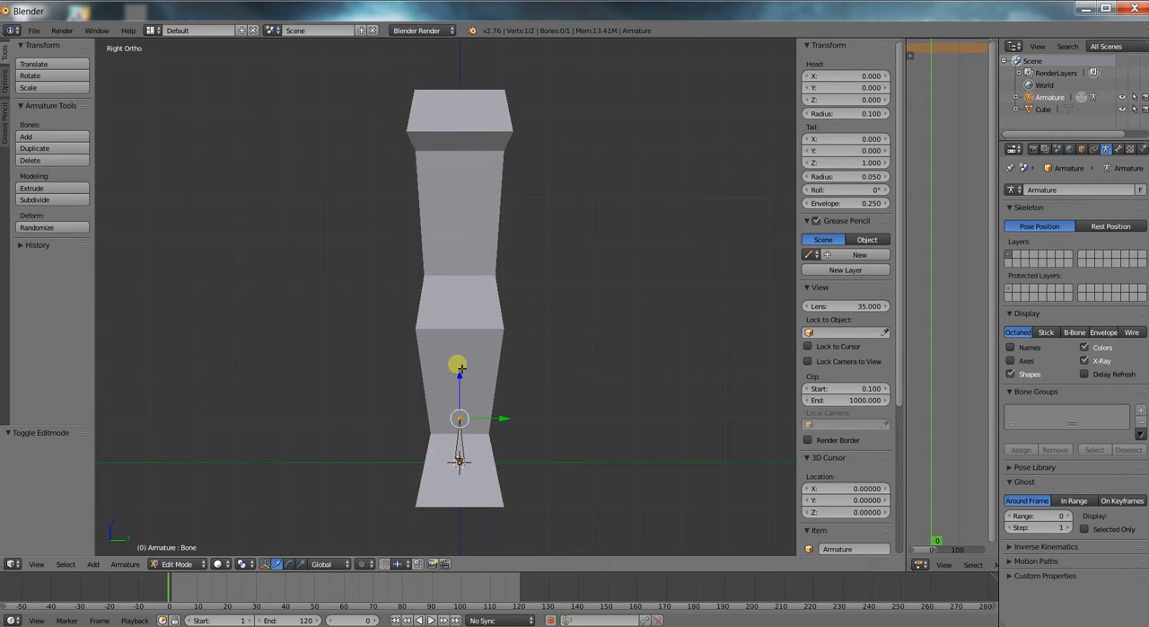
pyautogui.moveTo(460, 373); pyautogui.dragTo(470, 243)
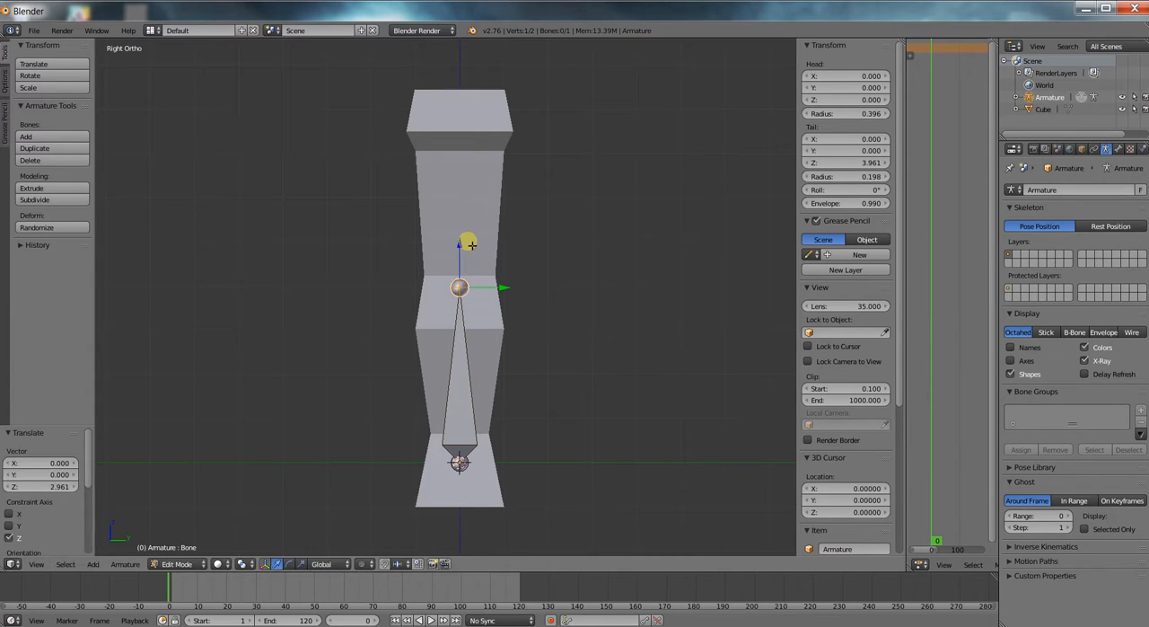
# Extrude a second bone about 4.02 upward along Z from the first bone's tip, reaching the column's head.
pyautogui.press('e')
pyautogui.press('z')
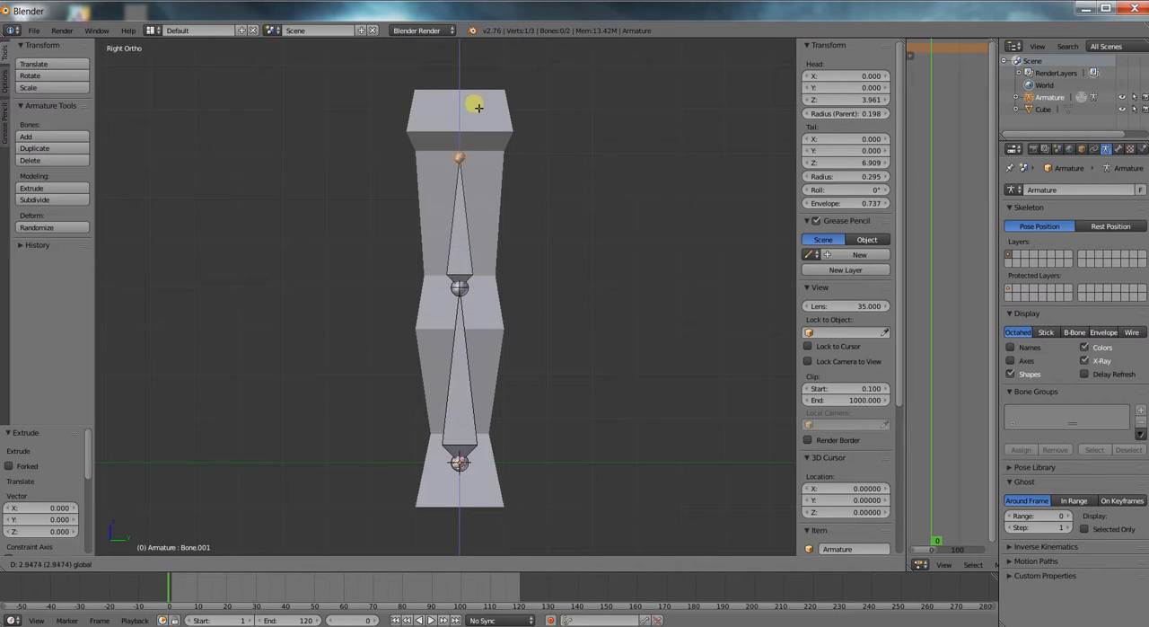
pyautogui.click(475, 57)
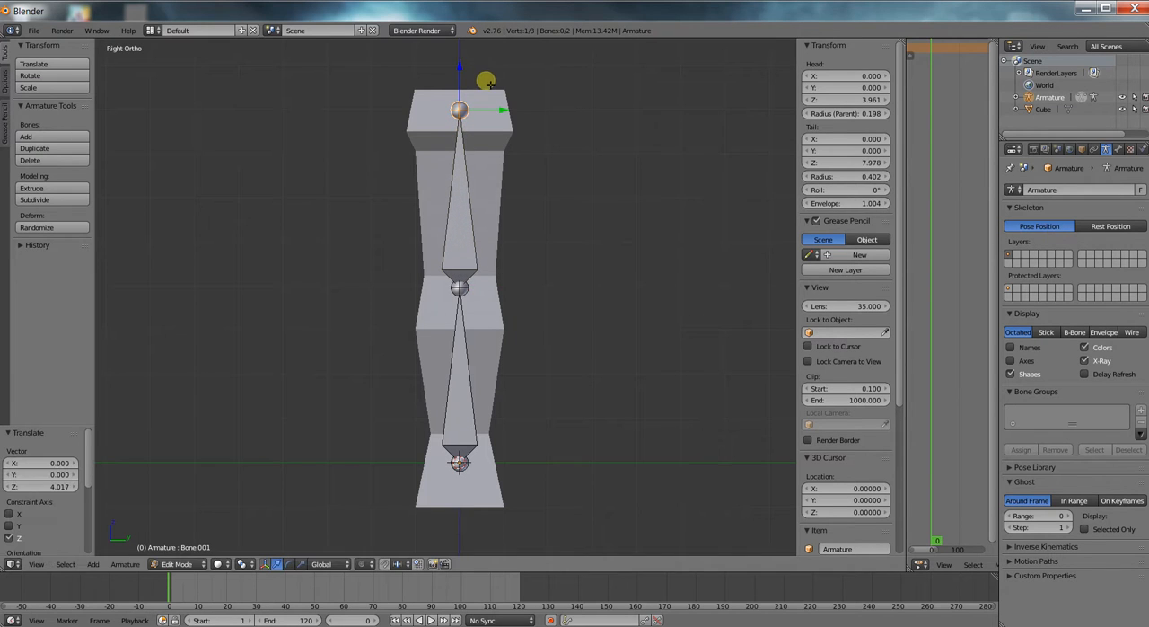
# Select each of the two bones in turn, and lower the upper bone's tip along Z to about Z 5.61.
pyautogui.rightClick(464, 334)
pyautogui.moveTo(485, 380); pyautogui.dragTo(438, 378, button='middle')
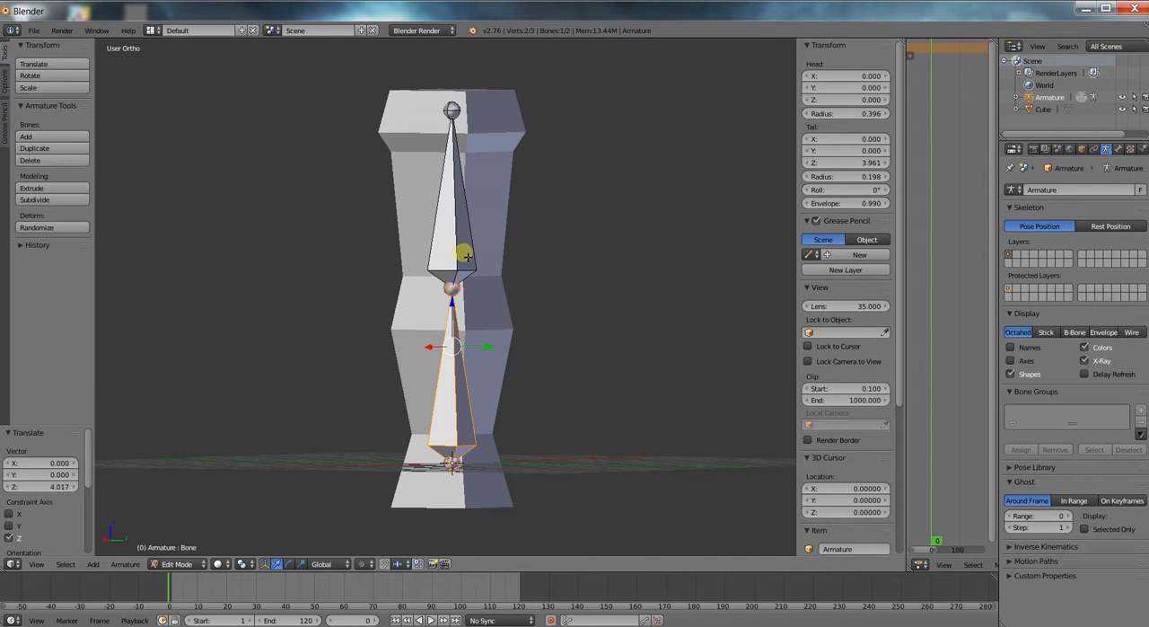
pyautogui.scroll(-1, 467, 257)
pyautogui.rightClick(459, 229)
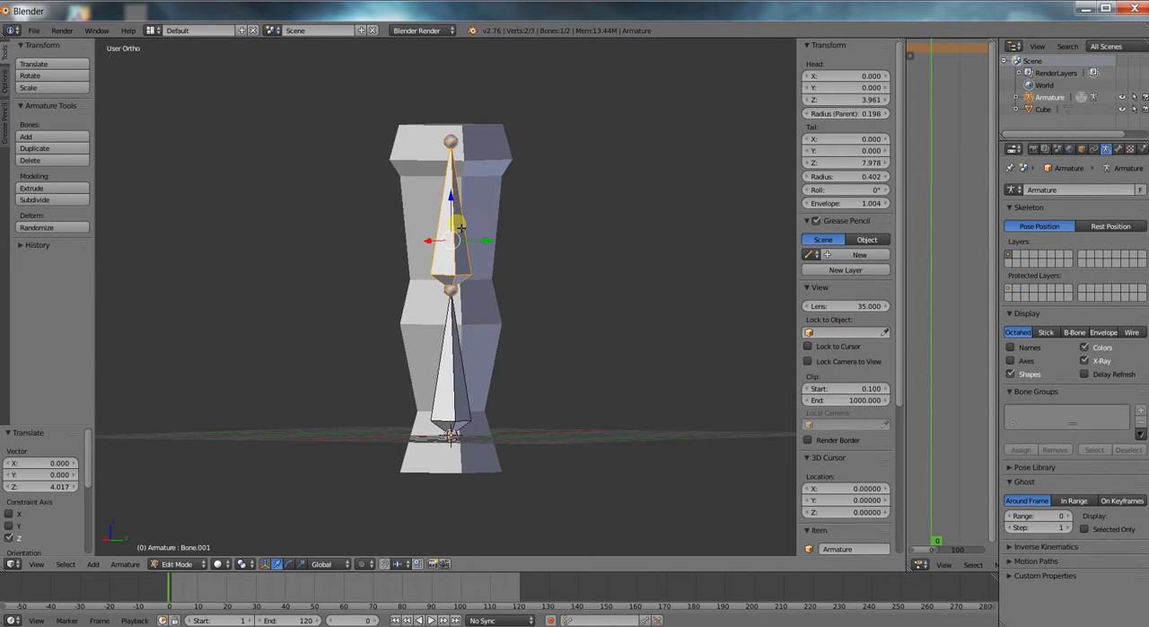
pyautogui.rightClick(459, 382)
pyautogui.rightClick(449, 142)
pyautogui.press('g')
pyautogui.press('z')
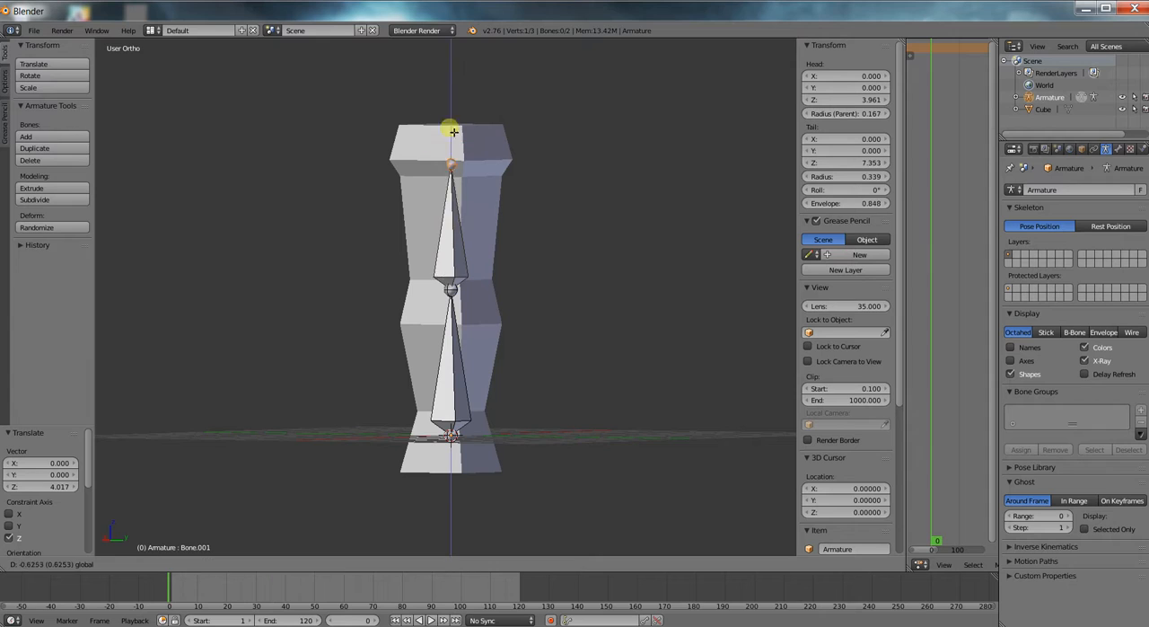
pyautogui.click(451, 186)
# Extrude a third bone from the upper bone's tip and raise its end about 1.81 along Z.
pyautogui.press('e')
pyautogui.rightClick(457, 190)
pyautogui.press('g')
pyautogui.press('z')
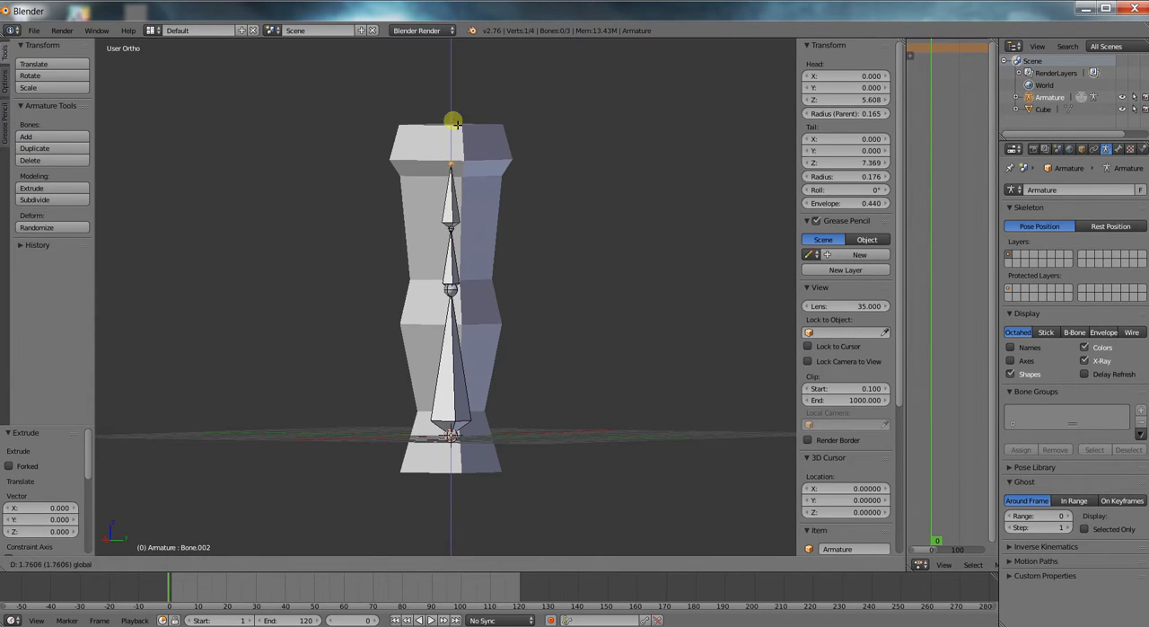
pyautogui.click(455, 122)
# Delete the middle bone of the three-bone chain.
pyautogui.rightClick(466, 262)
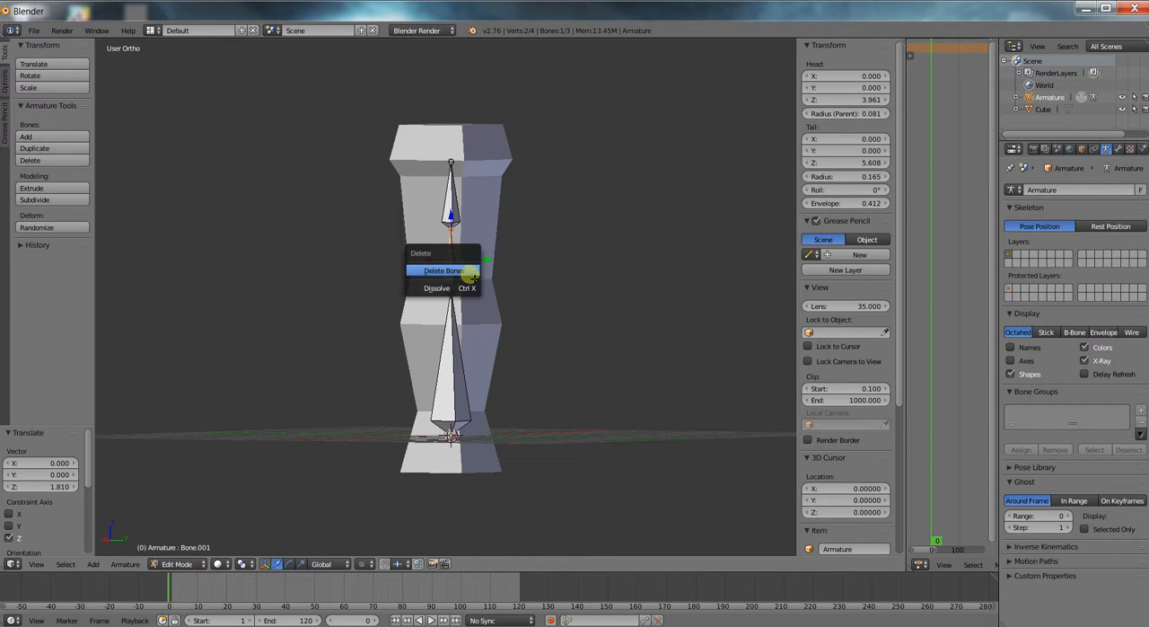
pyautogui.click(469, 274)
pyautogui.scroll(3, 484, 266)
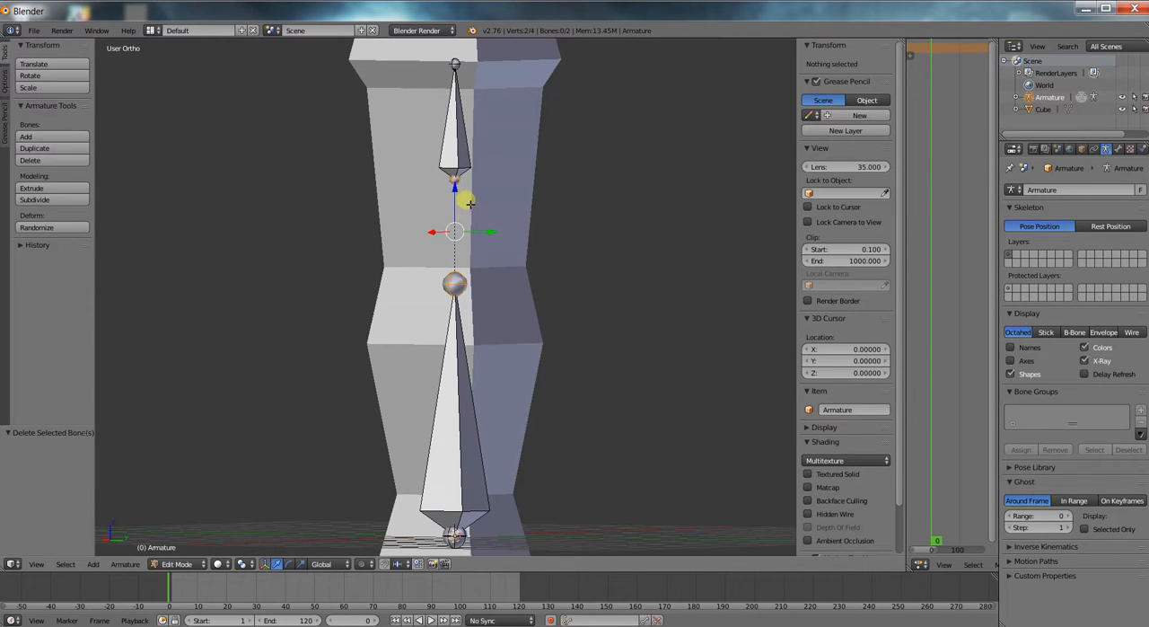
# Inspect the detached top bone's parent and connection properties, comparing it with the lower bone.
pyautogui.rightClick(461, 154)
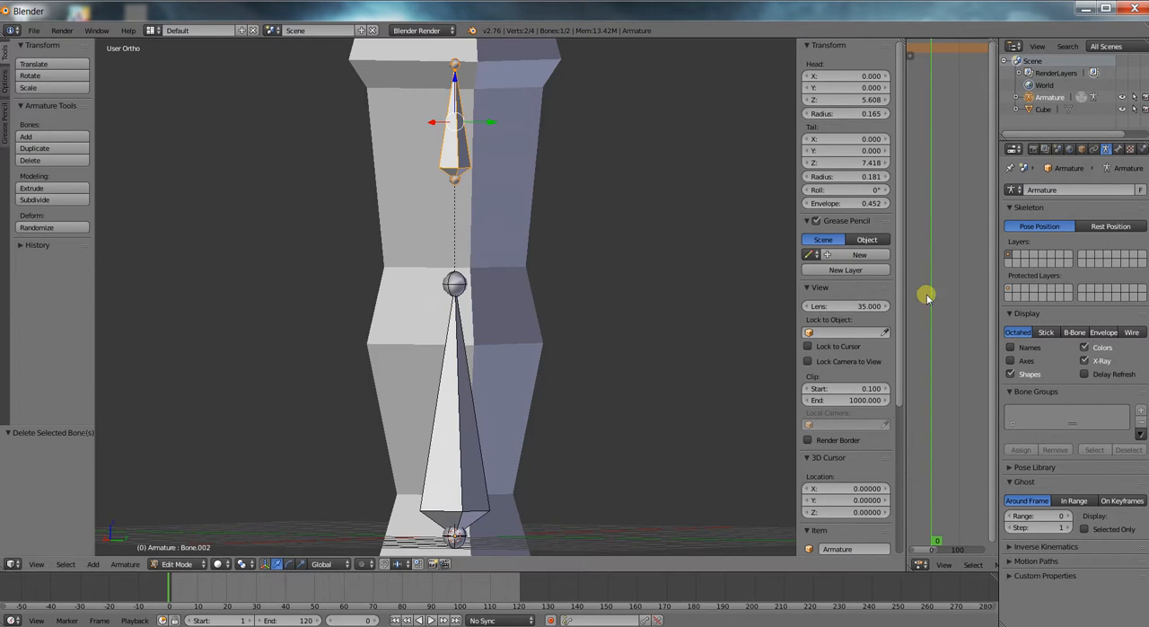
pyautogui.click(1118, 149)
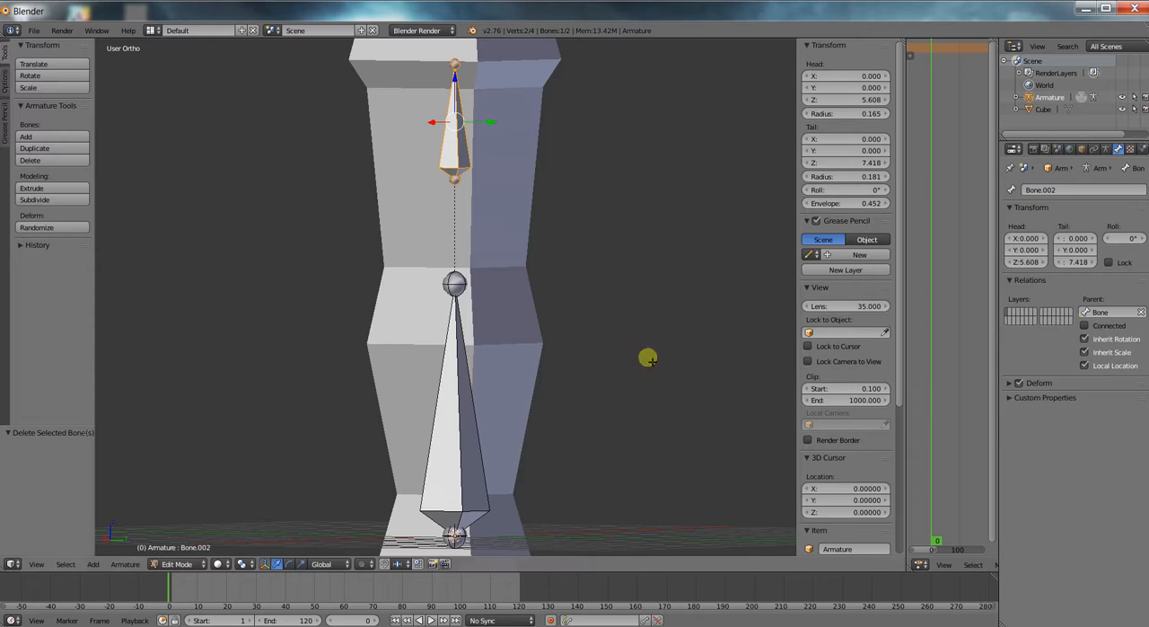
pyautogui.rightClick(457, 417)
pyautogui.rightClick(467, 147)
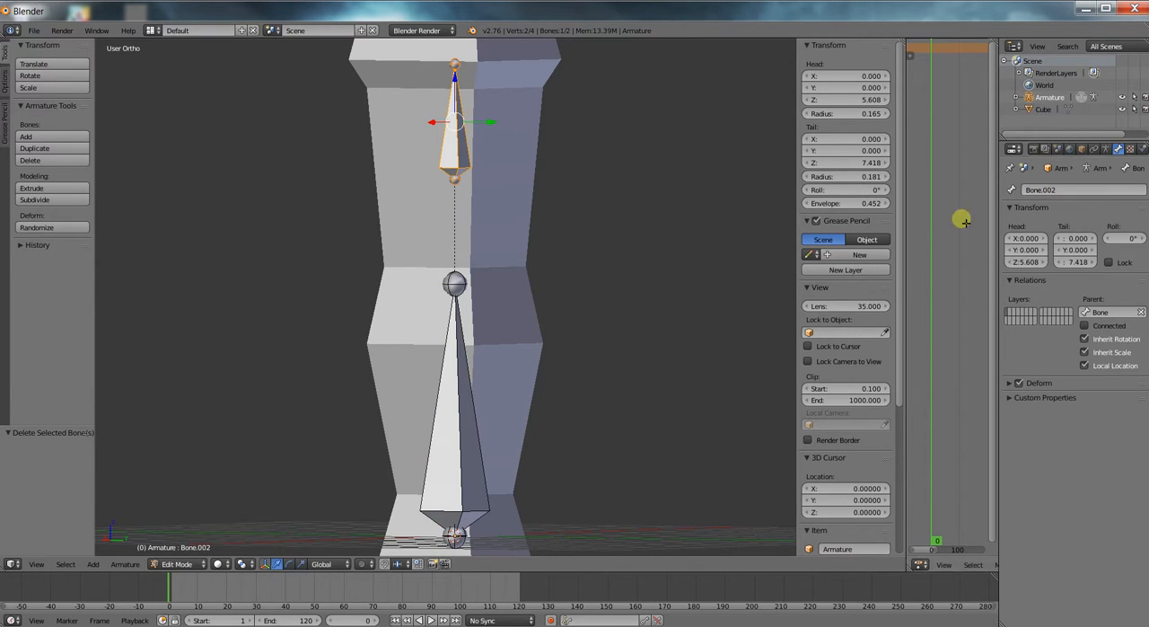
# Undo the middle bone's deletion and the third bone's extrusion, going back to the two-bone chain.
pyautogui.click(603, 219)
pyautogui.hotkey('ctrl', 'z')
pyautogui.hotkey('ctrl', 'z')
pyautogui.hotkey('ctrl', 'z')
pyautogui.hotkey('ctrl', 'z')
pyautogui.hotkey('ctrl', 'z')
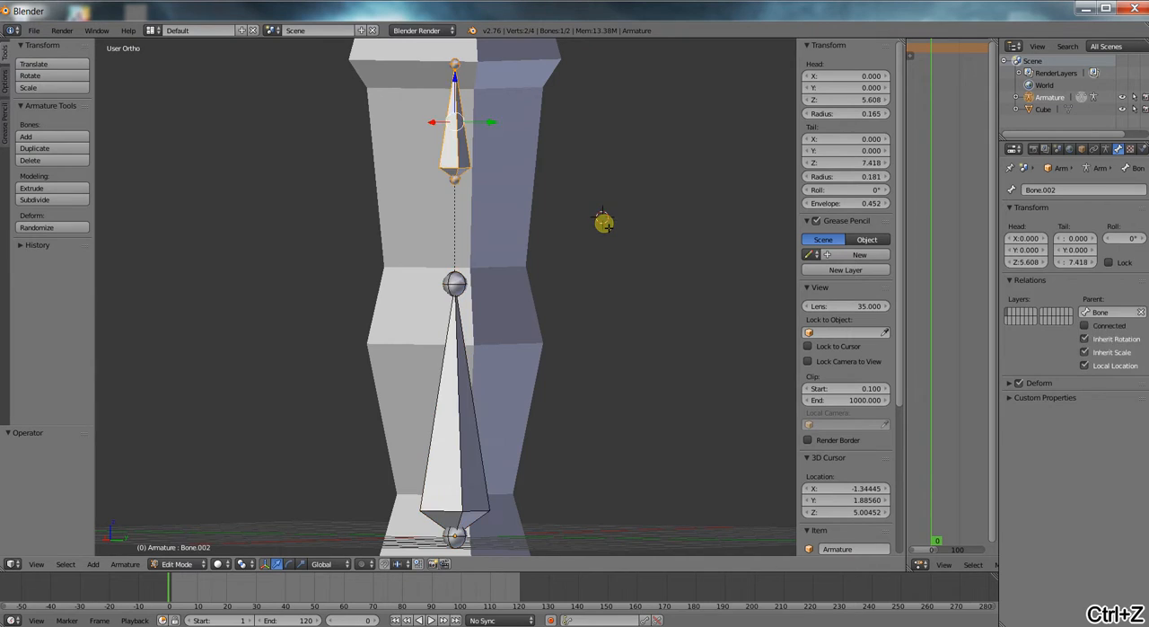
pyautogui.hotkey('ctrl', 'z')
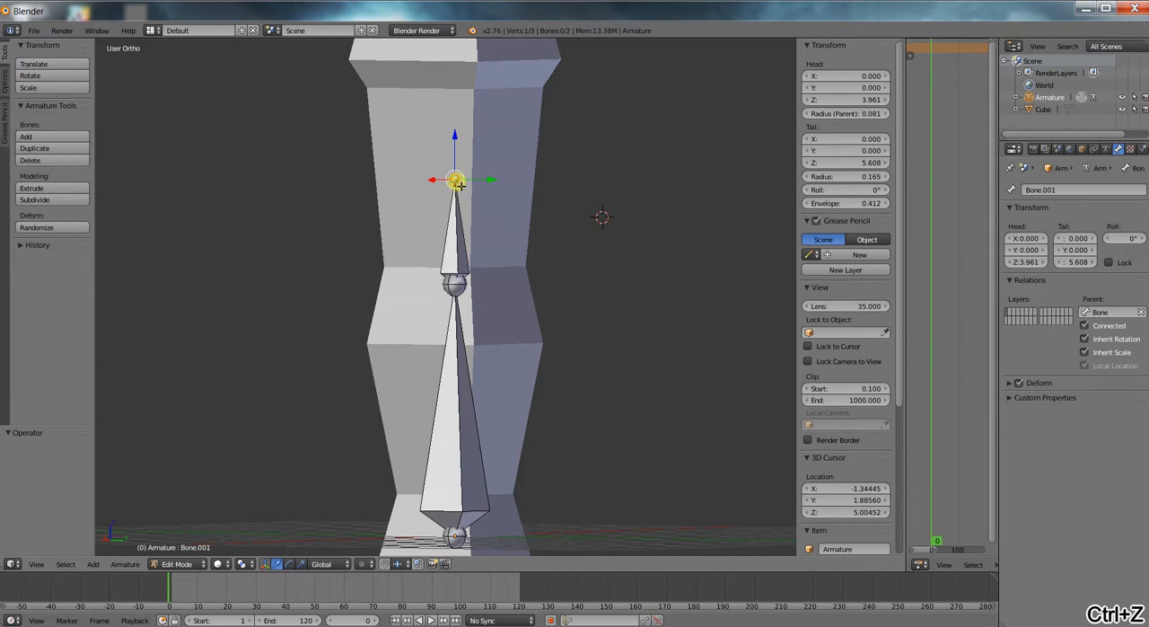
# Raise the upper bone's tip along Z to about Z 7.05, just below the column's head.
pyautogui.moveTo(458, 141); pyautogui.dragTo(458, 50)
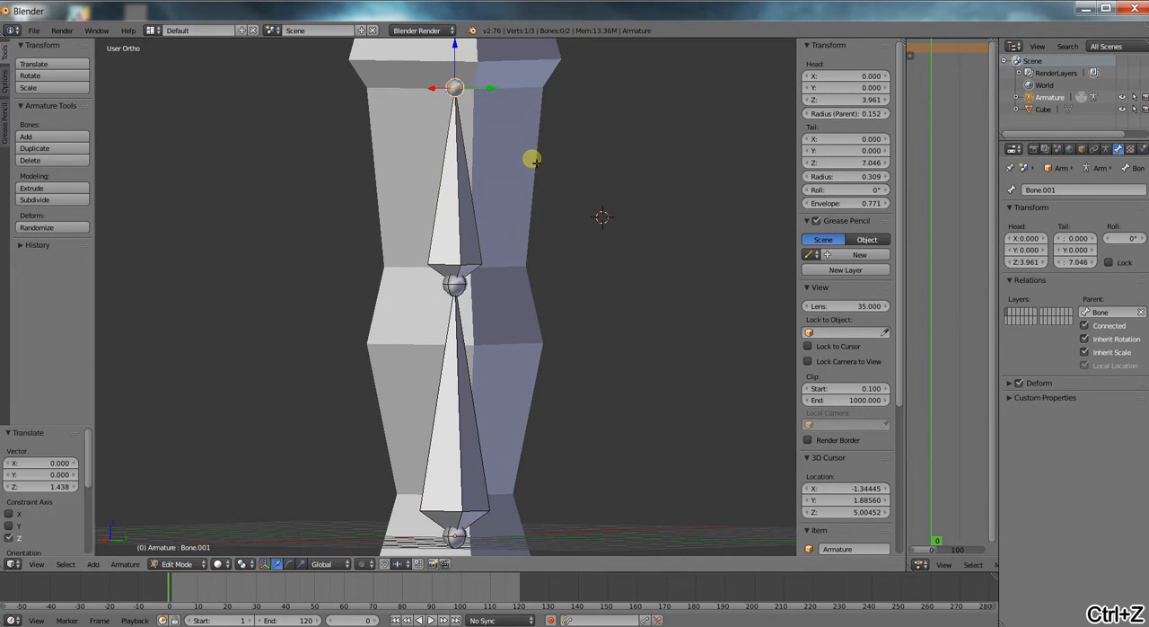
pyautogui.scroll(-2, 530, 159)
# Rename the lower bone as B1 and the upper bone as B2.
pyautogui.rightClick(458, 386)
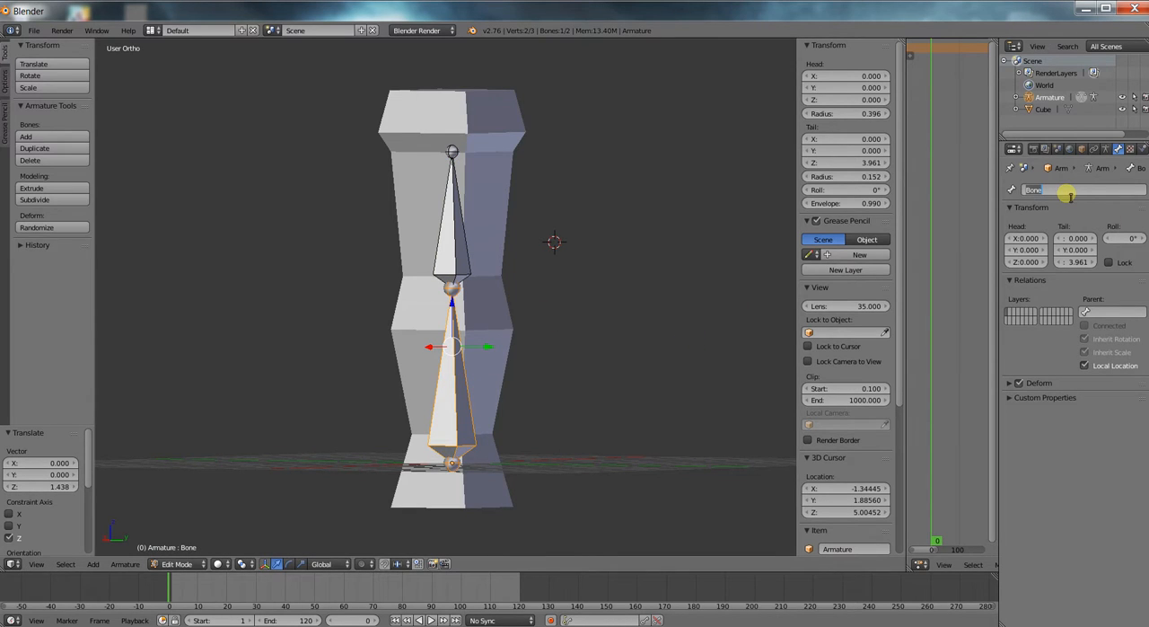
pyautogui.rightClick(444, 225)
pyautogui.click(1095, 191)
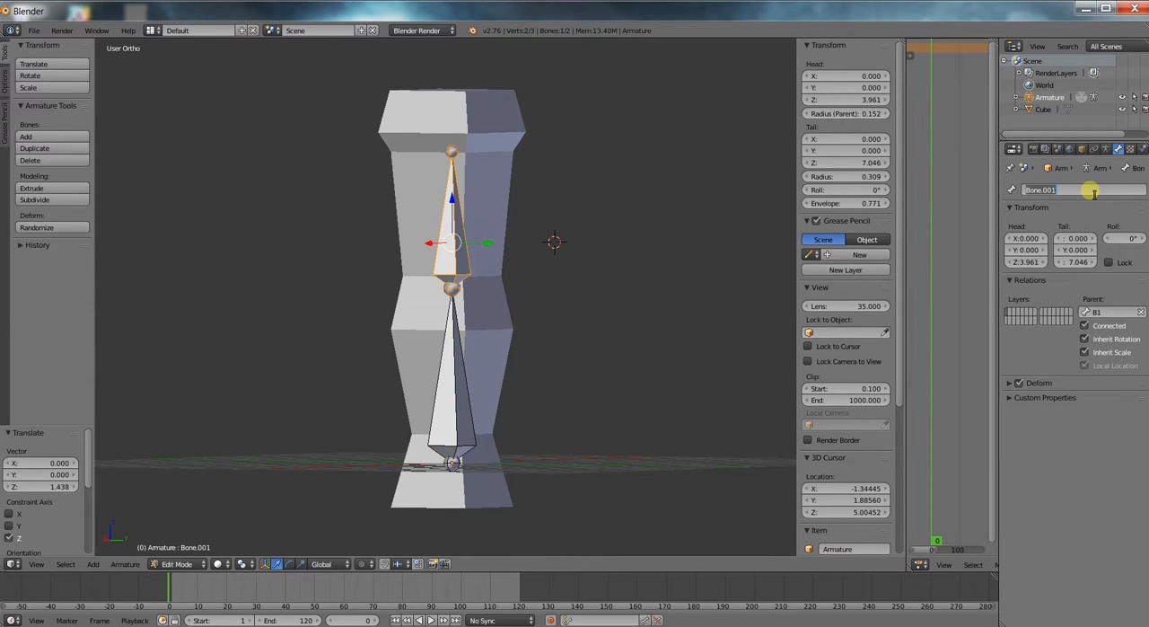
pyautogui.write('B2')
pyautogui.press('Return')
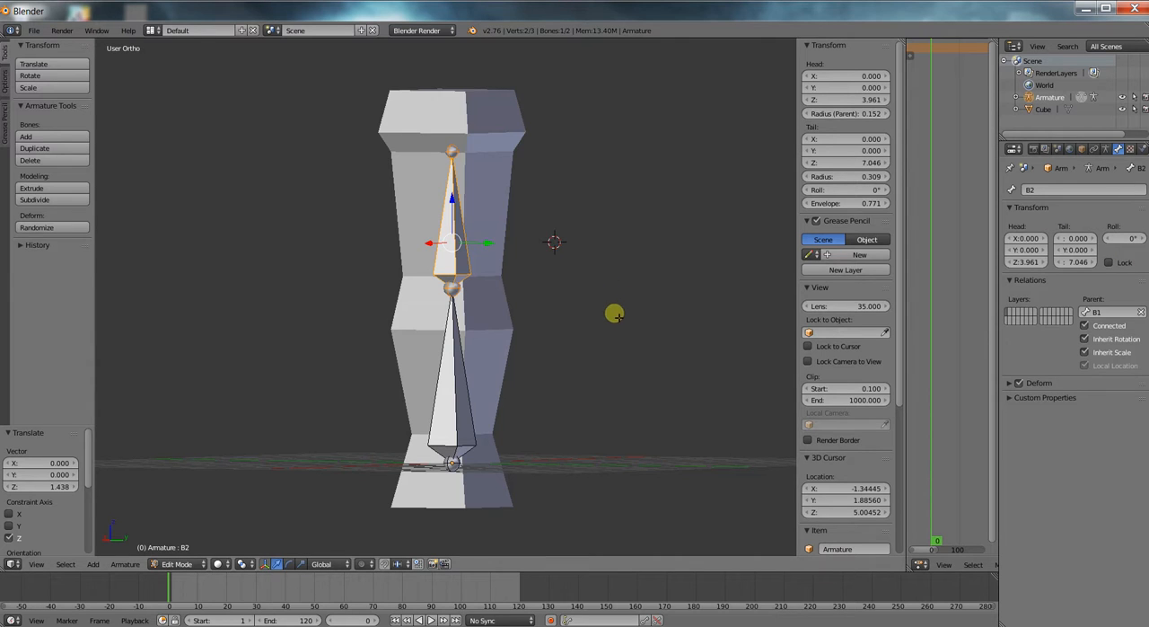
# Enable the Names display option for the armature so each bone is labelled in the viewport.
pyautogui.scroll(-2, 607, 306)
pyautogui.moveTo(592, 327); pyautogui.dragTo(559, 343, button='middle')
pyautogui.scroll(1, 561, 324)
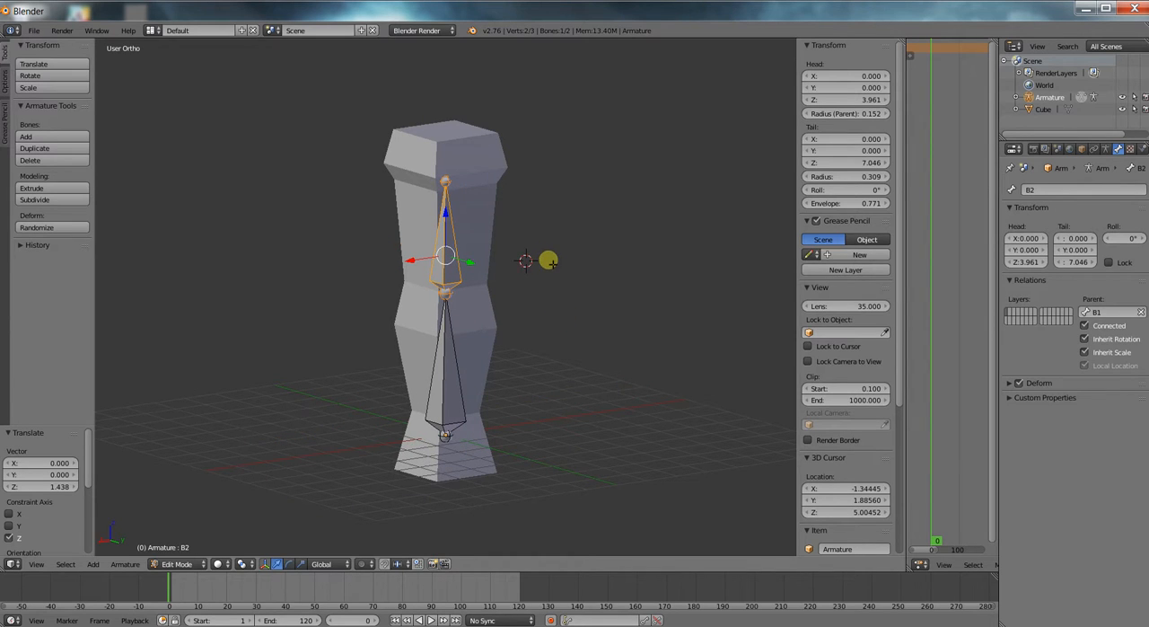
pyautogui.click(1105, 149)
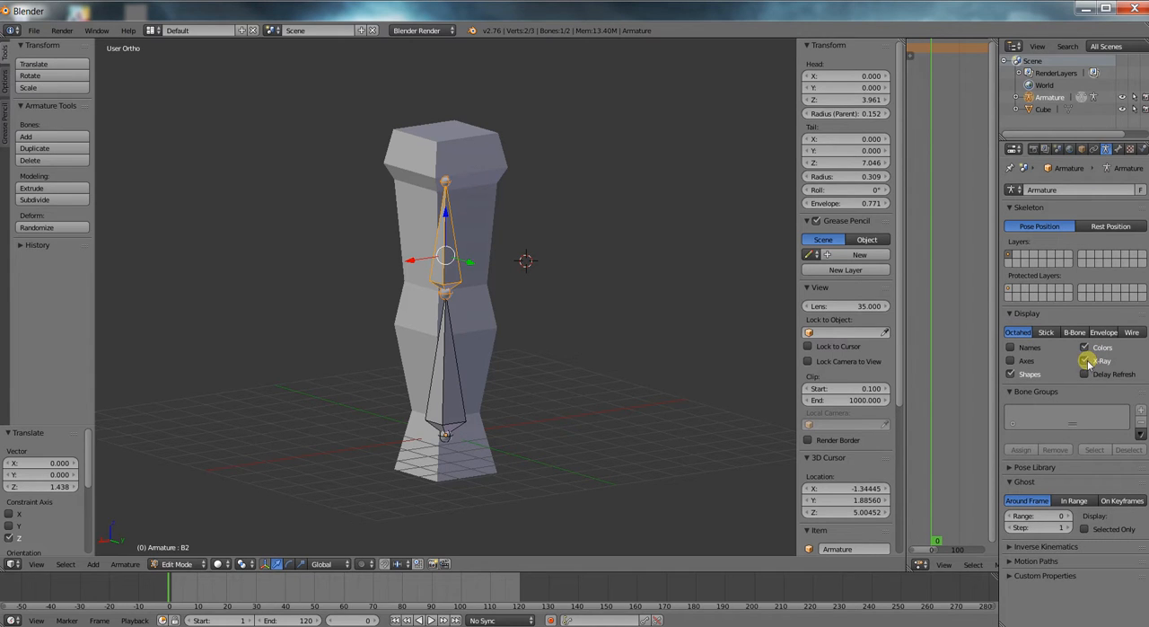
pyautogui.click(1010, 347)
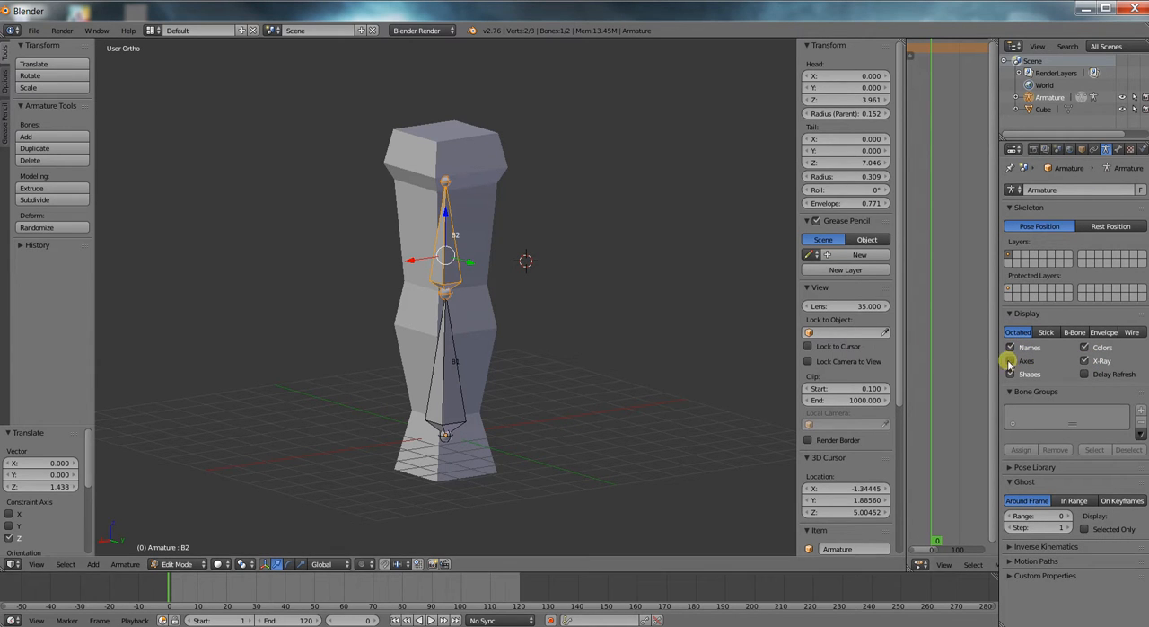
pyautogui.scroll(4, 362, 296)
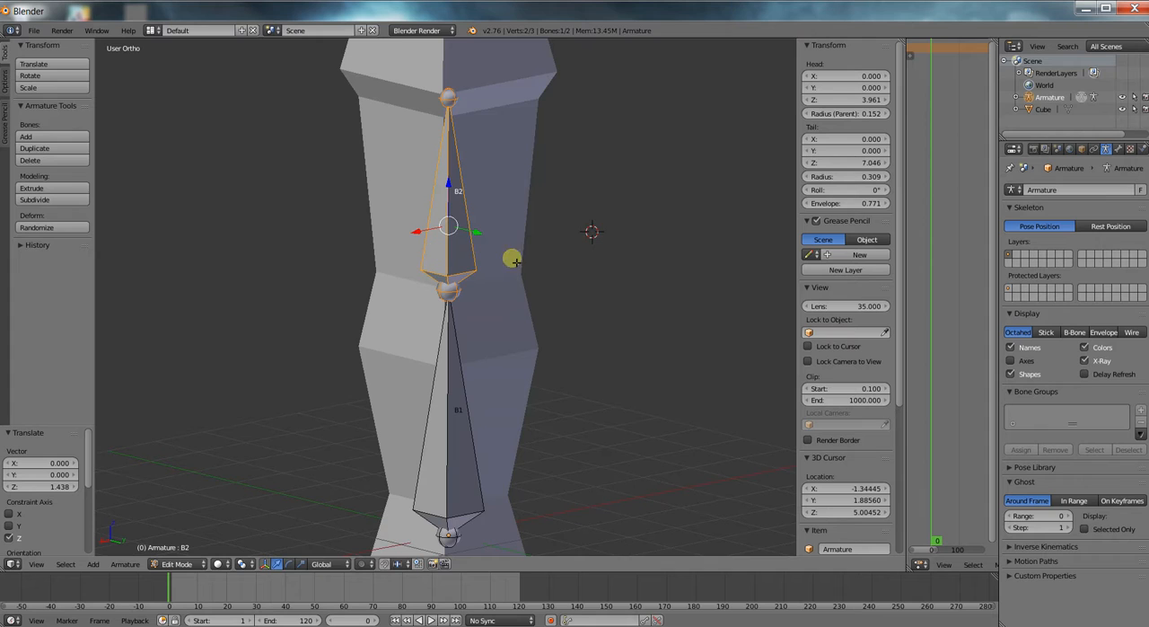
pyautogui.scroll(-3, 539, 267)
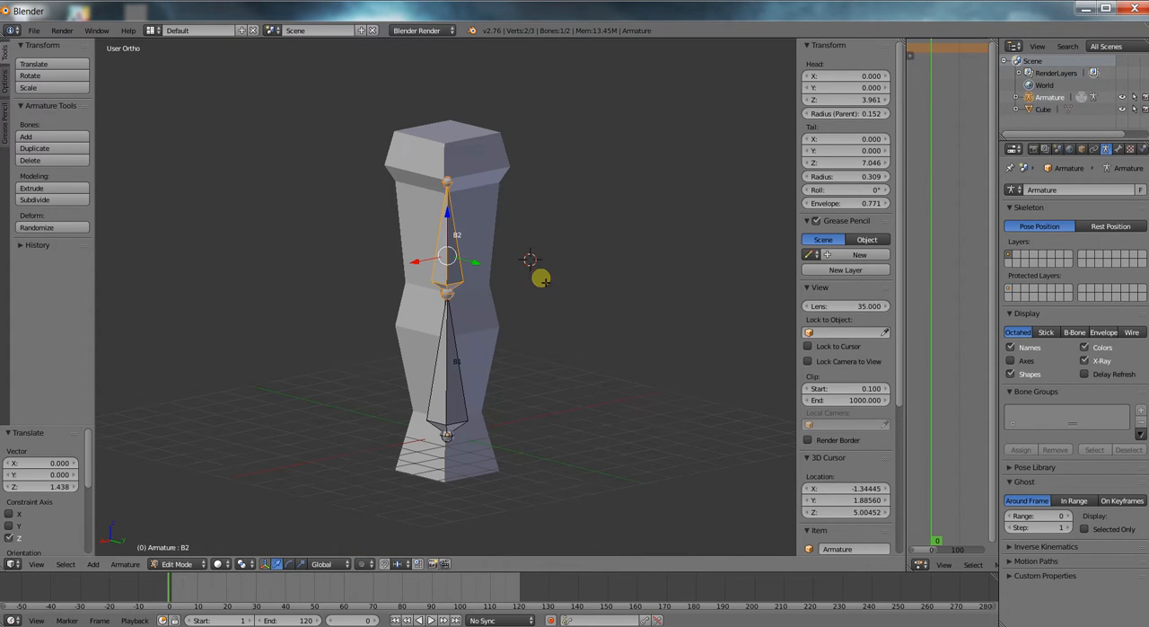
# Leave bone editing, select the column and the armature, and parent the column to the armature with automatic weights.
pyautogui.press('Tab')
pyautogui.rightClick(485, 319)
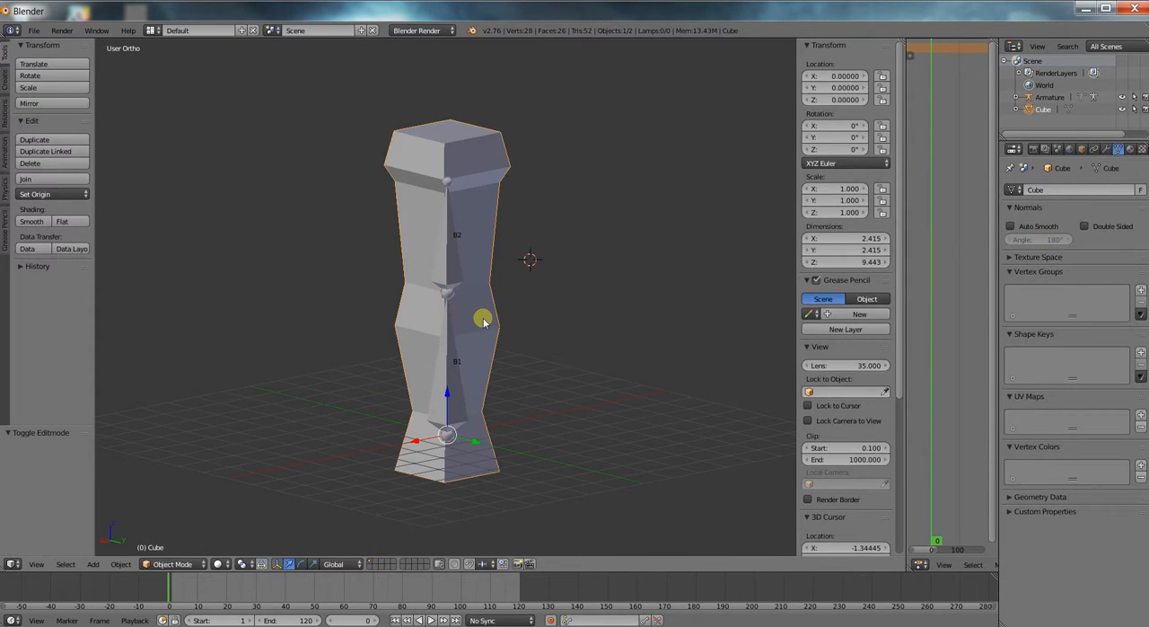
pyautogui.rightClick(449, 333)
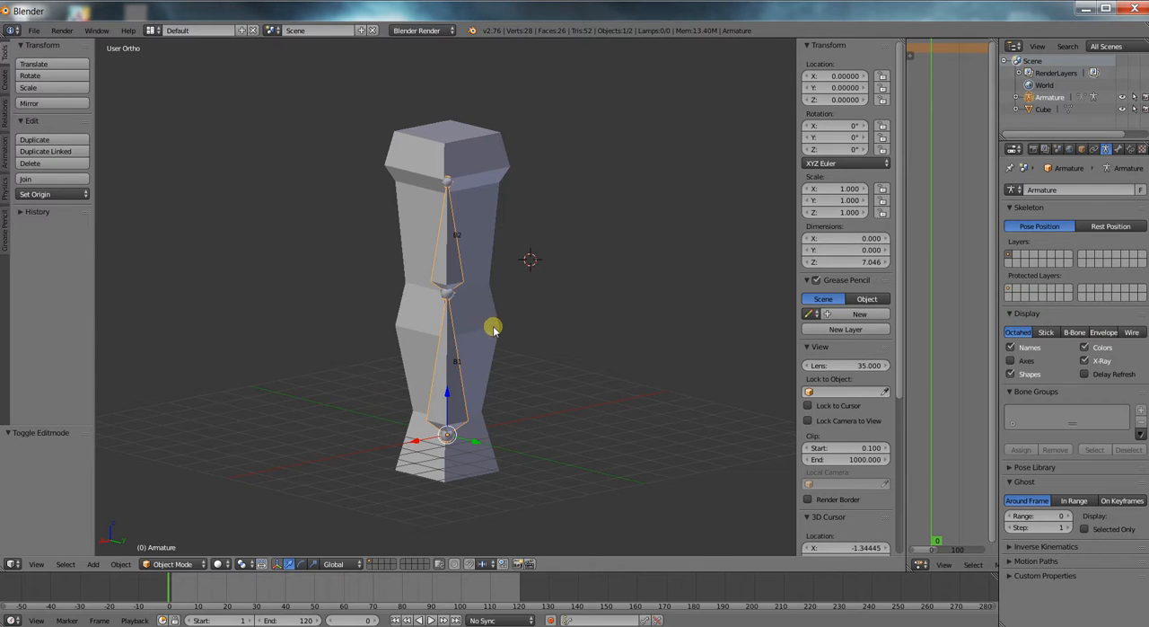
pyautogui.rightClick(494, 328)
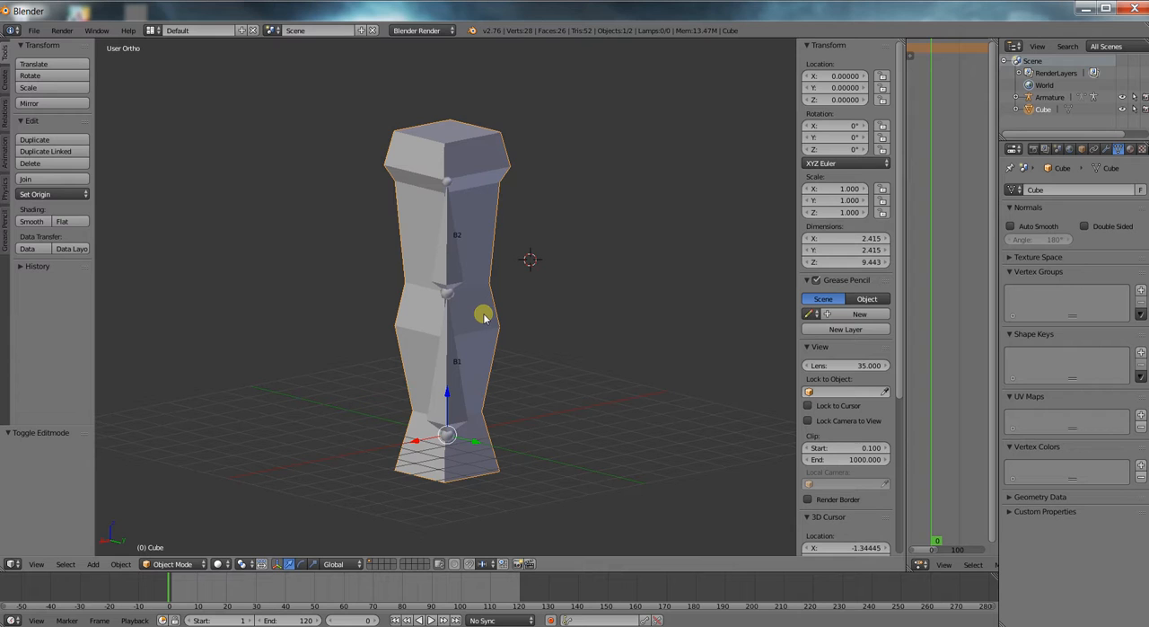
pyautogui.keyDown('shift'); pyautogui.rightClick(447, 376); pyautogui.keyUp('shift')
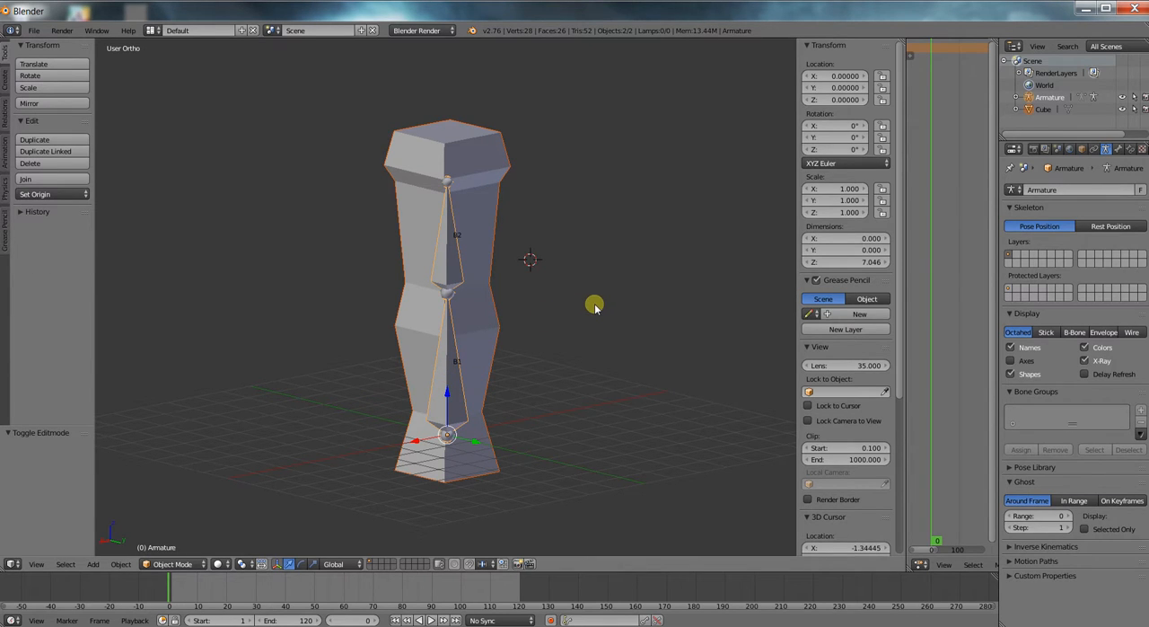
pyautogui.hotkey('ctrl', 'p')
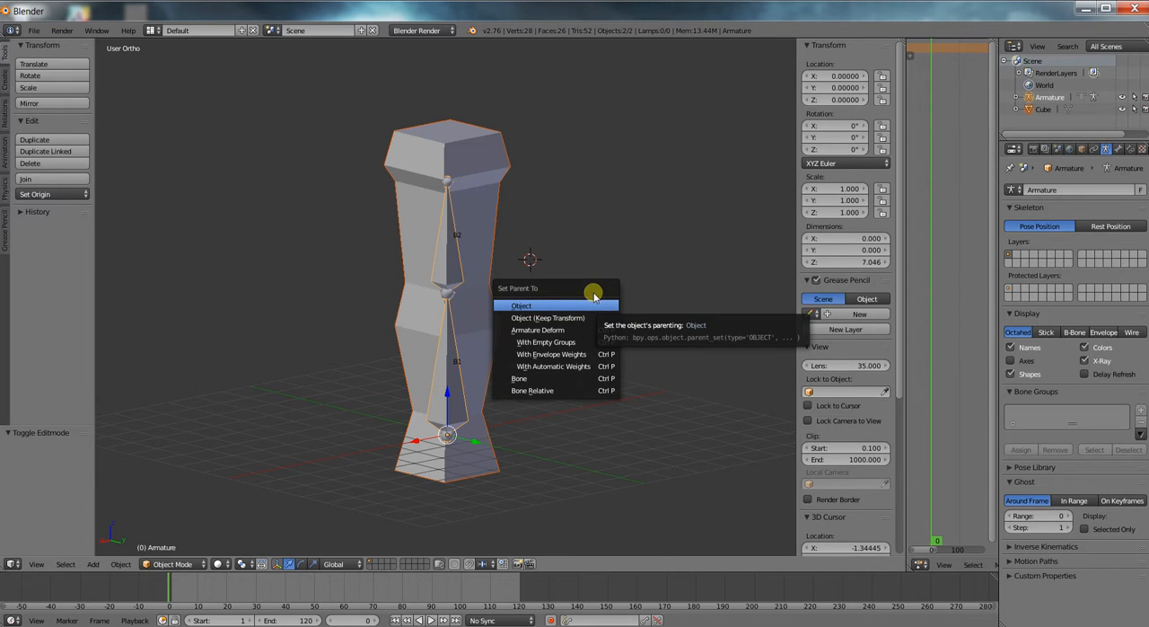
pyautogui.click(571, 368)
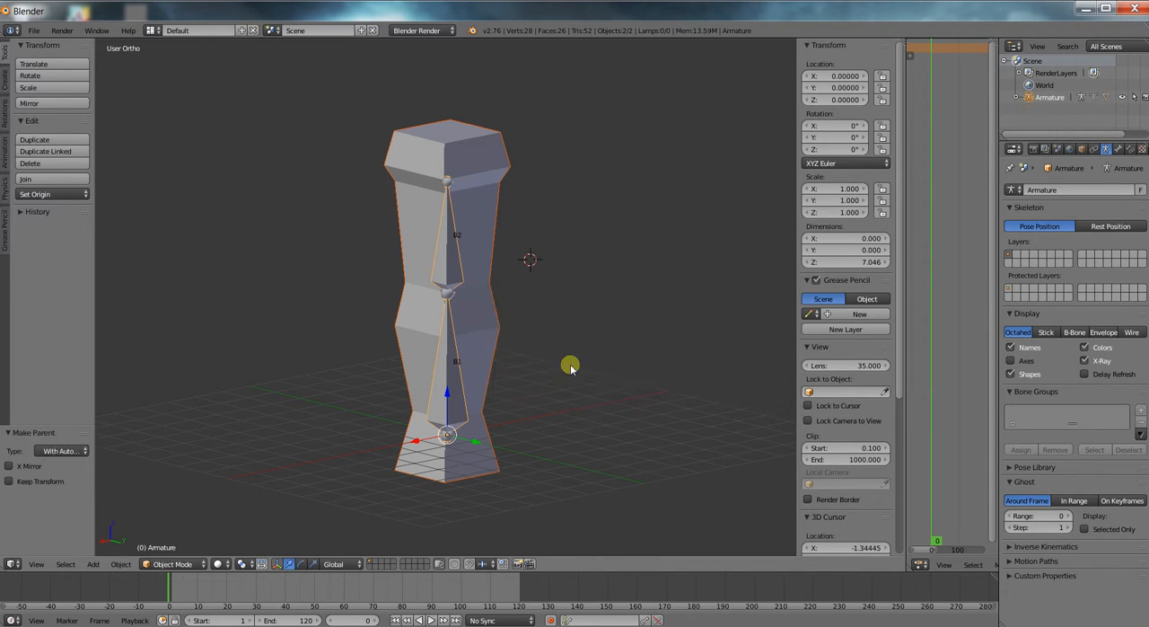
# Select only the armature and switch it to Pose Mode.
pyautogui.moveTo(576, 332); pyautogui.dragTo(512, 315, button='middle')
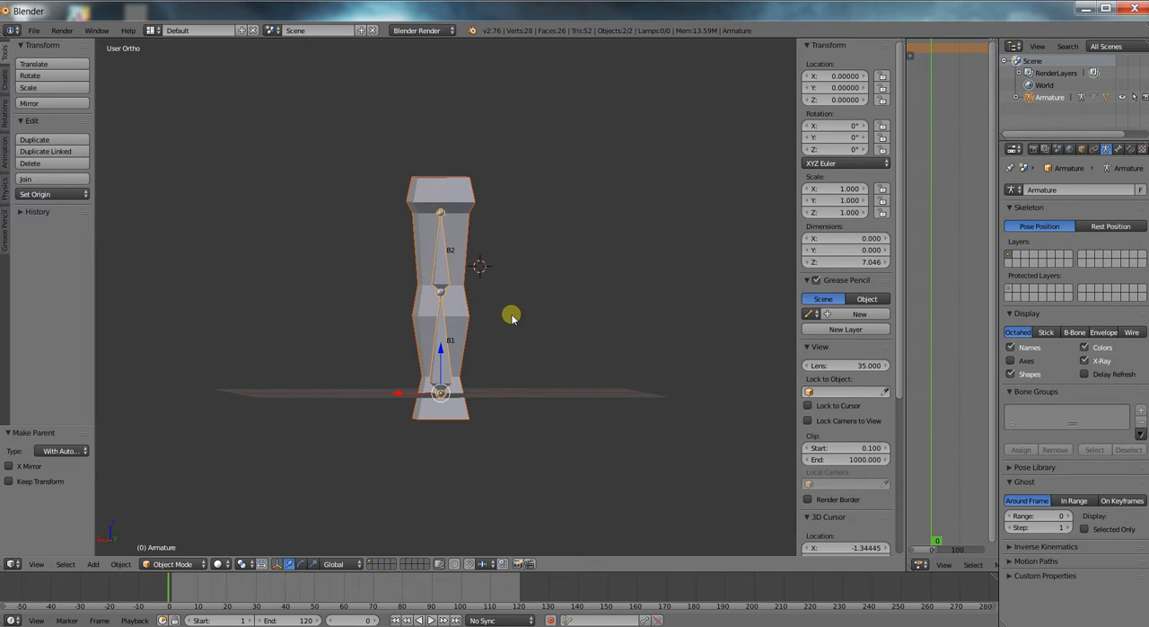
pyautogui.rightClick(440, 269)
pyautogui.rightClick(443, 276)
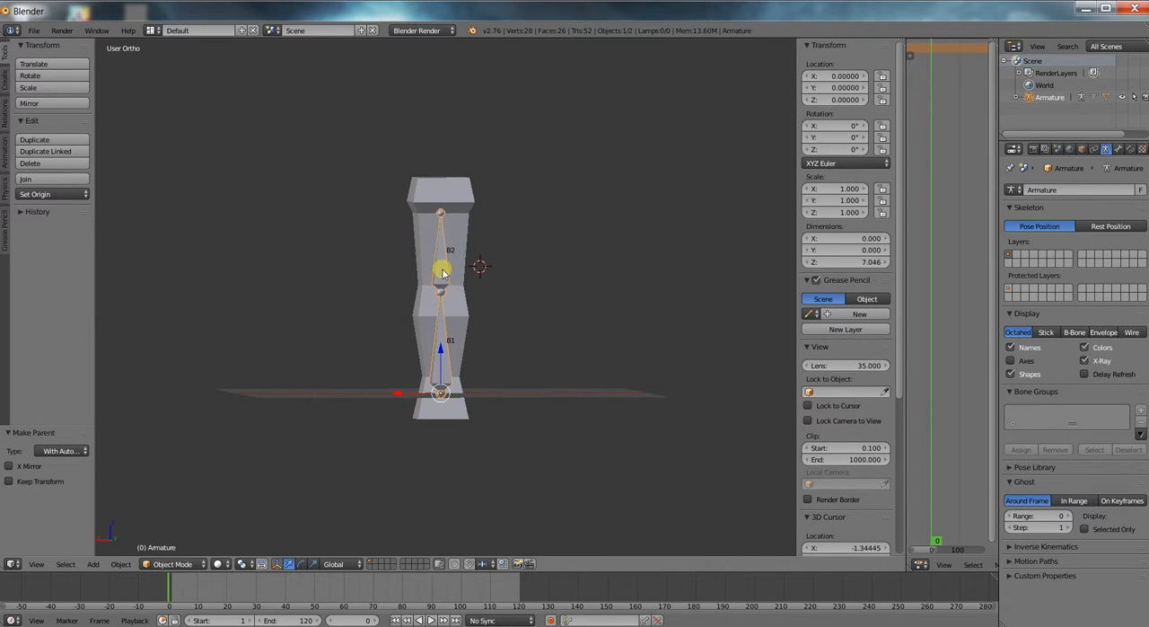
pyautogui.click(201, 564)
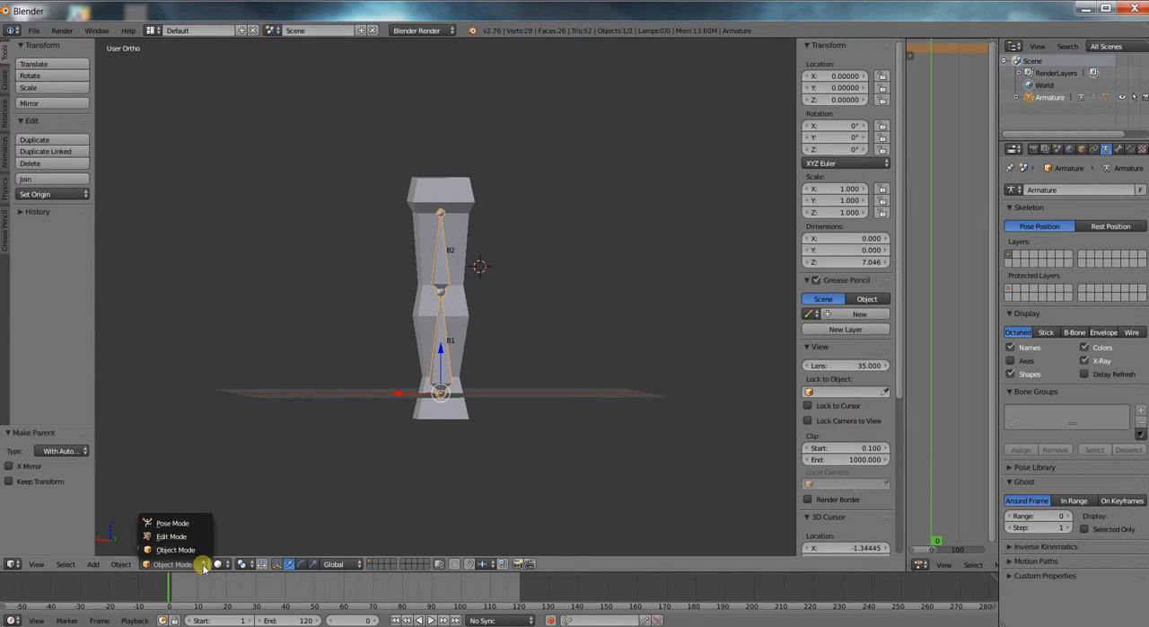
pyautogui.click(182, 523)
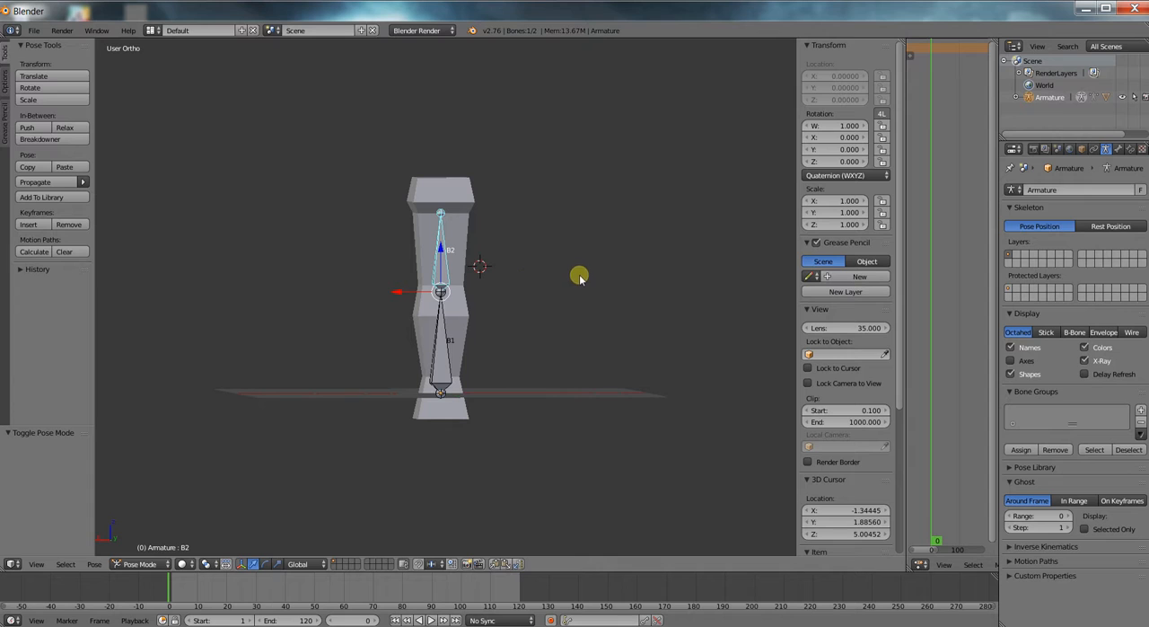
# Rotate bone B1 about 45° to test the column's deformation, and clear its pose rotation.
pyautogui.press('r')
pyautogui.press('Escape')
pyautogui.rightClick(449, 344)
pyautogui.press('r')
pyautogui.click(596, 372)
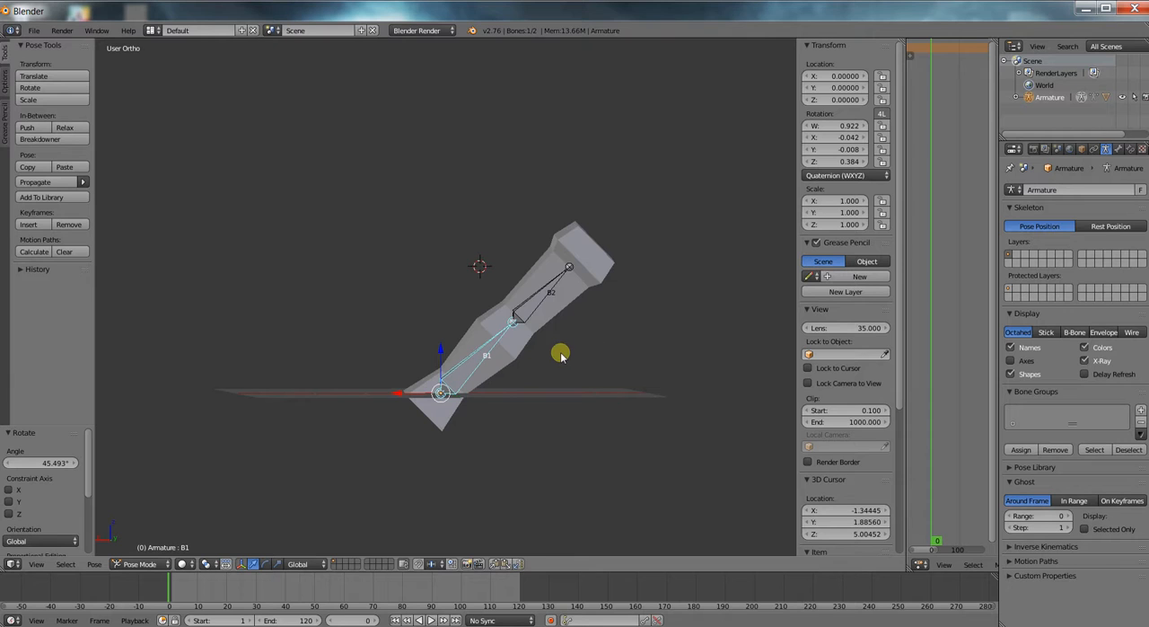
pyautogui.hotkey('ctrl', 'a')
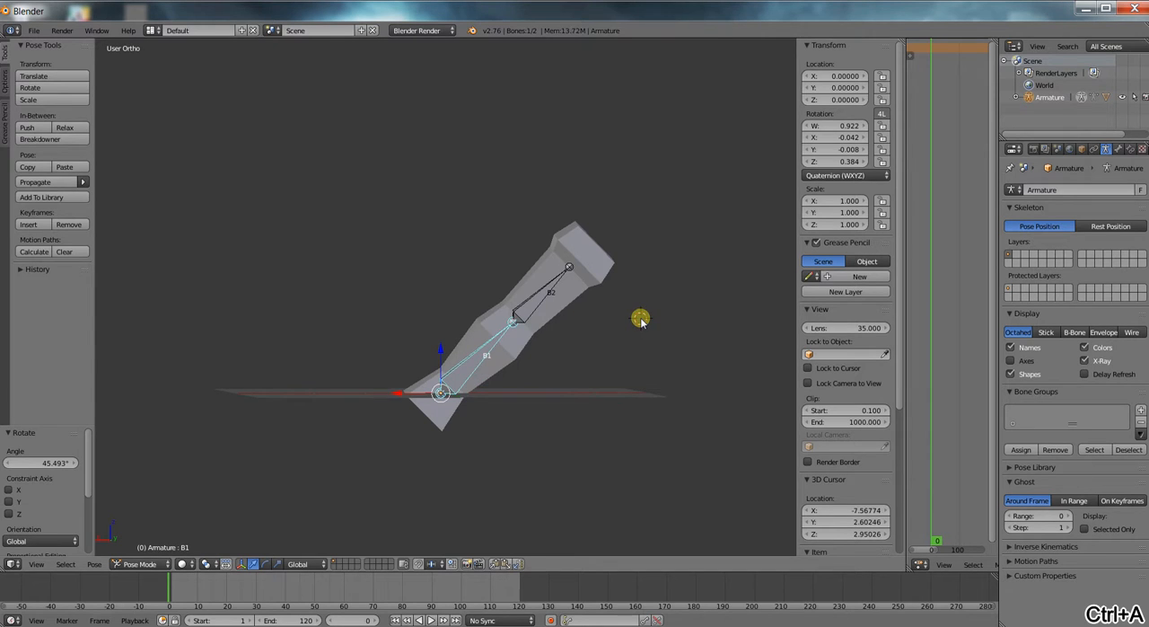
pyautogui.hotkey('alt', 'r')
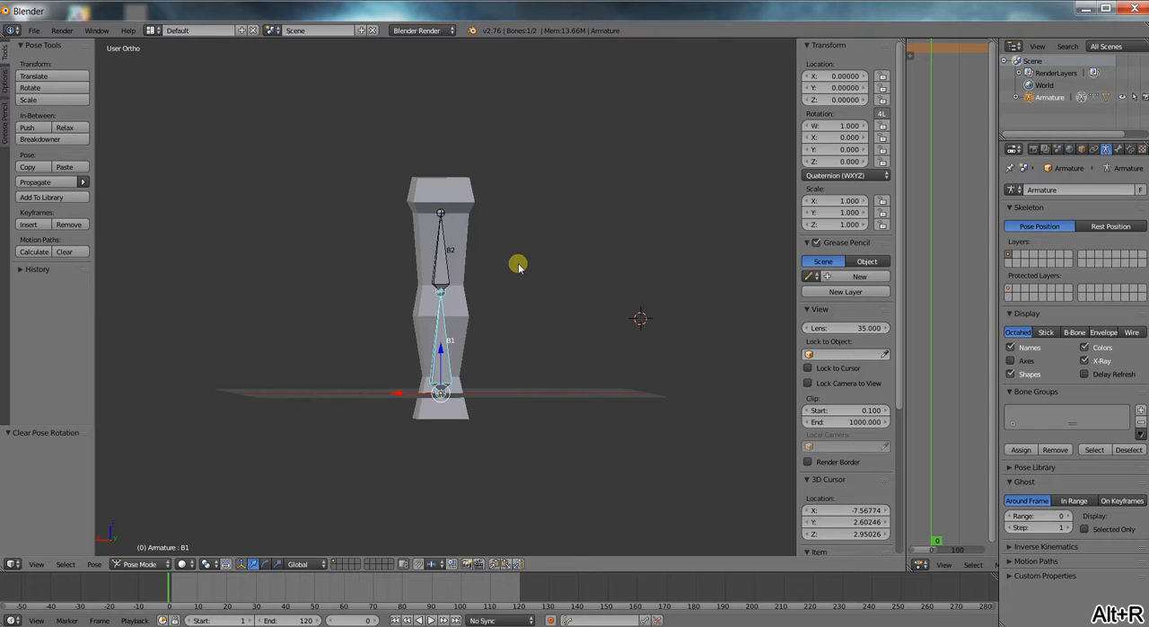
# Try rotating bone B2 and bone B1 in turn, cancelling each rotation.
pyautogui.rightClick(441, 256)
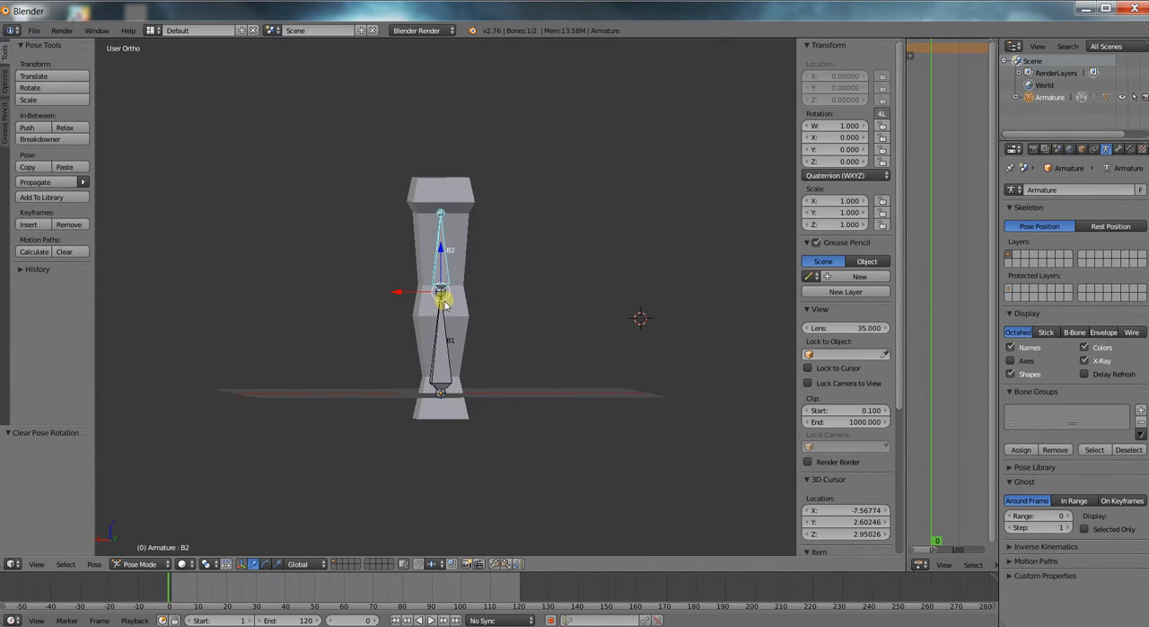
pyautogui.press('r')
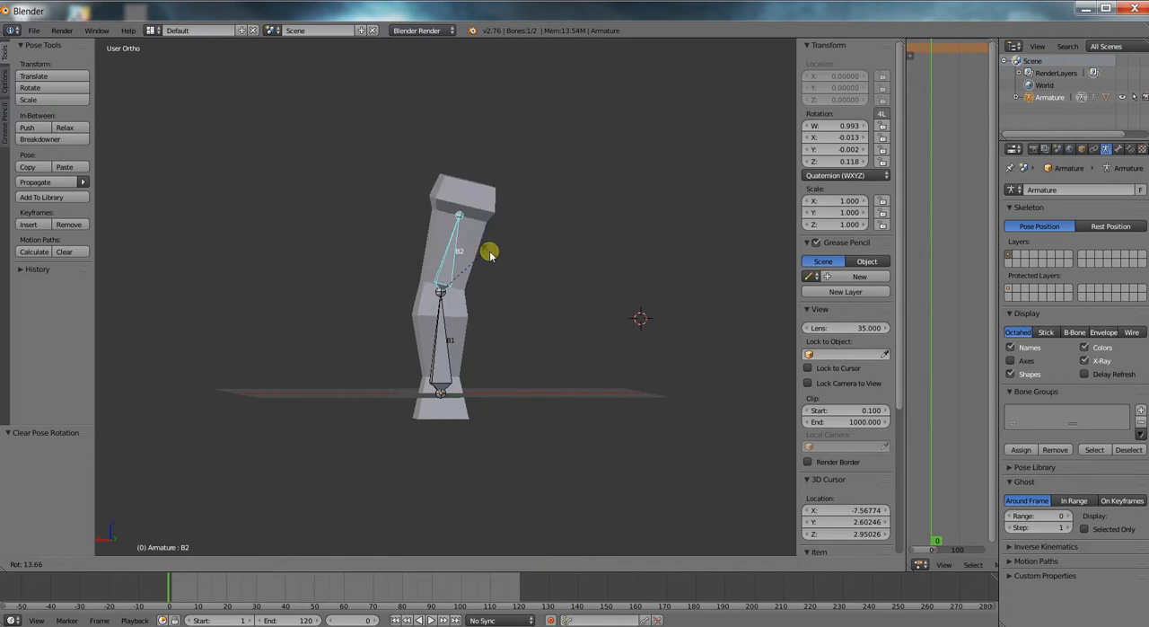
pyautogui.rightClick(457, 290)
pyautogui.rightClick(468, 341)
pyautogui.press('r')
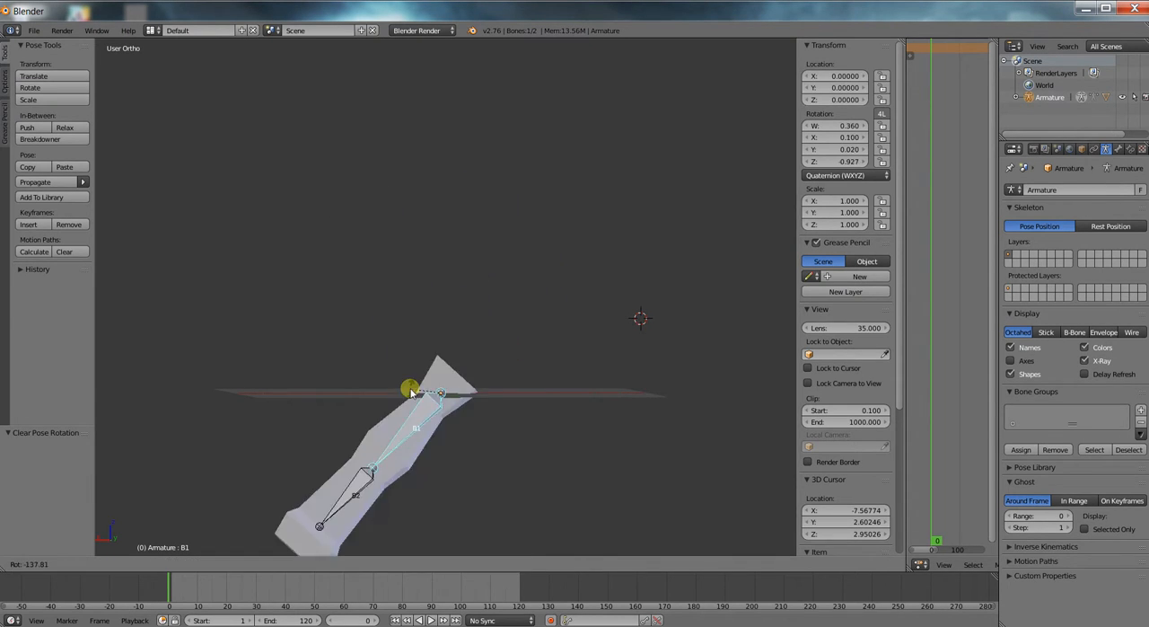
pyautogui.rightClick(466, 323)
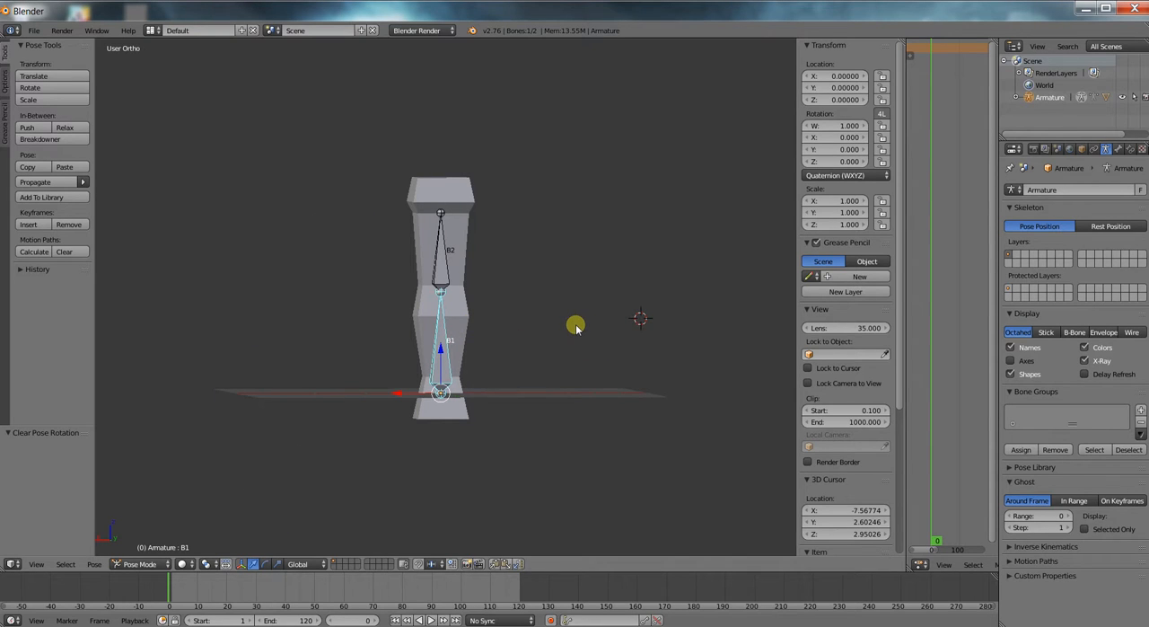
# Switch the armature to Edit Mode and from there to Object Mode.
pyautogui.scroll(3, 566, 325)
pyautogui.scroll(-2, 566, 323)
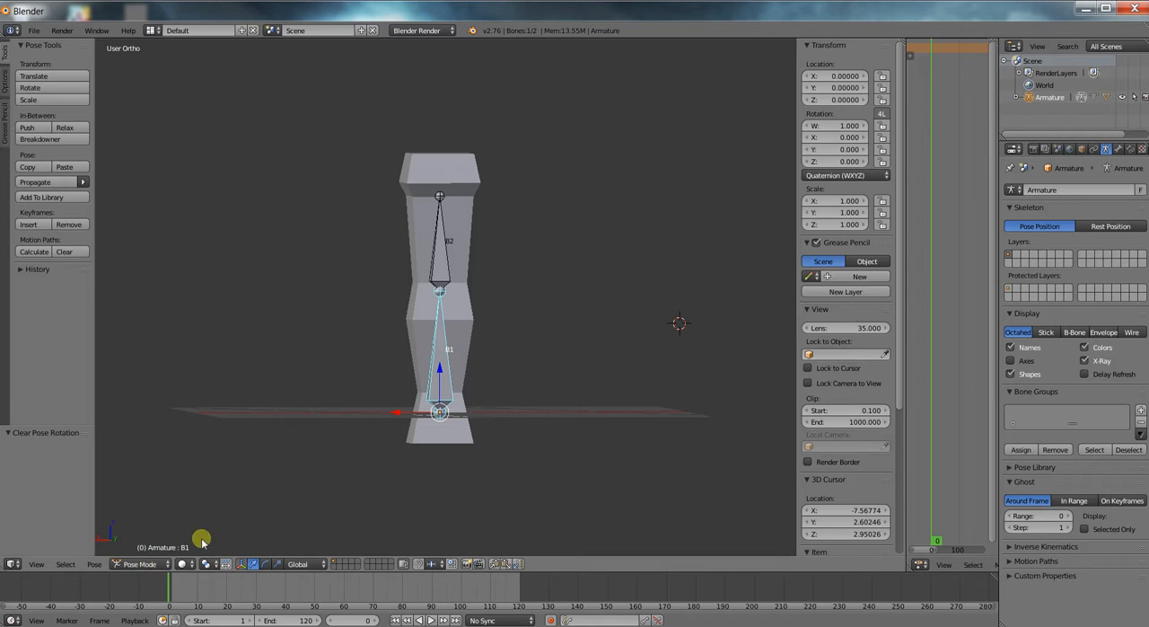
pyautogui.click(136, 564)
pyautogui.click(158, 544)
pyautogui.click(176, 564)
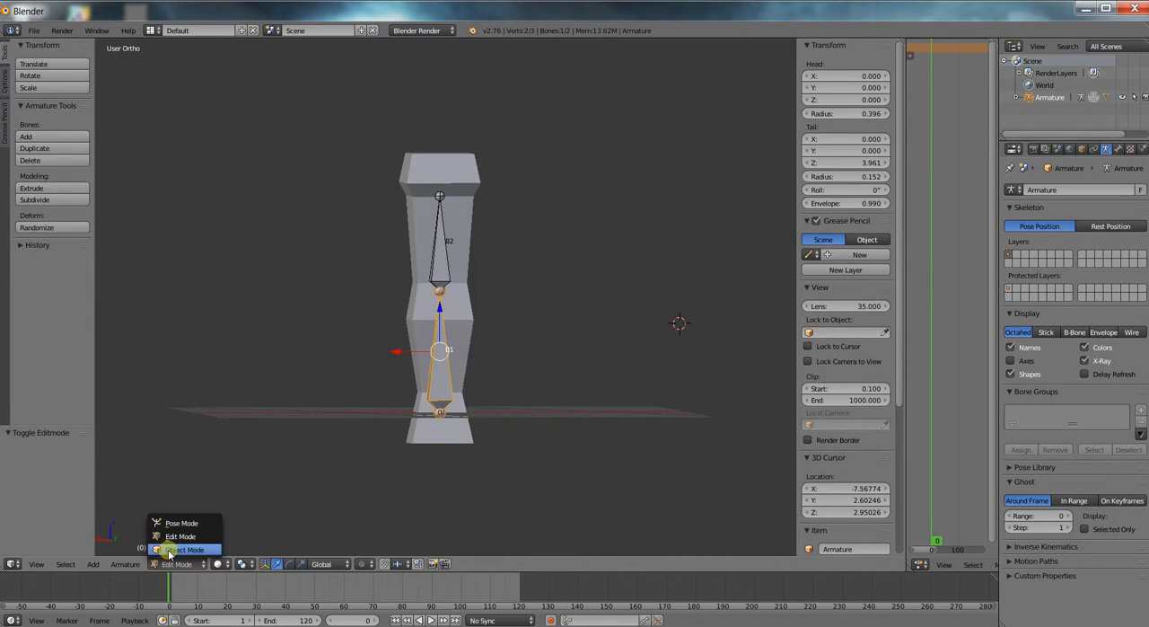
pyautogui.click(162, 548)
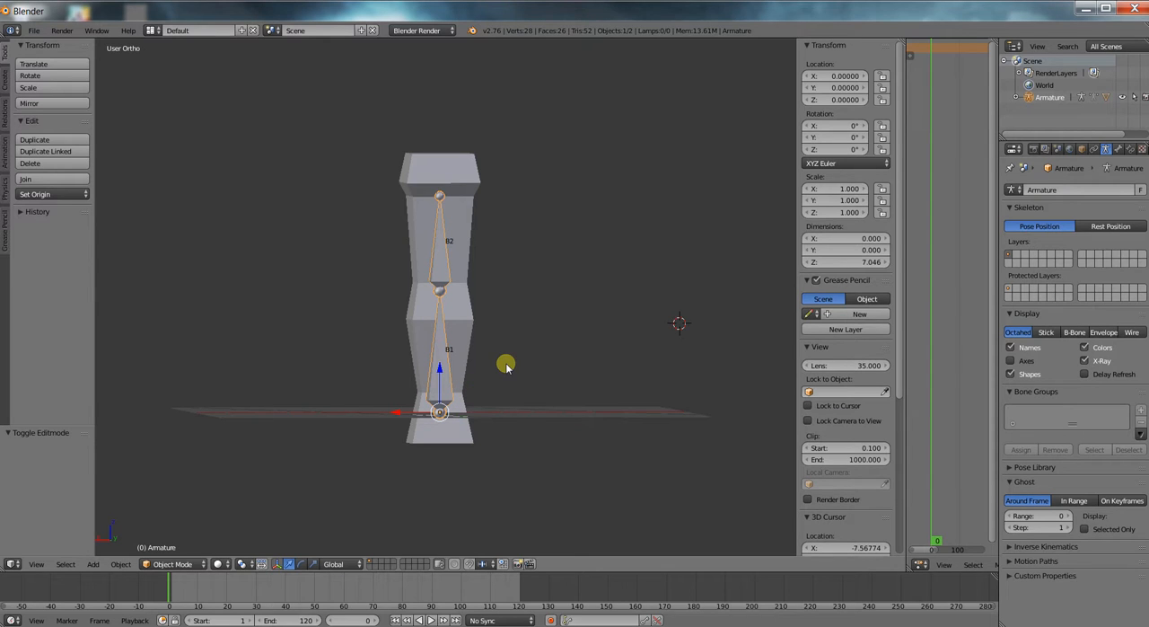
# Undo the recent mode switches, selections and test poses, going back to the armature selected in Object Mode.
pyautogui.hotkey('ctrl', 'z')
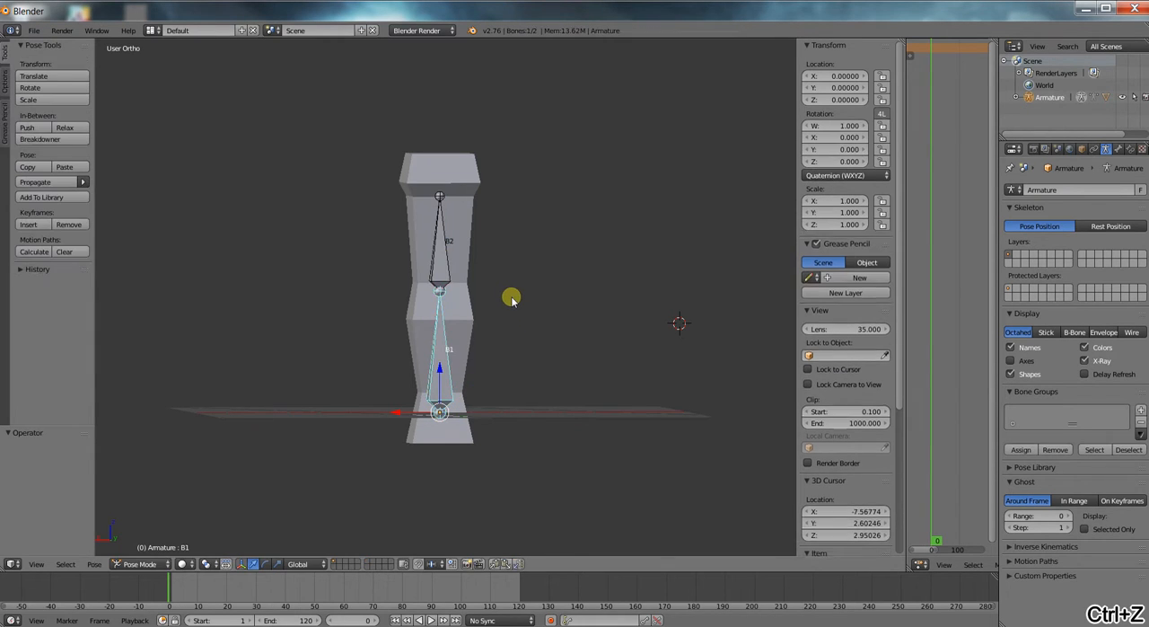
pyautogui.hotkey('ctrl', 'z')
pyautogui.hotkey('ctrl', 'z')
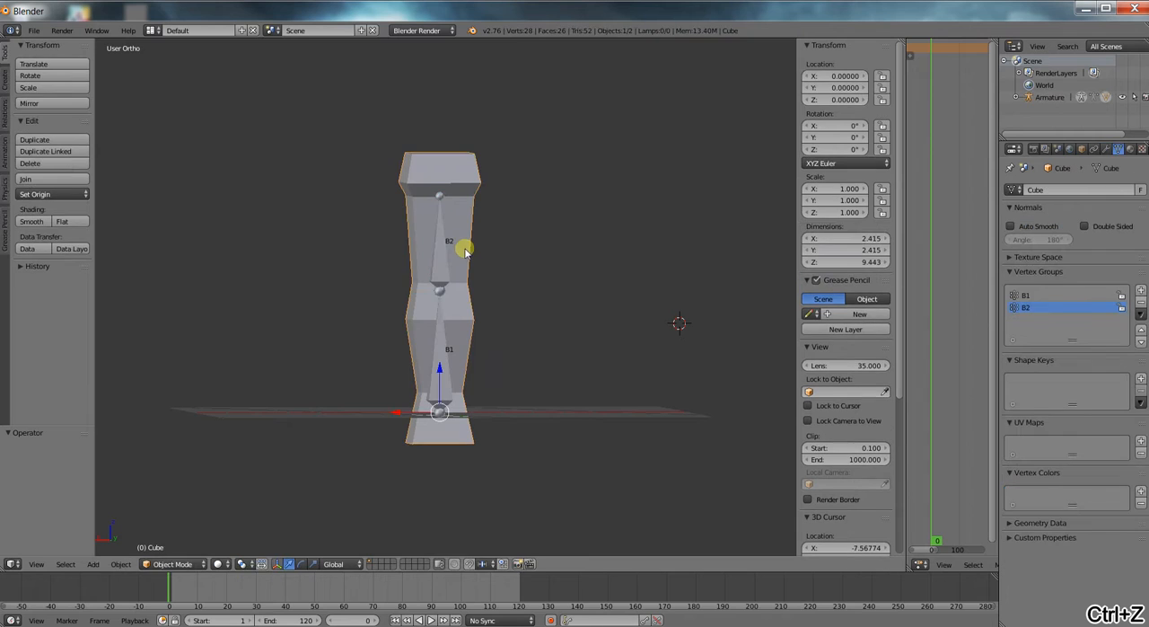
pyautogui.hotkey('ctrl', 'z')
pyautogui.hotkey('ctrl', 'z')
pyautogui.hotkey('ctrl', 'z')
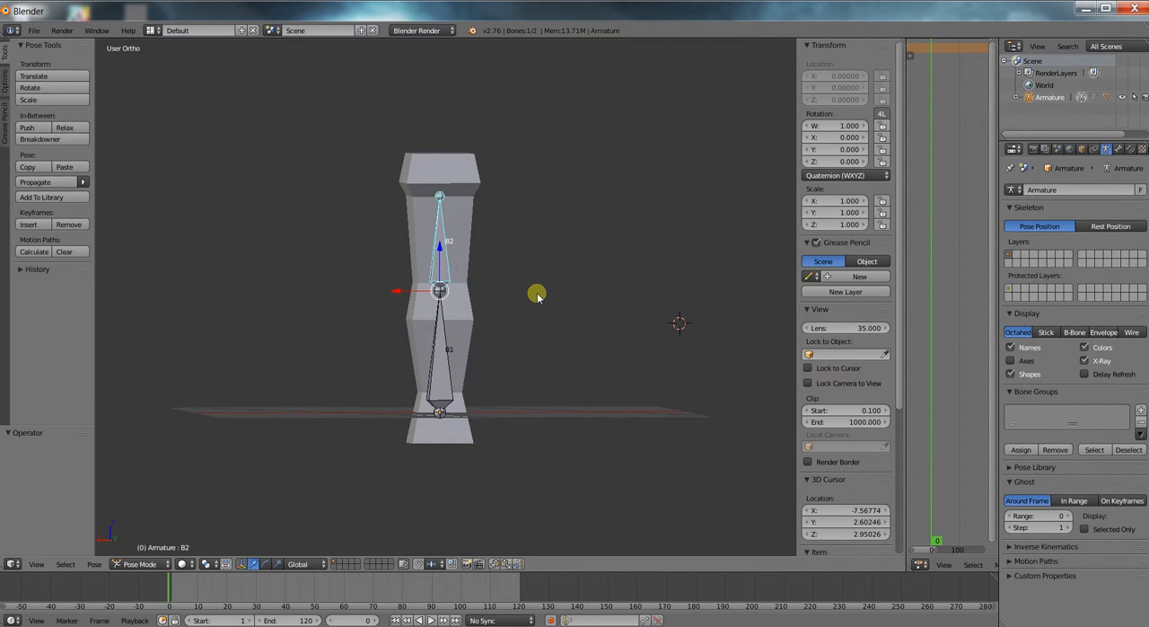
pyautogui.hotkey('ctrl', 'z')
pyautogui.hotkey('ctrl', 'z')
pyautogui.hotkey('ctrl', 'z')
pyautogui.hotkey('ctrl', 'z')
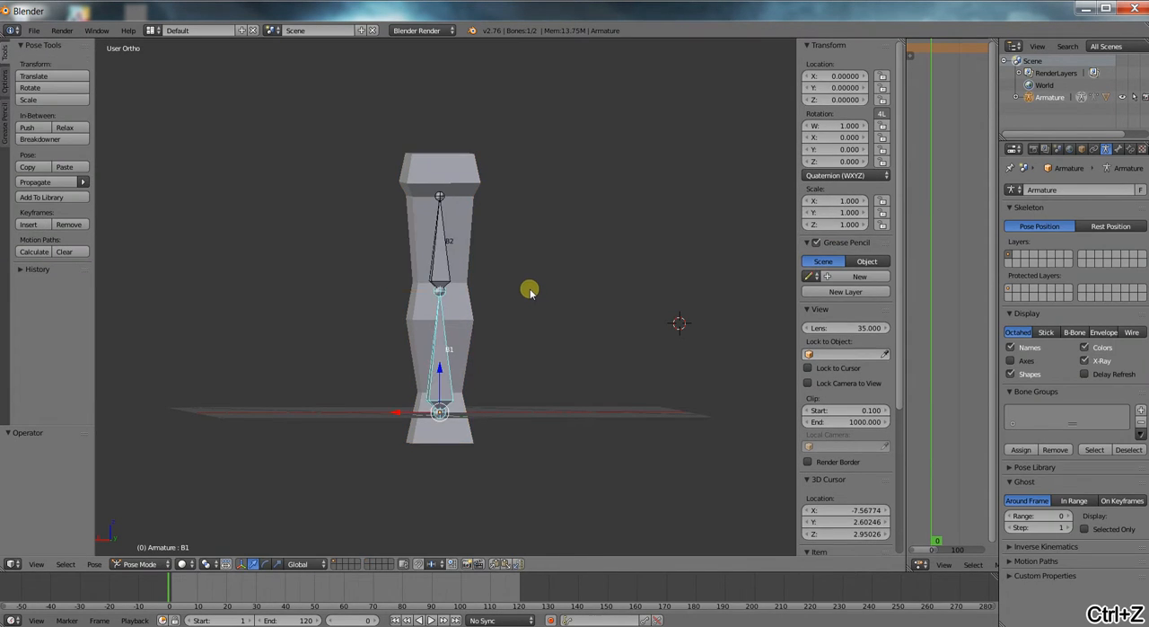
pyautogui.hotkey('ctrl', 'z')
pyautogui.hotkey('ctrl', 'z')
pyautogui.hotkey('ctrl', 'z')
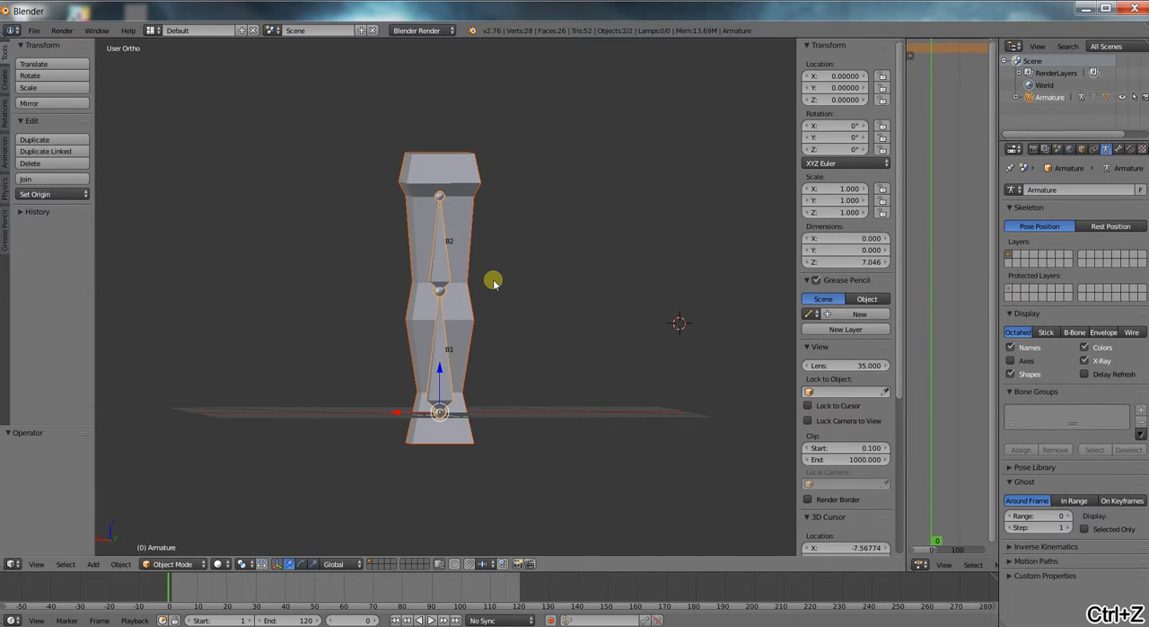
pyautogui.hotkey('ctrl', 'z')
pyautogui.hotkey('ctrl', 'z')
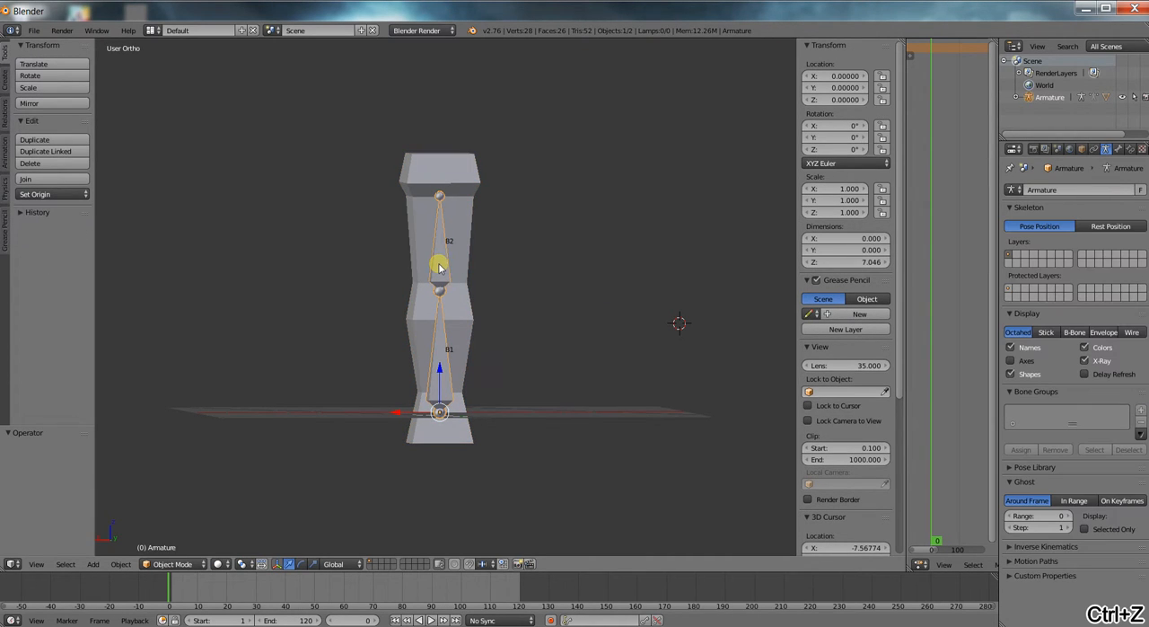
# Switch the armature to Pose Mode and try rotating bone B2, cancelling the rotation.
pyautogui.click(166, 563)
pyautogui.click(172, 523)
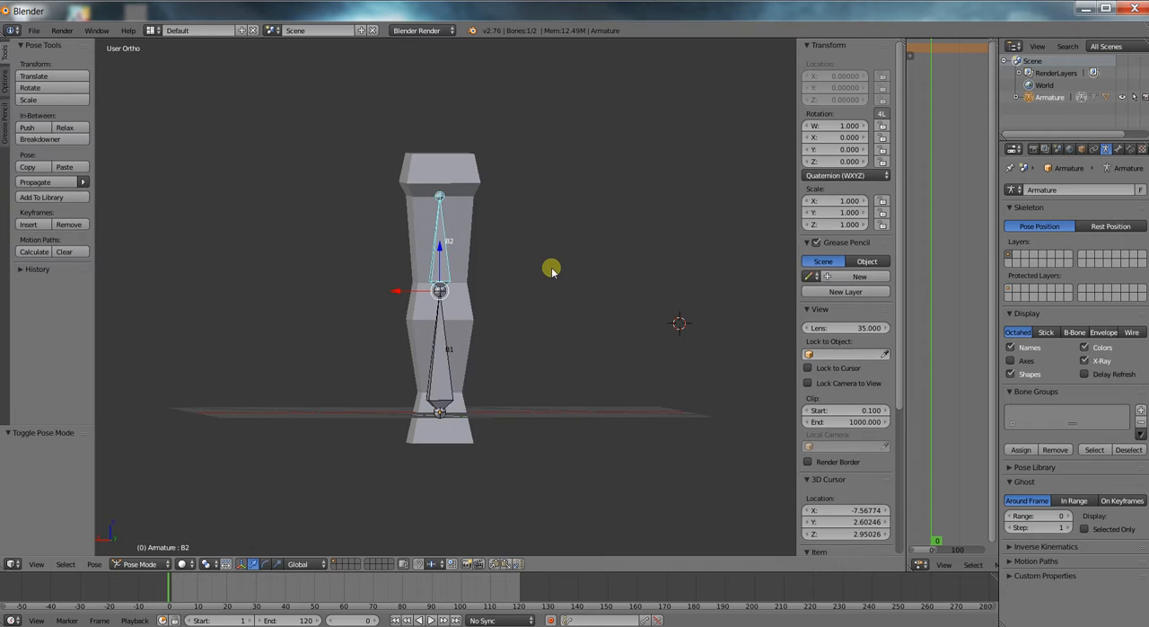
pyautogui.press('r')
pyautogui.press('Escape')
# Expand the armature's entry in the scene hierarchy and return the armature to Object Mode.
pyautogui.click(1016, 97)
pyautogui.press('Tab')
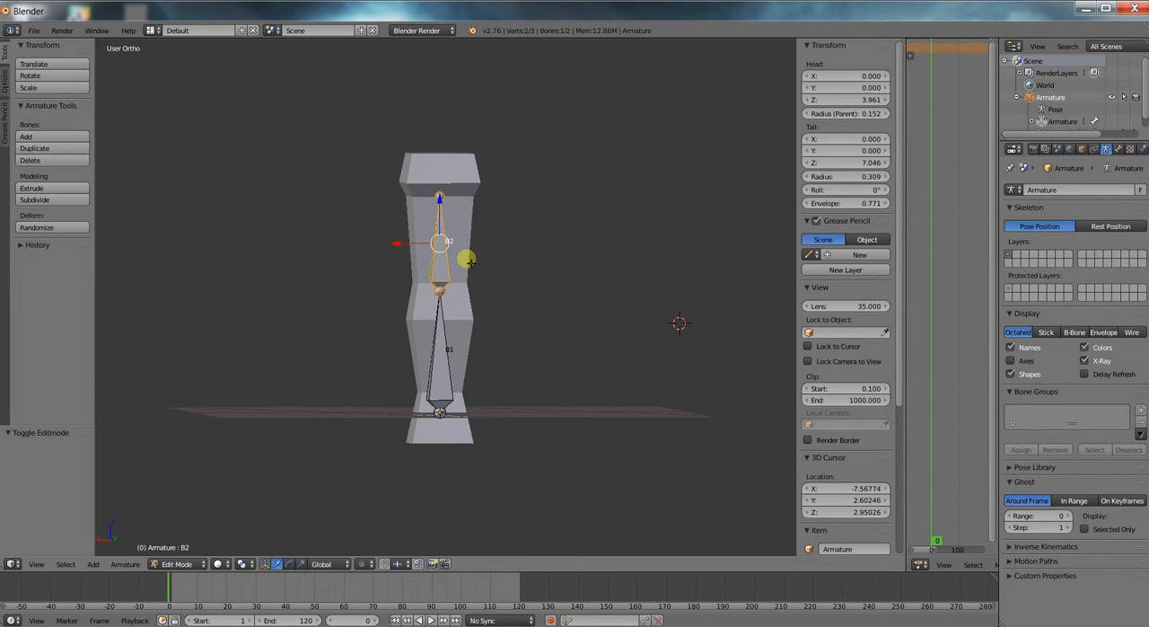
pyautogui.press('Tab')
pyautogui.press('Tab')
pyautogui.click(177, 564)
pyautogui.click(182, 548)
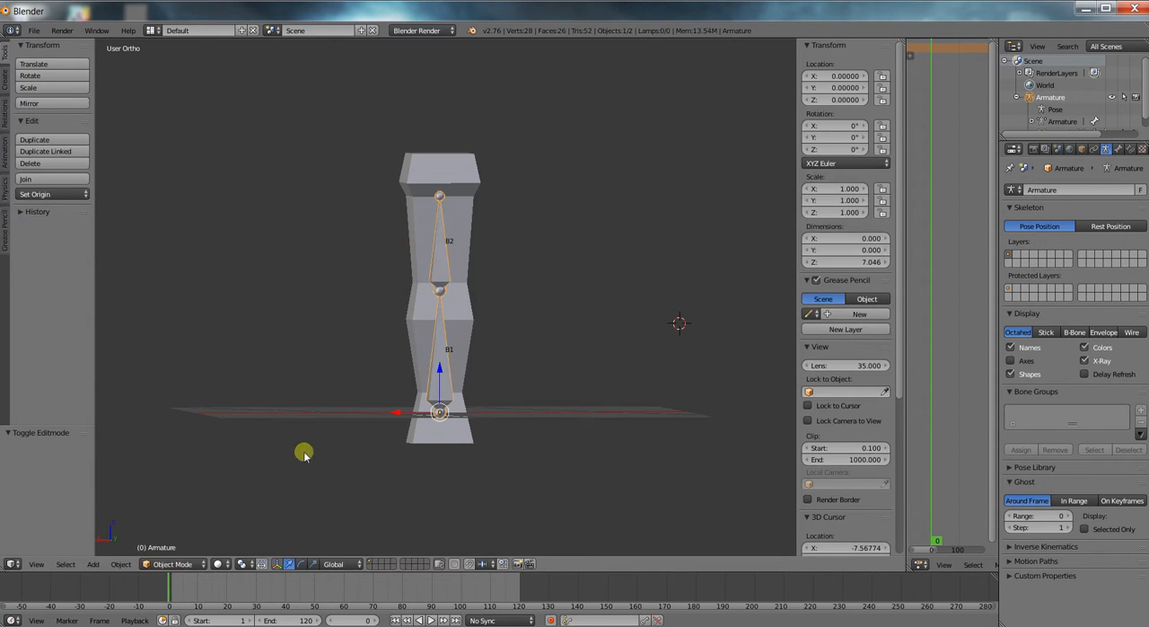
# Select the column together with the armature and clear the parenting between them.
pyautogui.rightClick(471, 208)
pyautogui.keyDown('shift'); pyautogui.rightClick(448, 270); pyautogui.keyUp('shift')
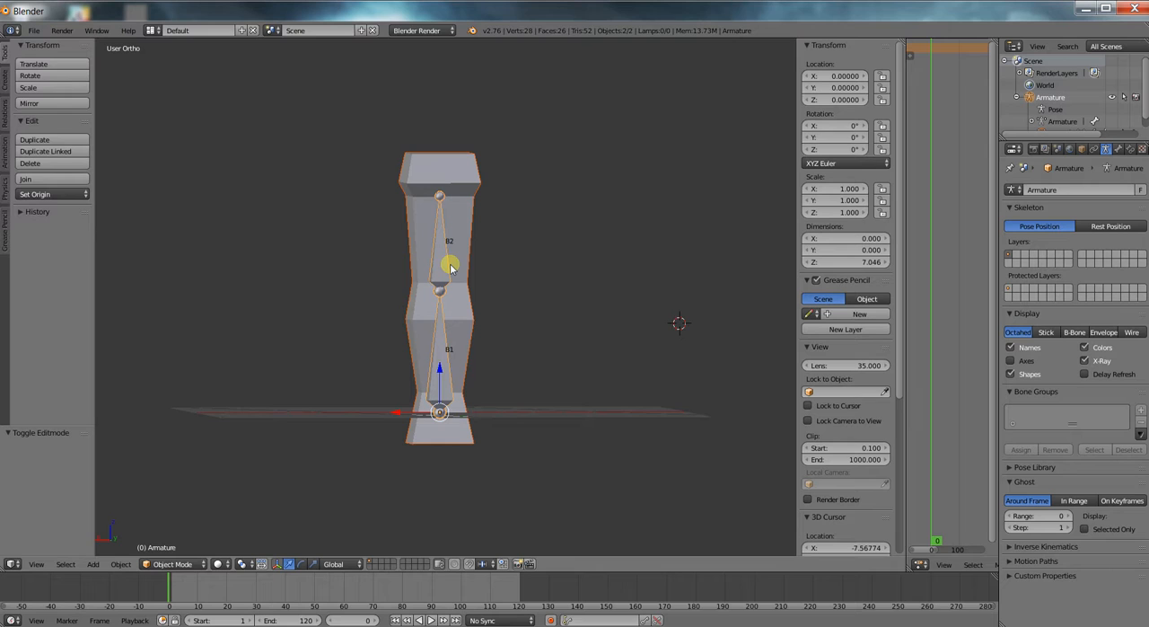
pyautogui.hotkey('alt', 'p')
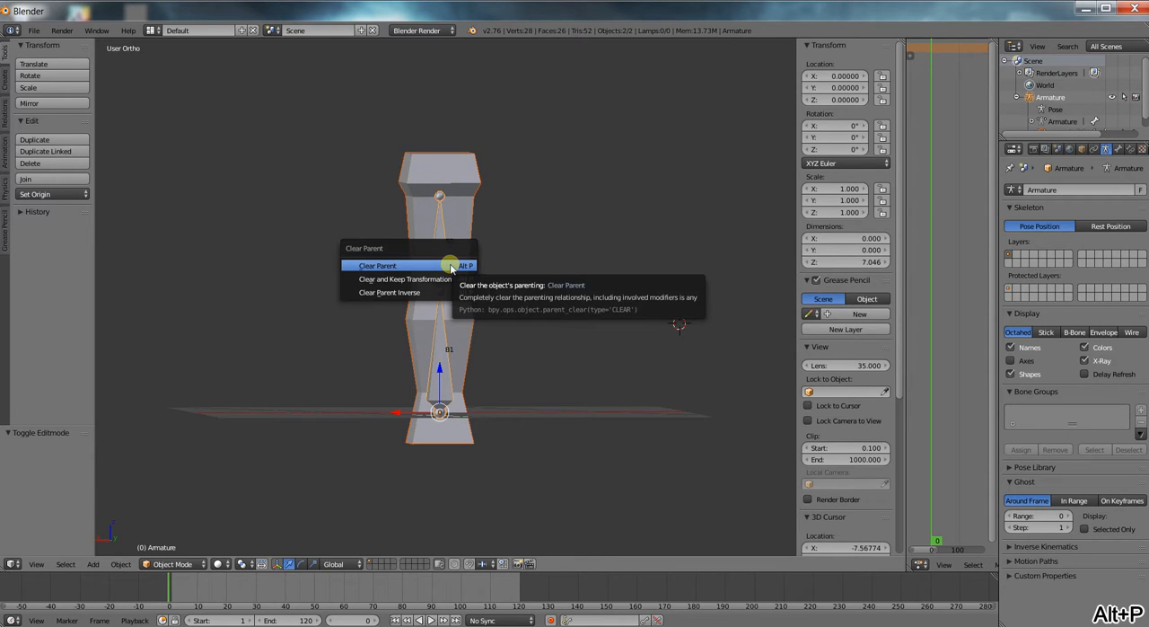
pyautogui.click(452, 266)
# Select bone B2, switch to Pose Mode and try rotating the bone, cancelling the rotation.
pyautogui.press('Tab')
pyautogui.rightClick(450, 257)
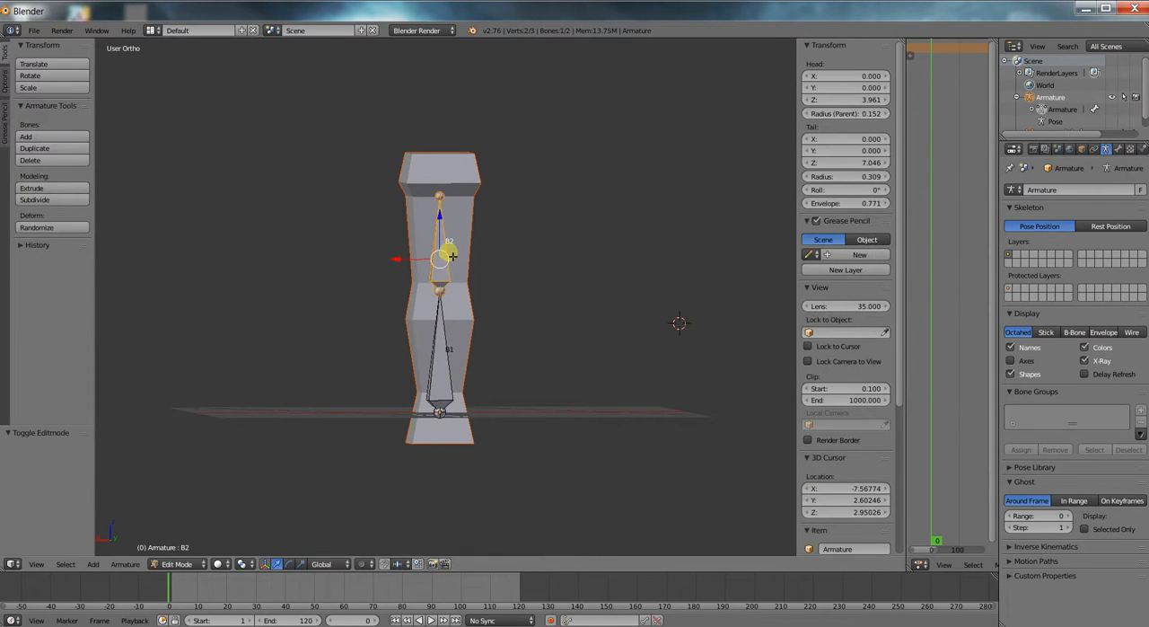
pyautogui.click(179, 563)
pyautogui.click(186, 515)
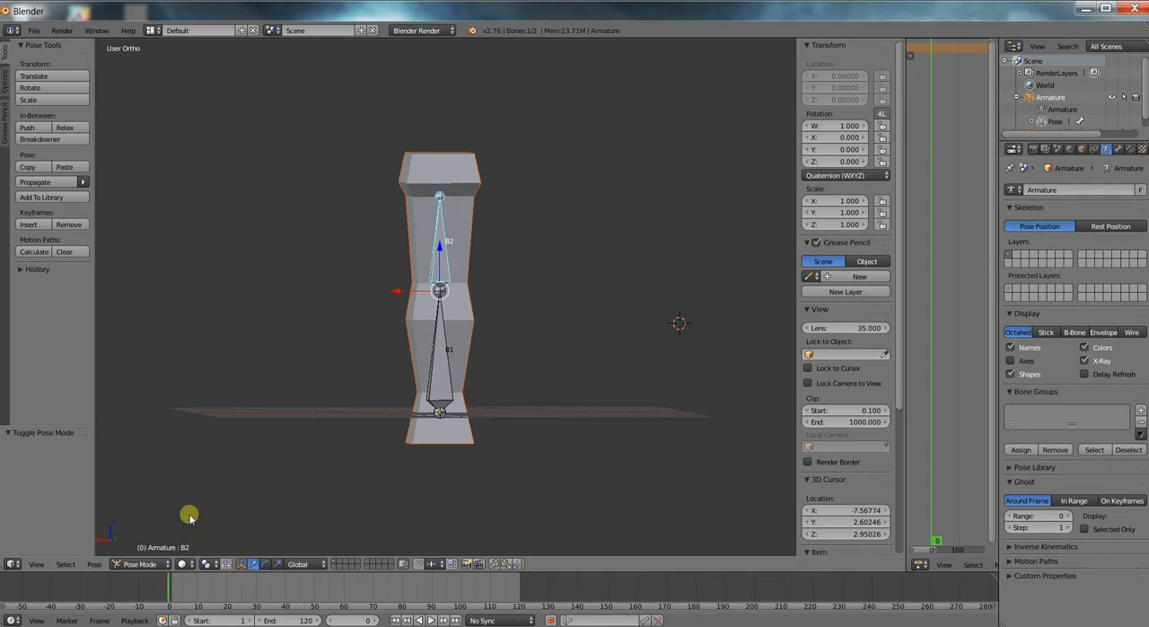
pyautogui.press('r')
pyautogui.rightClick(546, 237)
# Return the armature to Object Mode and select only the column.
pyautogui.scroll(2, 542, 238)
pyautogui.scroll(-2, 541, 240)
pyautogui.moveTo(537, 283); pyautogui.dragTo(598, 298, button='middle')
pyautogui.scroll(1, 598, 298)
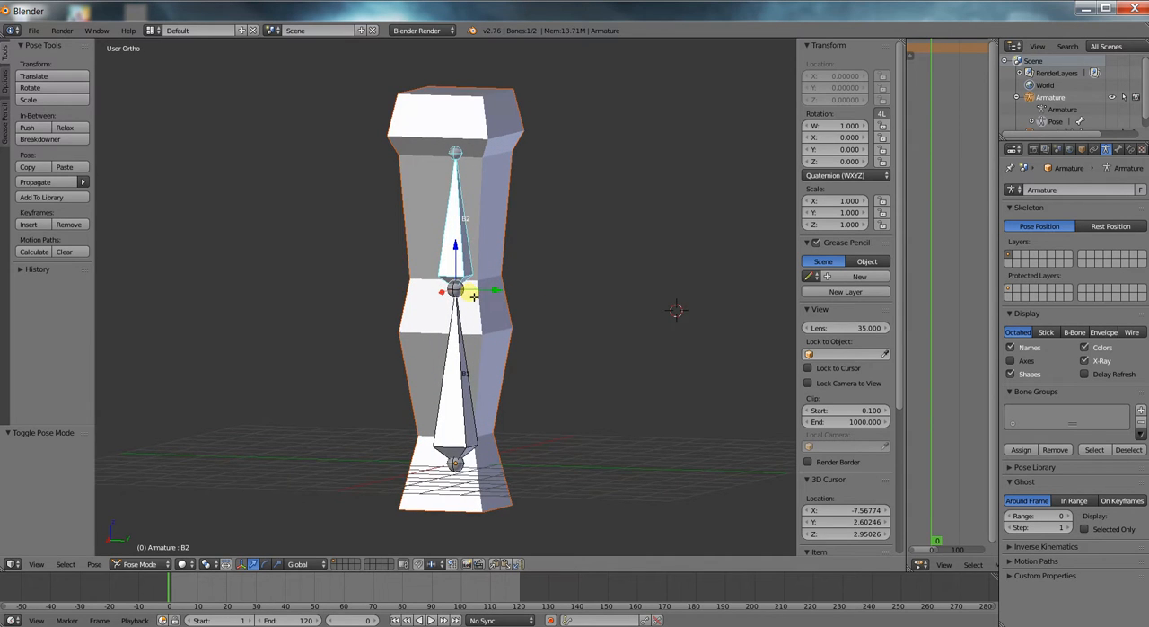
pyautogui.press('Tab')
pyautogui.hotkey('ctrl', 'Tab')
pyautogui.rightClick(499, 247)
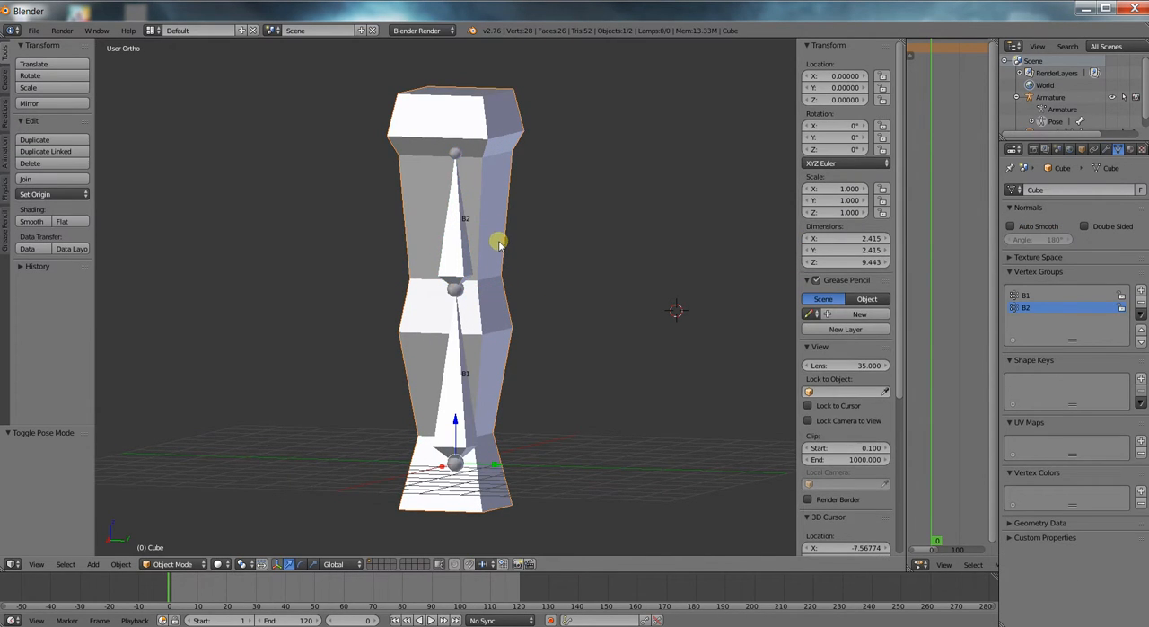
pyautogui.moveTo(491, 335); pyautogui.dragTo(413, 353, button='middle')
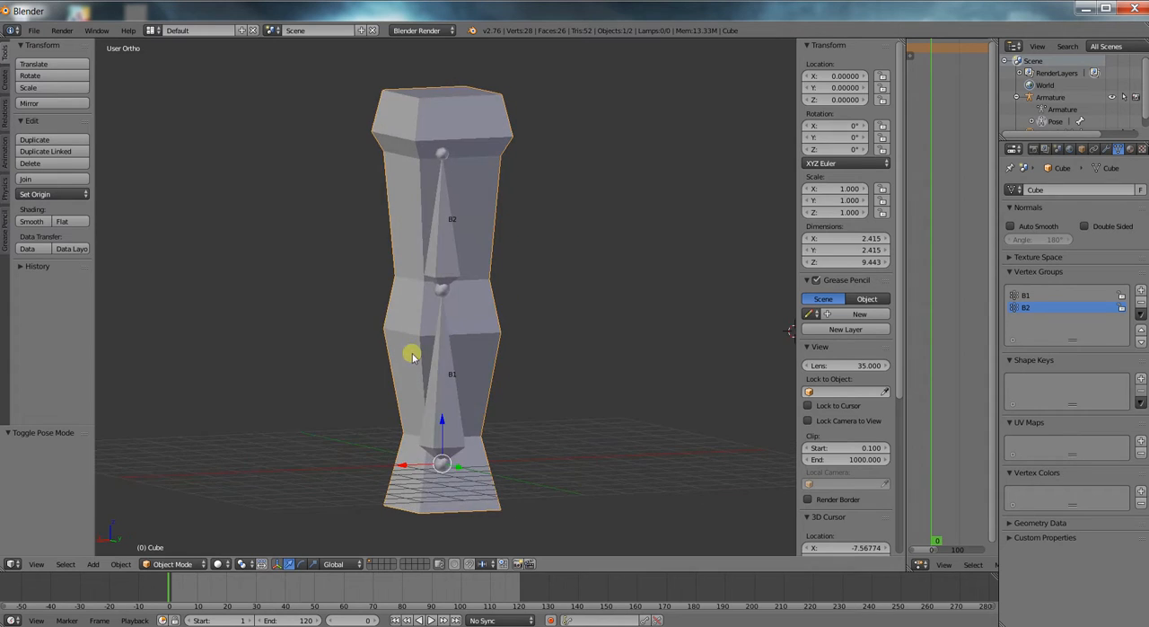
pyautogui.rightClick(438, 455)
pyautogui.moveTo(465, 419); pyautogui.dragTo(441, 457, button='middle')
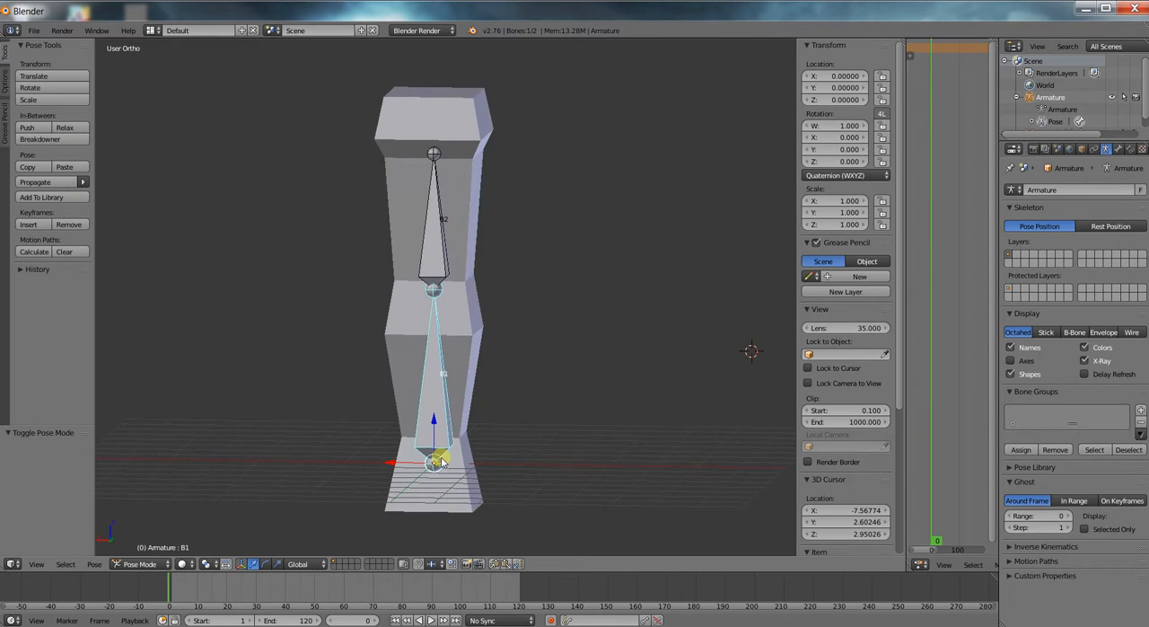
pyautogui.press('Tab')
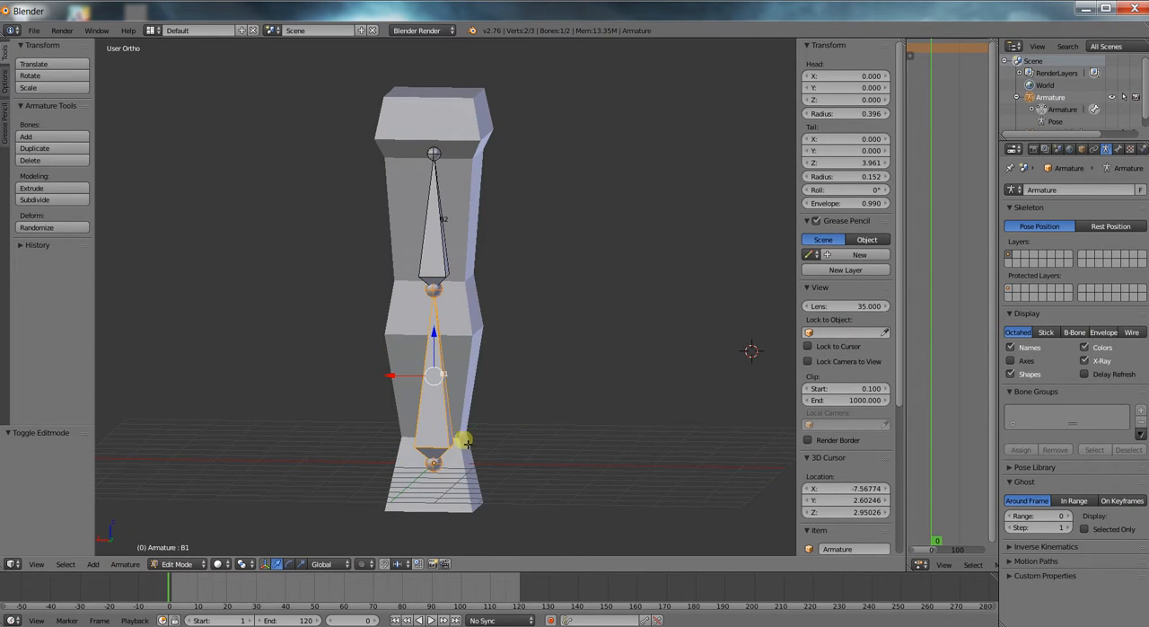
pyautogui.press('KP_1')
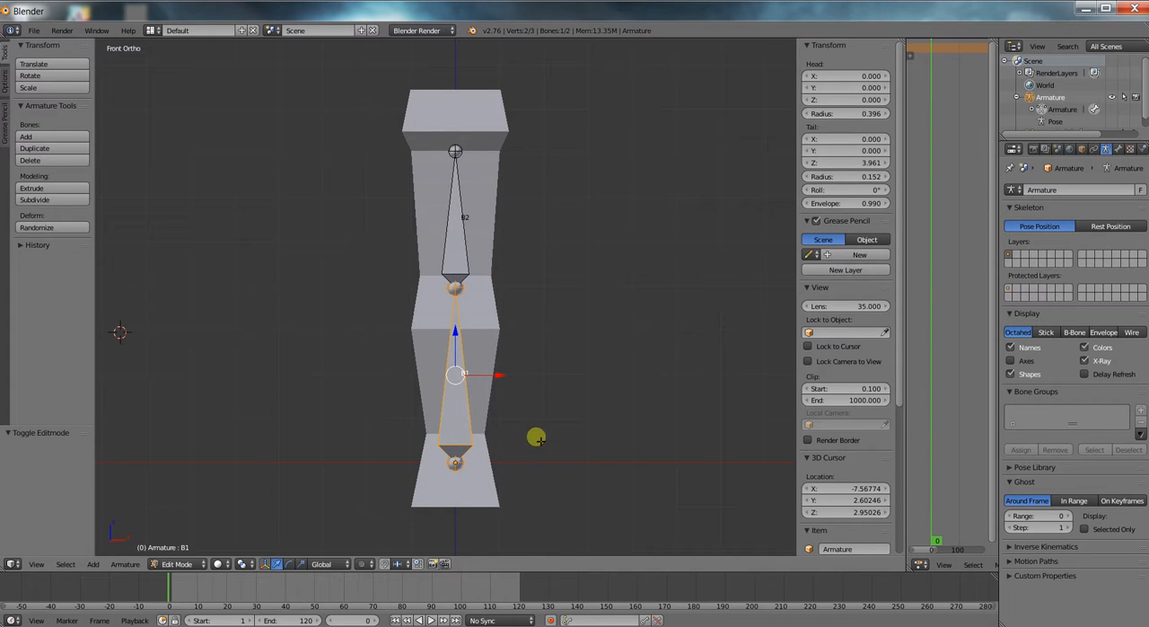
pyautogui.press('g')
pyautogui.press('Escape')
# Return the armature to Object Mode and move it clear of the column, about 5.03 along X and 3.6 along Z.
pyautogui.press('Tab')
pyautogui.click(139, 564)
pyautogui.click(154, 546)
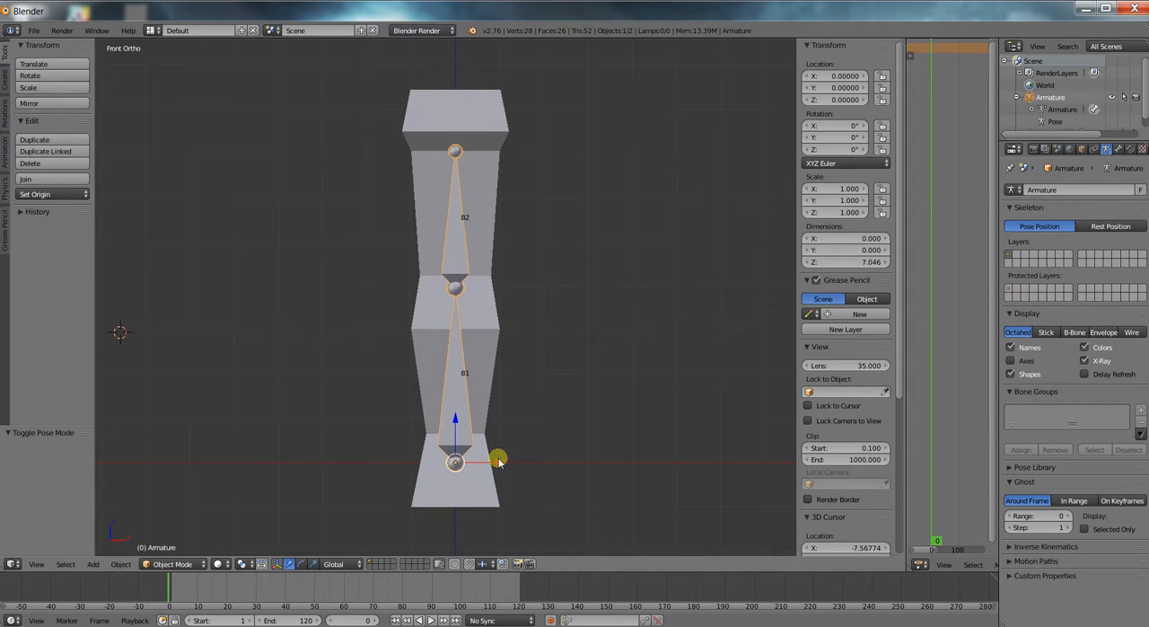
pyautogui.press('g')
pyautogui.click(721, 300)
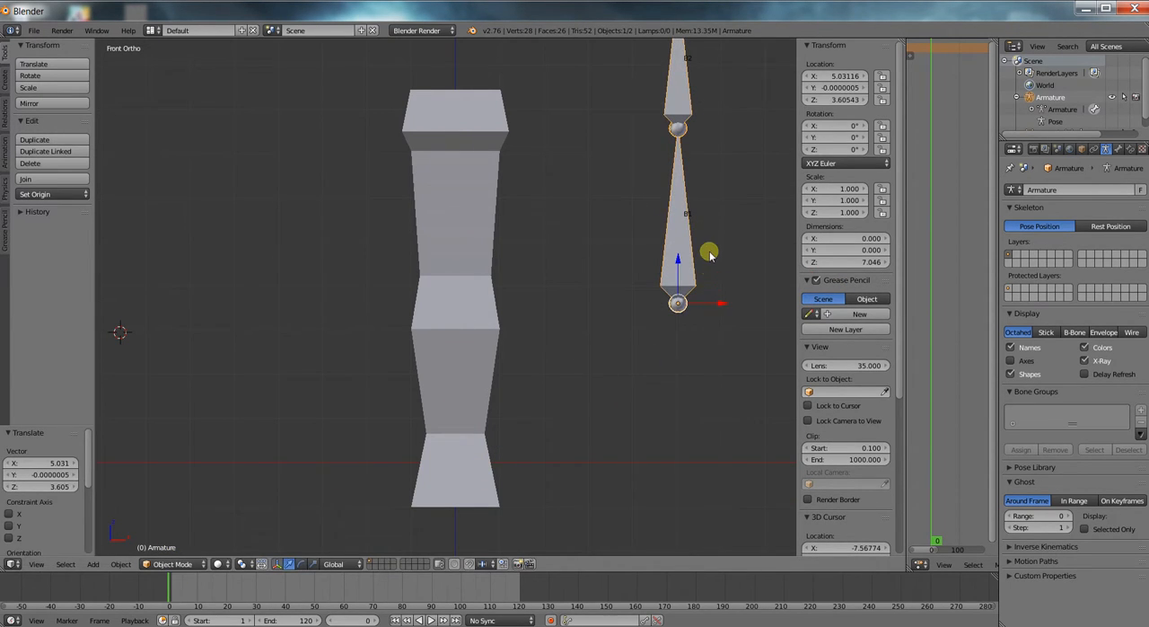
# Switch the armature to Edit Mode and move the joint between bones B1 and B2 down to the column's base.
pyautogui.scroll(-1, 709, 255)
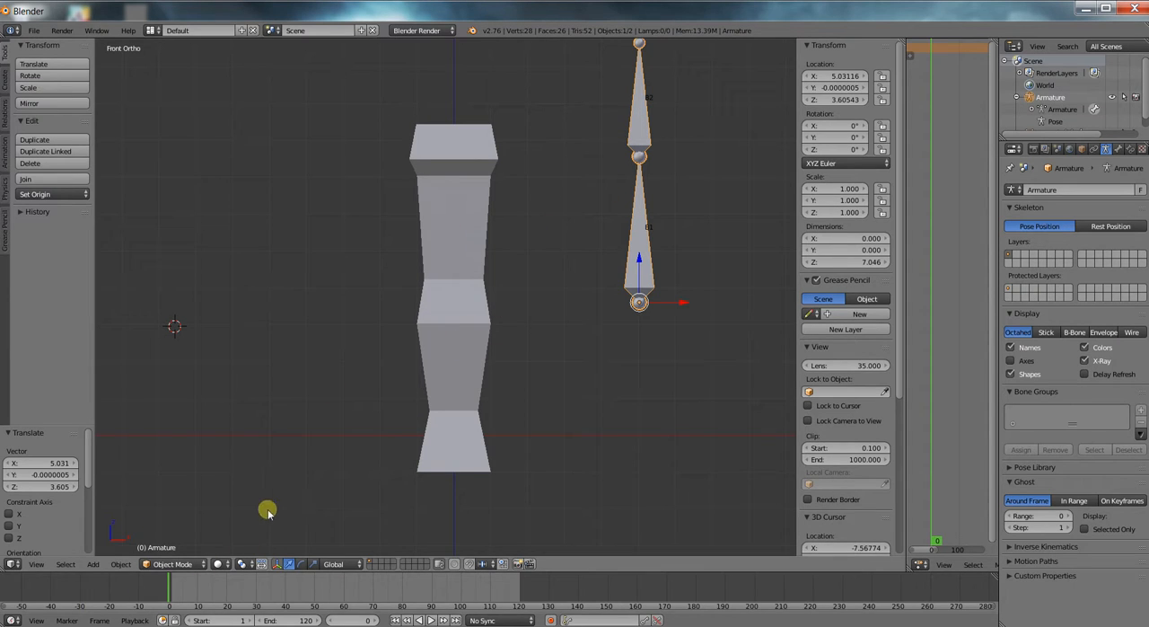
pyautogui.click(200, 566)
pyautogui.click(192, 535)
pyautogui.rightClick(638, 158)
pyautogui.press('g')
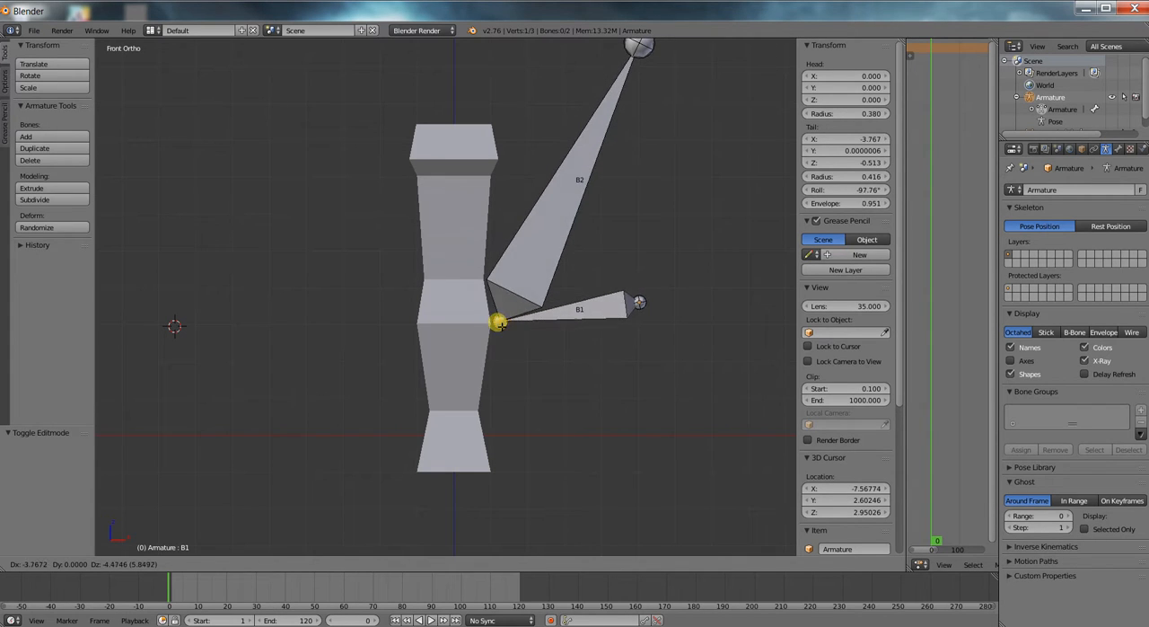
pyautogui.click(461, 450)
# Move bone B2's tip to the column's middle bulge and extrude a new bone about 4.2 units up from it.
pyautogui.rightClick(650, 52)
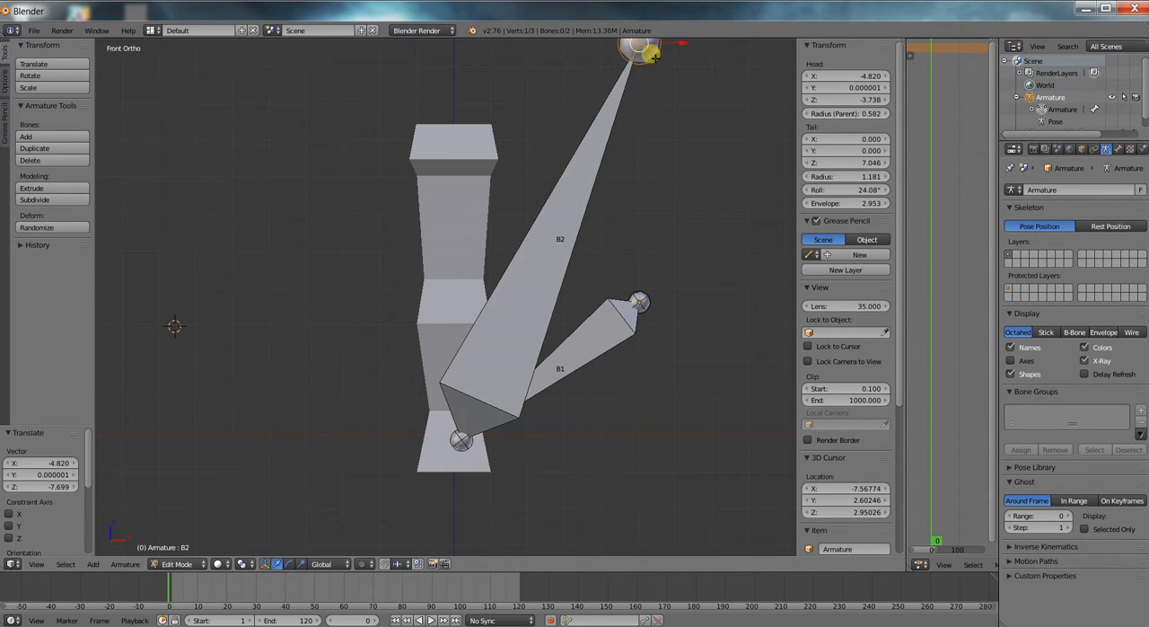
pyautogui.press('g')
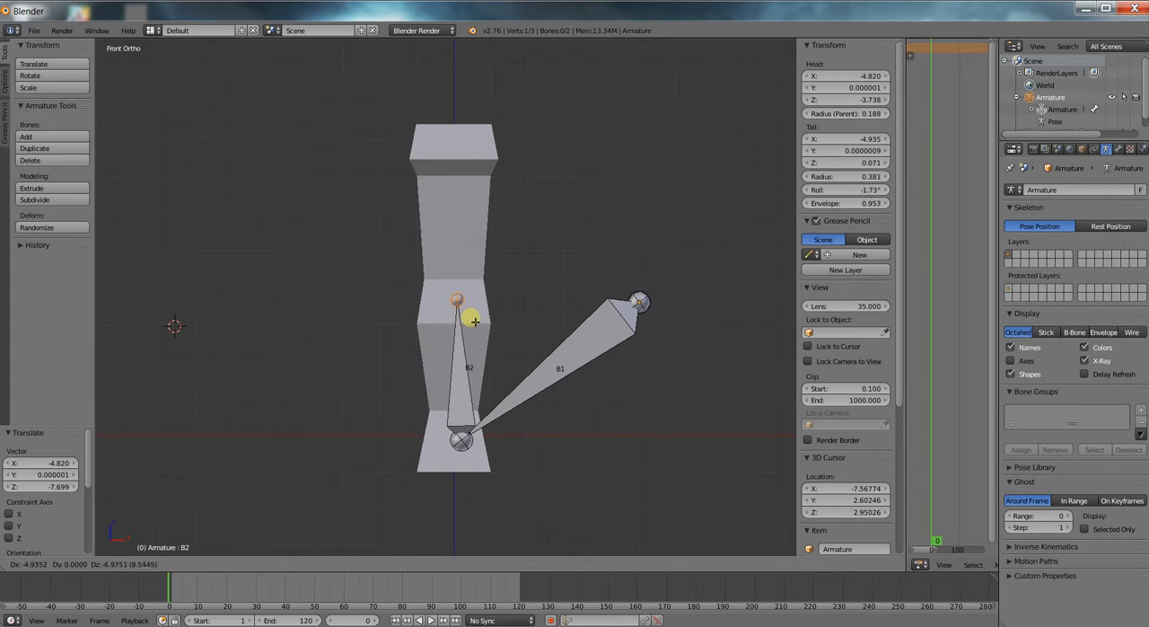
pyautogui.click(477, 321)
pyautogui.press('e')
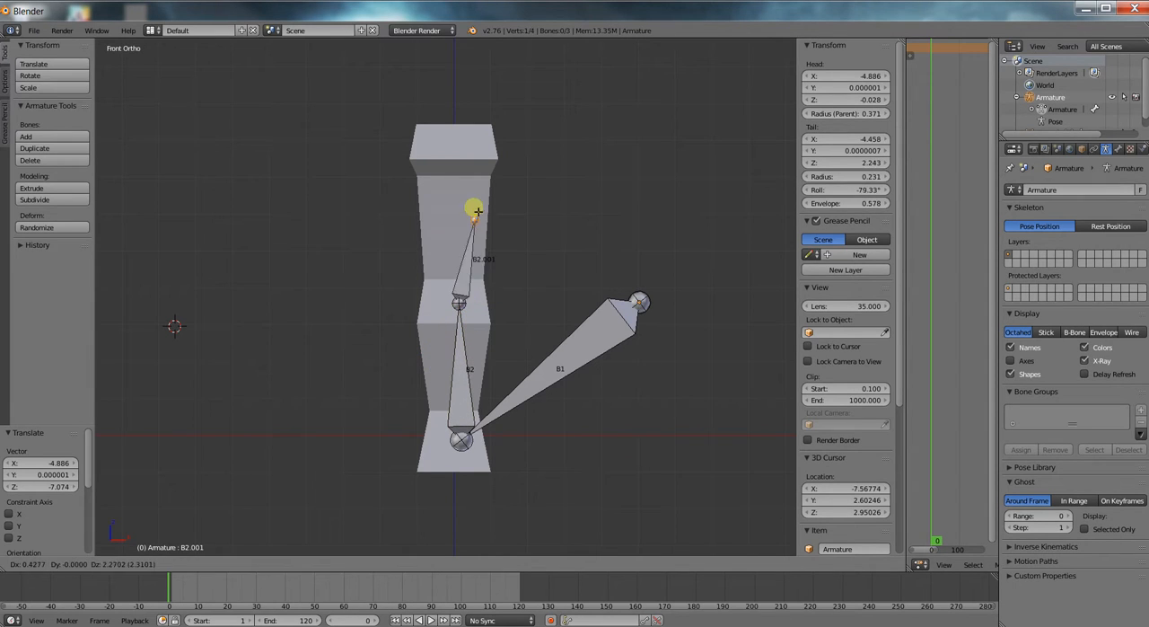
pyautogui.click(457, 148)
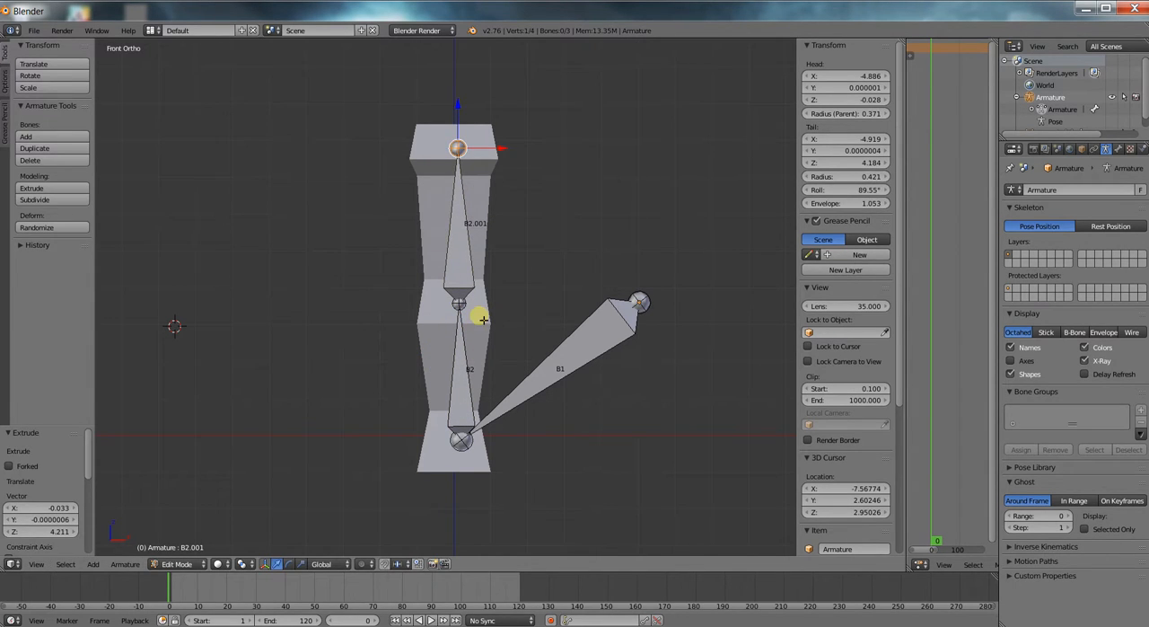
# Turn off Deform for the slanted bone B1 and return the armature to Object Mode.
pyautogui.moveTo(482, 318); pyautogui.dragTo(546, 339, button='middle')
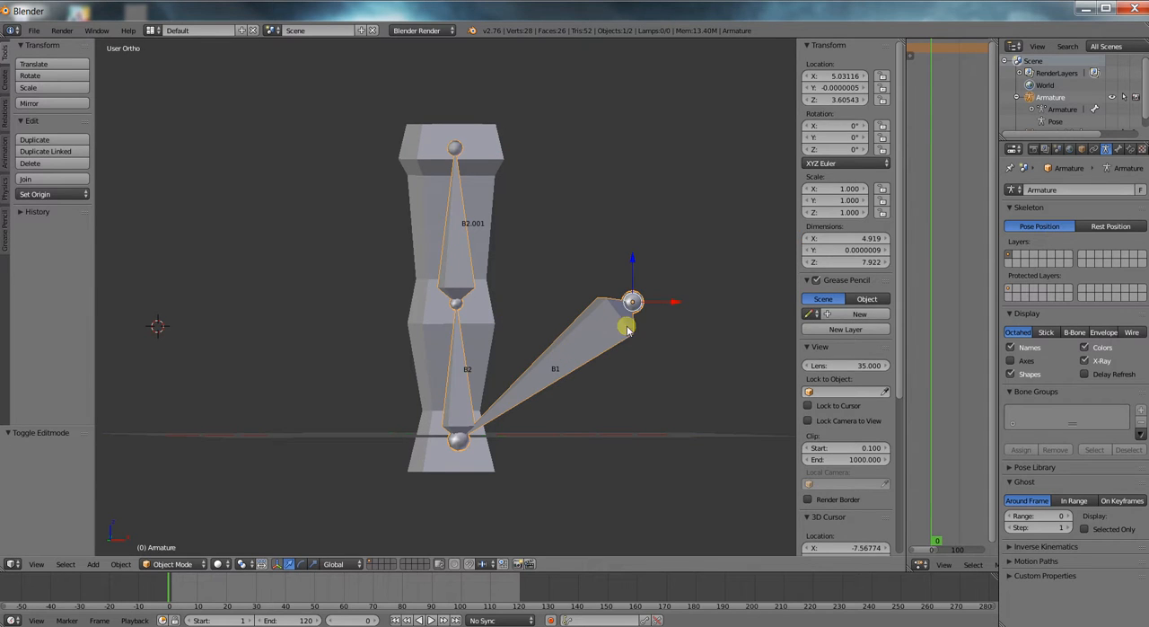
pyautogui.press('Tab')
pyautogui.rightClick(585, 339)
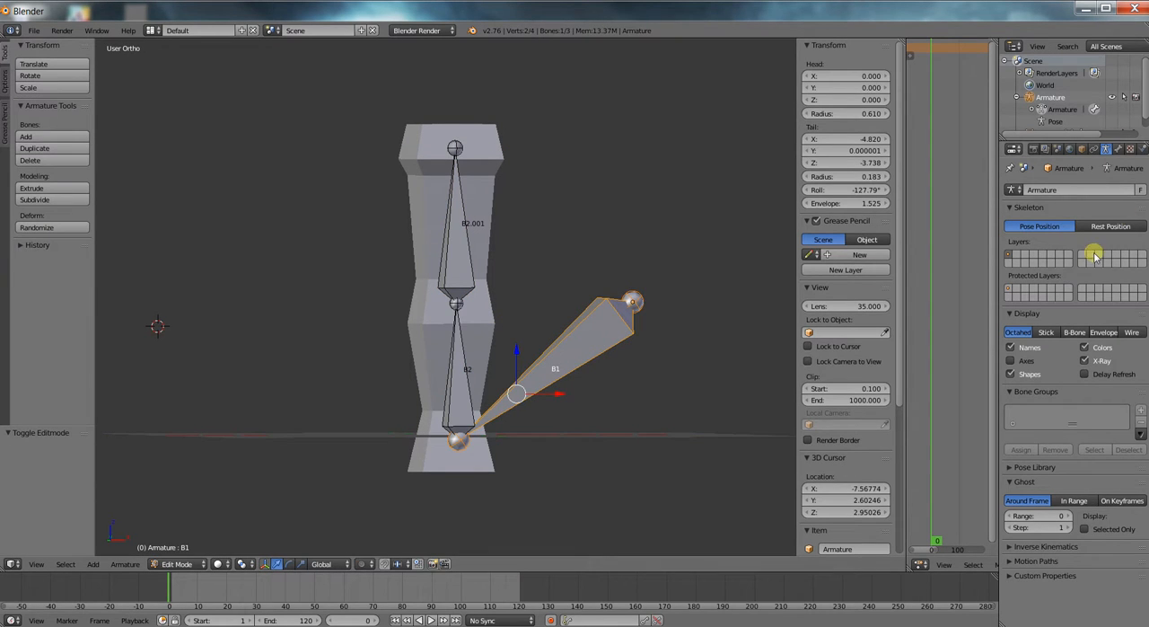
pyautogui.click(1118, 150)
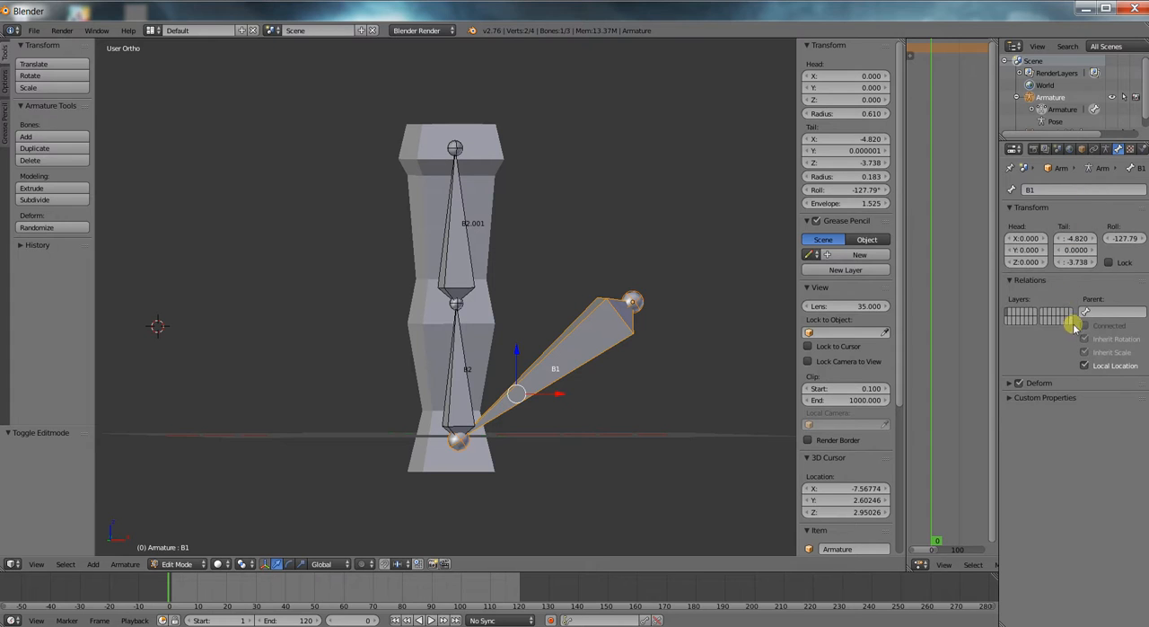
pyautogui.press('Tab')
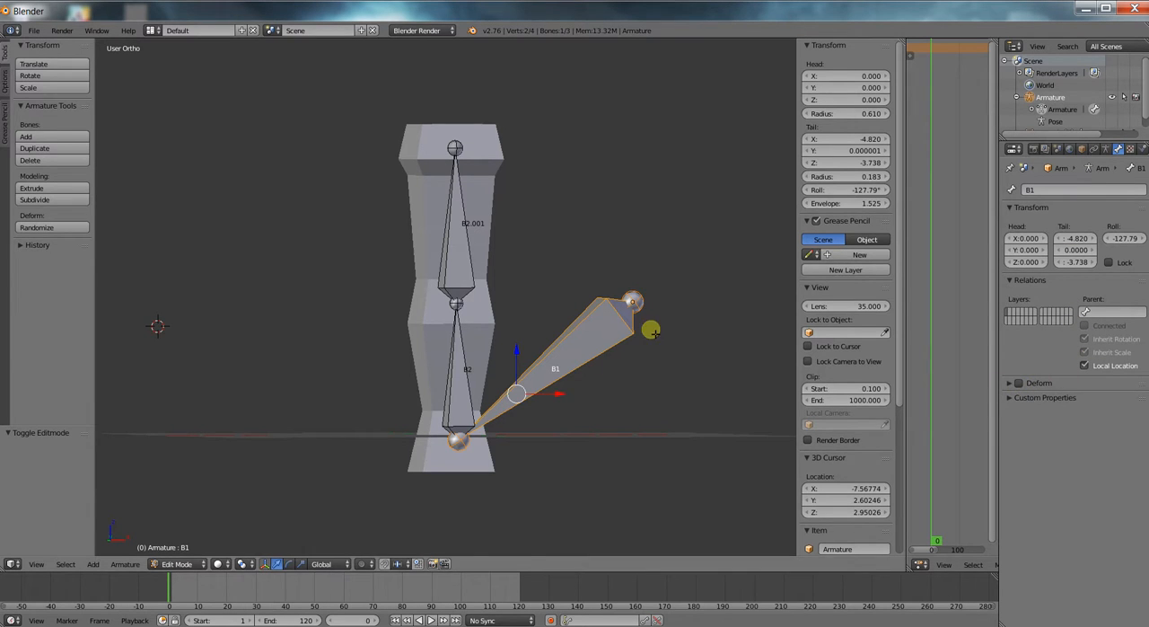
pyautogui.rightClick(444, 344)
pyautogui.rightClick(468, 259)
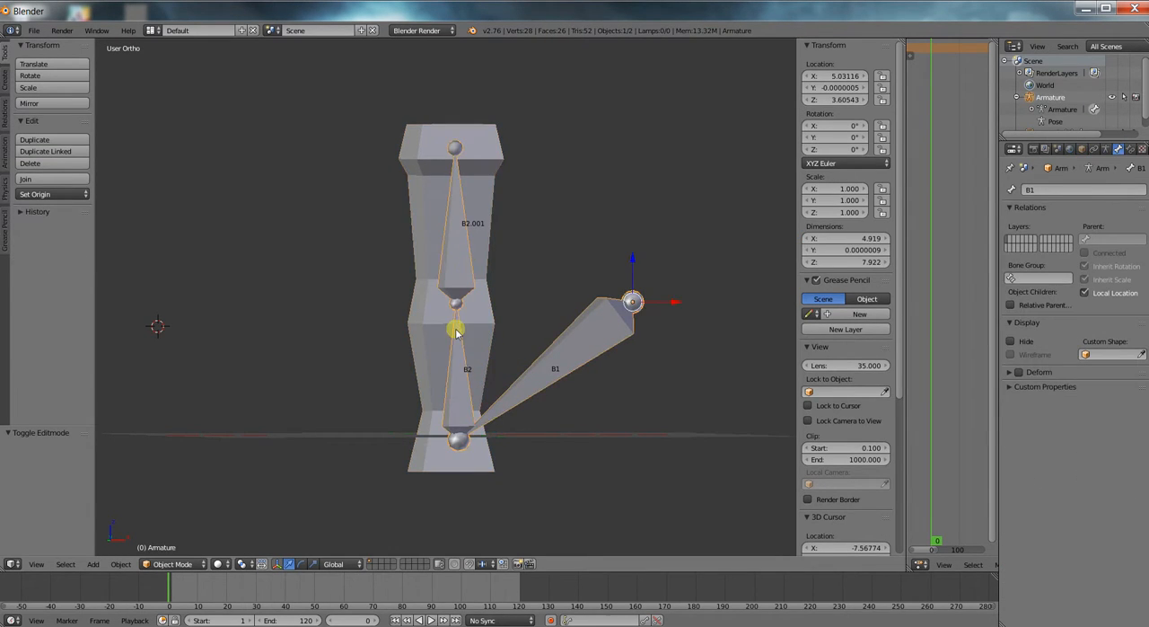
# Select the column, enter Edit Mode and add one loop cut around its middle bulge.
pyautogui.moveTo(456, 329); pyautogui.dragTo(510, 338, button='middle')
pyautogui.rightClick(409, 308)
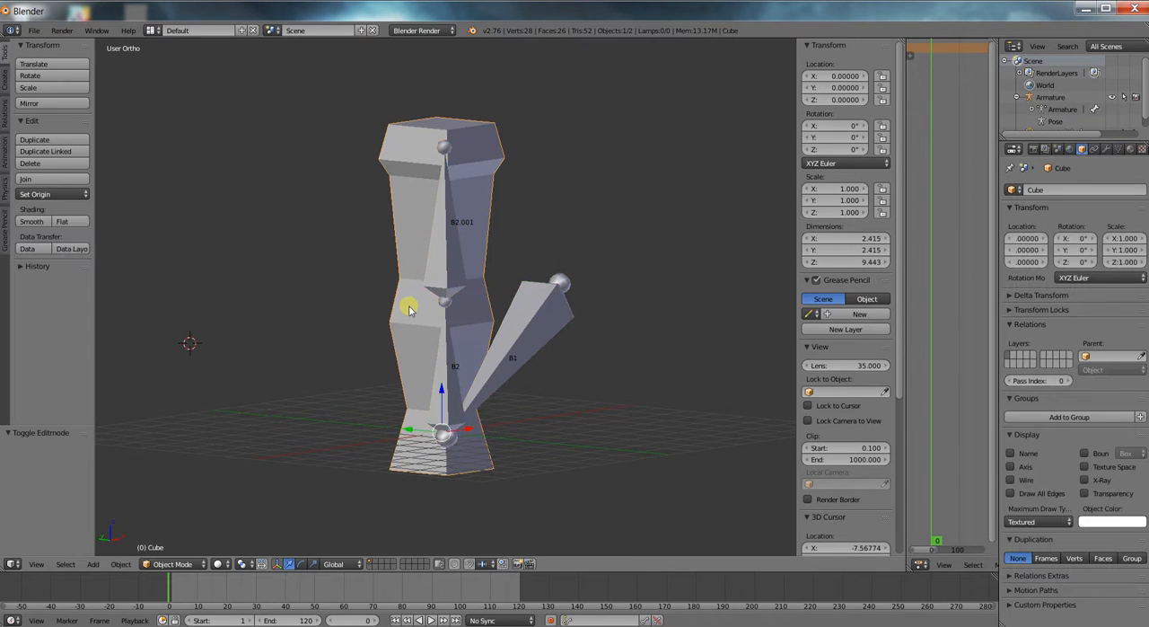
pyautogui.hotkey('ctrl', 'r')
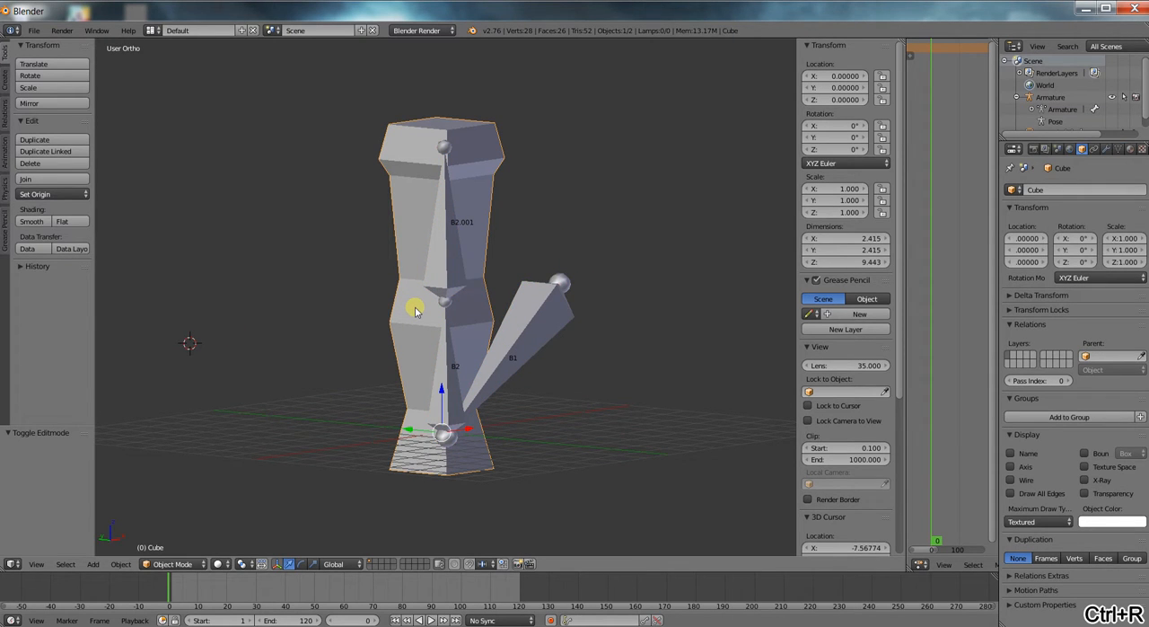
pyautogui.press('Tab')
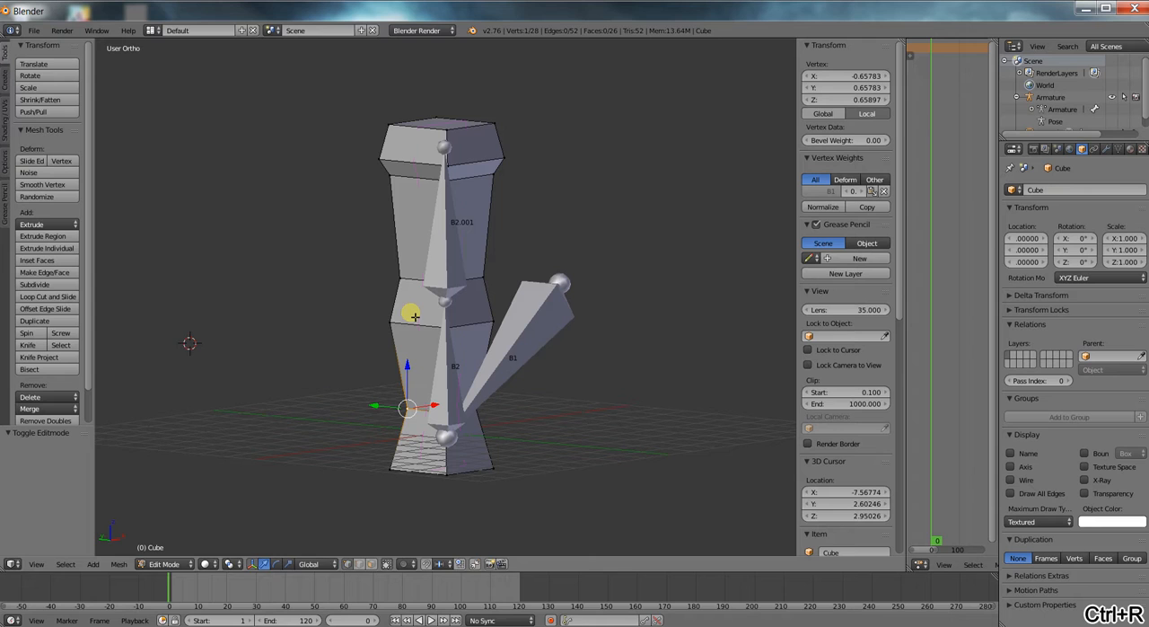
pyautogui.hotkey('ctrl', 'r')
pyautogui.click(402, 306)
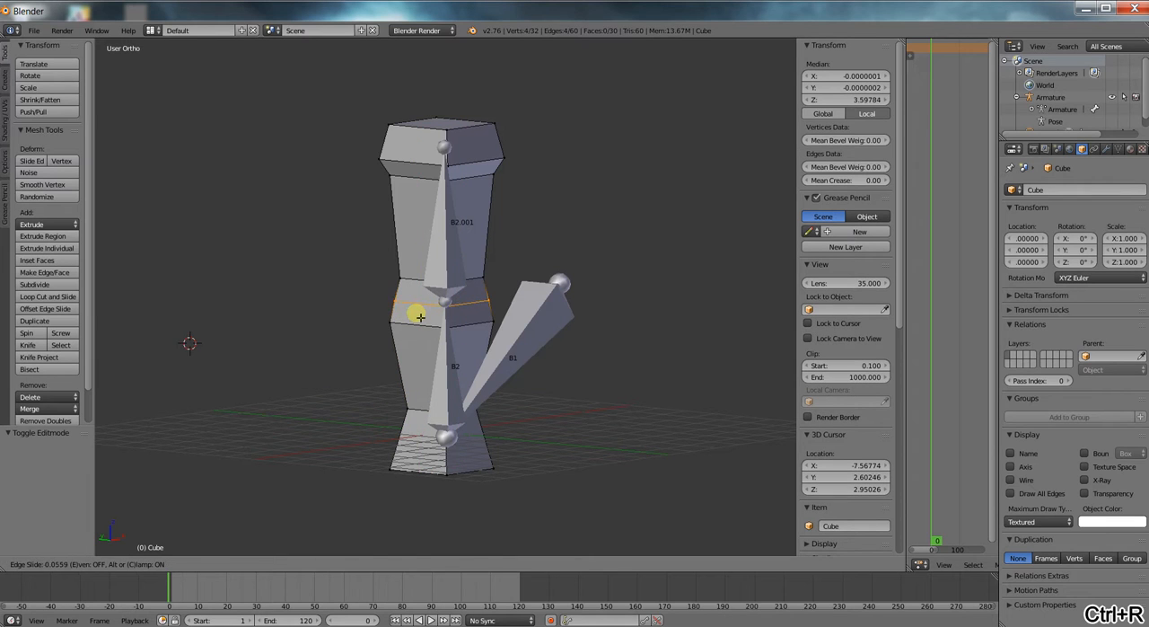
pyautogui.click(420, 316)
# Select one edge of the new loop on the column's middle bulge and scale it down.
pyautogui.scroll(3, 475, 305)
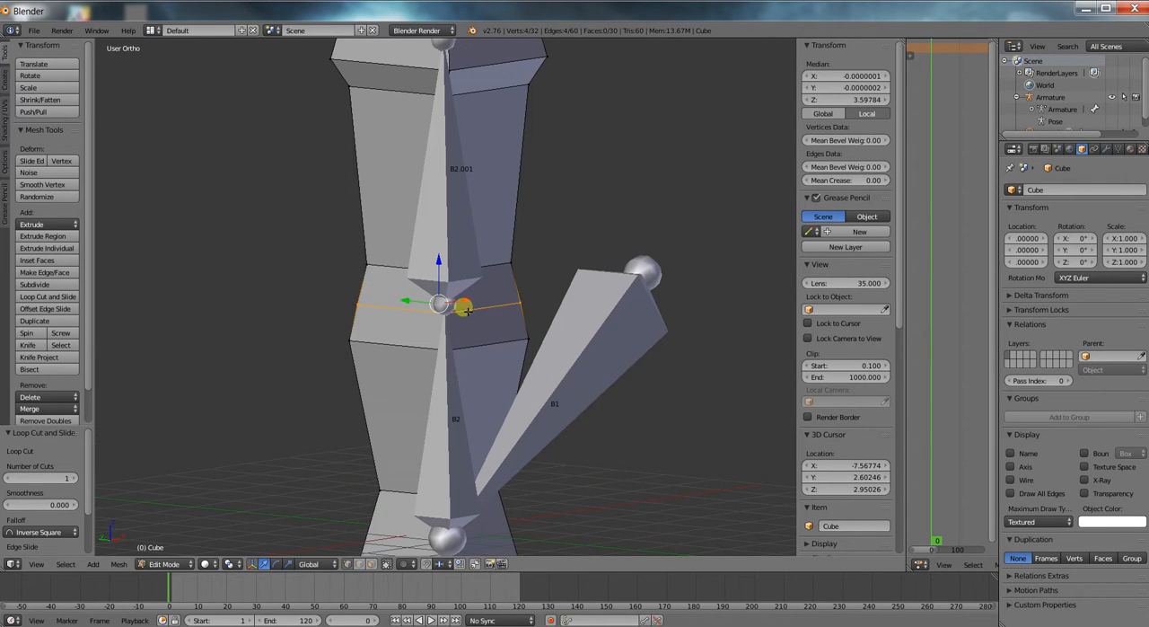
pyautogui.rightClick(456, 310)
pyautogui.keyDown('shift'); pyautogui.rightClick(509, 305); pyautogui.keyUp('shift')
pyautogui.press('s')
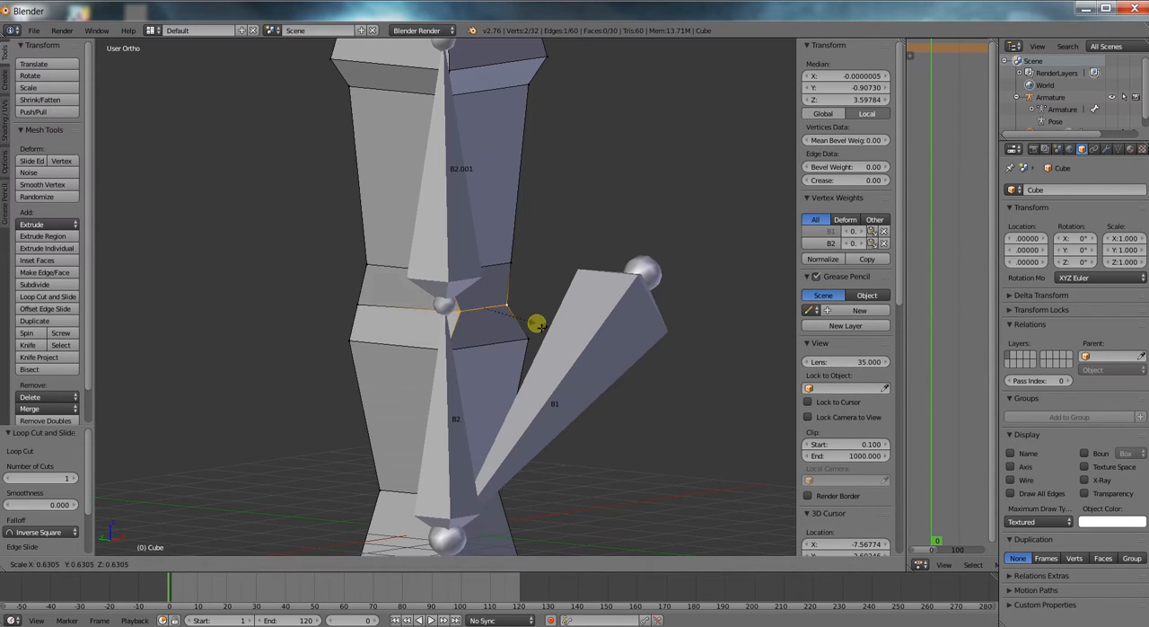
pyautogui.click(513, 320)
# Adjust the height of the column's middle edge with two moves along Z and return to Object Mode.
pyautogui.moveTo(513, 321); pyautogui.dragTo(588, 327, button='middle')
pyautogui.press('g')
pyautogui.press('z')
pyautogui.click(479, 277)
pyautogui.press('g')
pyautogui.press('z')
pyautogui.click(485, 294)
pyautogui.scroll(-3, 505, 326)
pyautogui.press('Tab')
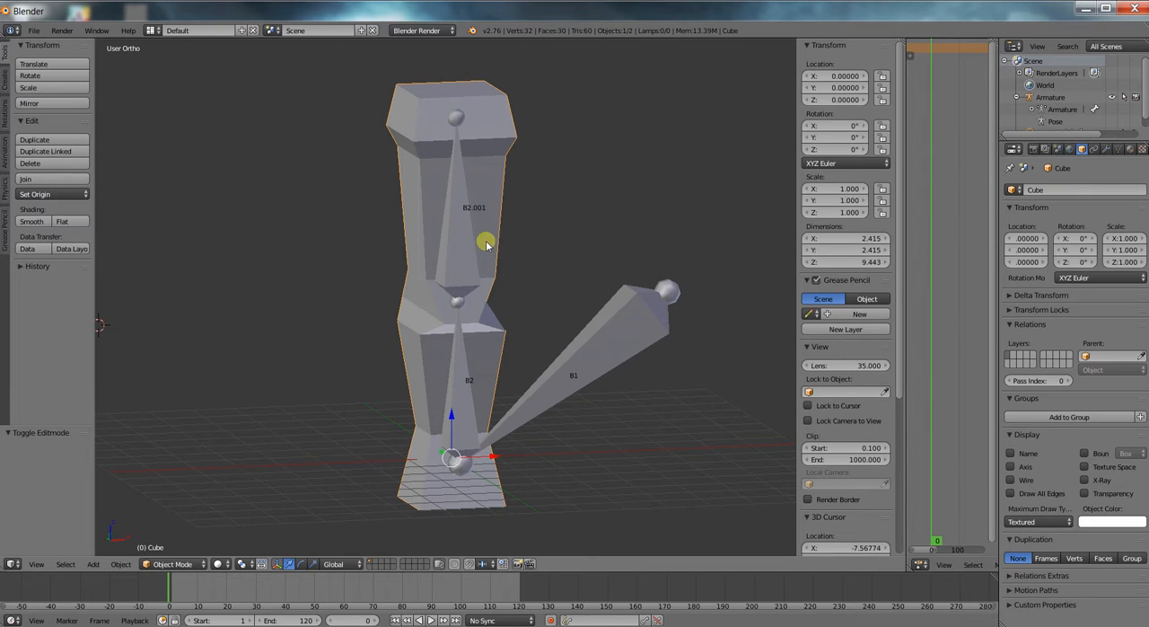
# Select the column together with the armature and parent them with automatic weights.
pyautogui.rightClick(579, 351)
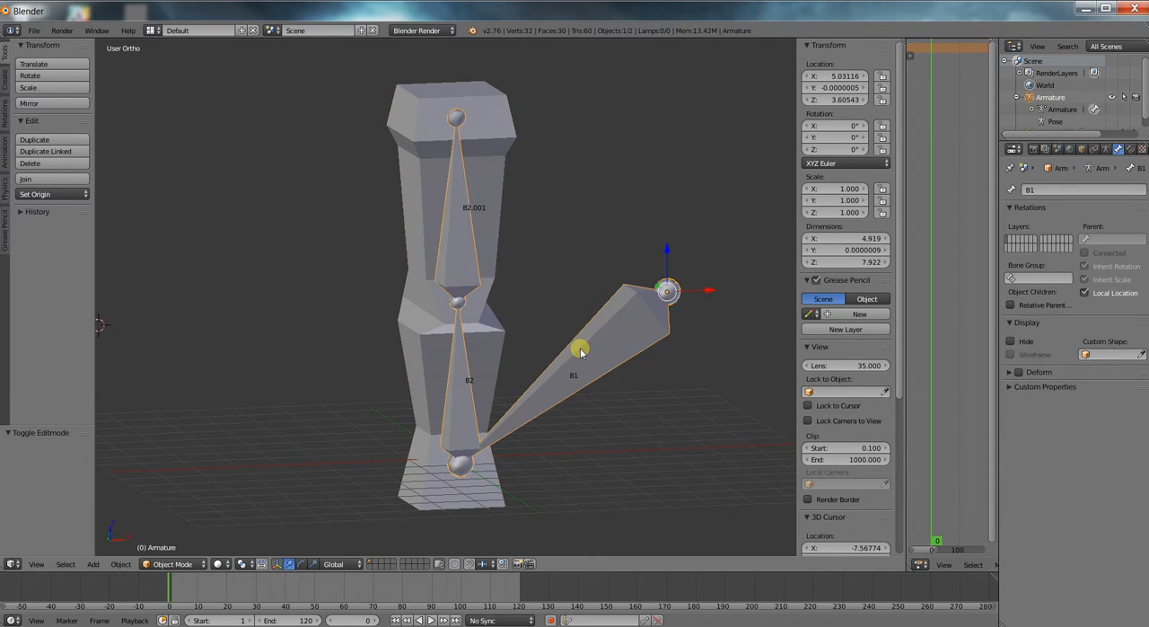
pyautogui.rightClick(483, 182)
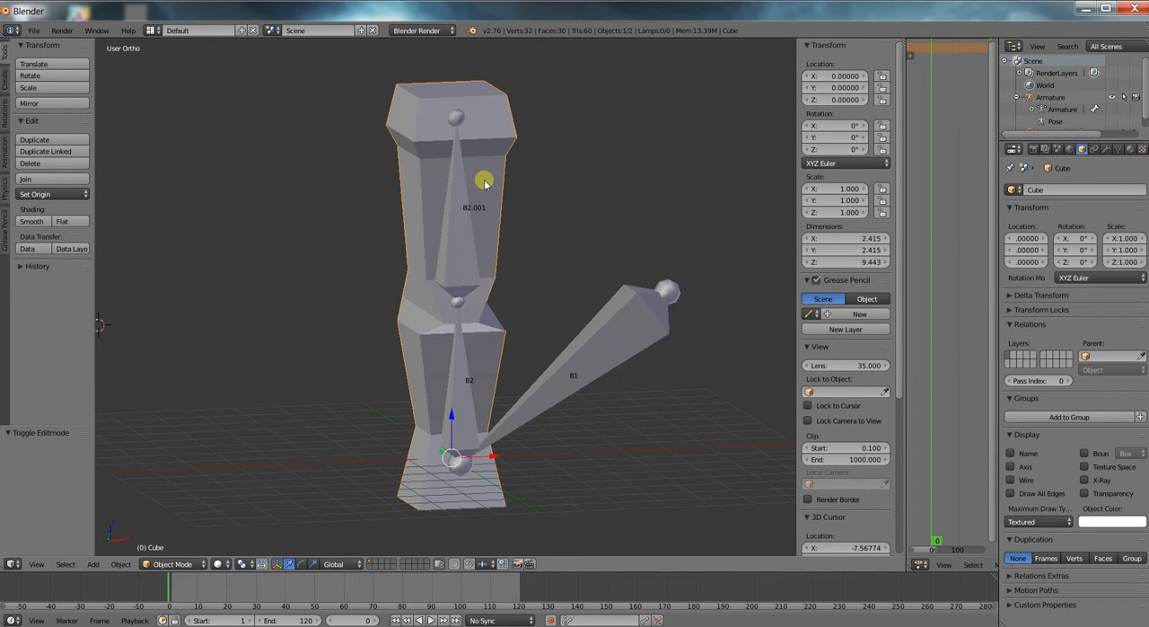
pyautogui.keyDown('shift'); pyautogui.rightClick(617, 332); pyautogui.keyUp('shift')
pyautogui.scroll(-1, 507, 296)
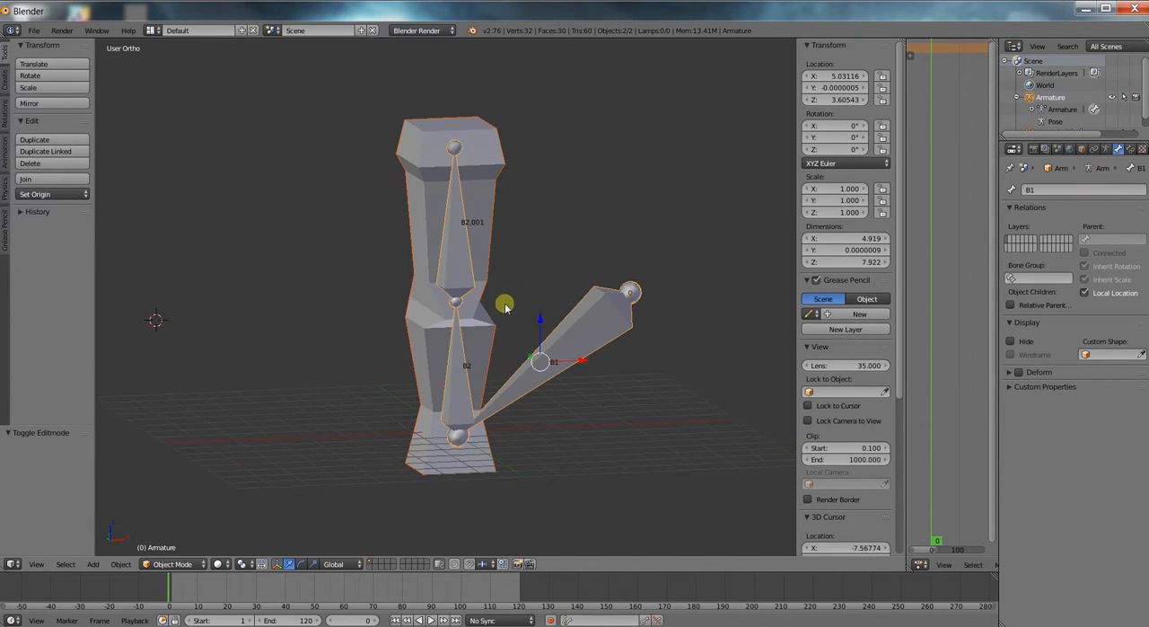
pyautogui.hotkey('ctrl', 'p')
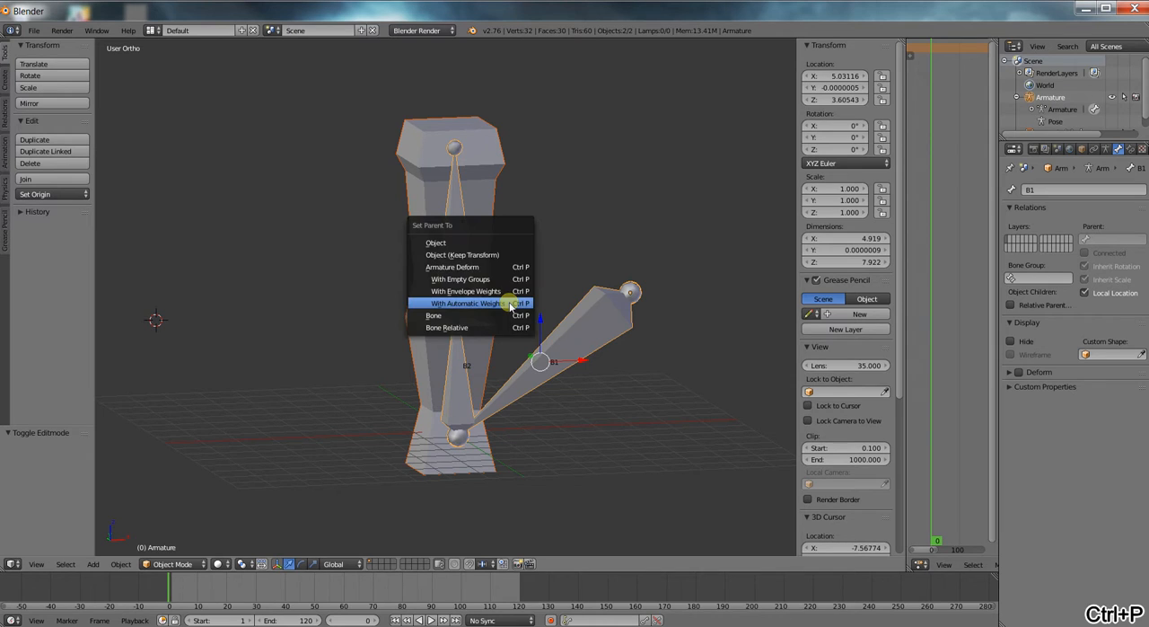
pyautogui.click(508, 306)
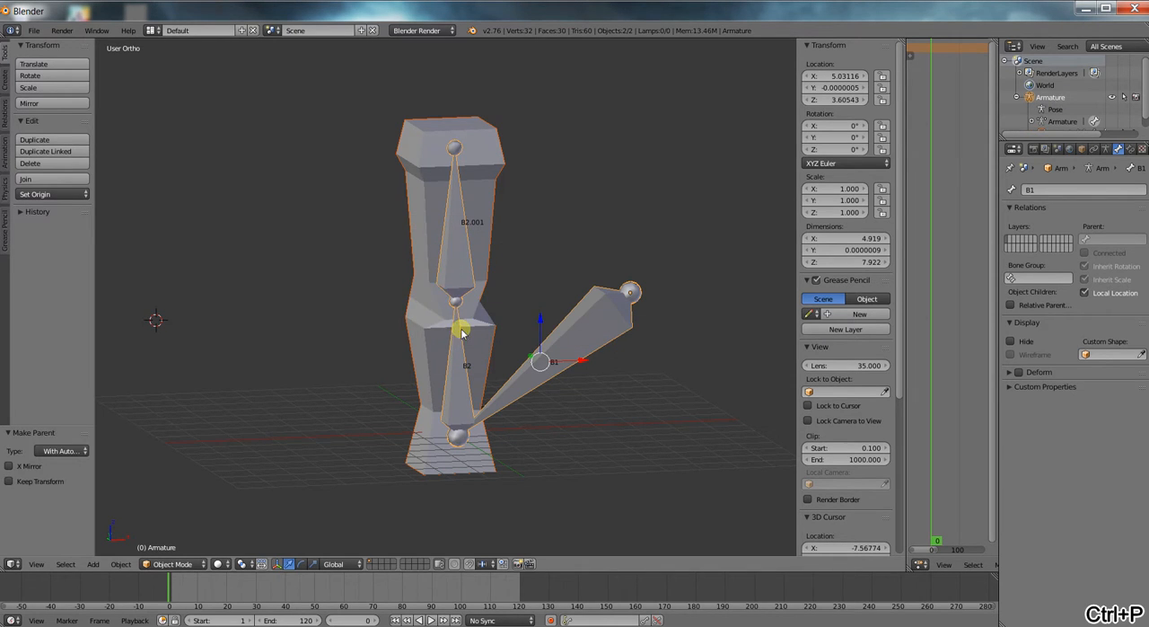
# Select the upper bone B2.001, switch to Pose Mode and test rotating it twice, cancelling each rotation.
pyautogui.press('Tab')
pyautogui.rightClick(456, 256)
pyautogui.click(167, 564)
pyautogui.click(180, 519)
pyautogui.press('r')
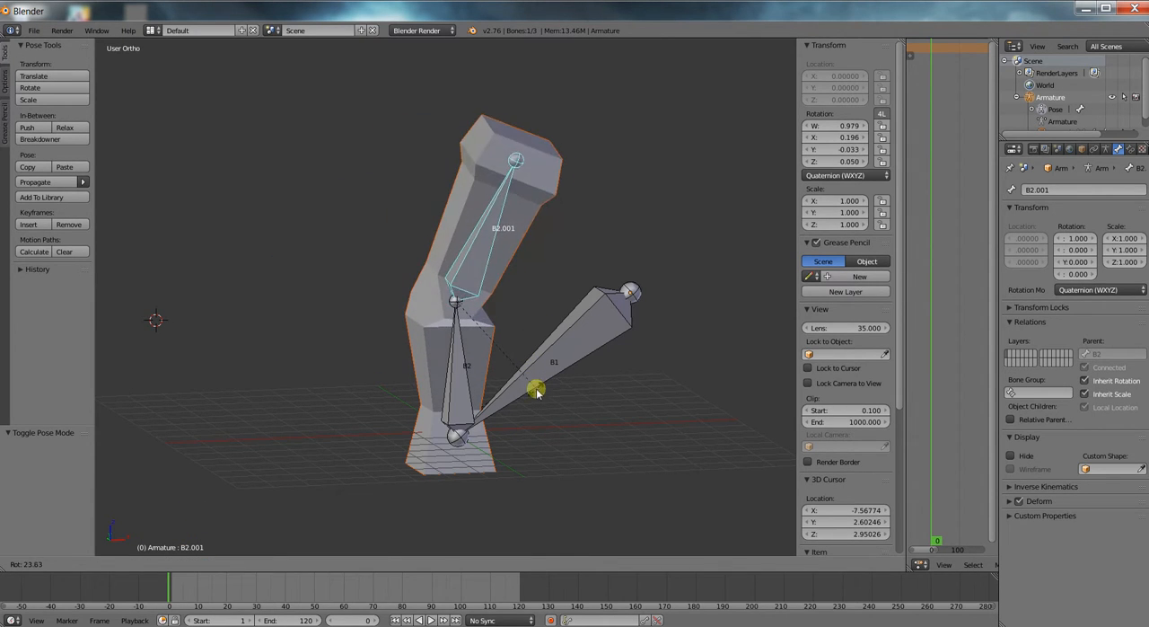
pyautogui.press('Escape')
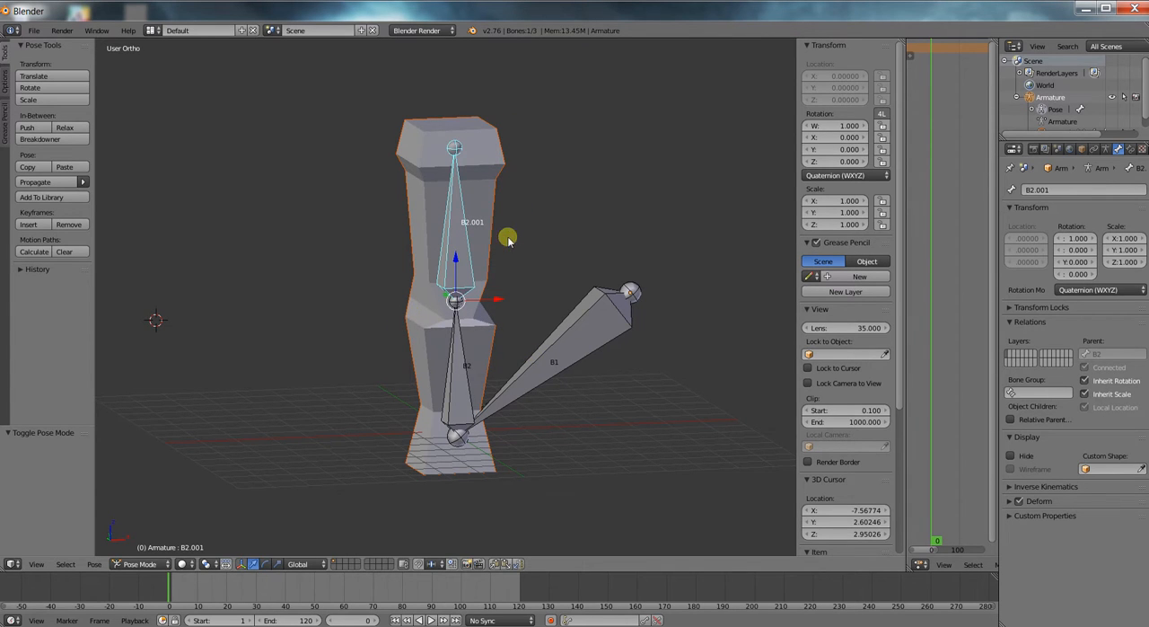
pyautogui.press('r')
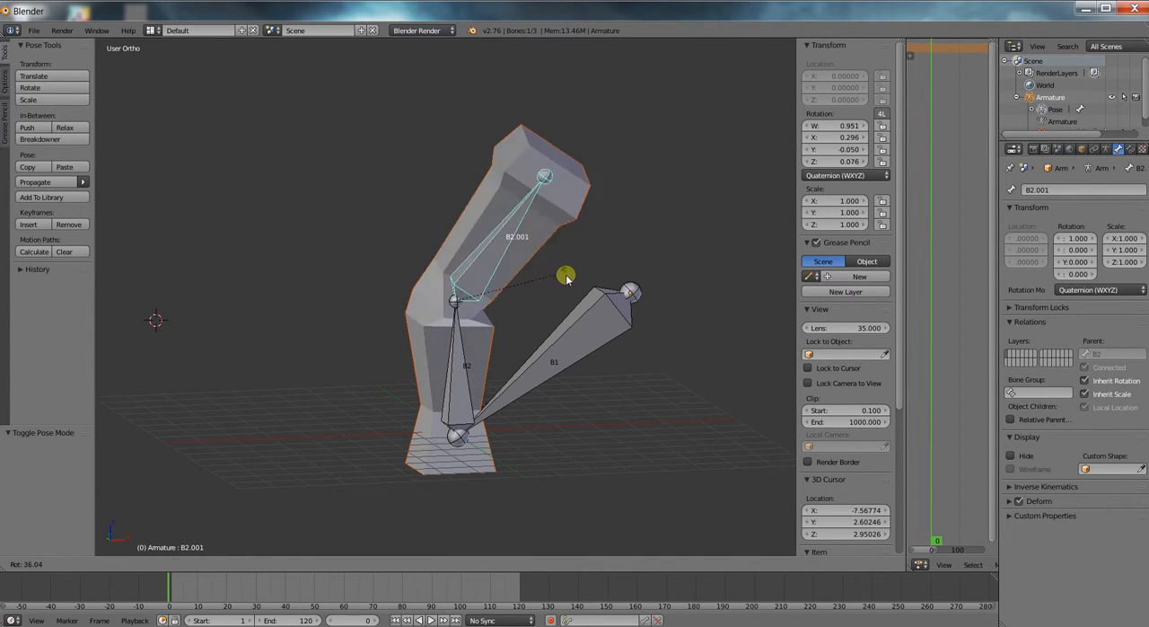
pyautogui.press('Escape')
# Test rotating the root bone B1 and the lower bone B2, cancelling each rotation.
pyautogui.rightClick(609, 325)
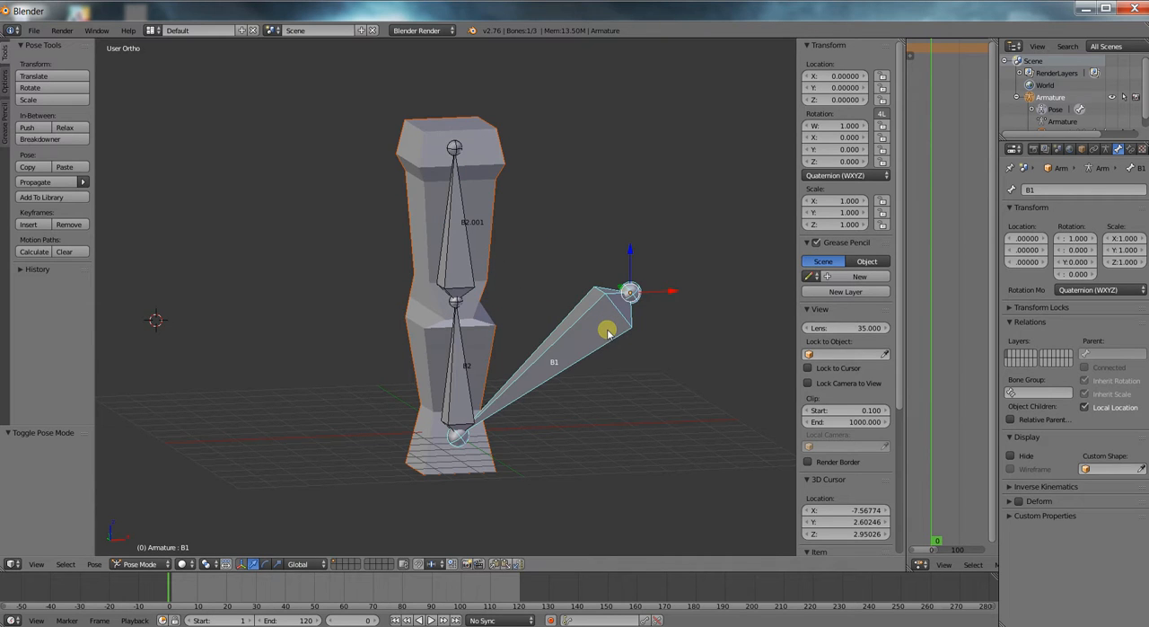
pyautogui.press('r')
pyautogui.press('Escape')
pyautogui.rightClick(521, 348)
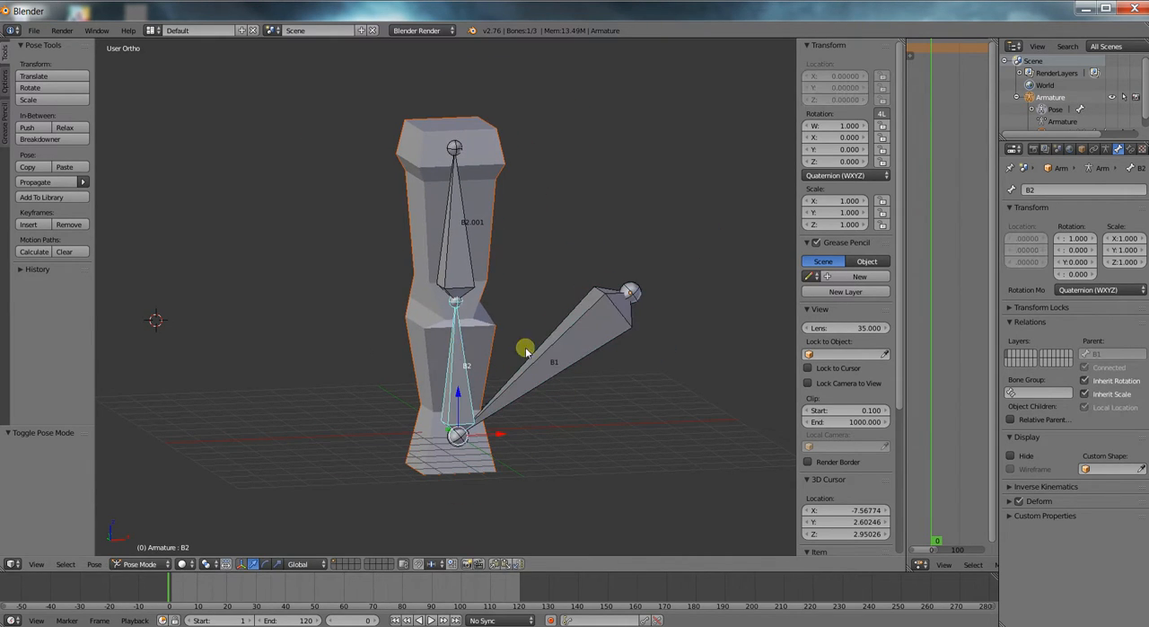
pyautogui.press('r')
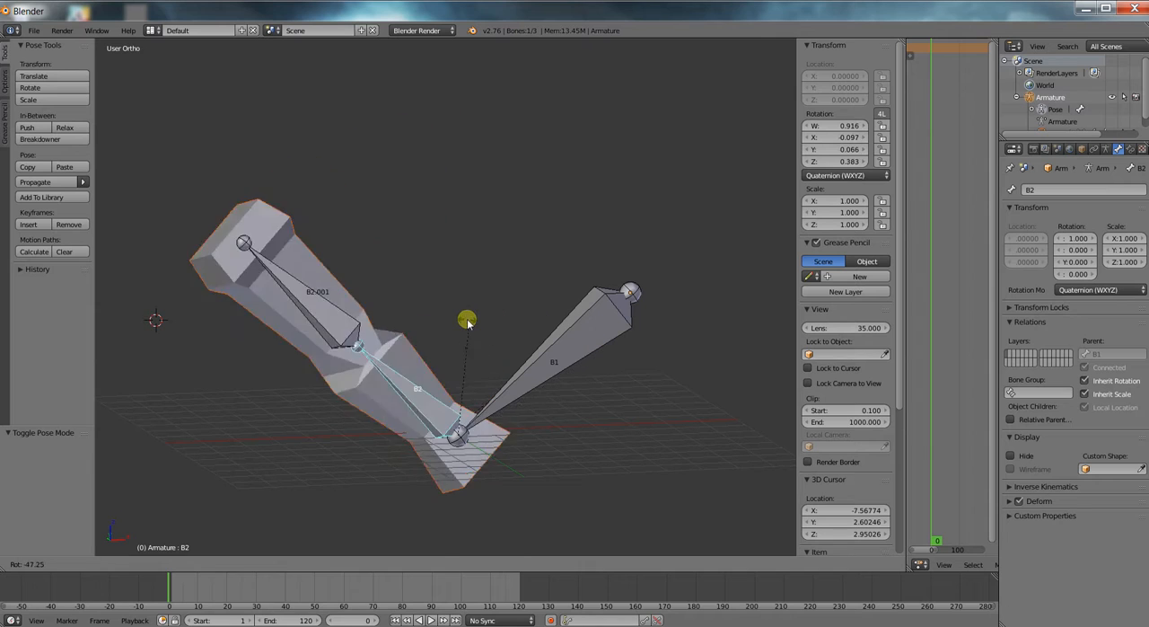
pyautogui.rightClick(466, 321)
# Rotate the lower bone B2 by about -49.5° and the upper bone B2.001 by about 79.8°.
pyautogui.press('r')
pyautogui.click(397, 263)
pyautogui.rightClick(302, 286)
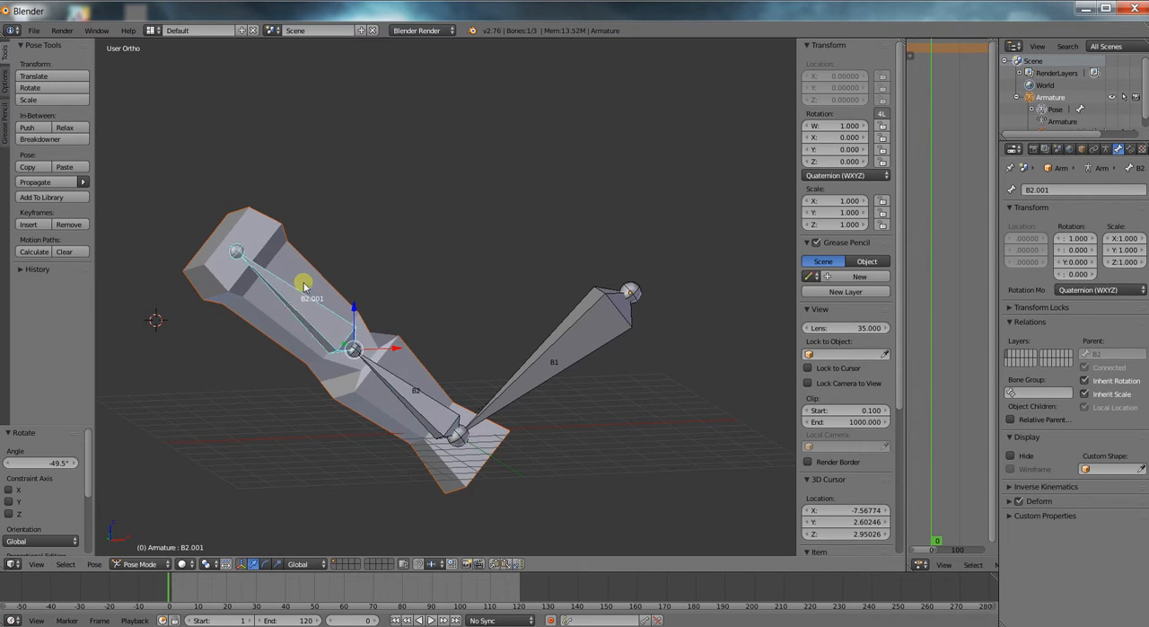
pyautogui.press('r')
pyautogui.click(441, 272)
pyautogui.hotkey('alt', 'z')
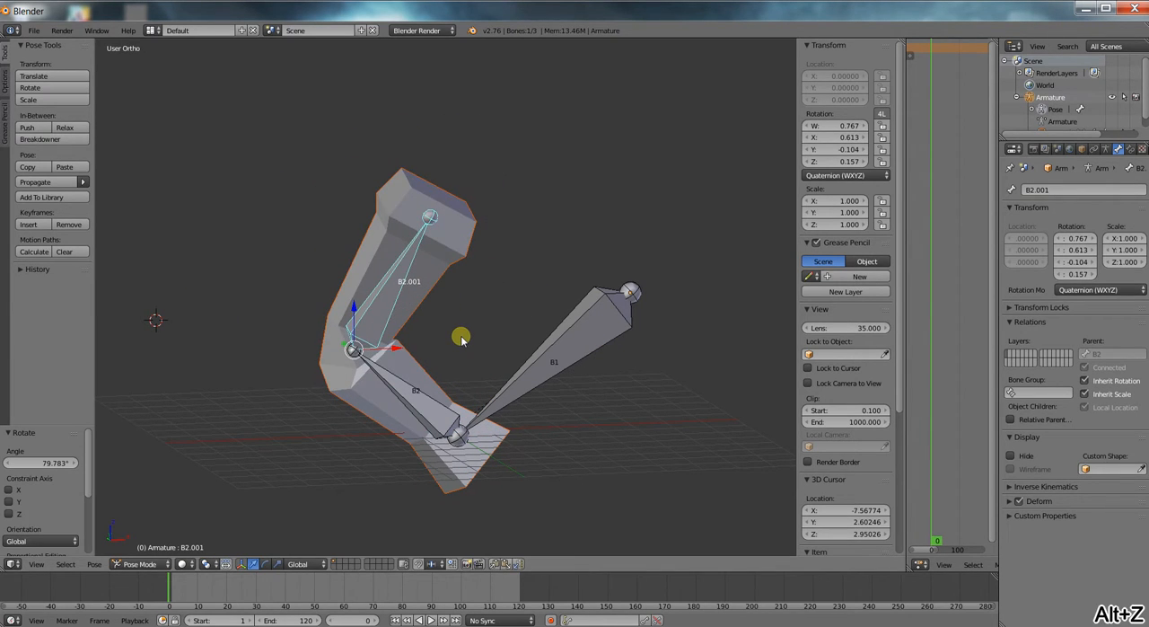
# Undo the test rotations of both column bones.
pyautogui.hotkey('ctrl', 'z')
pyautogui.hotkey('ctrl', 'z')
pyautogui.hotkey('ctrl', 'z')
pyautogui.hotkey('ctrl', 'z')
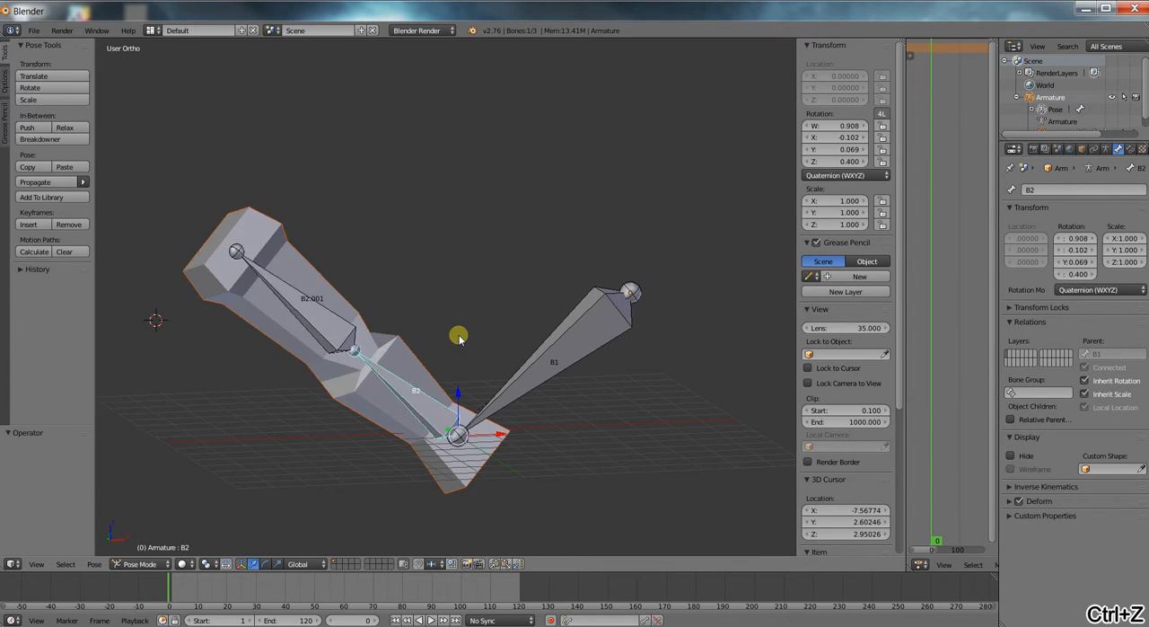
pyautogui.hotkey('ctrl', 'z')
pyautogui.hotkey('ctrl', 'z')
pyautogui.hotkey('ctrl', 'z')
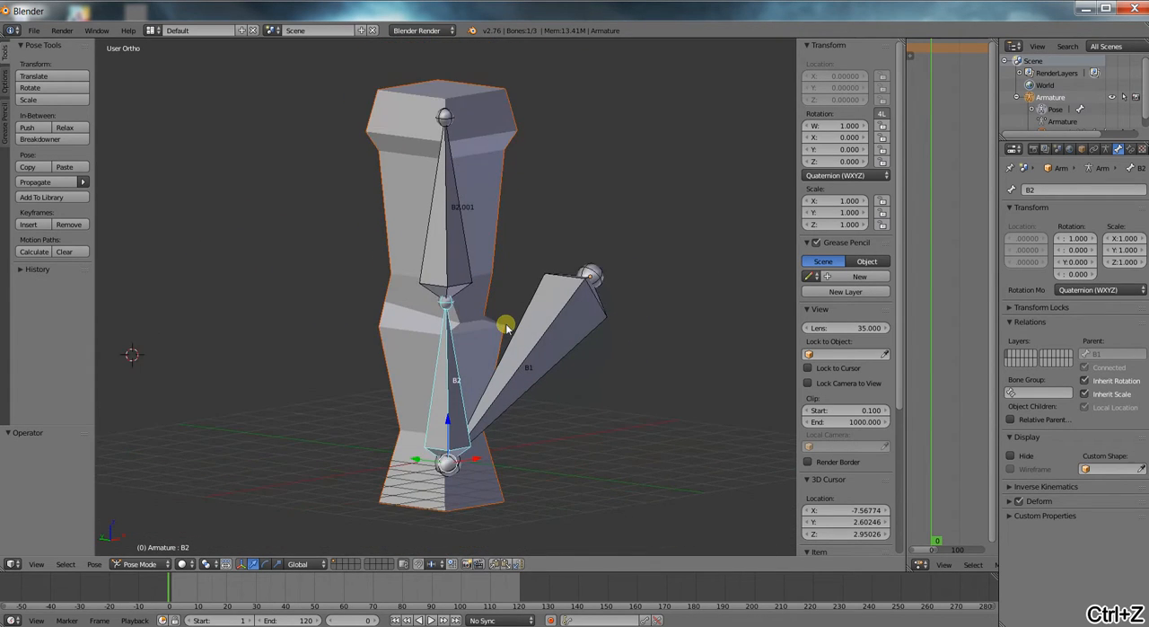
# Select the upper bone B2.001, leave Pose Mode, select the column mesh and switch it to Weight Paint mode.
pyautogui.rightClick(441, 238)
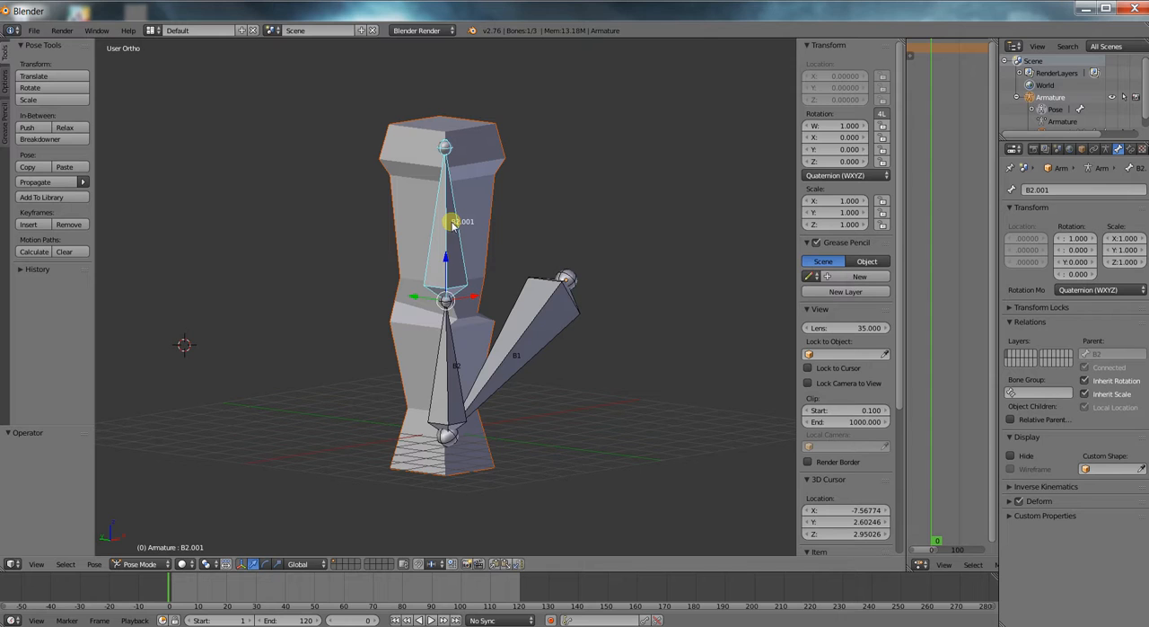
pyautogui.rightClick(417, 221)
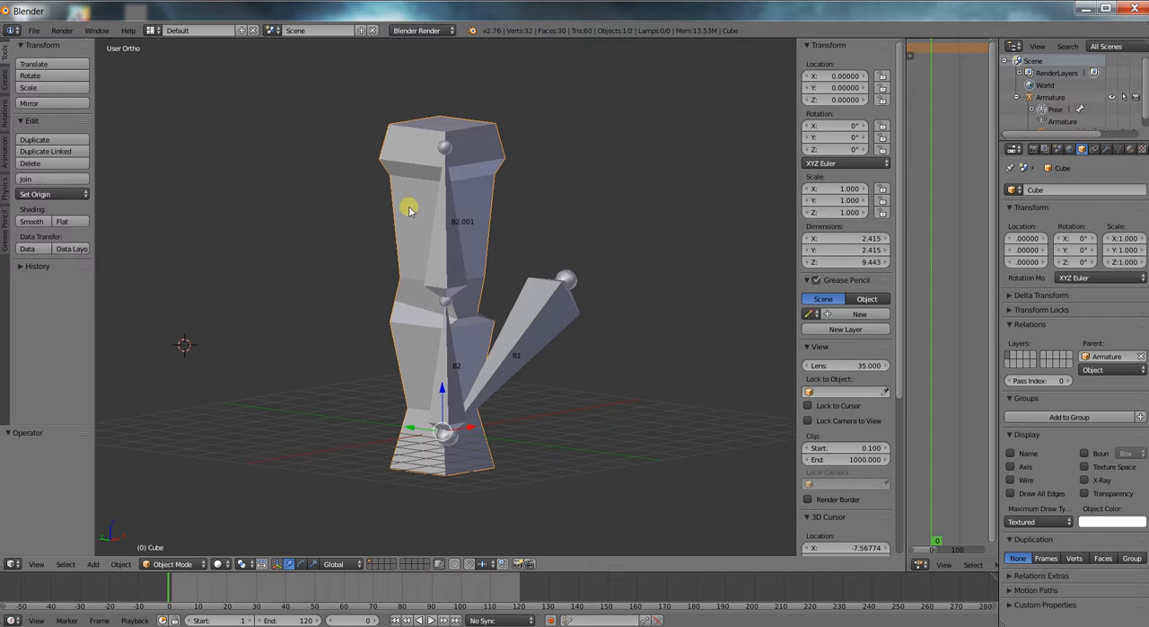
pyautogui.click(196, 564)
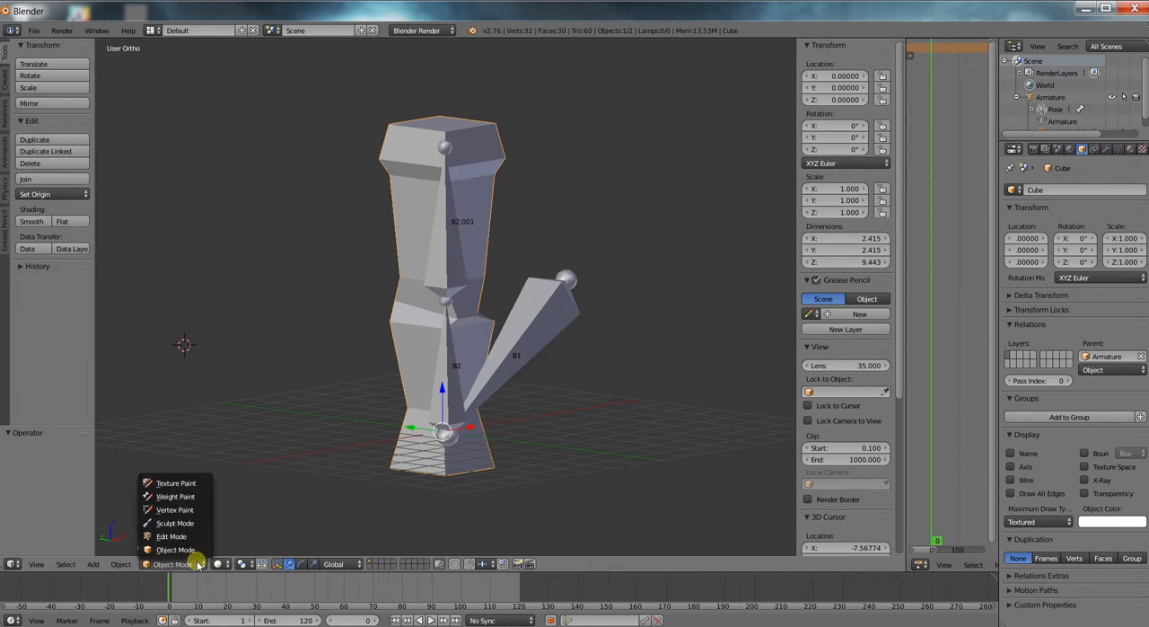
pyautogui.click(179, 496)
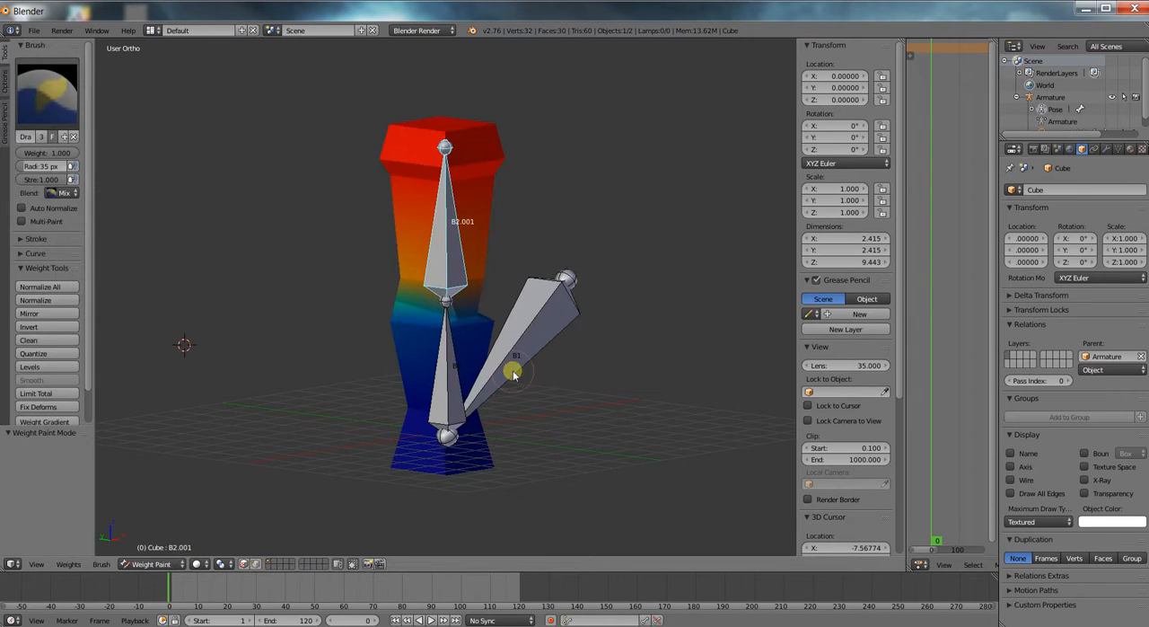
# Rotate the upper bone B2.001 by about 24° and back by about -13.3° to test its weights on the column.
pyautogui.moveTo(526, 382)
pyautogui.mouseDown(button='middle')
pyautogui.moveTo(544, 358)
pyautogui.moveTo(526, 330)
pyautogui.moveTo(468, 331)
pyautogui.mouseUp(button='middle')
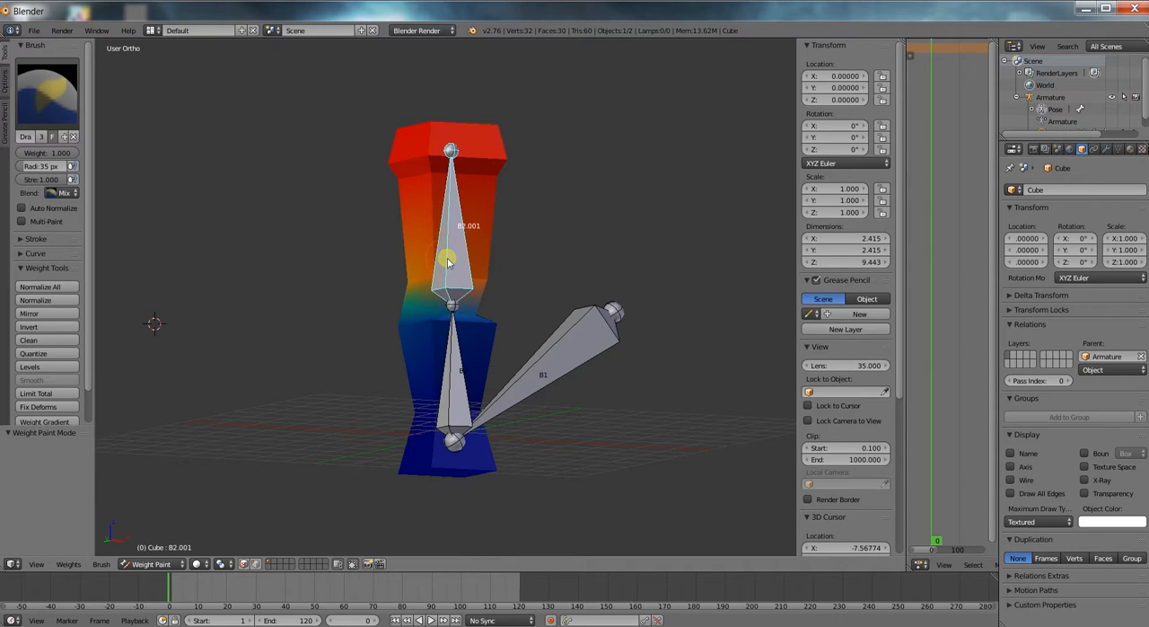
pyautogui.moveTo(449, 159); pyautogui.dragTo(441, 206, button='middle')
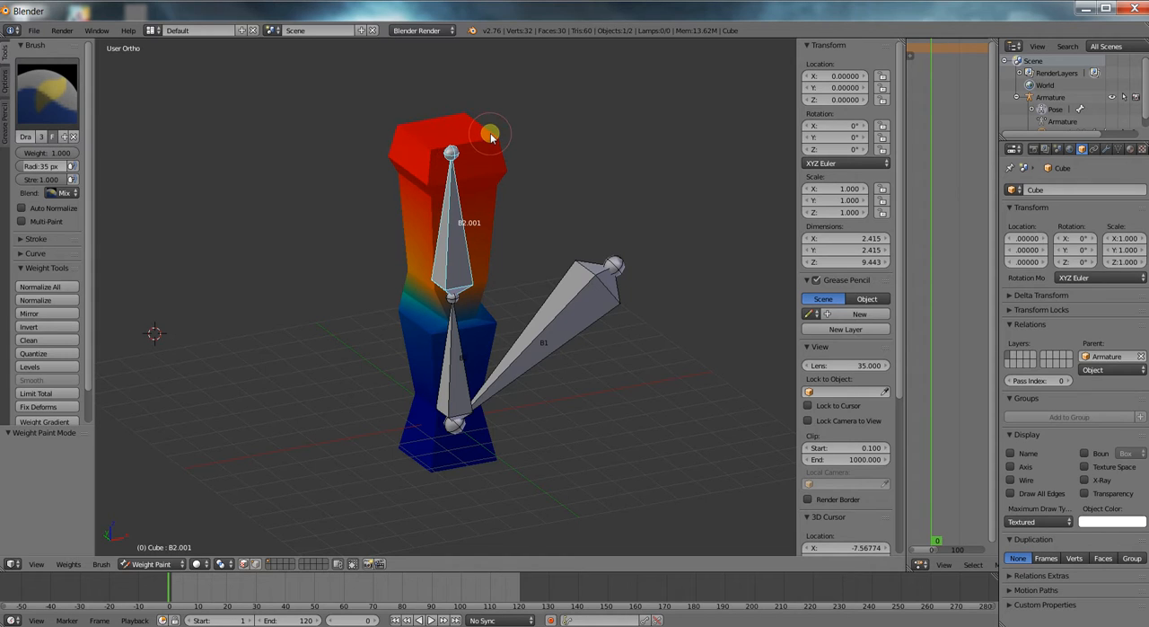
pyautogui.moveTo(441, 185); pyautogui.dragTo(471, 164, button='middle')
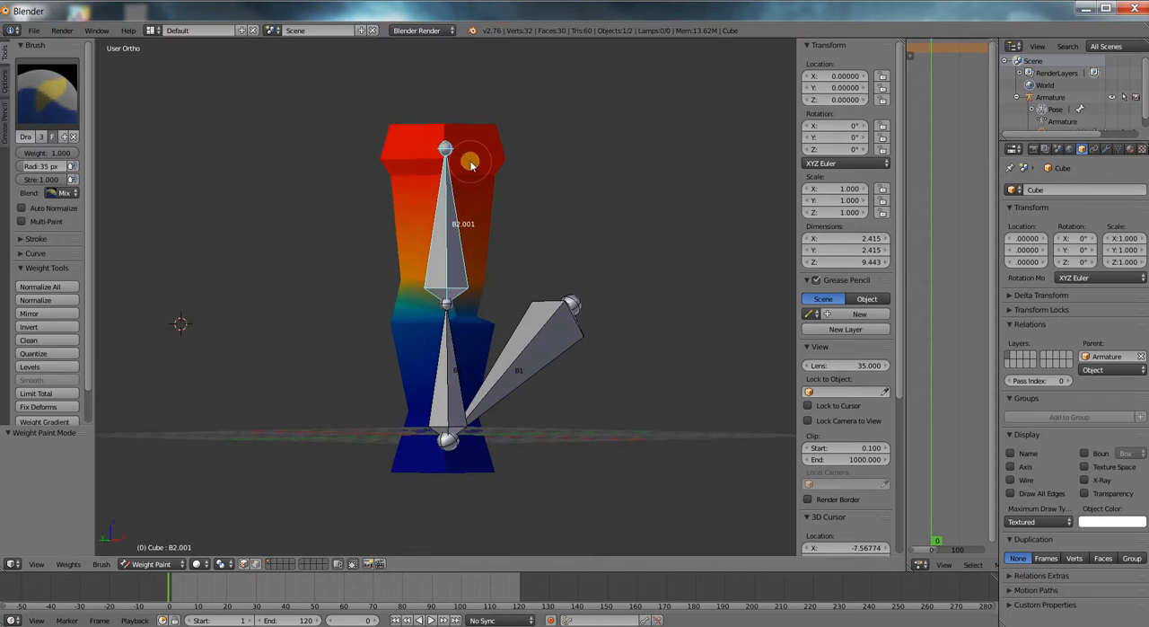
pyautogui.scroll(3, 403, 313)
pyautogui.scroll(-2, 395, 479)
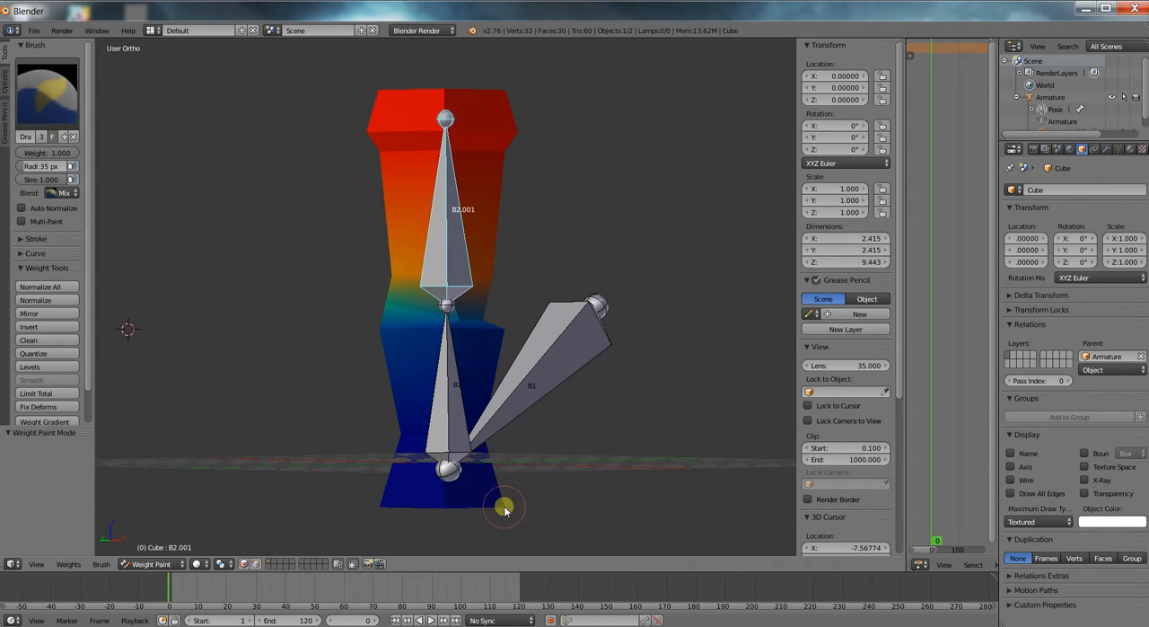
pyautogui.press('r')
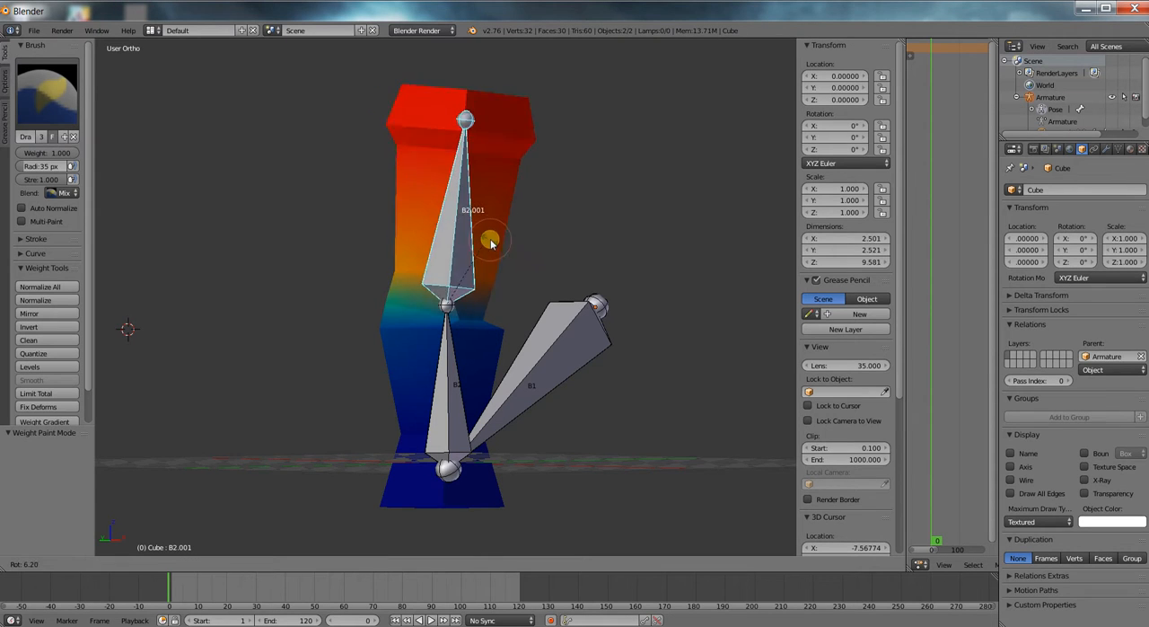
pyautogui.click(500, 259)
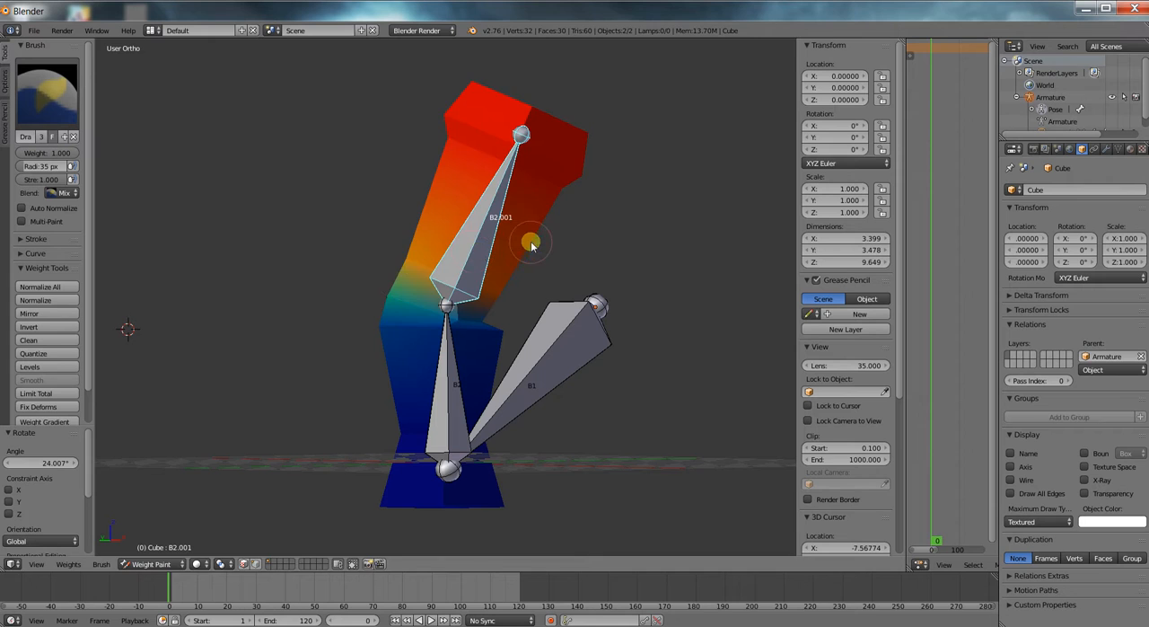
pyautogui.press('r')
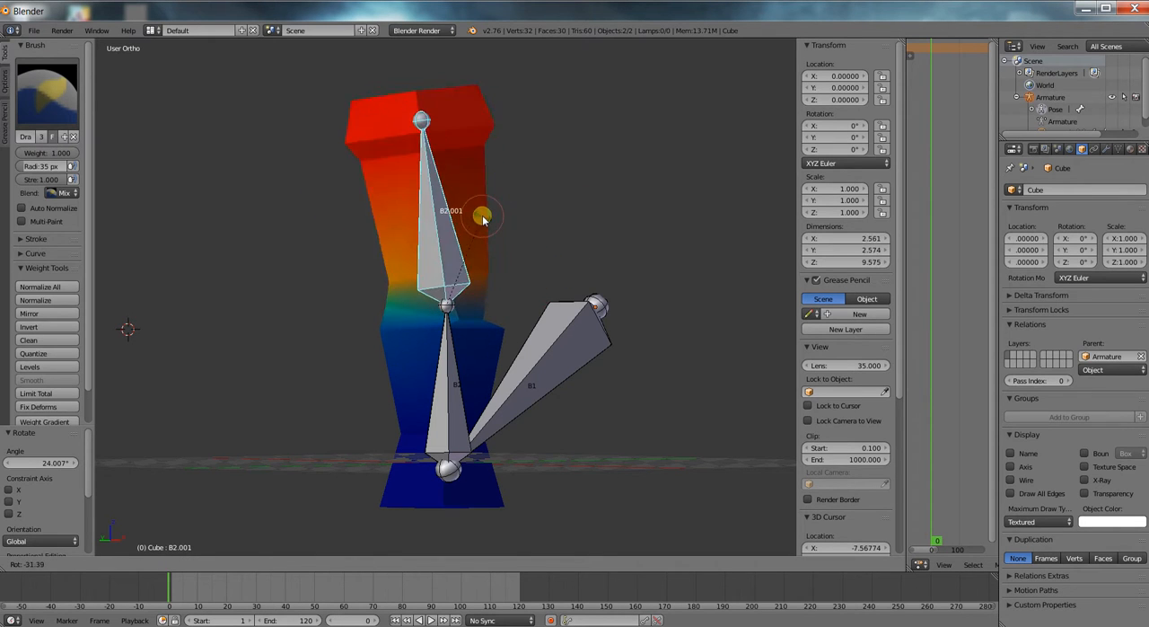
pyautogui.click(494, 230)
# Choose the Subtract brush and paint away B2.001's weight on one corner of the column's top face.
pyautogui.moveTo(520, 298); pyautogui.dragTo(380, 317, button='middle')
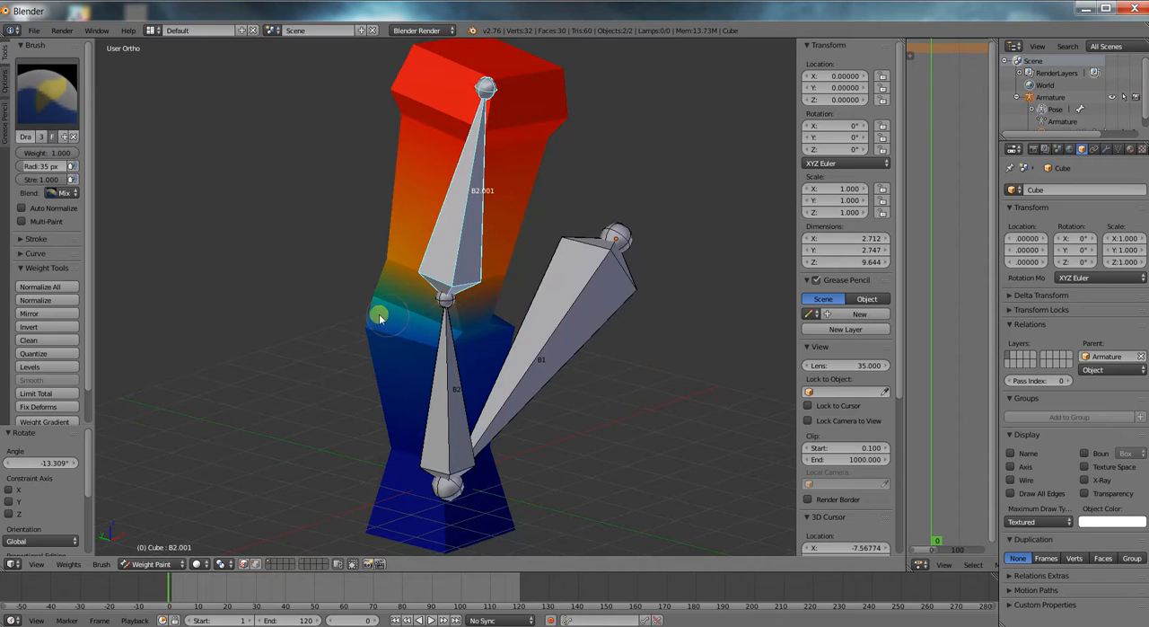
pyautogui.click(42, 113)
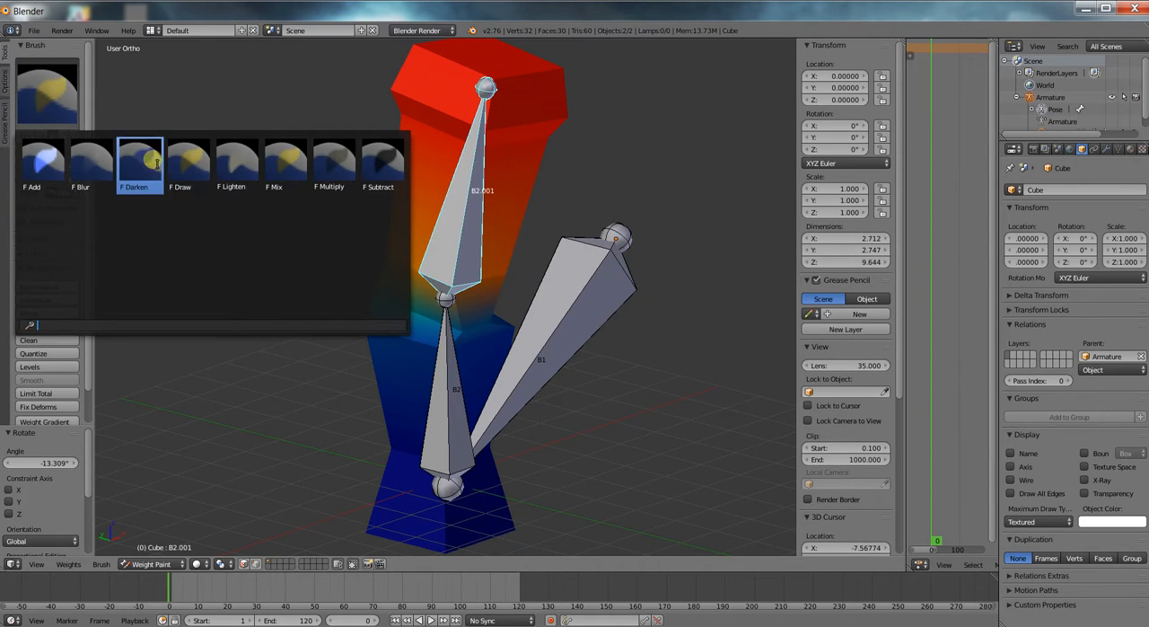
pyautogui.click(383, 160)
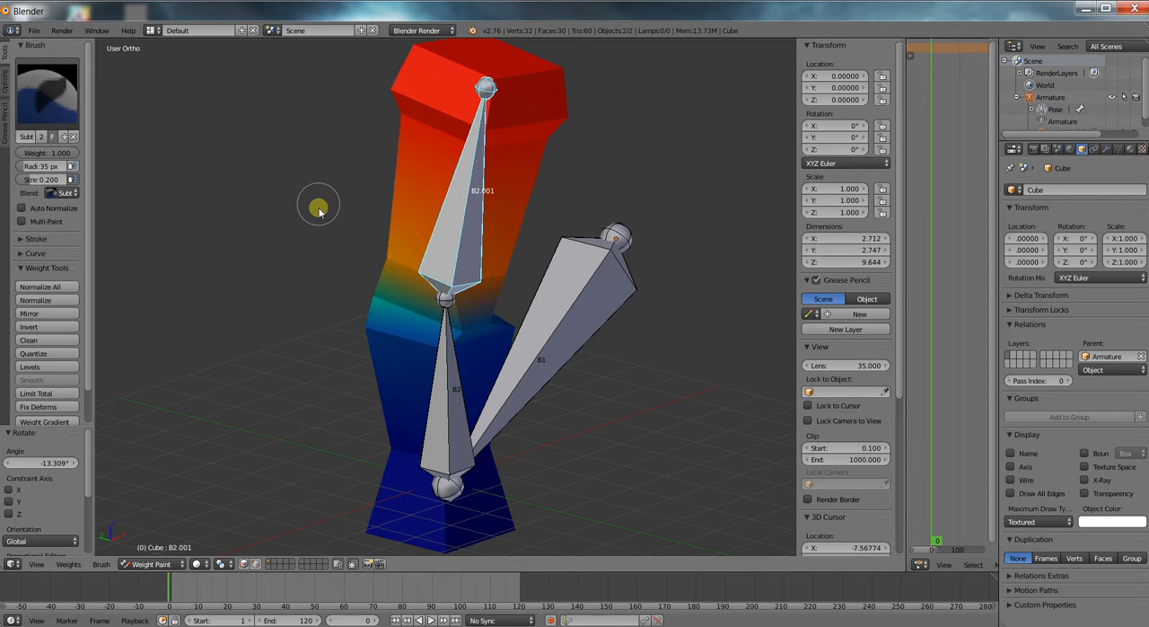
pyautogui.moveTo(334, 296); pyautogui.dragTo(503, 198, button='middle')
pyautogui.moveTo(322, 51)
pyautogui.mouseDown()
pyautogui.moveTo(356, 56)
pyautogui.moveTo(346, 56)
pyautogui.moveTo(364, 97)
pyautogui.mouseUp()
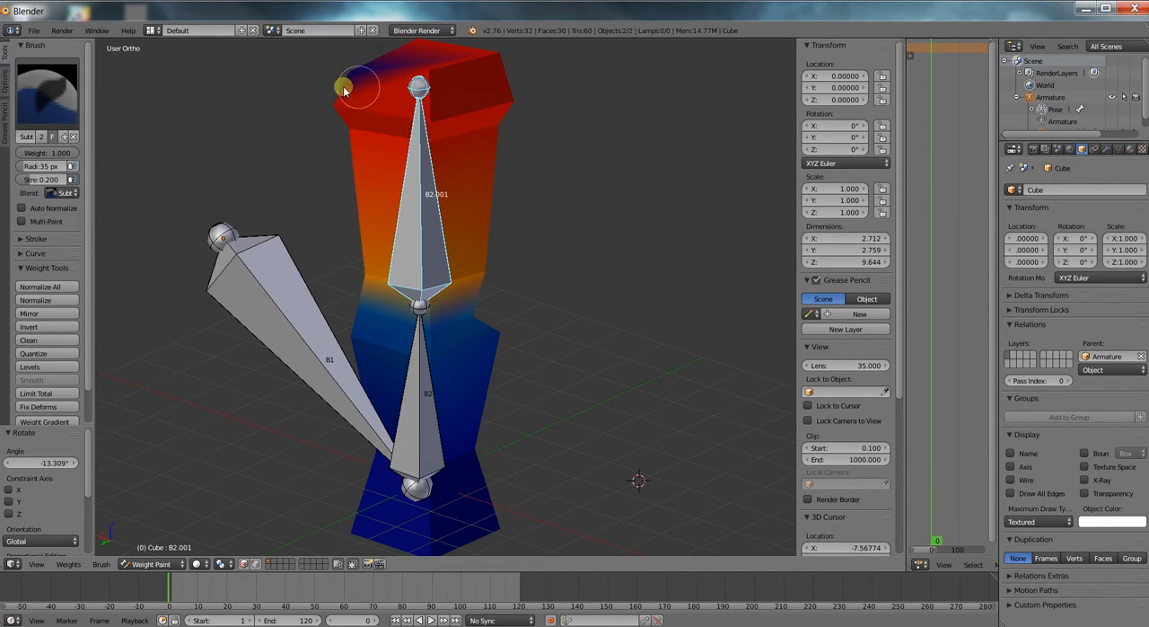
# Rotate B2.001 by about 31.6° to test the reduced corner weight, and undo the rotation.
pyautogui.press('r')
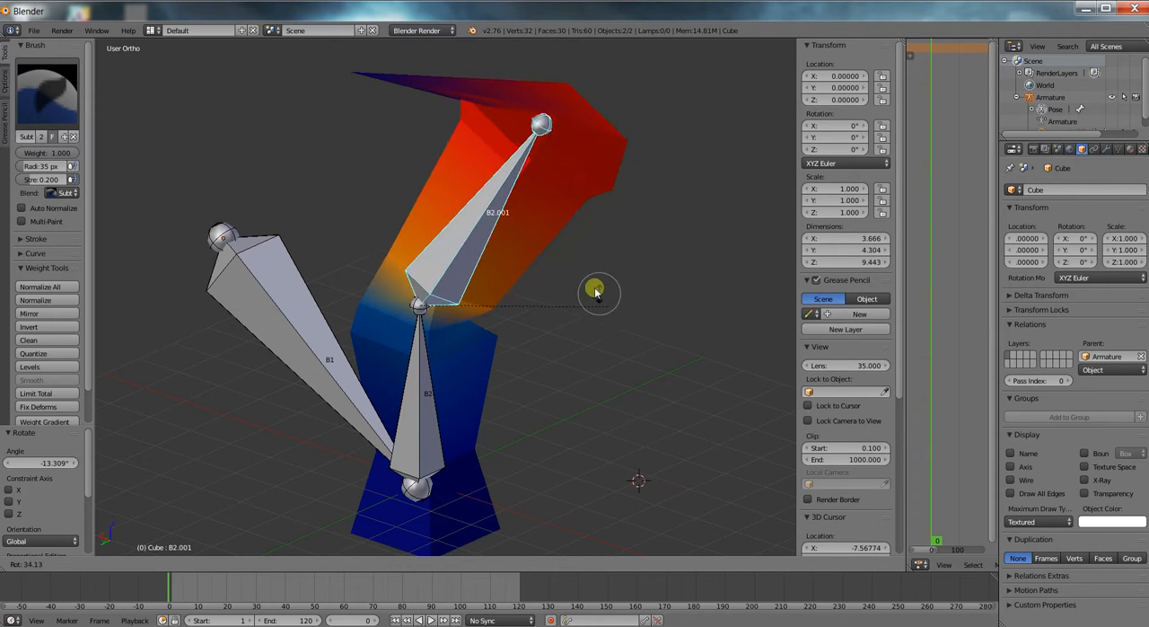
pyautogui.click(640, 305)
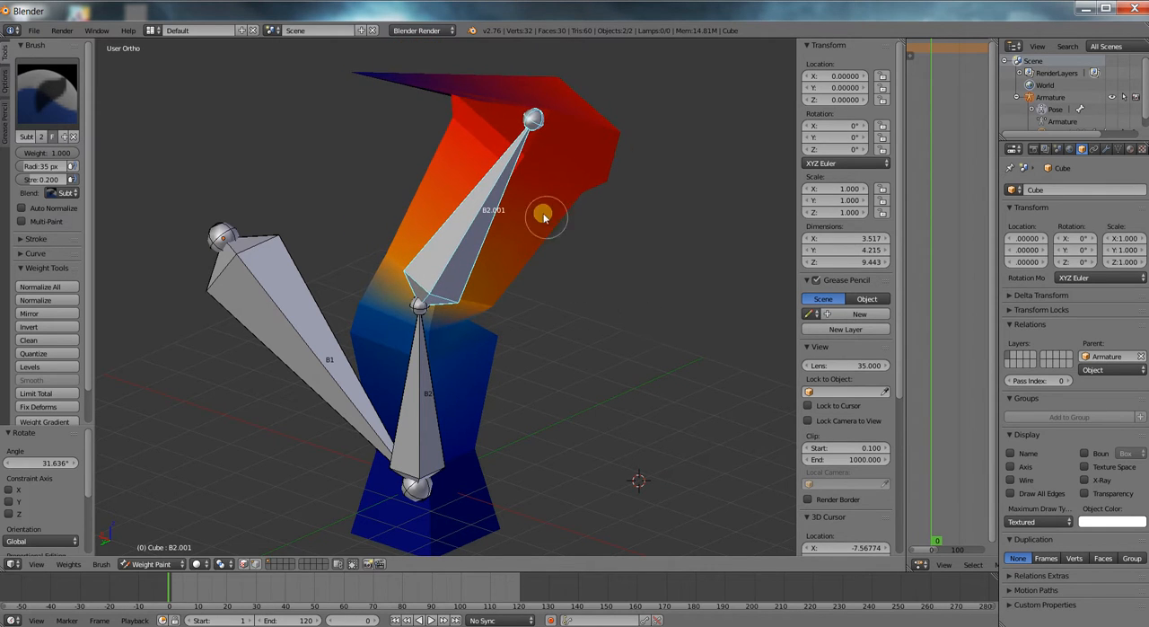
pyautogui.hotkey('ctrl', 'z')
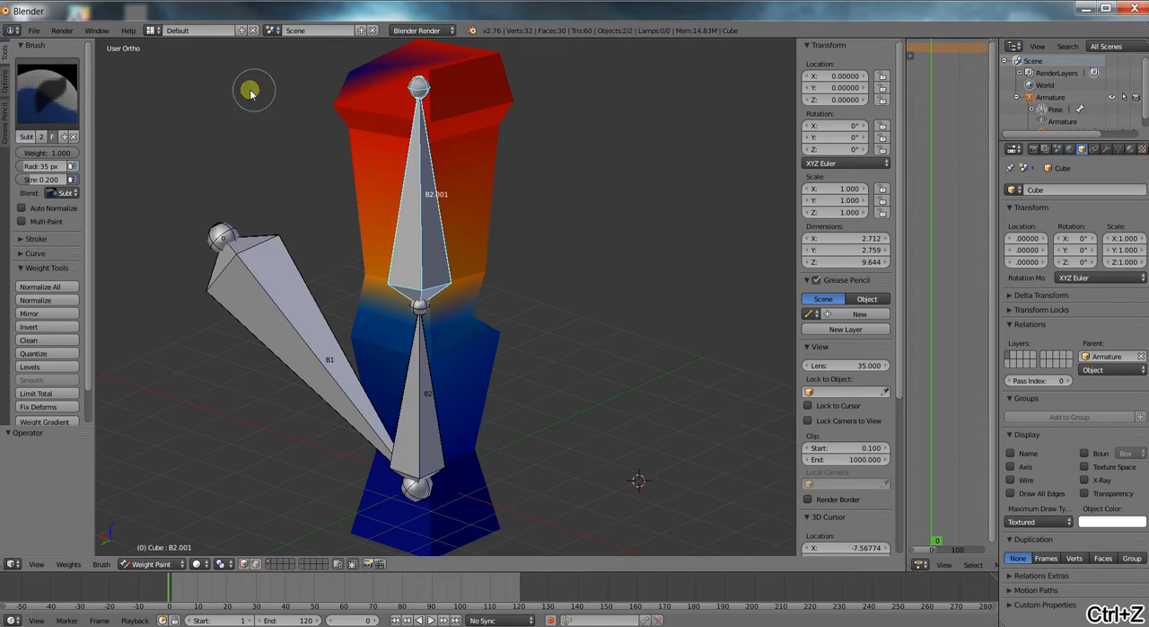
# Paint weight back onto the column's top corner with the Add brush and test rotating B2.001, cancelling the rotation.
pyautogui.click(43, 101)
pyautogui.click(56, 171)
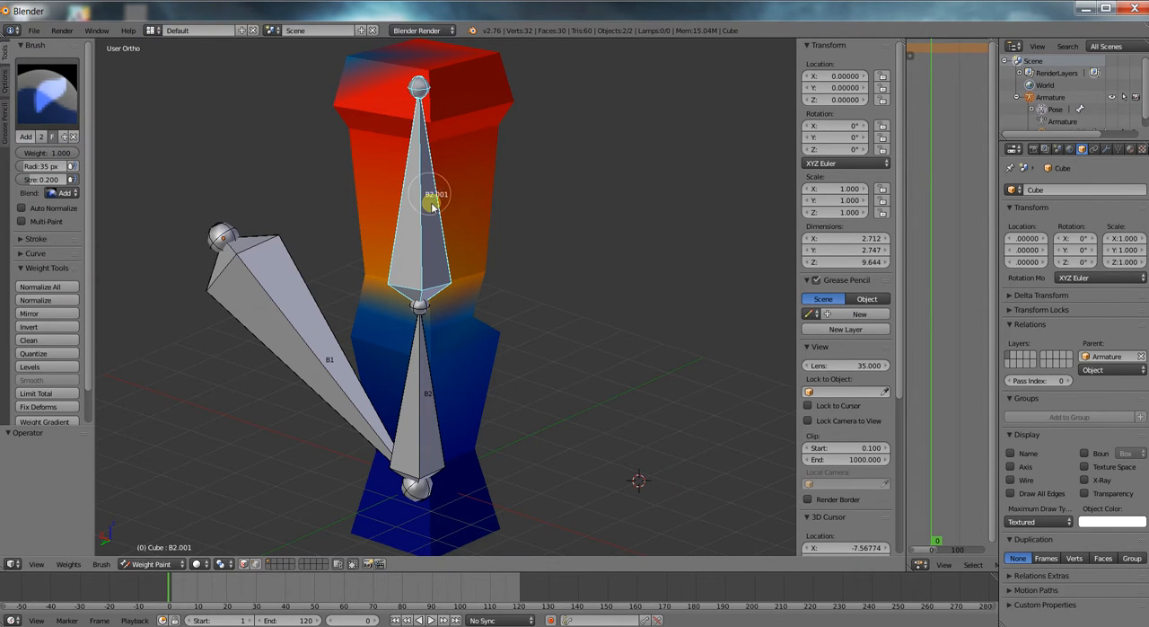
pyautogui.press('r')
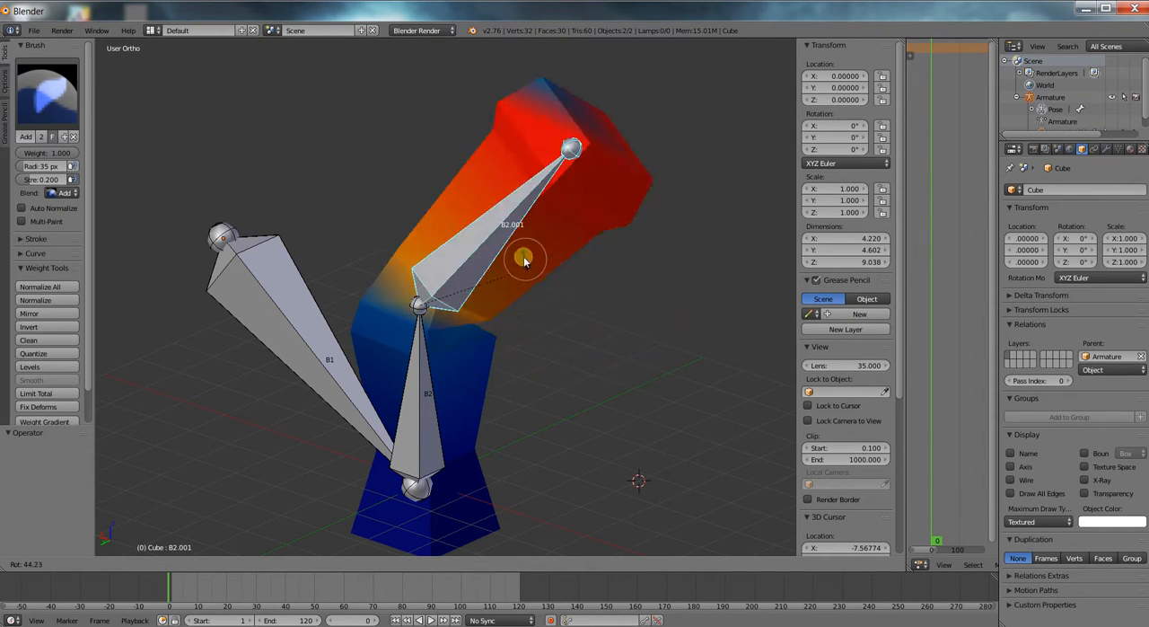
pyautogui.rightClick(530, 253)
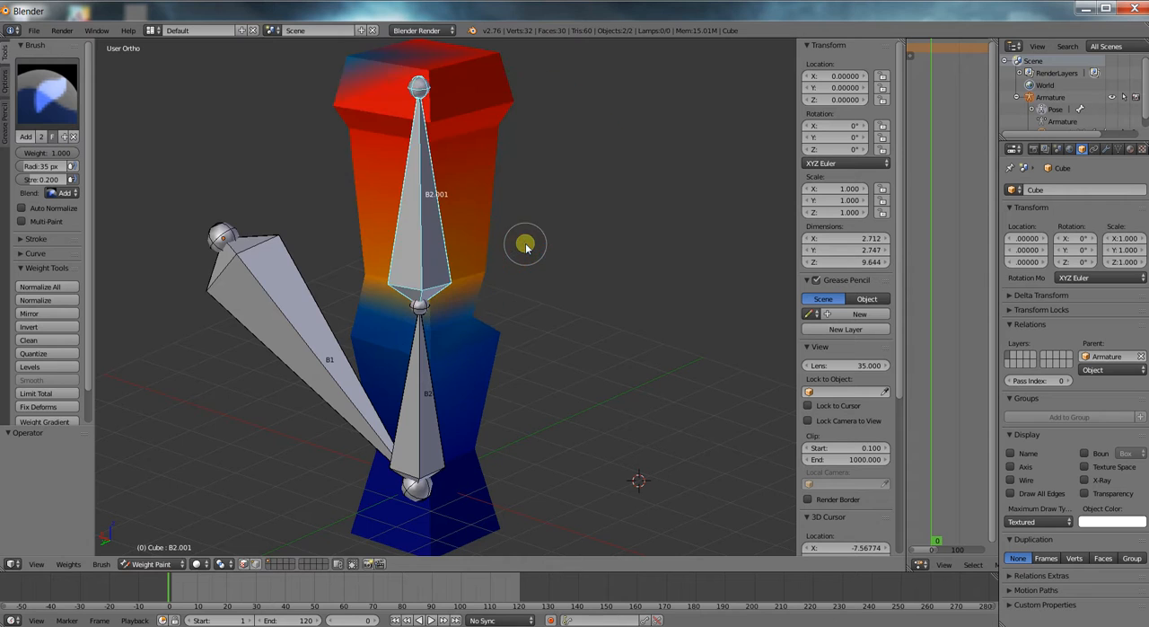
# Inspect the column's mesh in Edit Mode and return to Weight Paint mode.
pyautogui.scroll(-2, 489, 229)
pyautogui.moveTo(499, 271); pyautogui.dragTo(468, 252, button='middle')
pyautogui.scroll(-3, 469, 253)
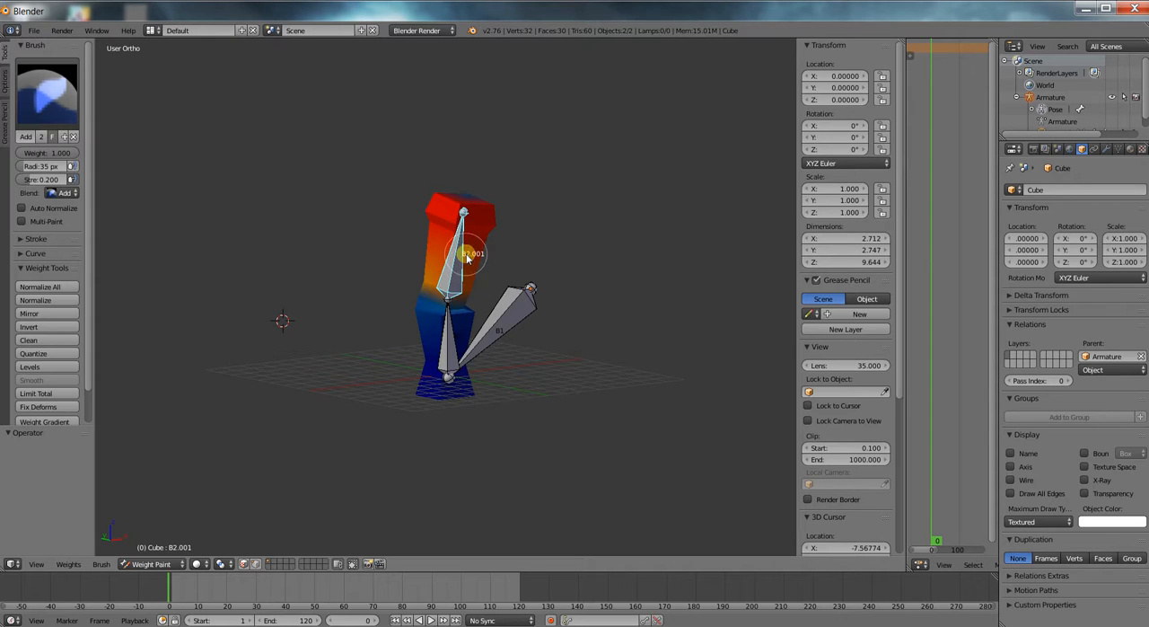
pyautogui.scroll(2, 465, 290)
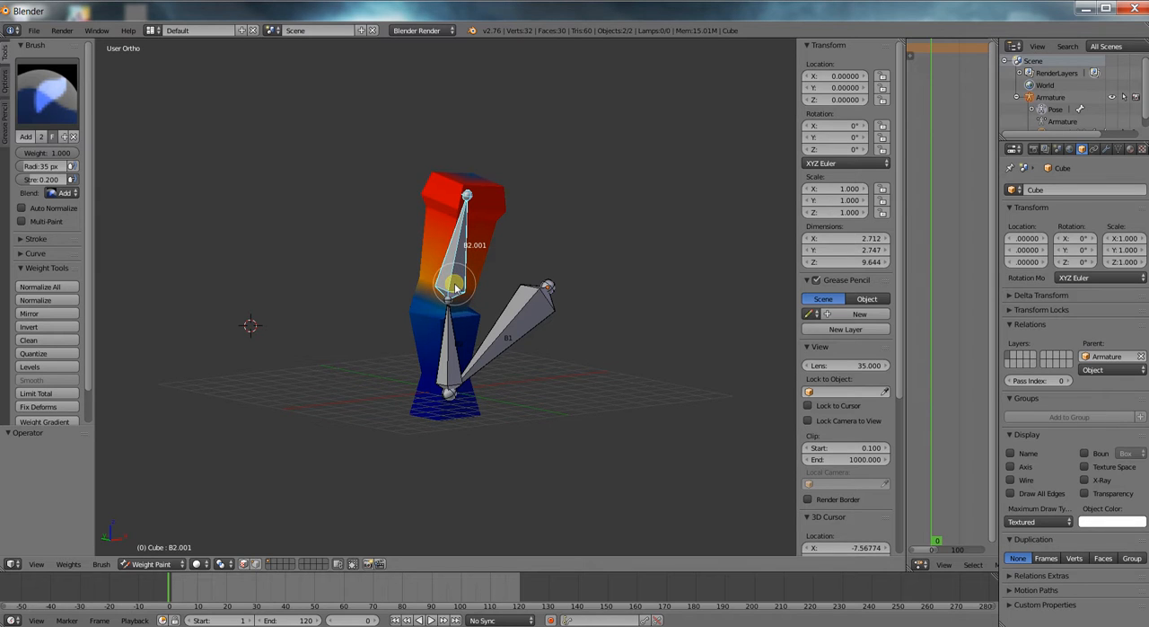
pyautogui.press('Tab')
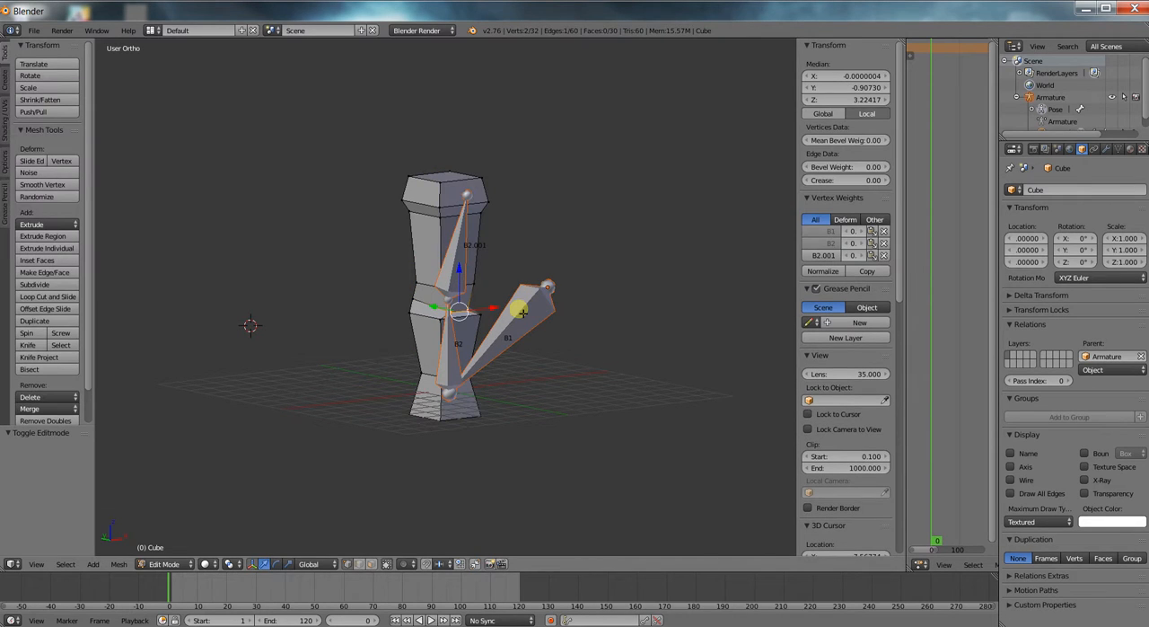
pyautogui.moveTo(507, 322)
pyautogui.mouseDown(button='middle')
pyautogui.moveTo(436, 328)
pyautogui.moveTo(530, 325)
pyautogui.mouseUp(button='middle')
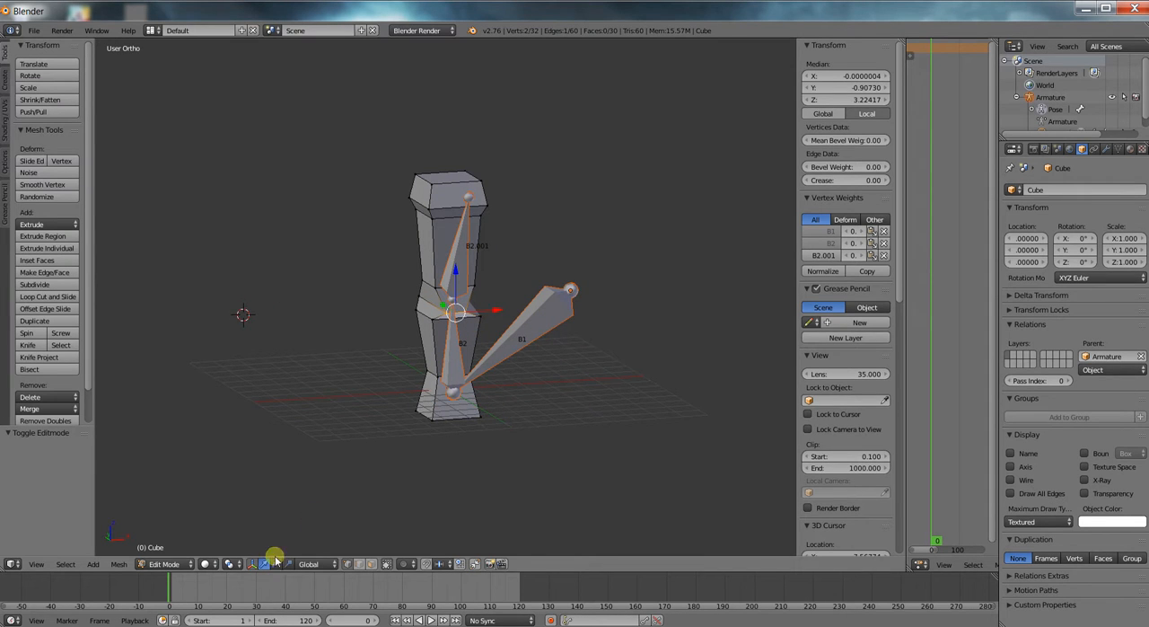
pyautogui.press('Tab')
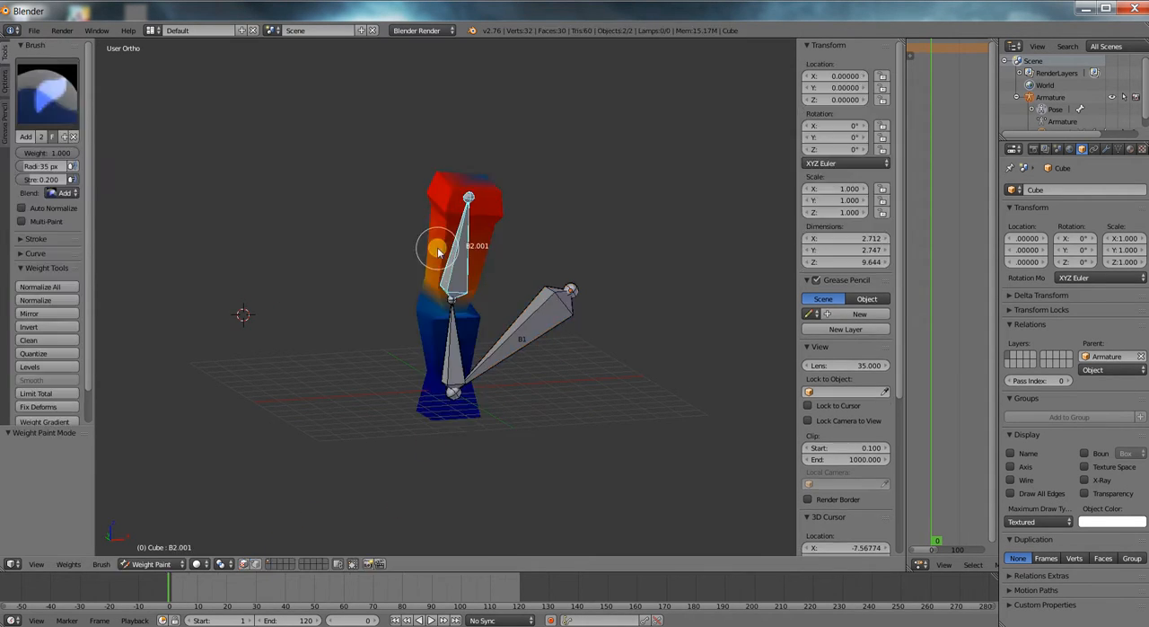
# Switch to Object Mode and select only the column mesh.
pyautogui.click(151, 563)
pyautogui.click(148, 547)
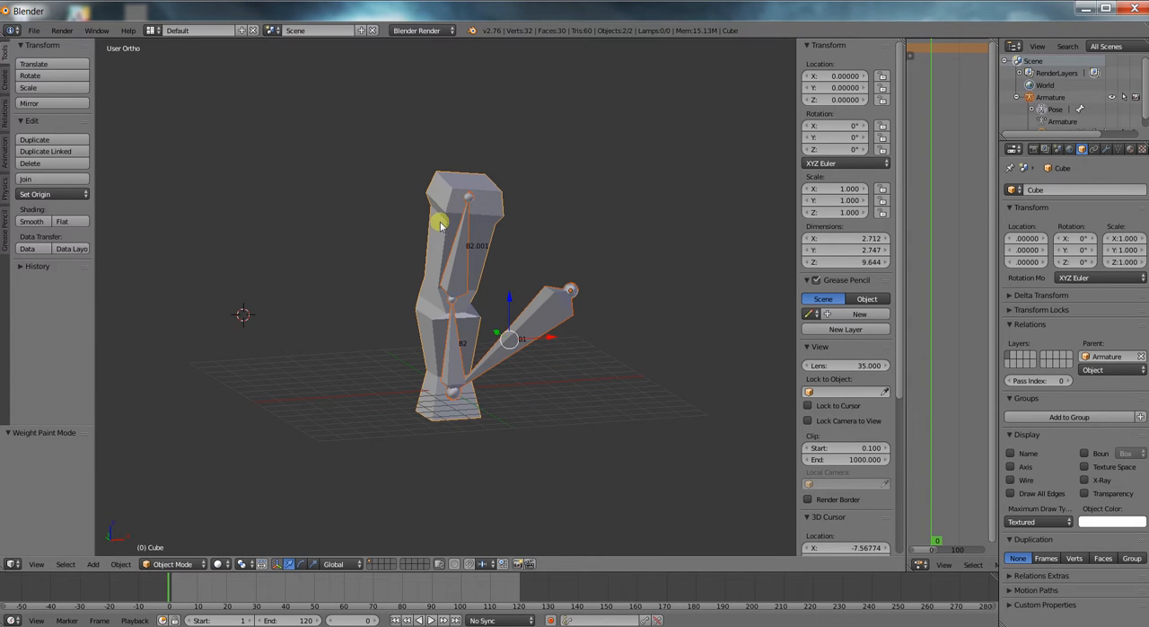
pyautogui.rightClick(492, 212)
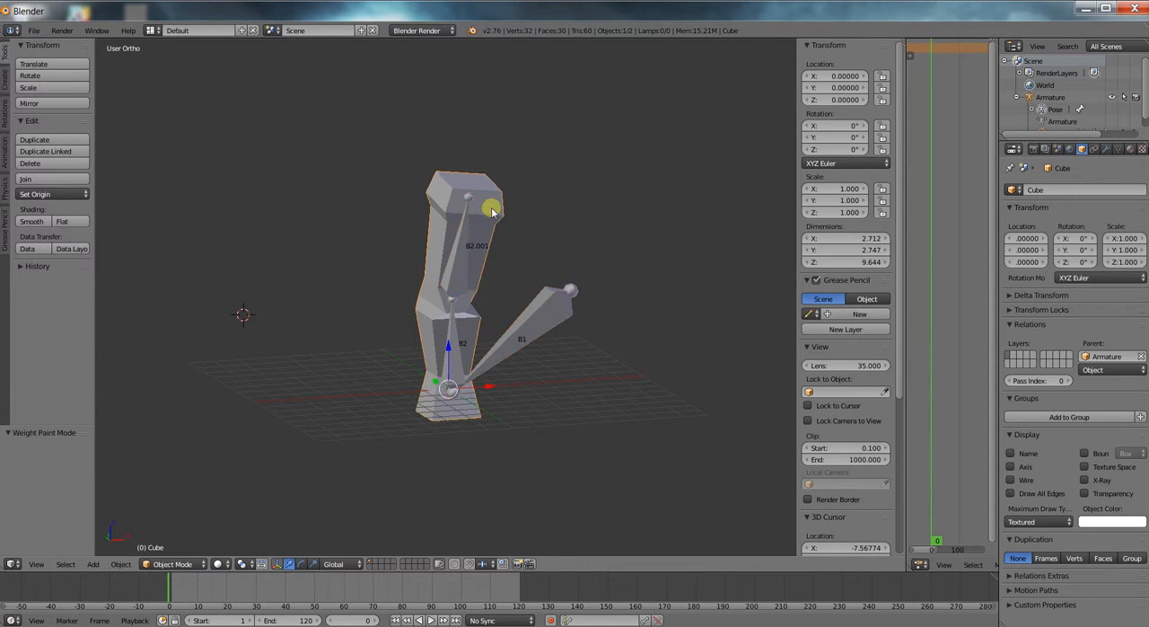
# Select the armature and switch it from Pose Mode to Object Mode.
pyautogui.keyDown('shift'); pyautogui.rightClick(551, 329); pyautogui.keyUp('shift')
pyautogui.click(144, 563)
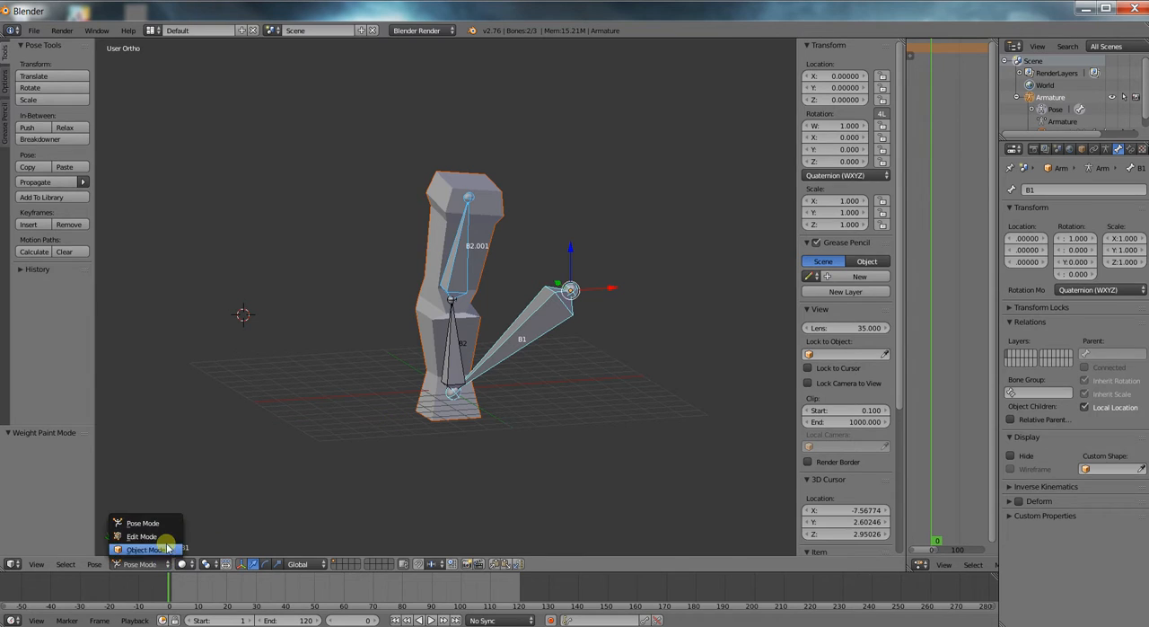
pyautogui.click(162, 547)
# Remove the parenting between the column mesh and the armature with Clear Parent, and leave only the armature selected.
pyautogui.rightClick(494, 206)
pyautogui.keyDown('shift'); pyautogui.rightClick(518, 332); pyautogui.keyUp('shift')
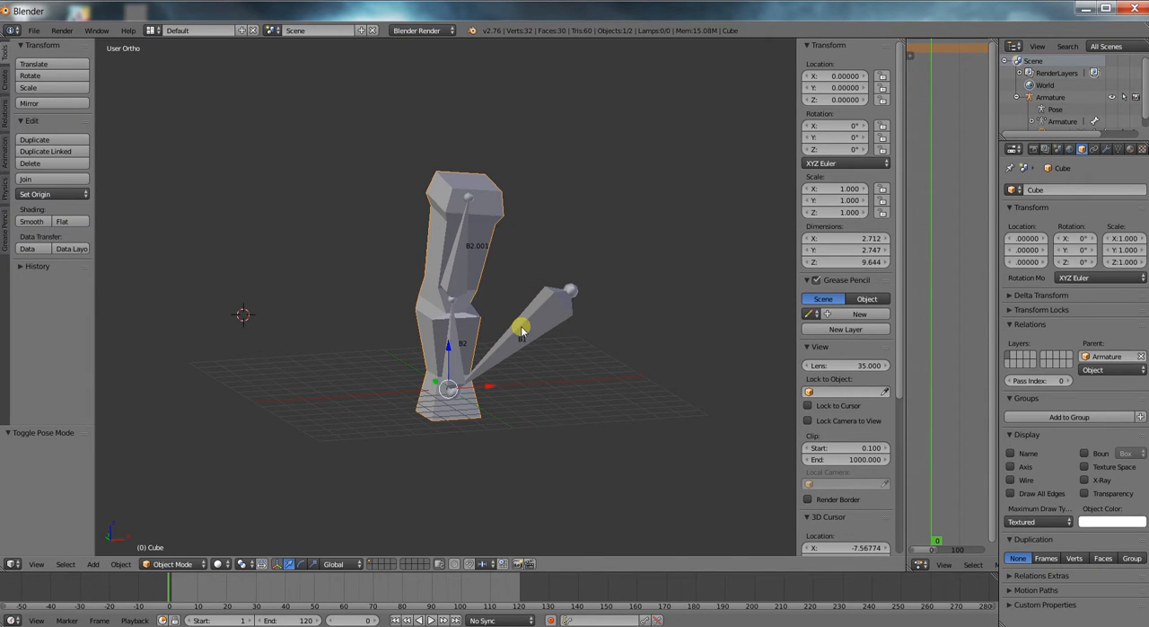
pyautogui.keyDown('shift'); pyautogui.rightClick(539, 325); pyautogui.keyUp('shift')
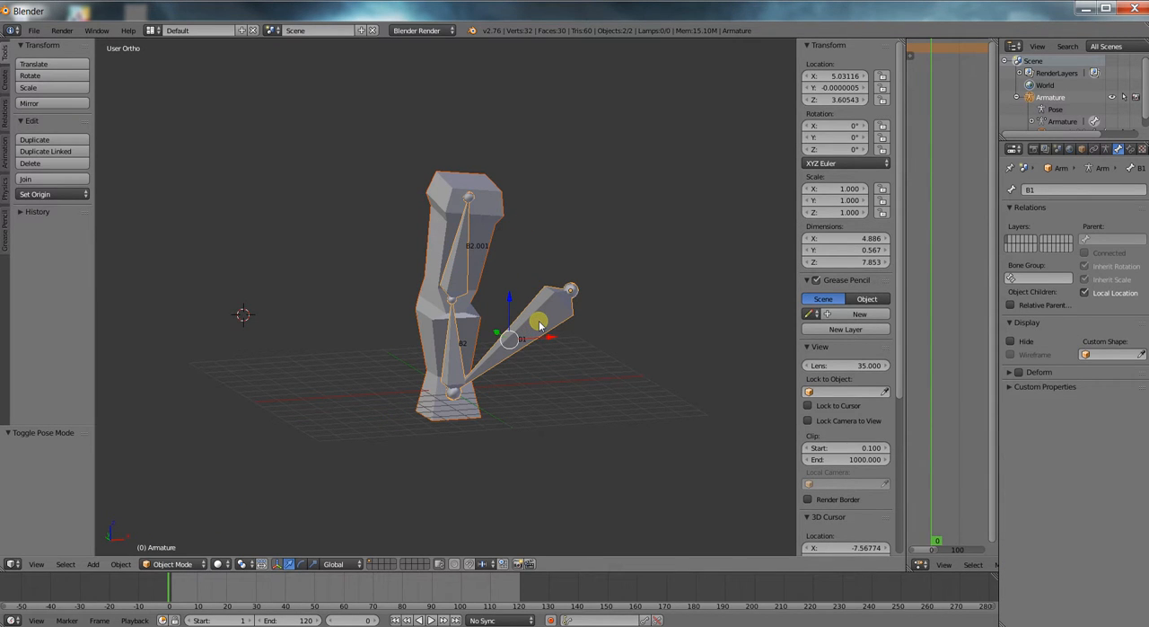
pyautogui.hotkey('alt', 'p')
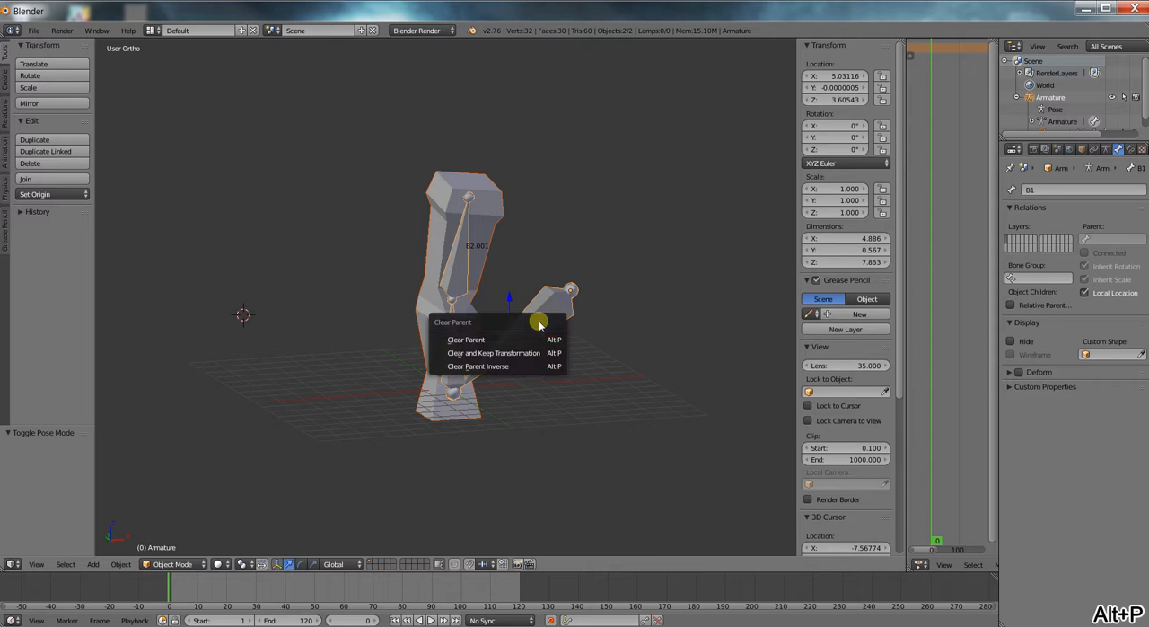
pyautogui.click(513, 339)
pyautogui.press('g')
pyautogui.rightClick(503, 258)
pyautogui.rightClick(467, 276)
pyautogui.rightClick(463, 274)
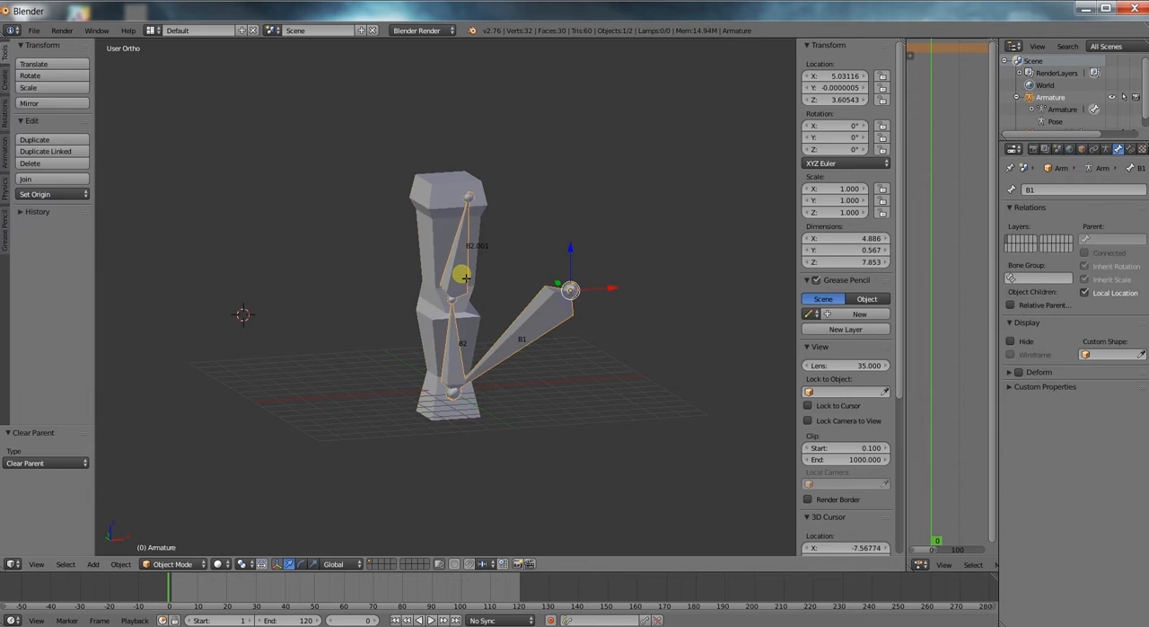
# Switch the unparented armature to Pose Mode.
pyautogui.press('Tab')
pyautogui.scroll(1, 475, 271)
pyautogui.scroll(-2, 482, 274)
pyautogui.press('Tab')
pyautogui.press('Tab')
pyautogui.rightClick(461, 280)
pyautogui.click(177, 564)
pyautogui.click(215, 510)
# Select all of the armature's bones and clear their pose rotation.
pyautogui.press('a')
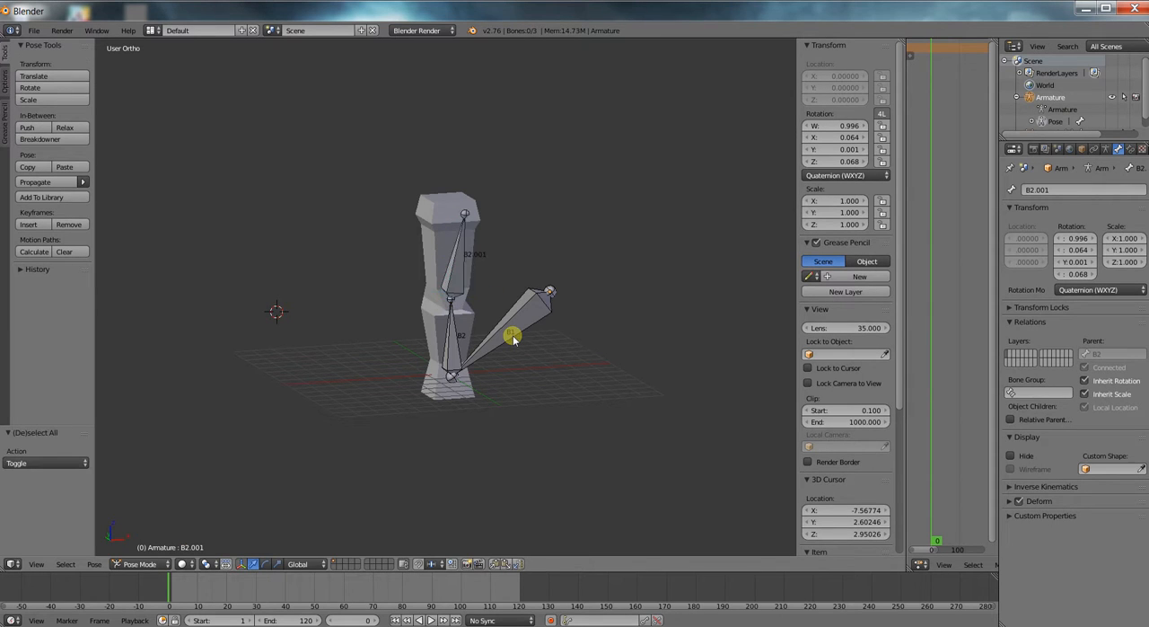
pyautogui.press('a')
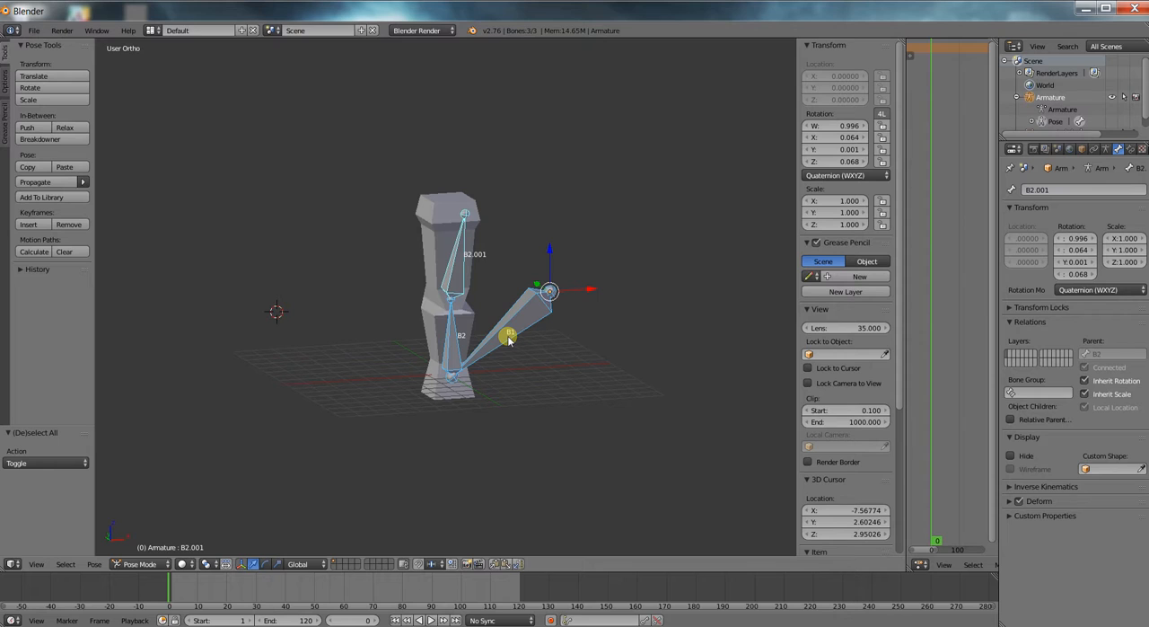
pyautogui.hotkey('alt', 'r')
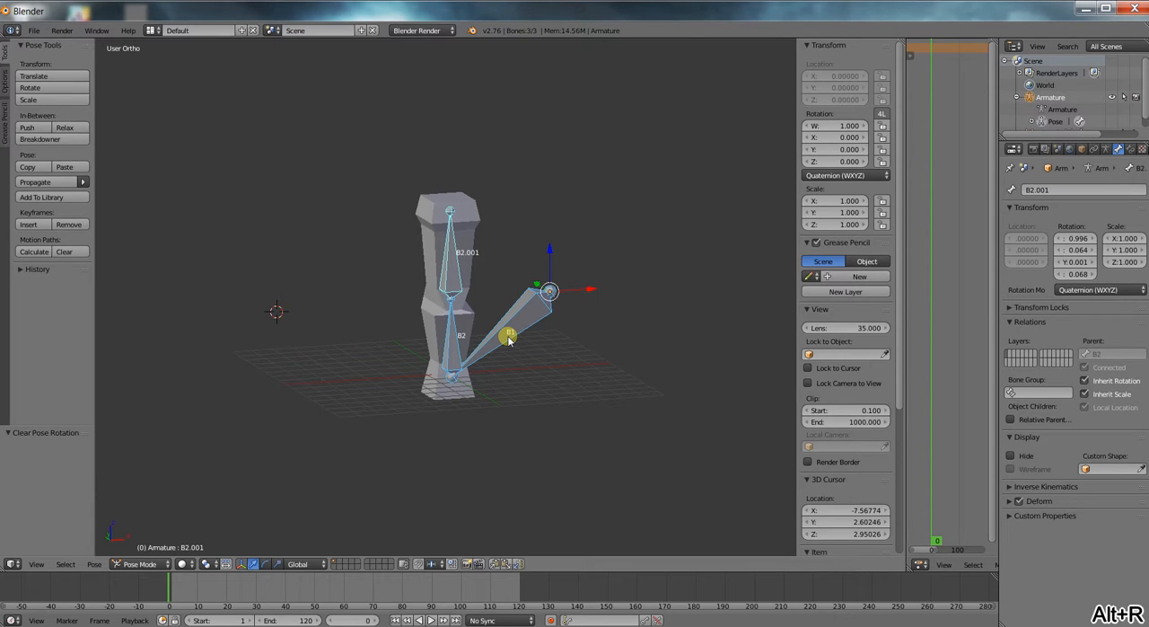
pyautogui.scroll(2, 536, 311)
pyautogui.scroll(-1, 521, 275)
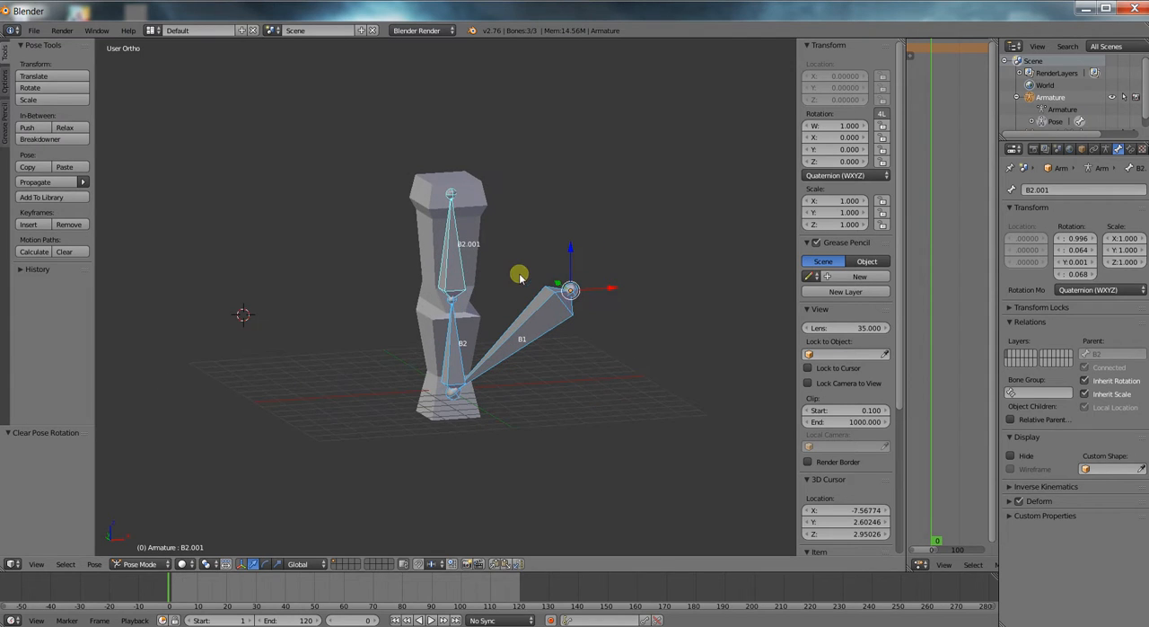
# Select the upper bone B2.001 in Pose Mode and rename it B3.
pyautogui.press('Tab')
pyautogui.press('Tab')
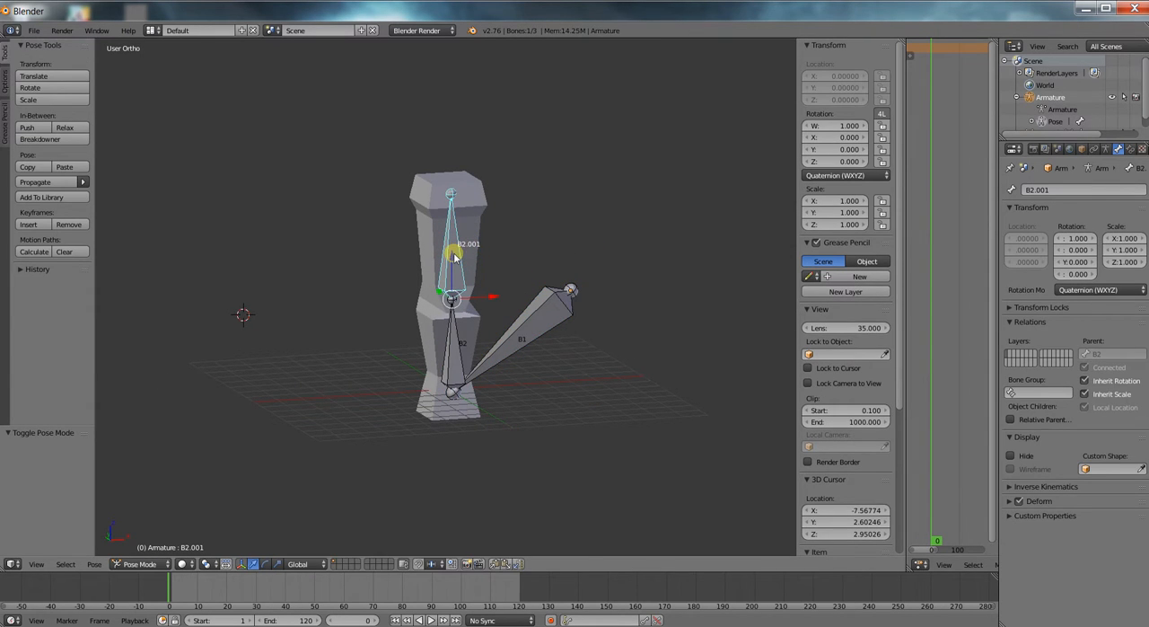
pyautogui.click(1077, 190)
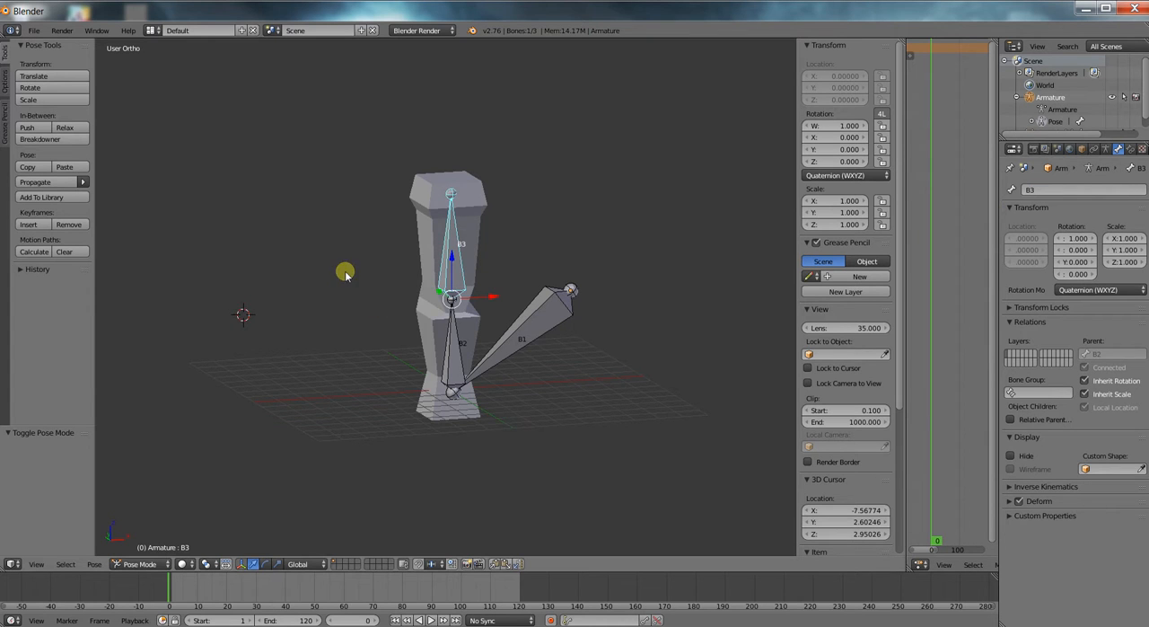
# Inspect the armature and the column mesh in Edit Mode, and return the mesh to Object Mode.
pyautogui.scroll(1, 355, 263)
pyautogui.press('Tab')
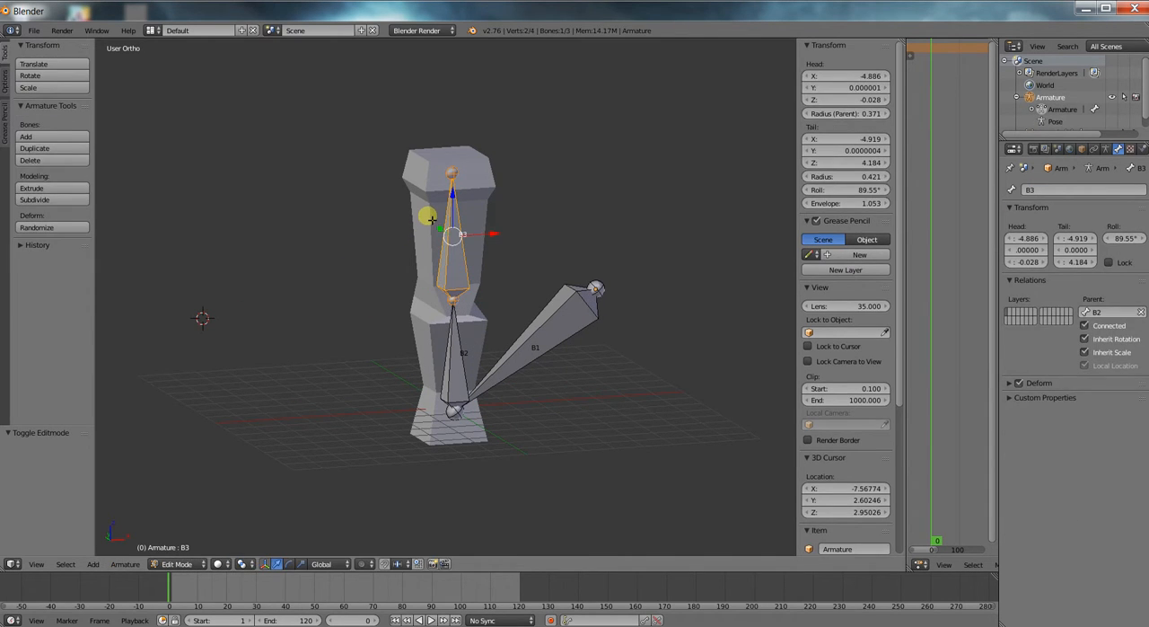
pyautogui.press('Tab')
pyautogui.rightClick(427, 216)
pyautogui.press('Tab')
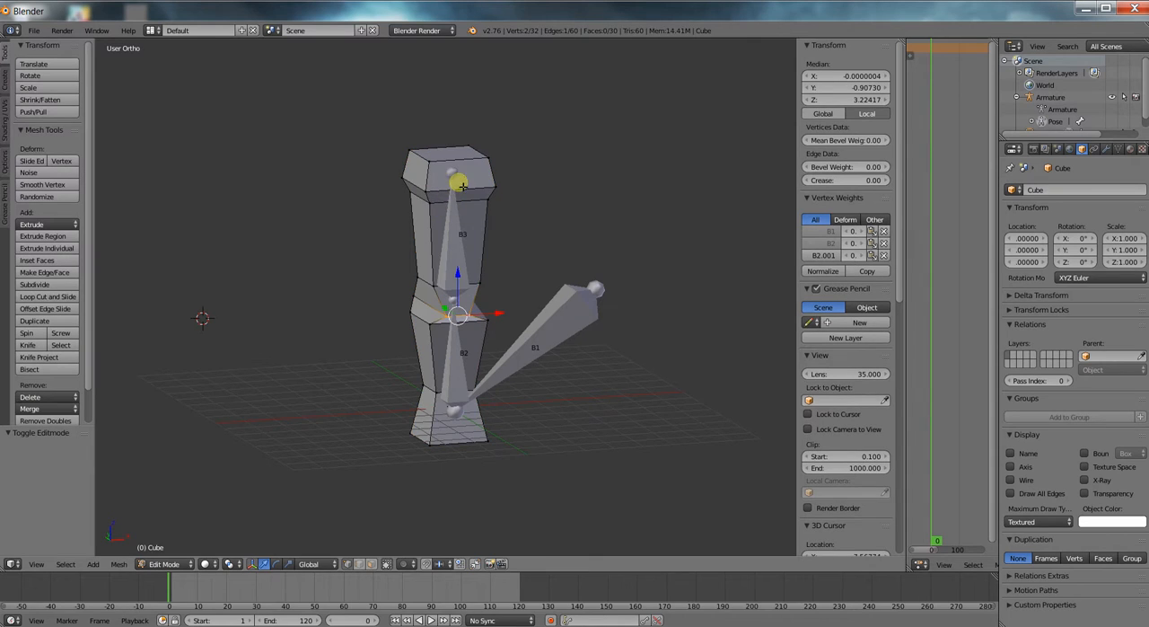
pyautogui.press('Tab')
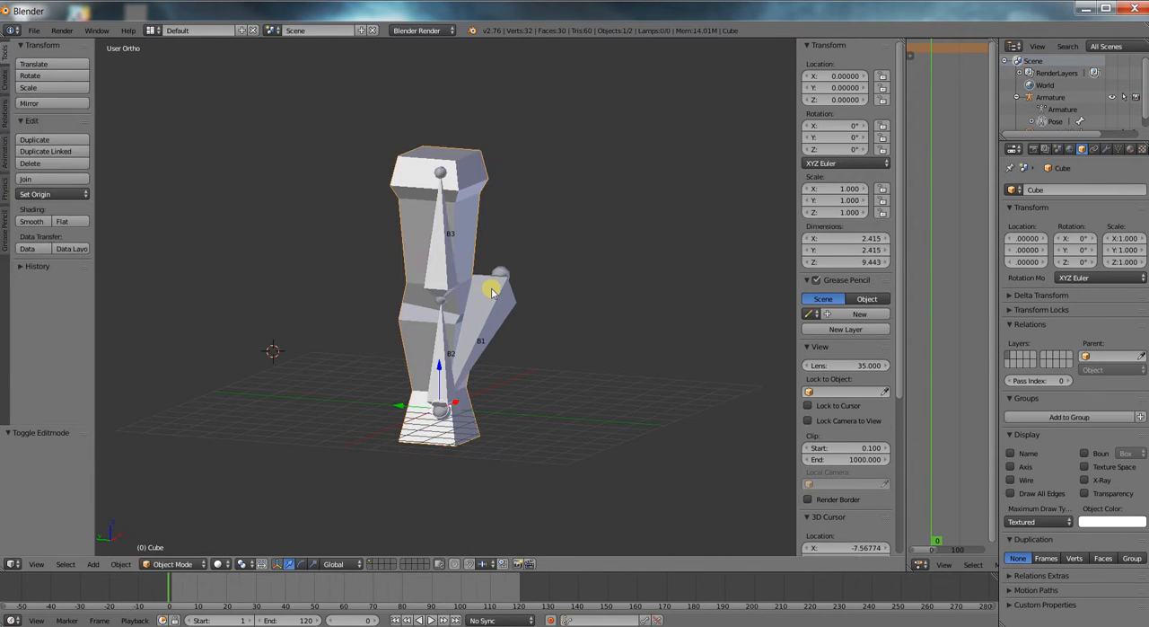
# Switch the armature to Object Mode and hide it.
pyautogui.rightClick(492, 290)
pyautogui.click(162, 563)
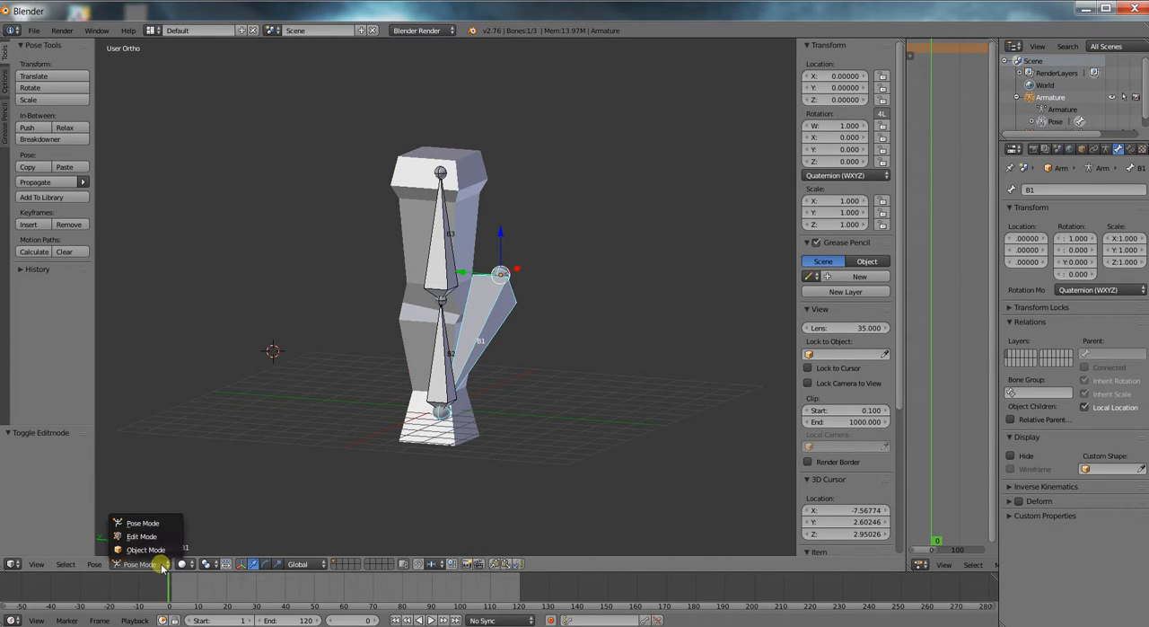
pyautogui.click(167, 545)
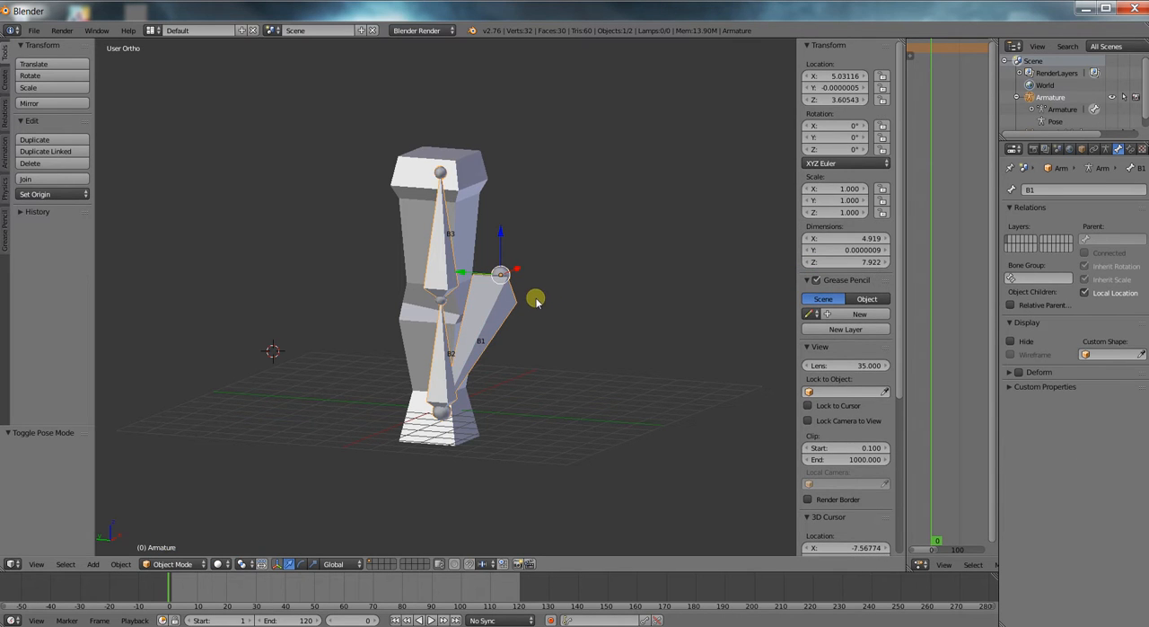
pyautogui.press('h')
# Enter Edit Mode on the column mesh and select the visible vertices of its section above the joint.
pyautogui.rightClick(435, 253)
pyautogui.press('Tab')
pyautogui.moveTo(448, 283); pyautogui.dragTo(403, 292, button='middle')
pyautogui.rightClick(415, 282)
pyautogui.keyDown('shift'); pyautogui.rightClick(449, 290); pyautogui.keyUp('shift')
pyautogui.keyDown('shift'); pyautogui.rightClick(486, 278); pyautogui.keyUp('shift')
pyautogui.keyDown('shift'); pyautogui.rightClick(485, 200); pyautogui.keyUp('shift')
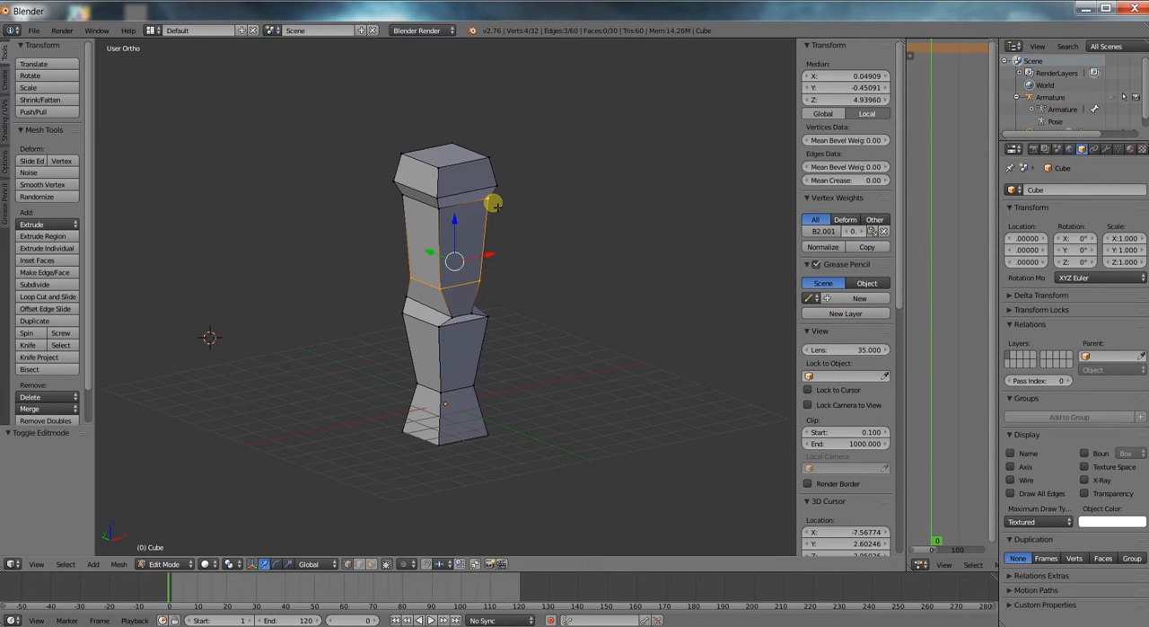
pyautogui.keyDown('shift'); pyautogui.rightClick(437, 207); pyautogui.keyUp('shift')
pyautogui.keyDown('shift'); pyautogui.rightClick(403, 197); pyautogui.keyUp('shift')
pyautogui.keyDown('shift'); pyautogui.rightClick(395, 183); pyautogui.keyUp('shift')
pyautogui.keyDown('shift'); pyautogui.rightClick(438, 196); pyautogui.keyUp('shift')
pyautogui.keyDown('shift'); pyautogui.rightClick(495, 185); pyautogui.keyUp('shift')
pyautogui.keyDown('shift'); pyautogui.rightClick(403, 156); pyautogui.keyUp('shift')
pyautogui.keyDown('shift'); pyautogui.rightClick(449, 145); pyautogui.keyUp('shift')
pyautogui.keyDown('shift'); pyautogui.rightClick(490, 160); pyautogui.keyUp('shift')
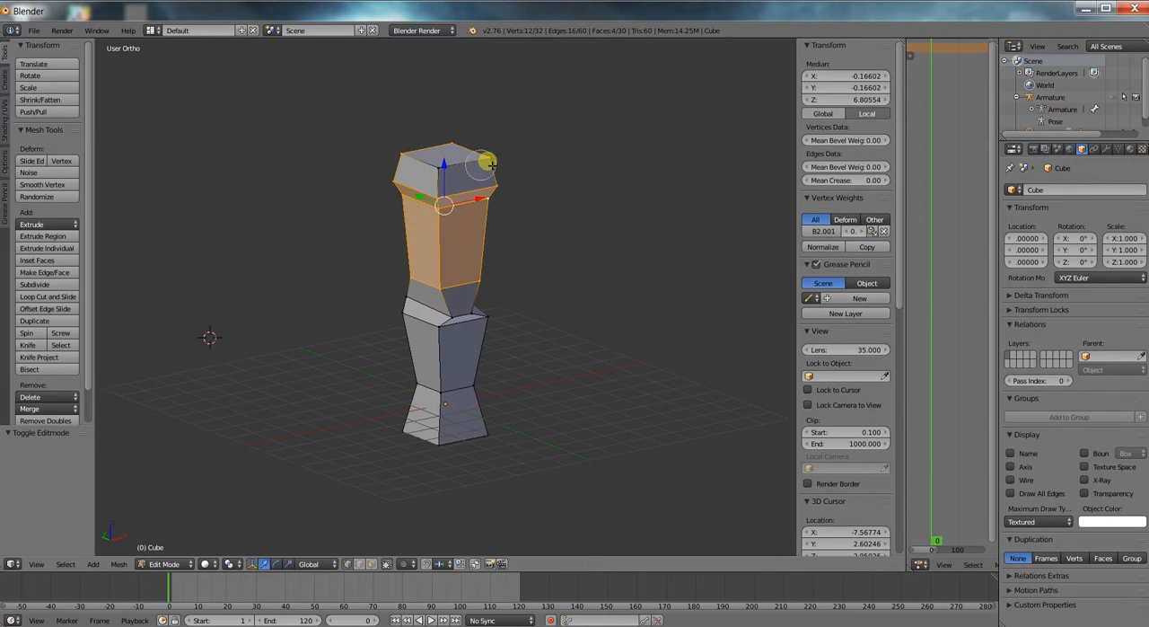
# Switch to wireframe shading, add the upper section's remaining hidden vertices to the selection, and show the mesh's vertex groups.
pyautogui.keyDown('shift'); pyautogui.rightClick(458, 166); pyautogui.keyUp('shift')
pyautogui.press('z')
pyautogui.keyDown('shift'); pyautogui.rightClick(459, 192); pyautogui.keyUp('shift')
pyautogui.keyDown('shift'); pyautogui.rightClick(465, 151); pyautogui.keyUp('shift')
pyautogui.keyDown('shift'); pyautogui.rightClick(463, 263); pyautogui.keyUp('shift')
pyautogui.moveTo(535, 256); pyautogui.dragTo(588, 250, button='middle')
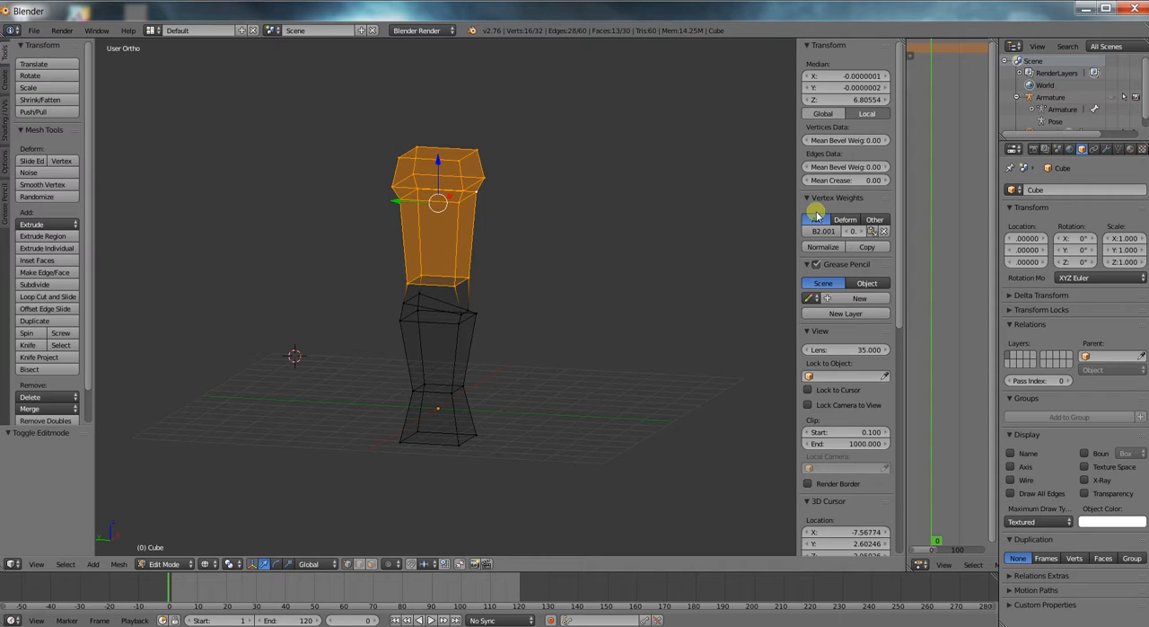
pyautogui.click(1124, 149)
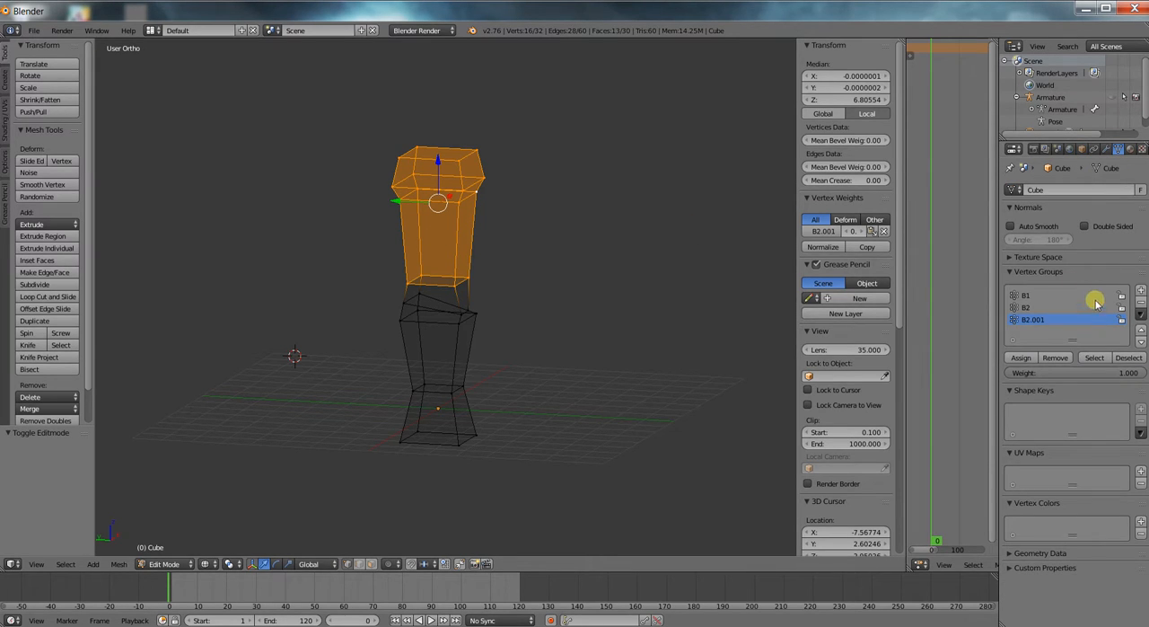
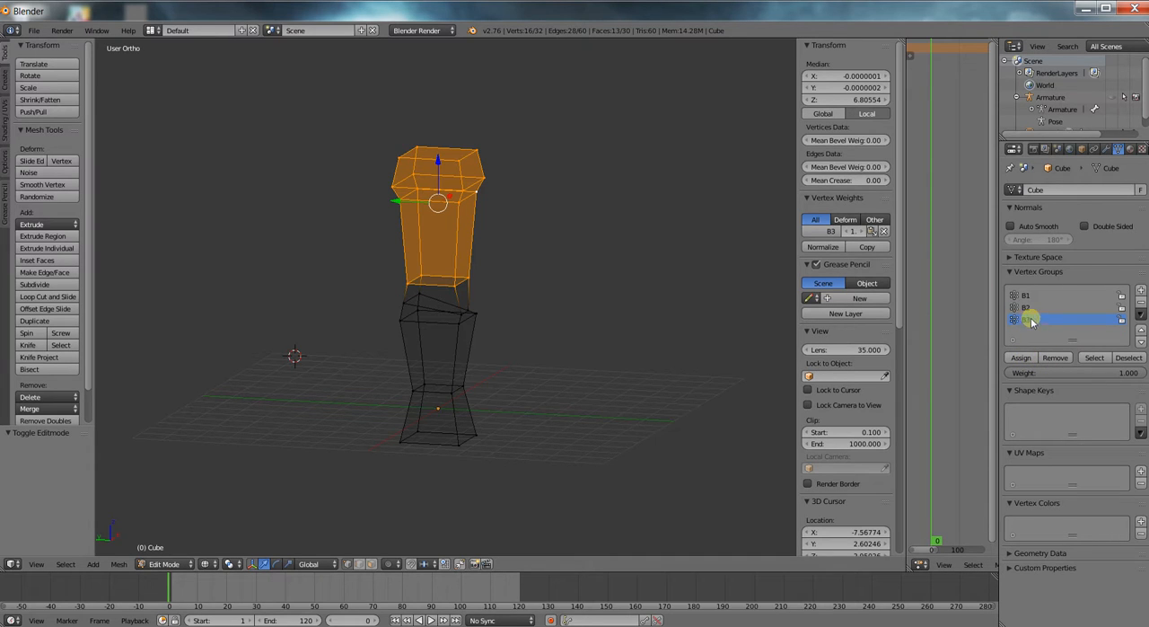
# Check the B3 group's membership, remove the whole column mesh from its vertex groups, and test the groups by selecting their vertices.
pyautogui.click(1129, 358)
pyautogui.click(1093, 358)
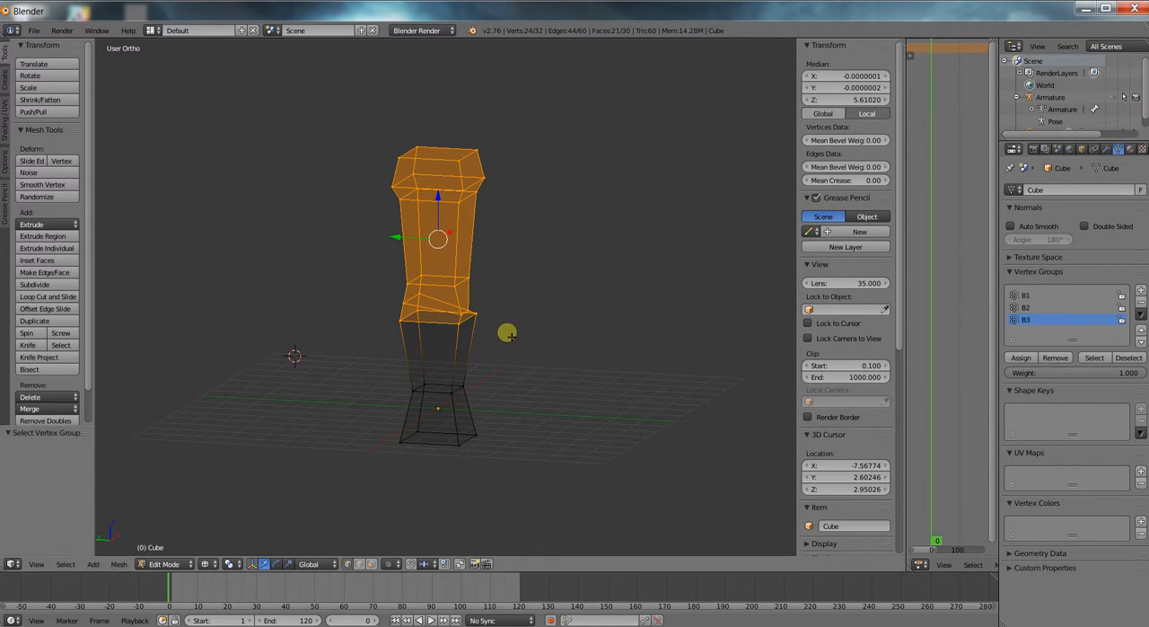
pyautogui.press('a')
pyautogui.press('a')
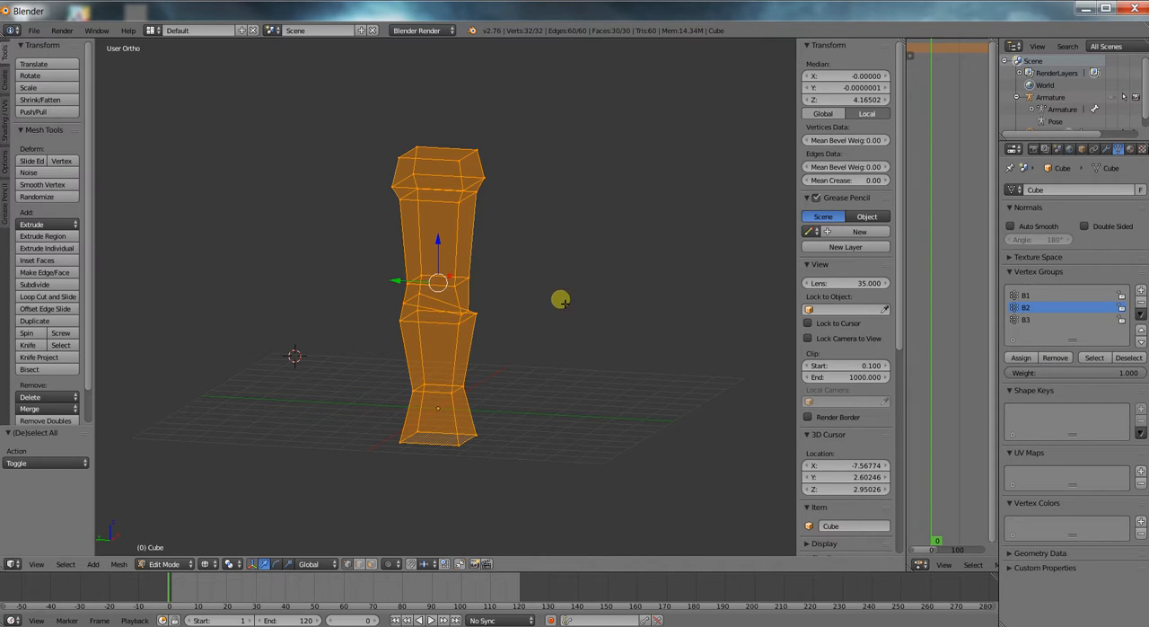
pyautogui.press('a')
pyautogui.click(1050, 295)
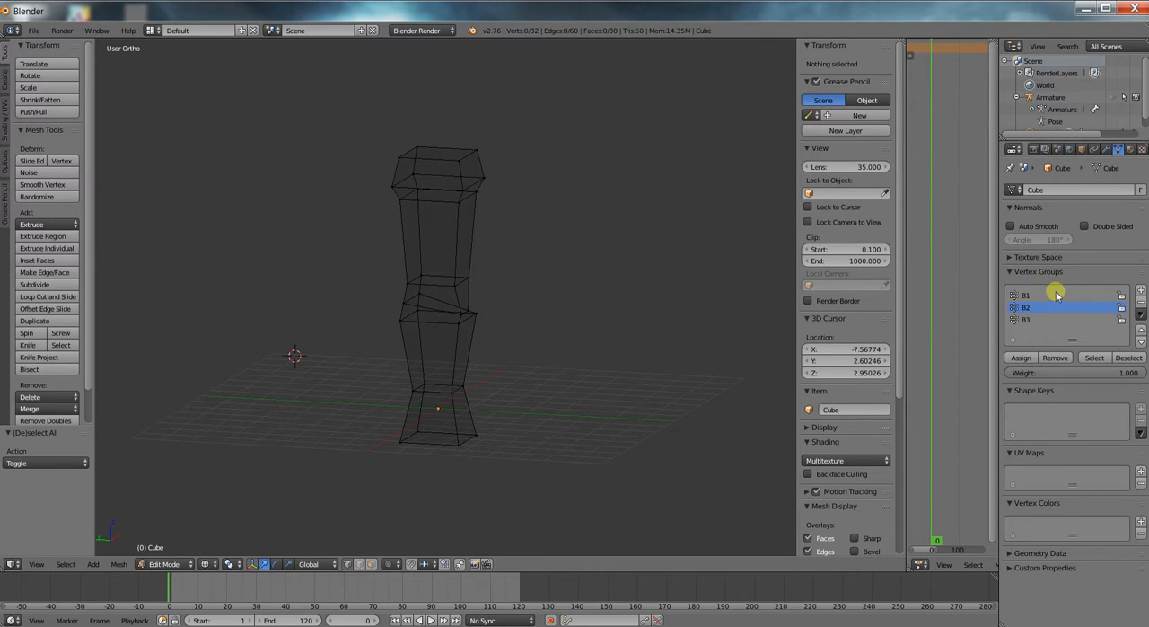
pyautogui.click(1093, 358)
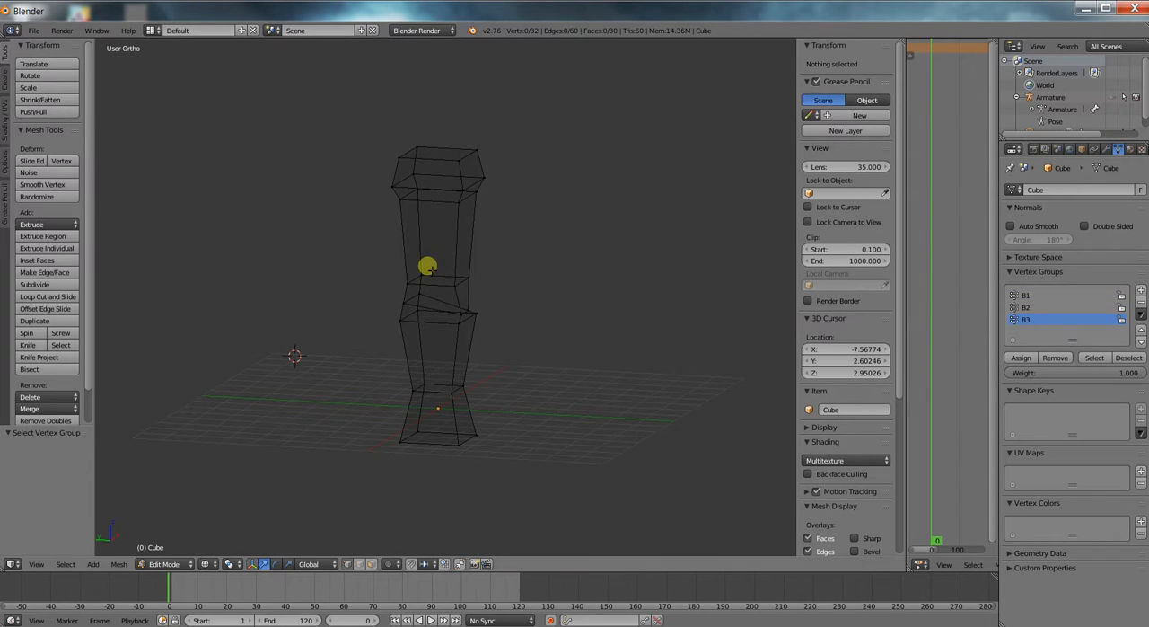
# Assign the column's upper section above the joint to vertex group B3, test the group by deselecting and reselecting it, and hide those vertices.
pyautogui.press('b')
pyautogui.moveTo(338, 102); pyautogui.dragTo(534, 289)
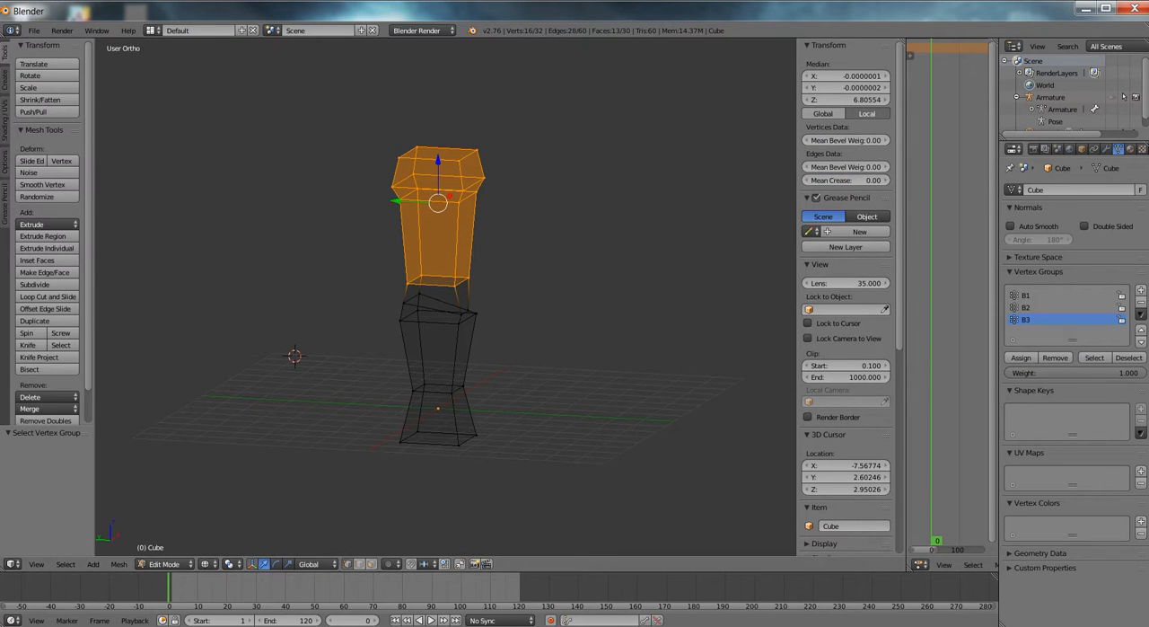
pyautogui.click(1126, 359)
pyautogui.click(1097, 358)
pyautogui.press('h')
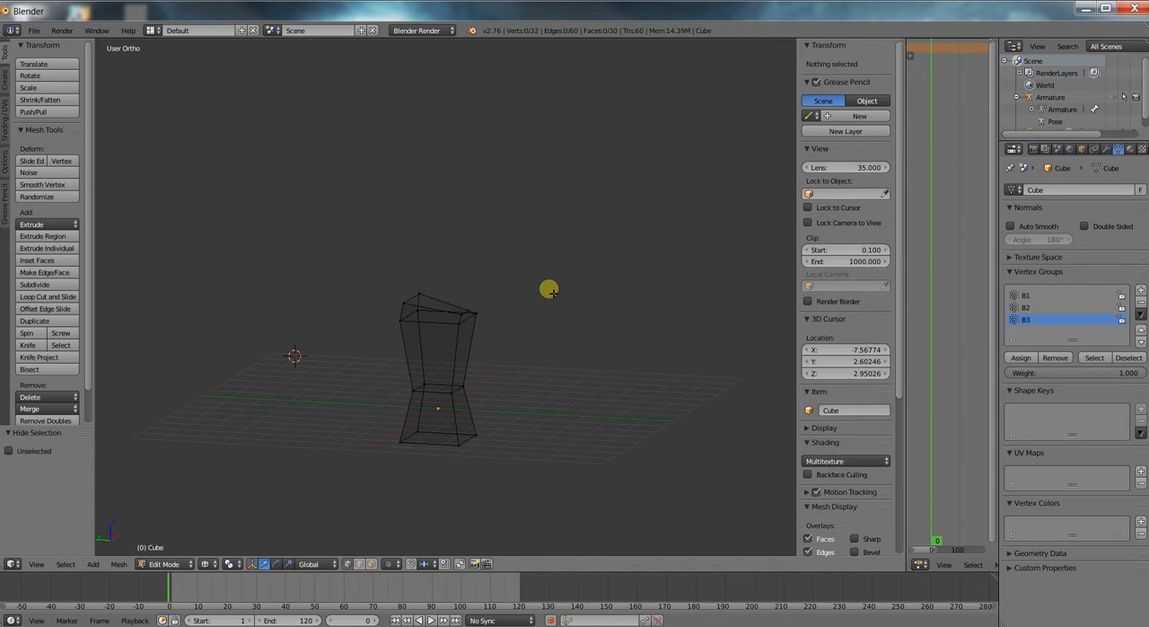
# Assign the column's remaining lower section to vertex group B2, test the group by deselecting and reselecting it, and hide those vertices.
pyautogui.press('b')
pyautogui.moveTo(401, 263); pyautogui.dragTo(578, 493)
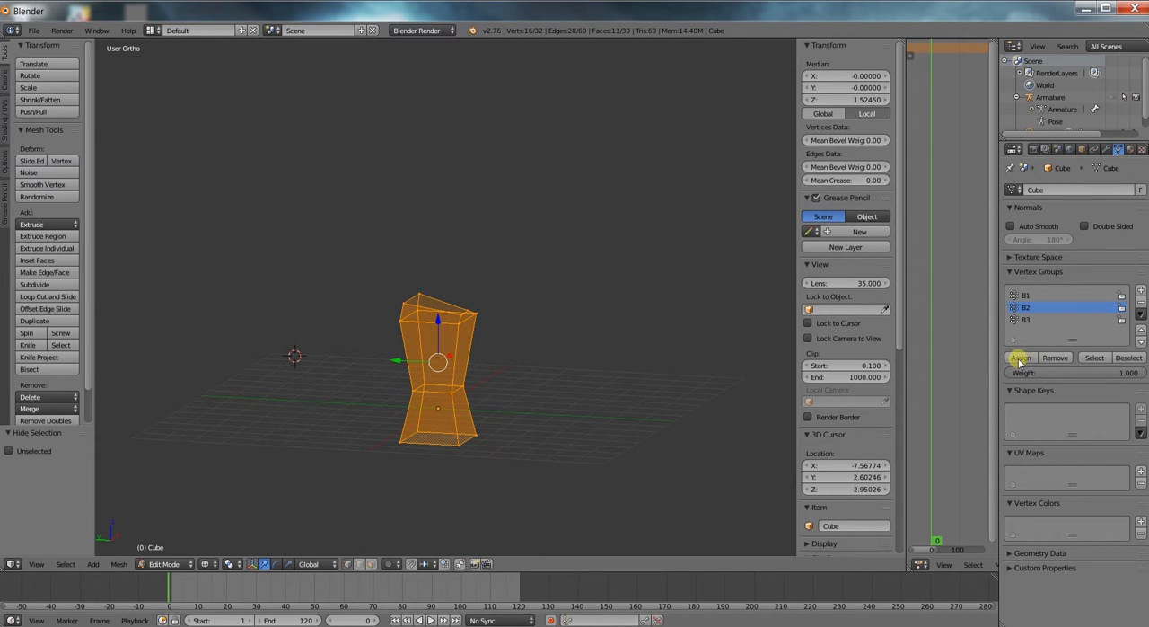
pyautogui.click(1116, 357)
pyautogui.click(1106, 359)
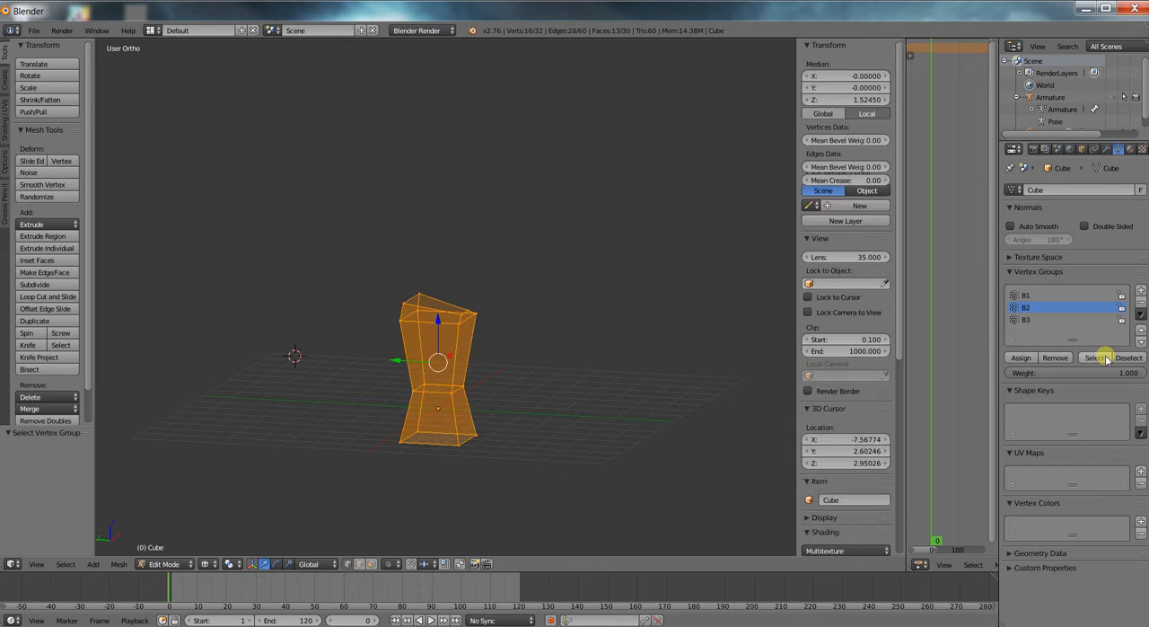
pyautogui.press('h')
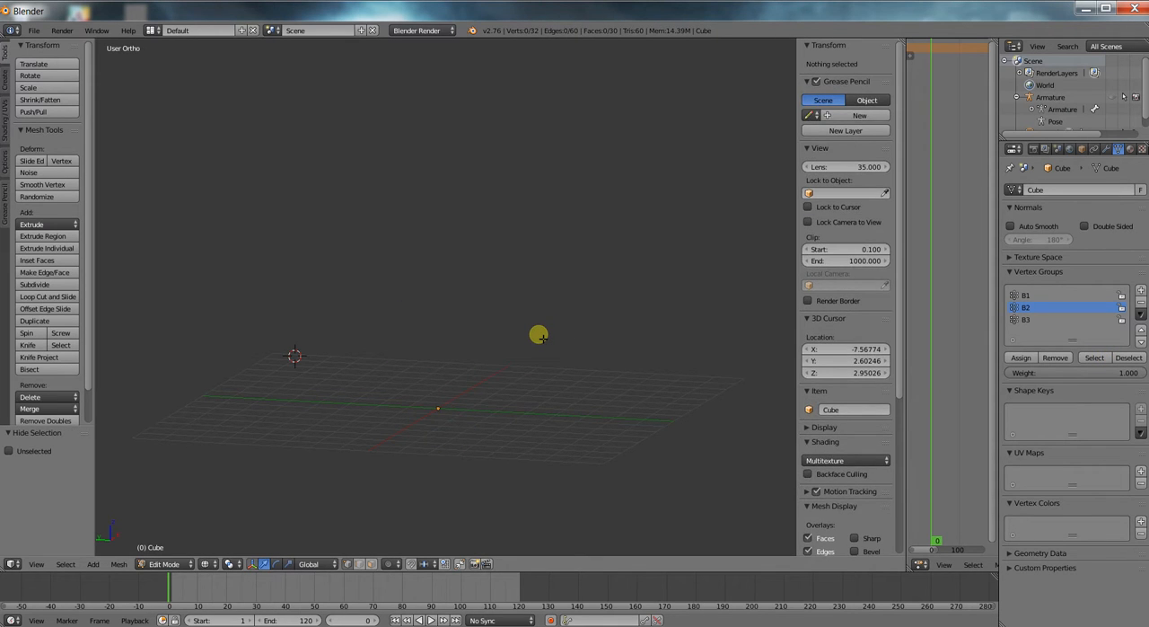
# Reveal all hidden vertices of the column mesh, clear the selection and return to Object Mode.
pyautogui.hotkey('alt', 'h')
pyautogui.moveTo(554, 333); pyautogui.dragTo(537, 338, button='middle')
pyautogui.press('a')
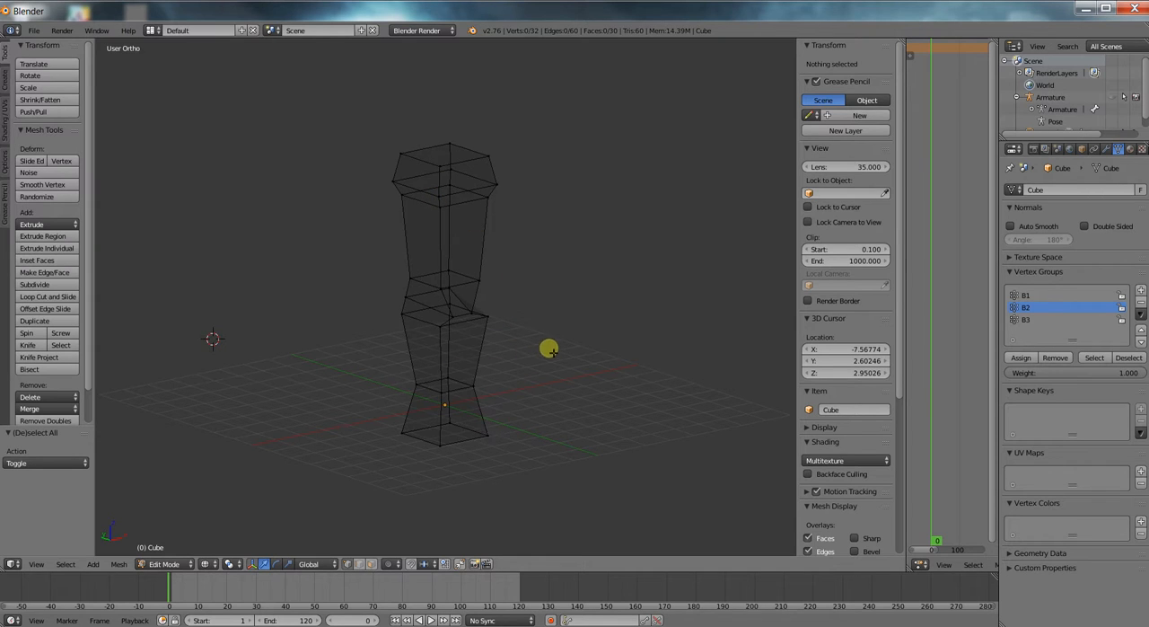
pyautogui.press('Tab')
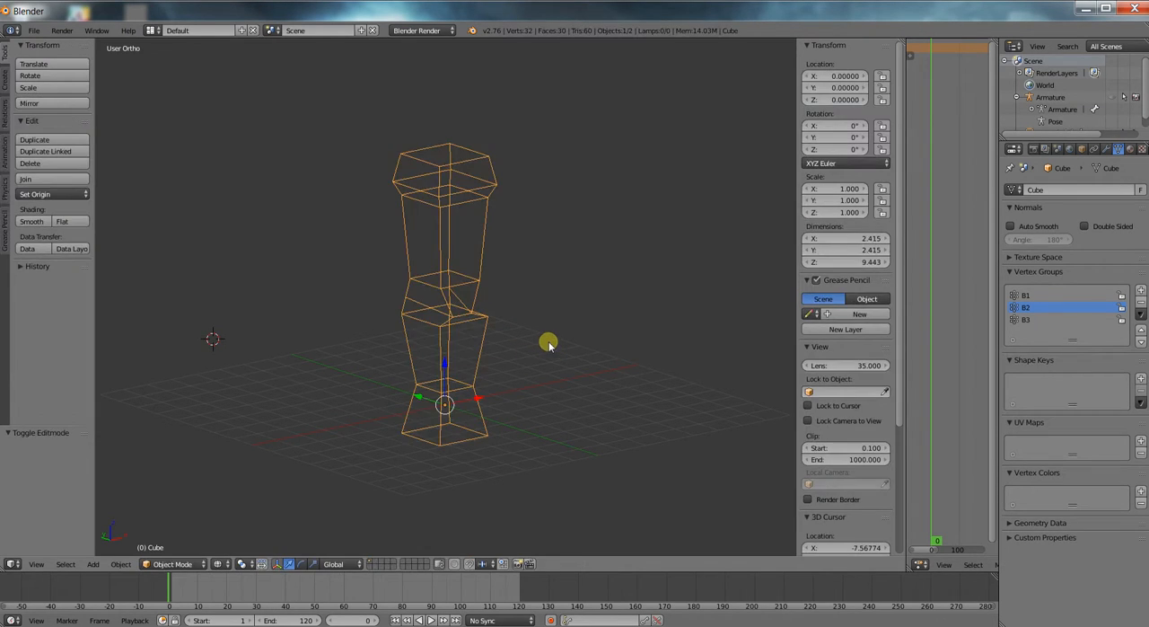
# Unhide the armature and switch the viewport shading to Solid.
pyautogui.hotkey('alt', 'h')
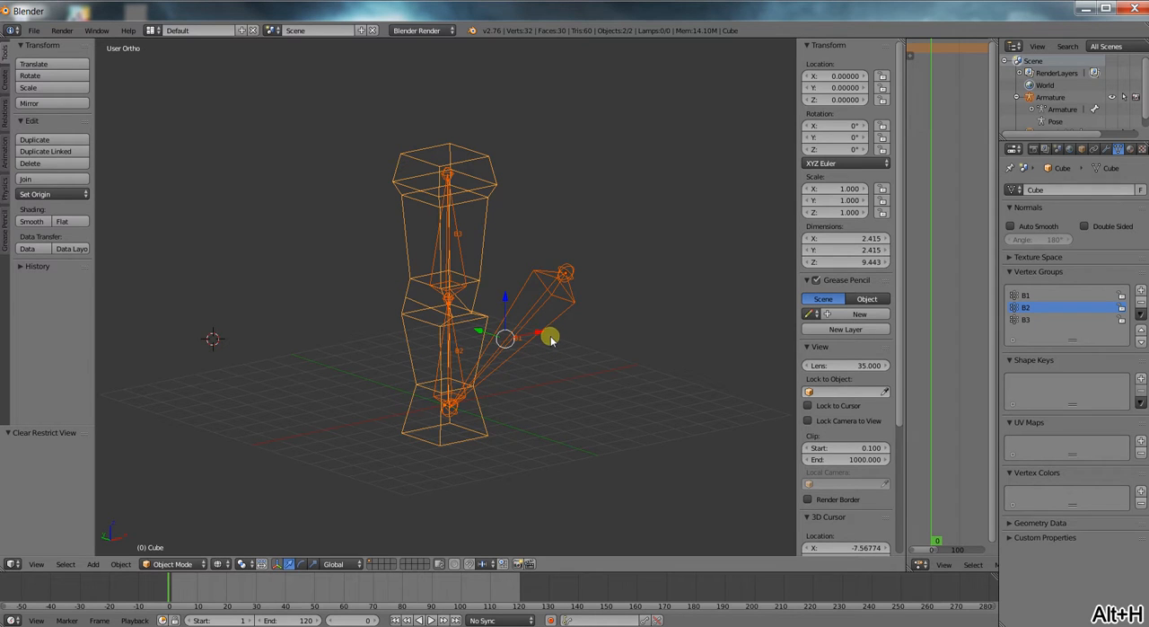
pyautogui.scroll(2, 503, 352)
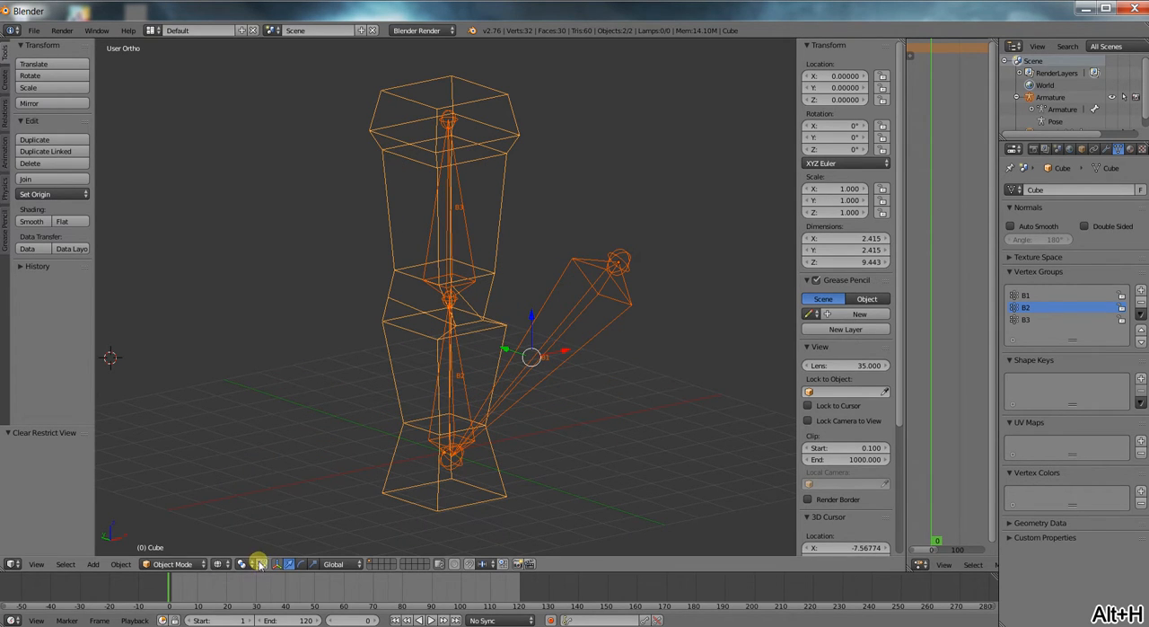
pyautogui.click(222, 563)
pyautogui.click(236, 527)
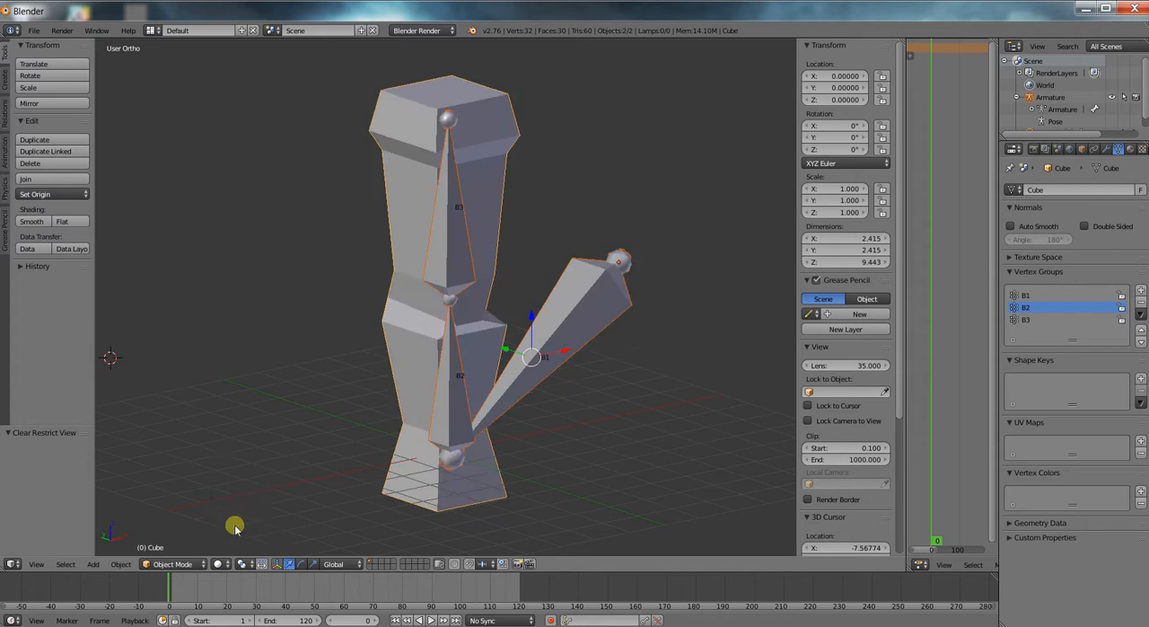
# Select the column mesh with the armature as the active object, and parent it using Armature Deform With Empty Groups.
pyautogui.scroll(-2, 420, 321)
pyautogui.press('Tab')
pyautogui.rightClick(485, 203)
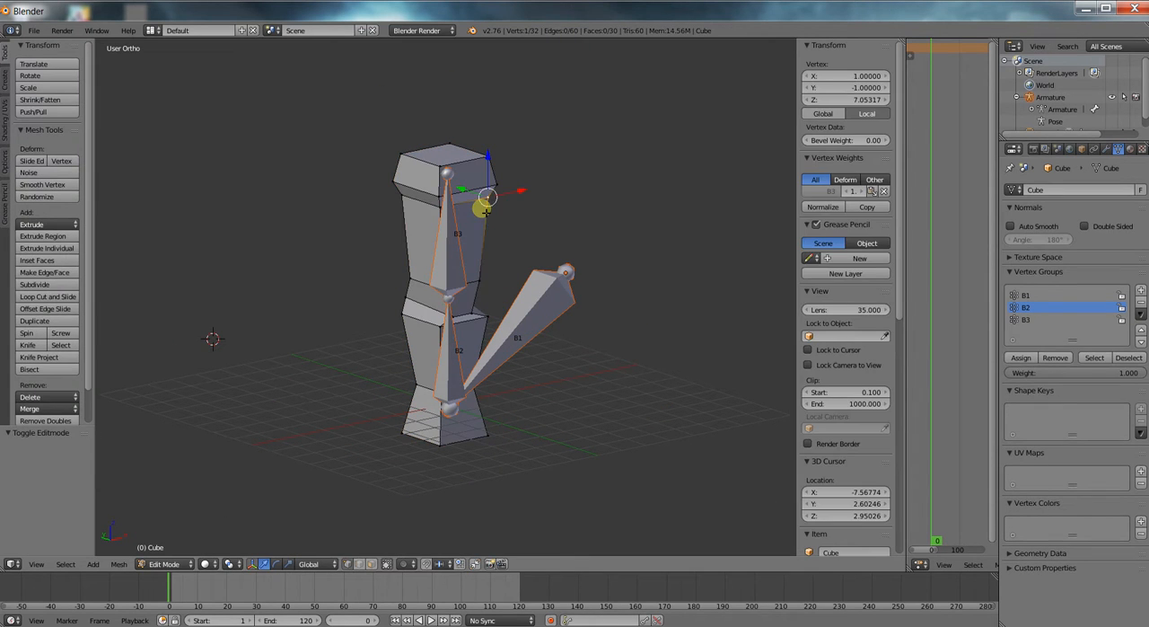
pyautogui.press('Tab')
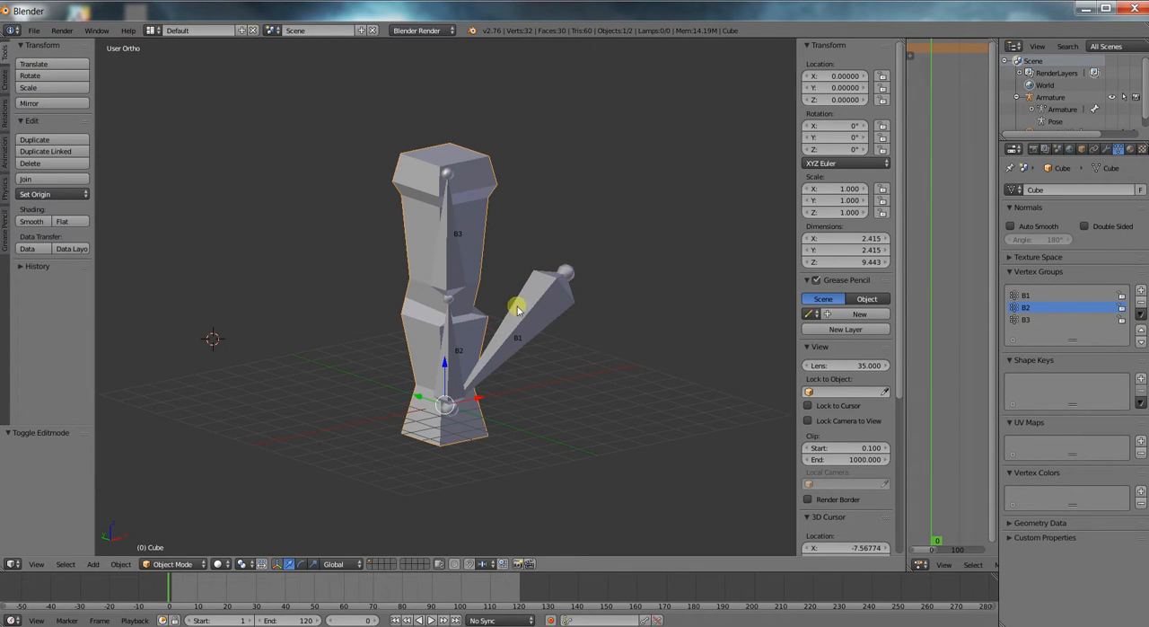
pyautogui.keyDown('shift'); pyautogui.rightClick(547, 326); pyautogui.keyUp('shift')
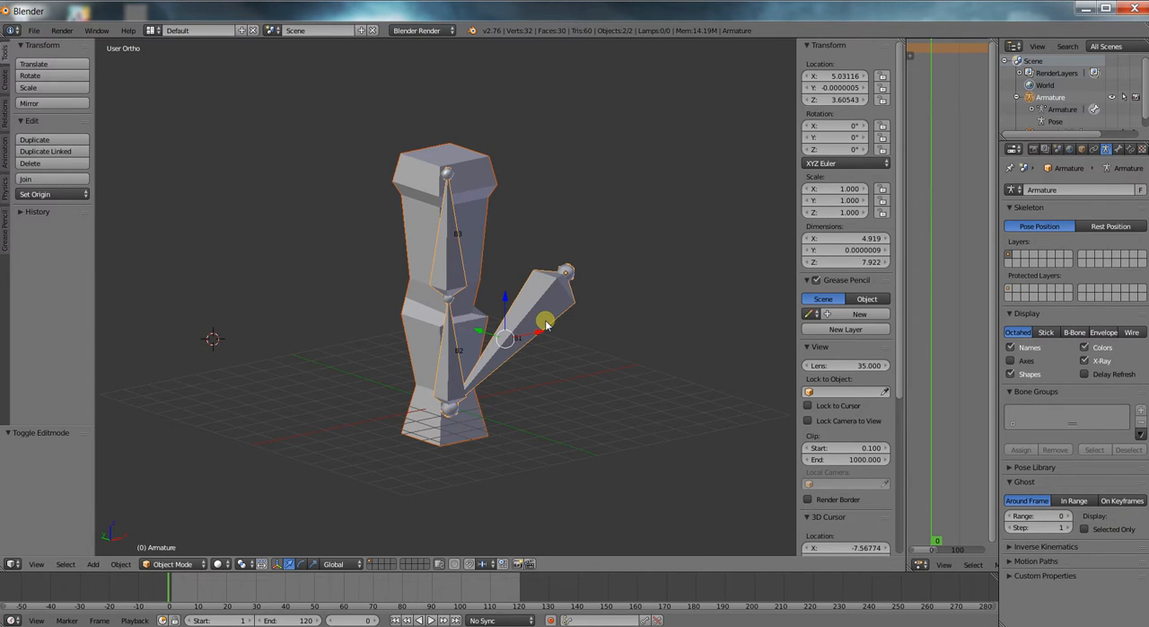
pyautogui.hotkey('ctrl', 'p')
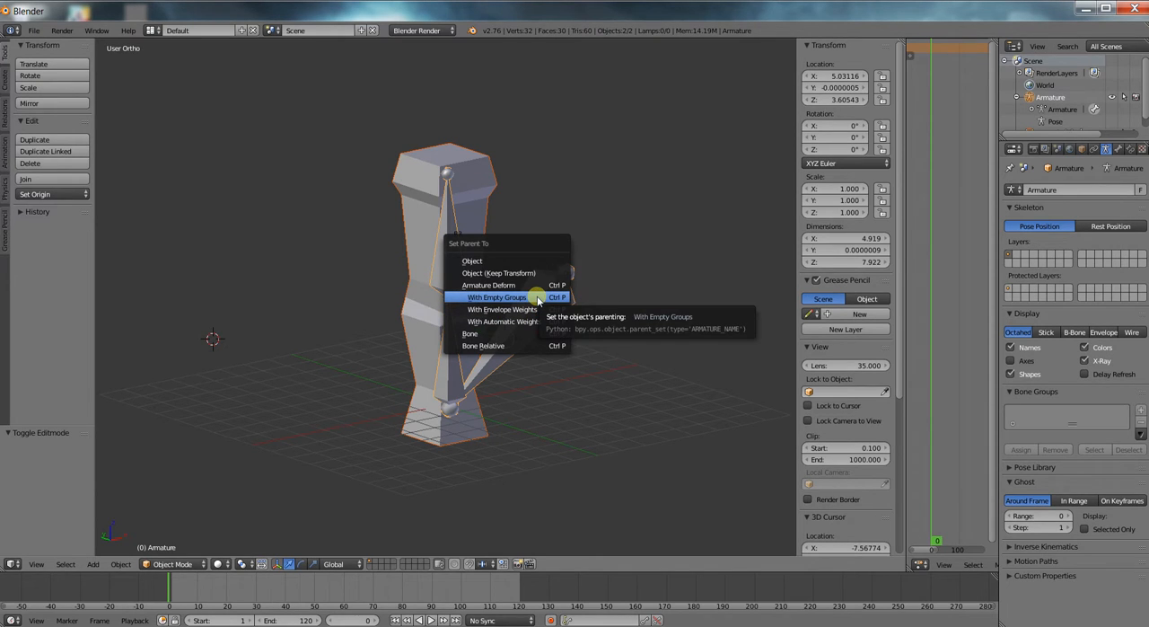
pyautogui.click(537, 300)
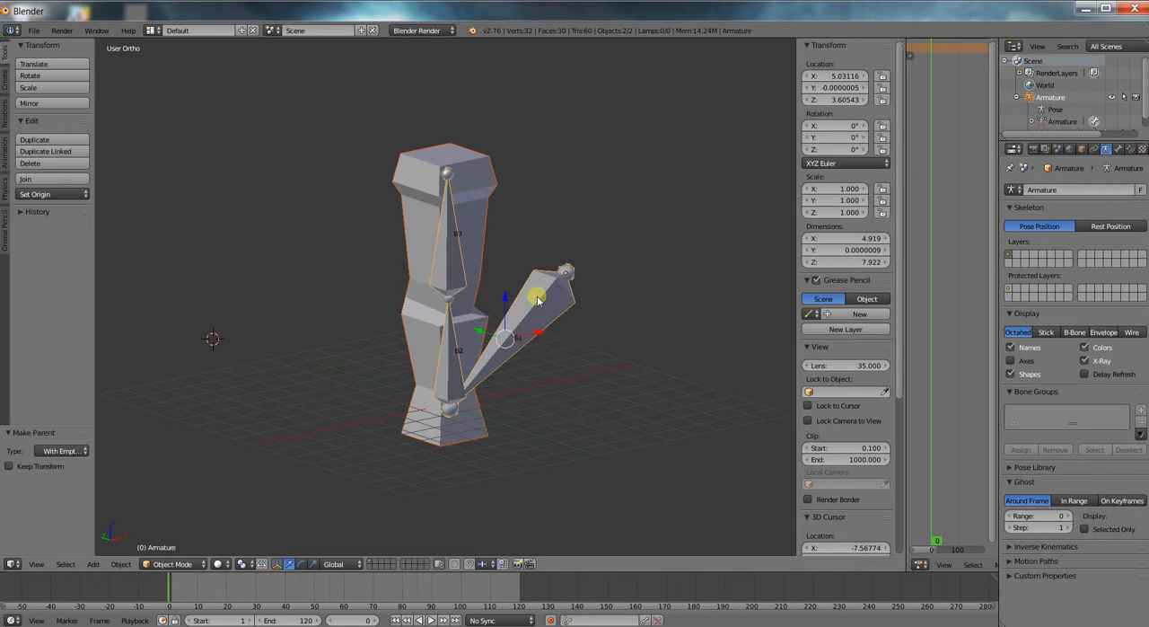
# Try rotating bone B3 by about 25° in Pose Mode to test the column's deformation, and undo the rotation.
pyautogui.press('Tab')
pyautogui.rightClick(460, 272)
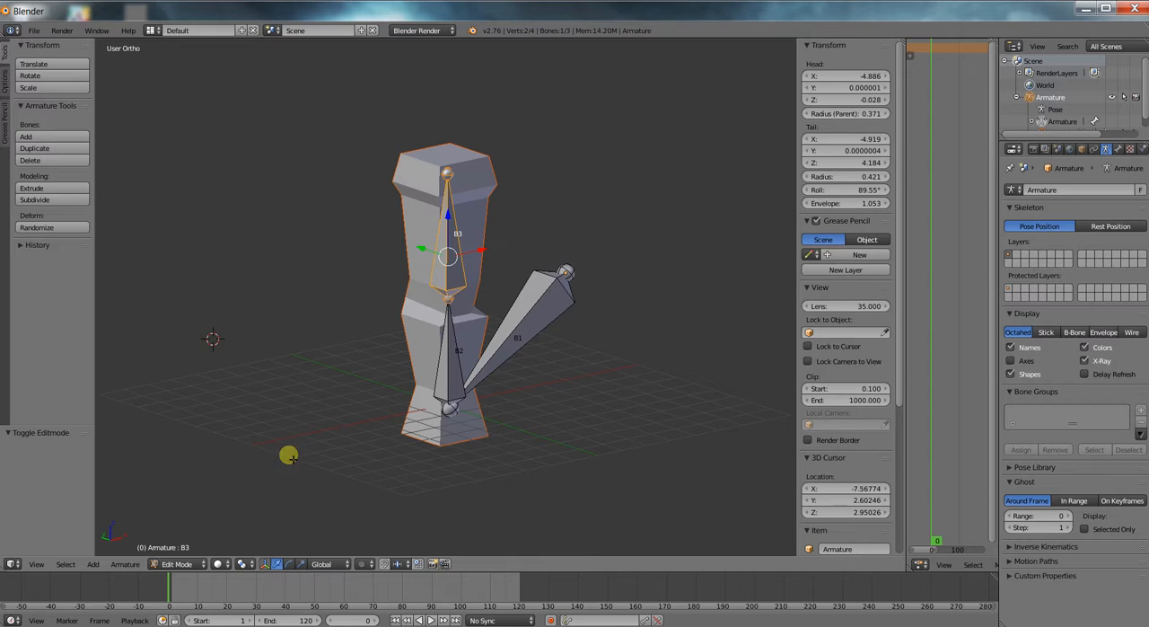
pyautogui.click(177, 564)
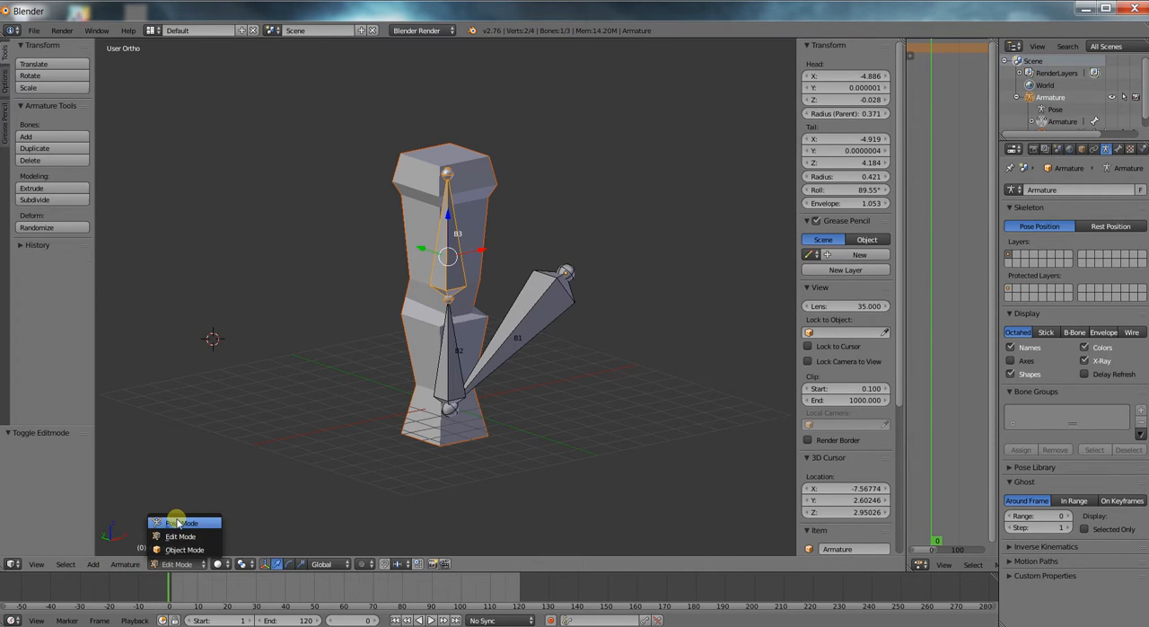
pyautogui.click(175, 517)
pyautogui.press('r')
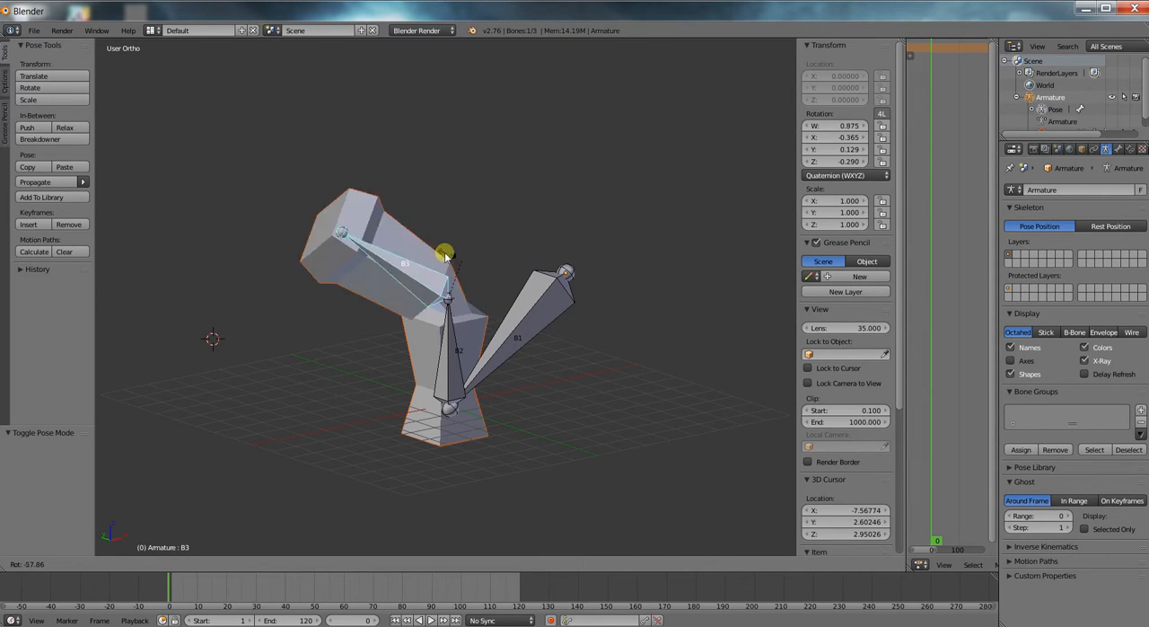
pyautogui.click(528, 314)
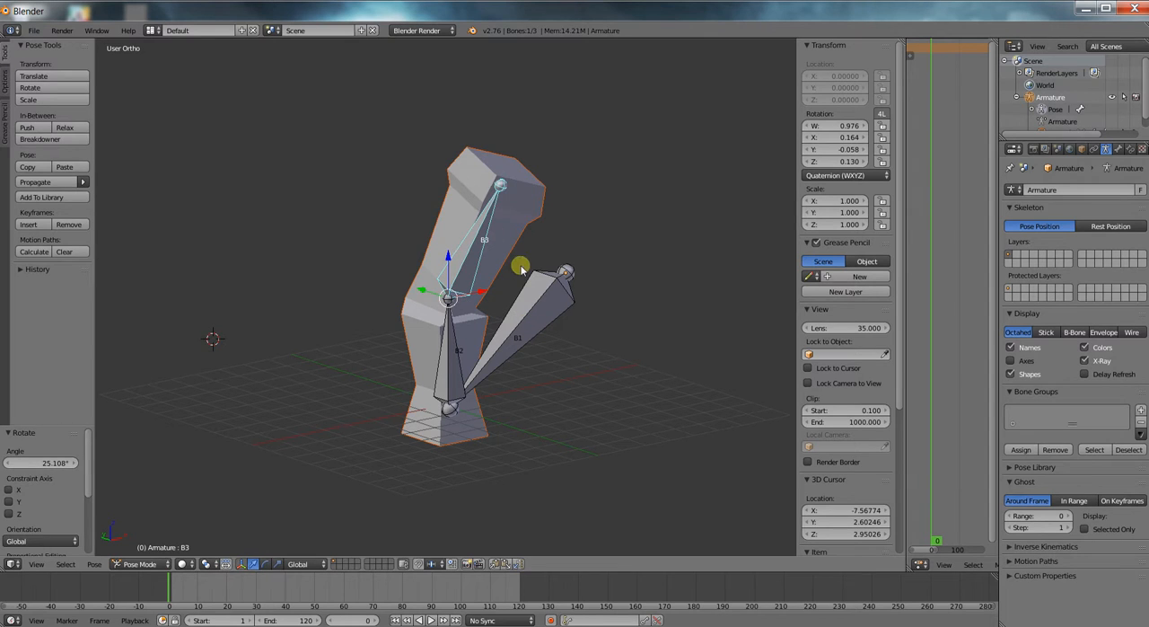
pyautogui.hotkey('ctrl', 'z')
# Switch the armature back to Object Mode and hide it, leaving only the column mesh in view.
pyautogui.moveTo(494, 264); pyautogui.dragTo(506, 285, button='middle')
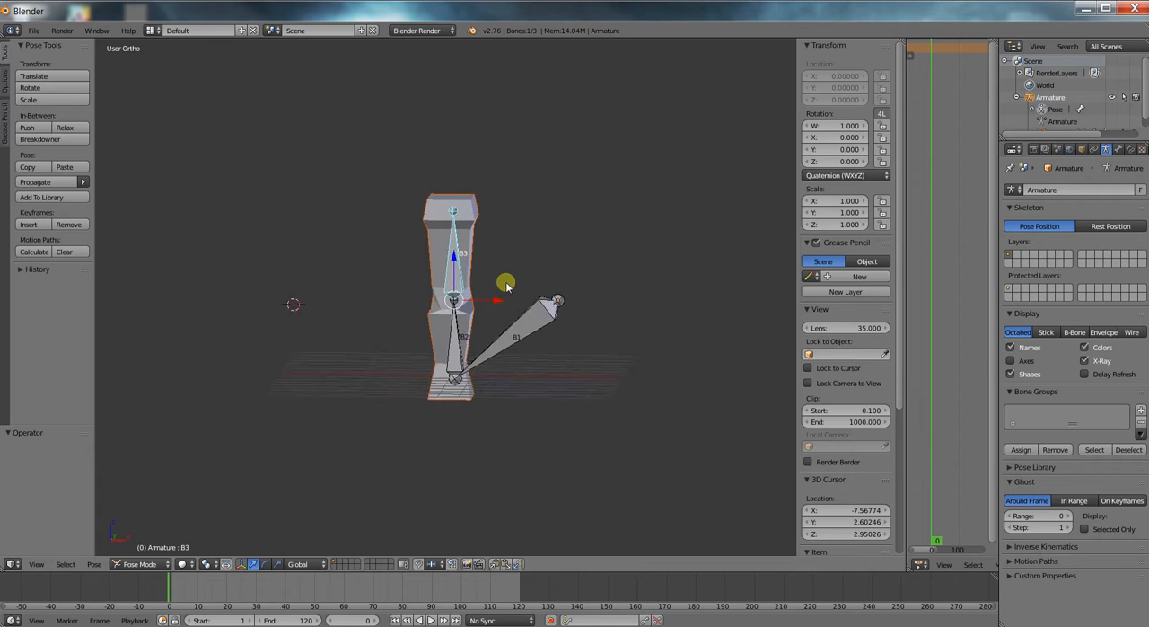
pyautogui.scroll(3, 507, 285)
pyautogui.moveTo(551, 252)
pyautogui.mouseDown(button='middle')
pyautogui.moveTo(602, 300)
pyautogui.moveTo(545, 251)
pyautogui.mouseUp(button='middle')
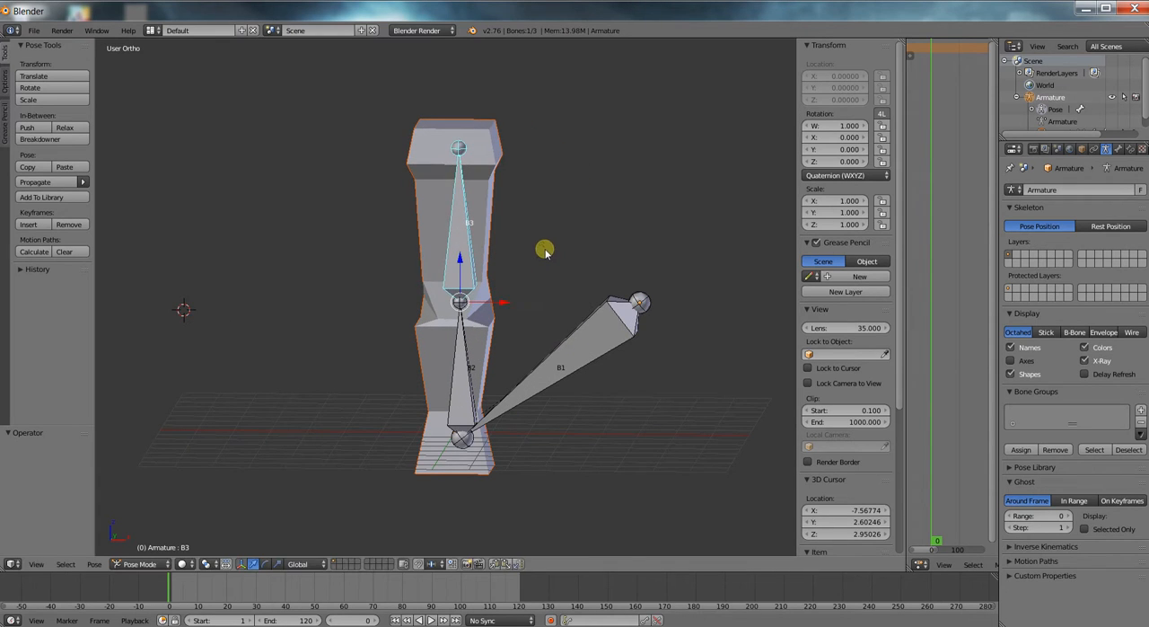
pyautogui.press('Tab')
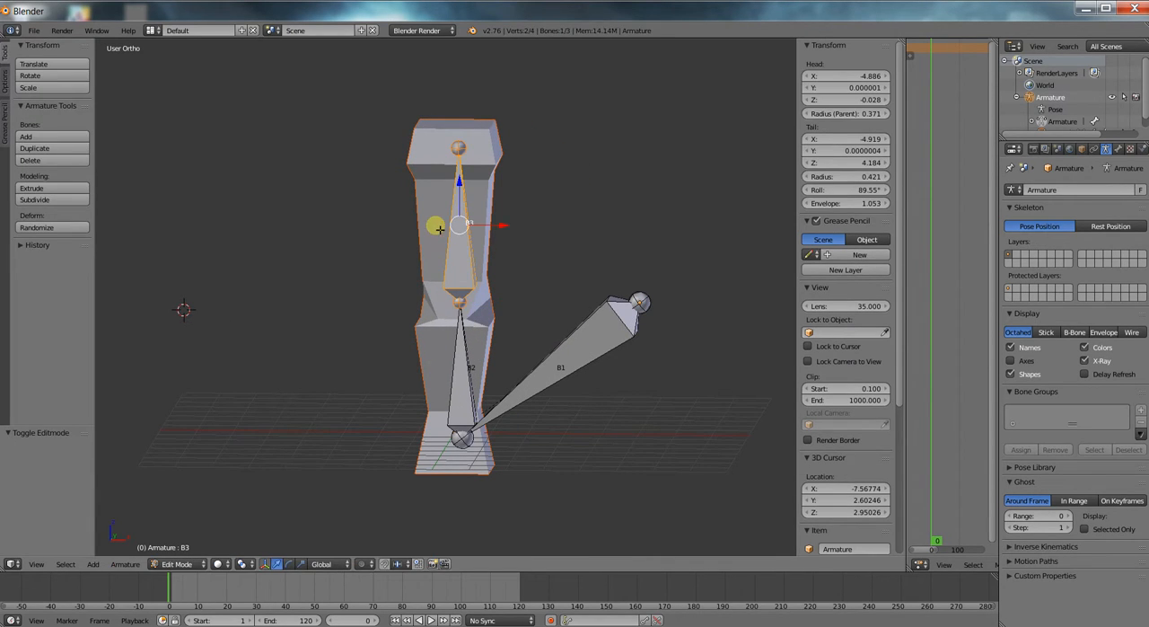
pyautogui.hotkey('ctrl', 'Tab')
pyautogui.click(144, 564)
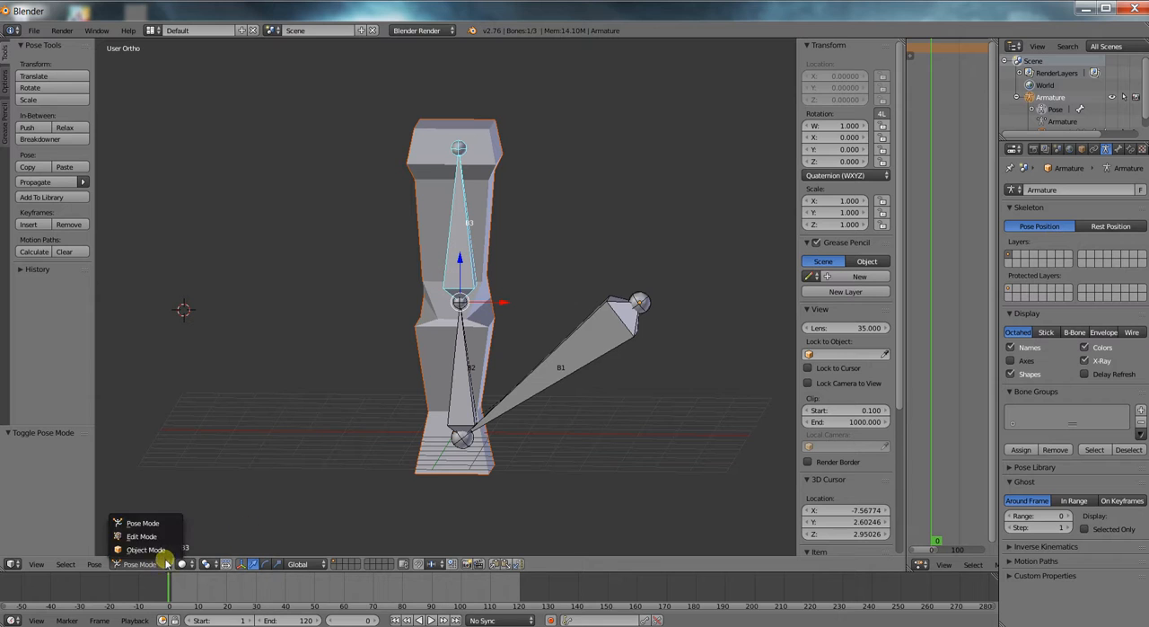
pyautogui.click(169, 551)
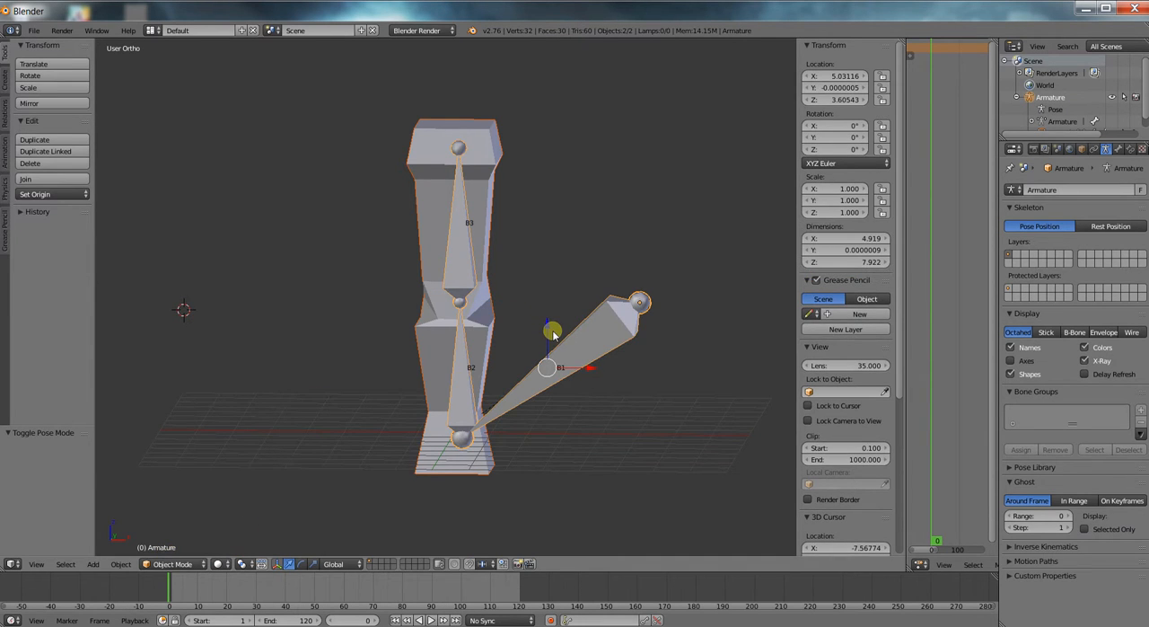
pyautogui.press('h')
pyautogui.hotkey('alt', 'h')
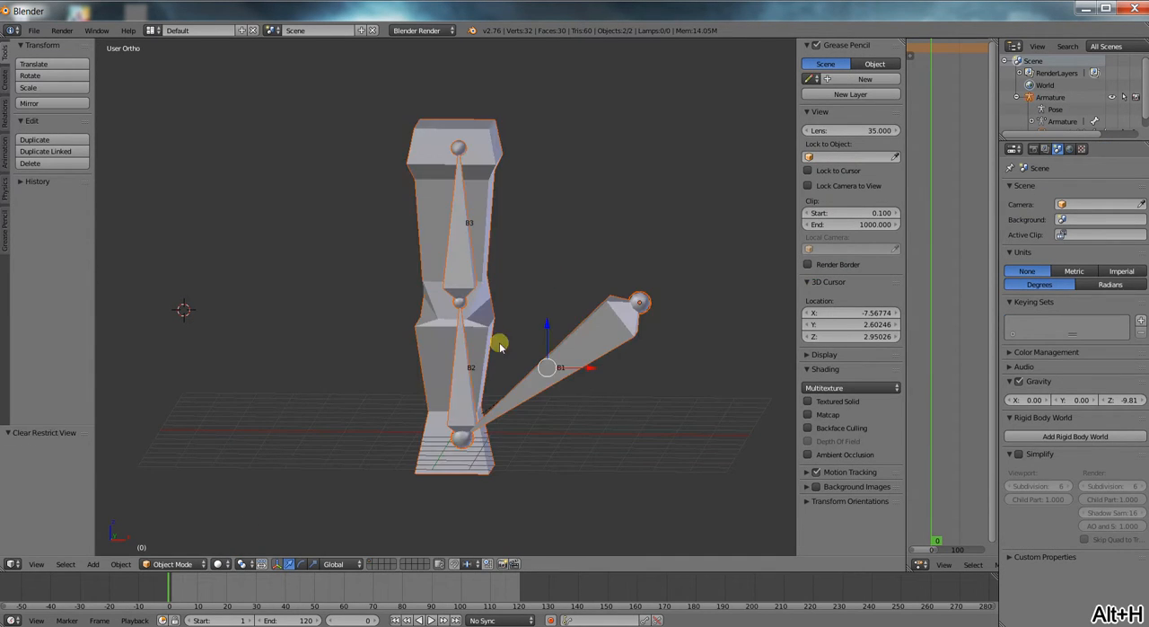
pyautogui.press('h')
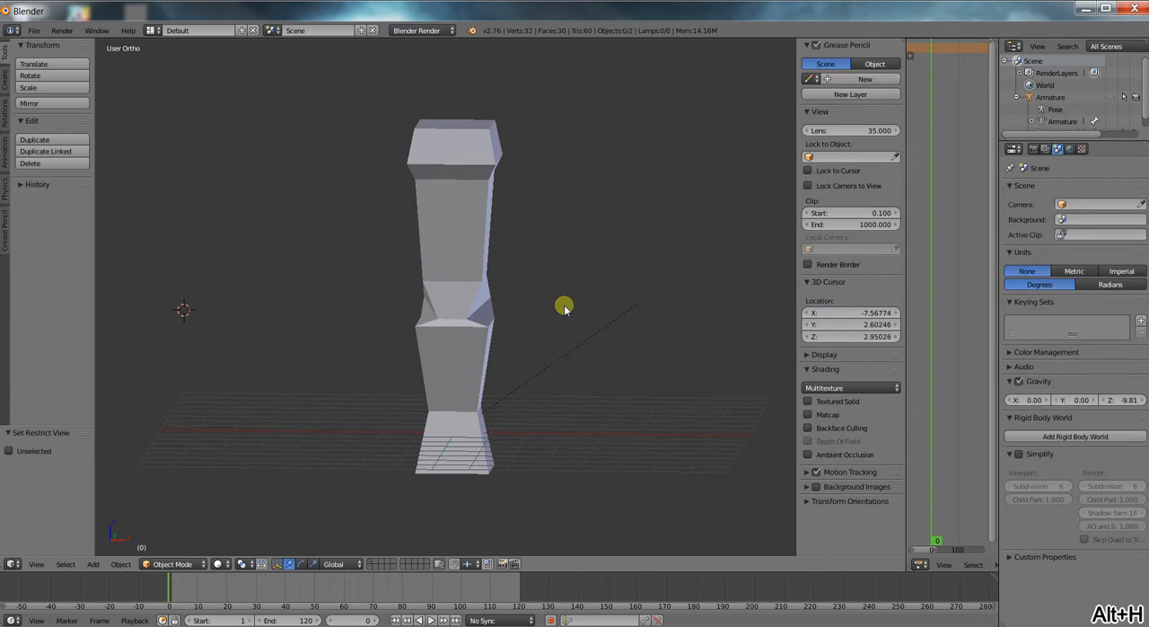
# Select the column mesh and add a Subdivision Surface modifier to it.
pyautogui.rightClick(475, 223)
pyautogui.moveTo(497, 248); pyautogui.dragTo(489, 289, button='middle')
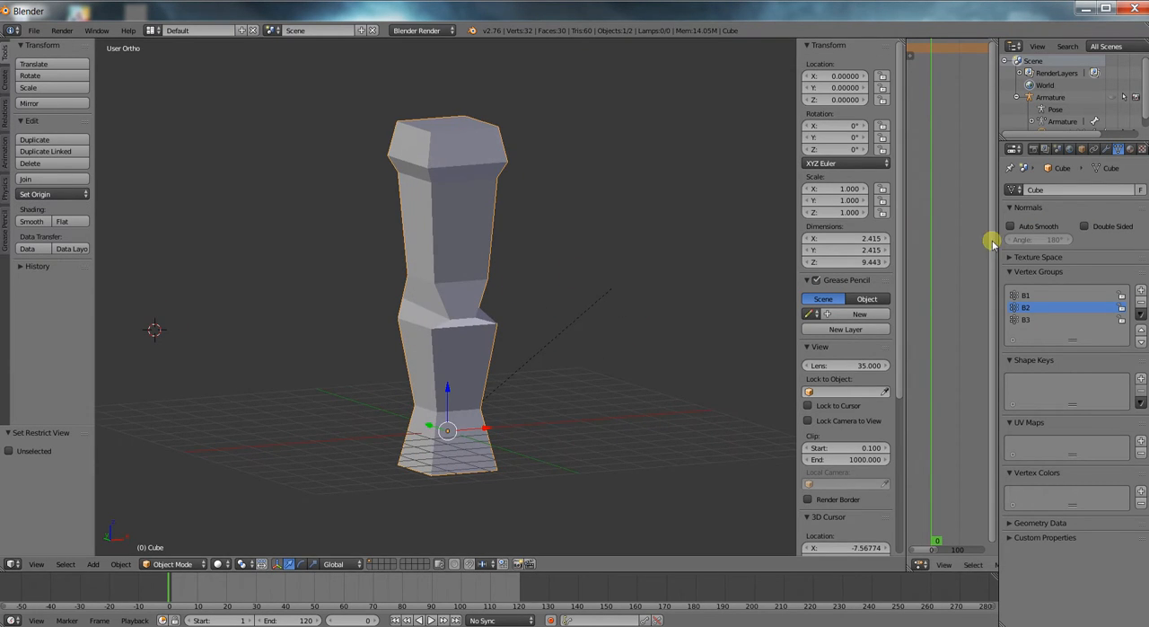
pyautogui.click(1110, 149)
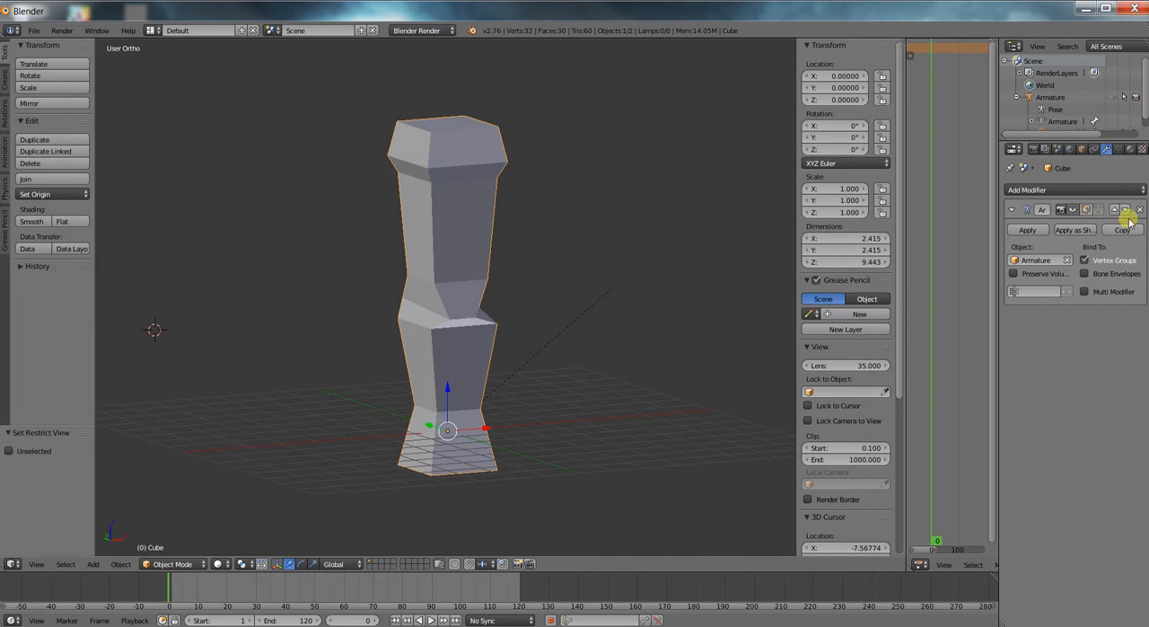
pyautogui.click(1078, 190)
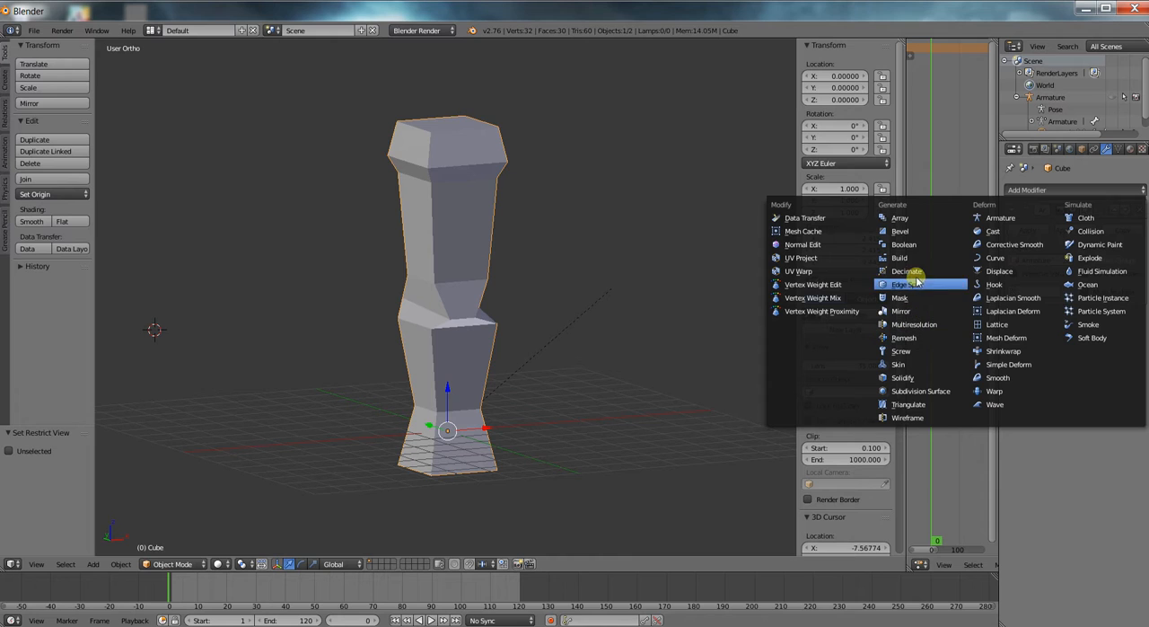
pyautogui.click(917, 391)
pyautogui.scroll(1, 717, 368)
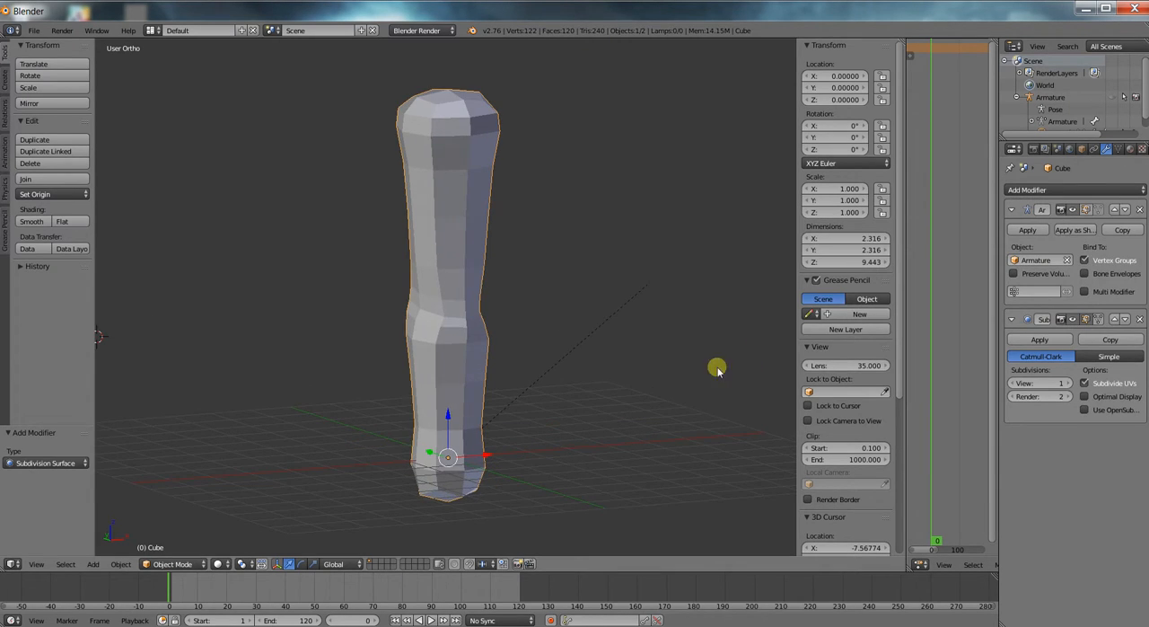
pyautogui.scroll(1, 602, 377)
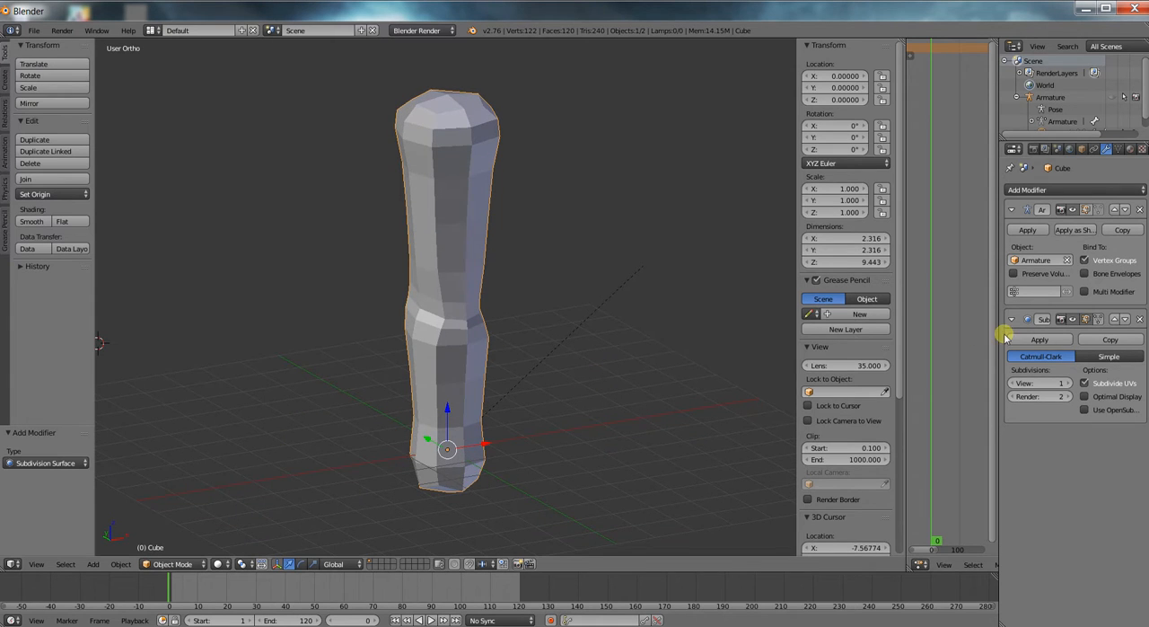
# Apply the column's Subdivision Surface modifier and switch the mesh to Edit Mode.
pyautogui.click(1042, 339)
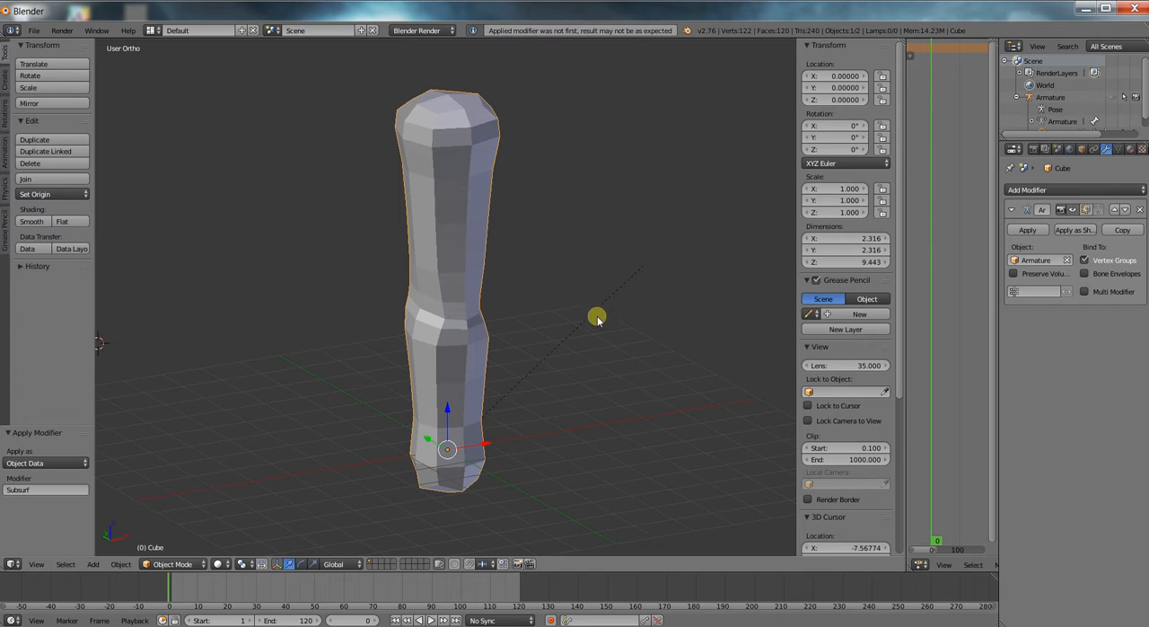
pyautogui.press('Tab')
pyautogui.rightClick(467, 229)
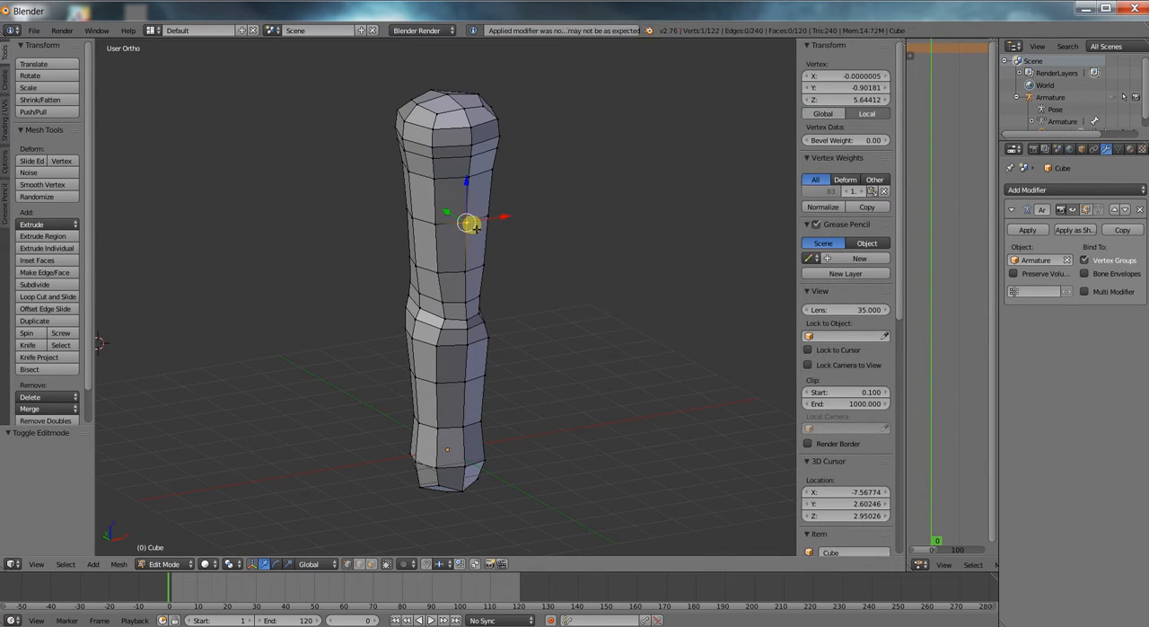
# Select only the vertices of group B2 and examine which part of the subdivided column they cover.
pyautogui.click(1116, 150)
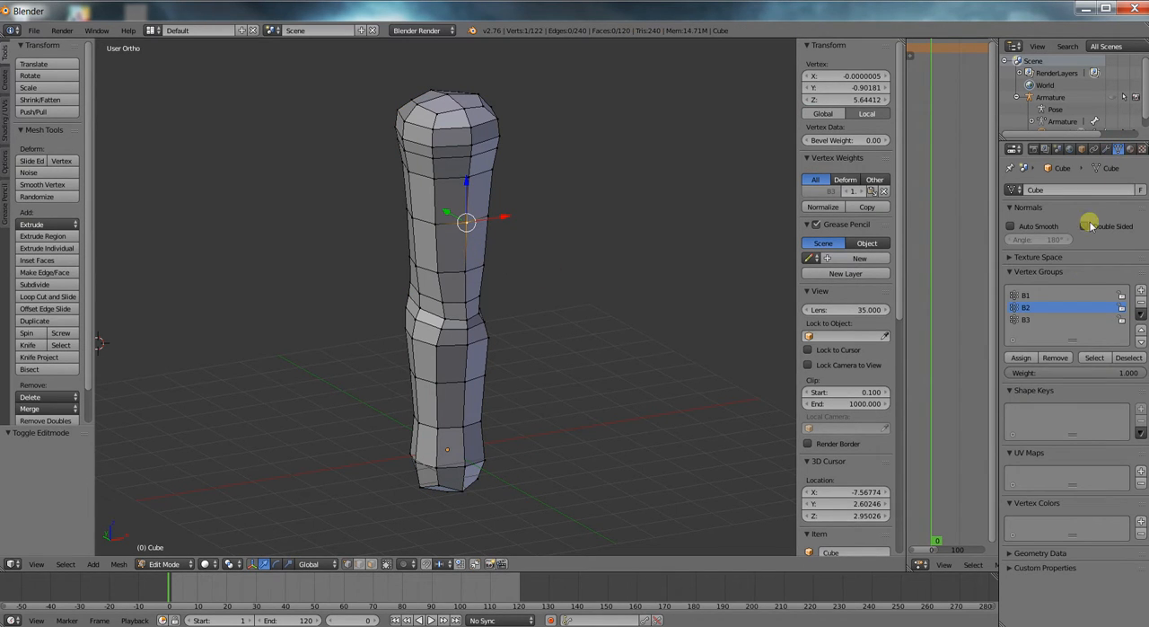
pyautogui.click(1095, 357)
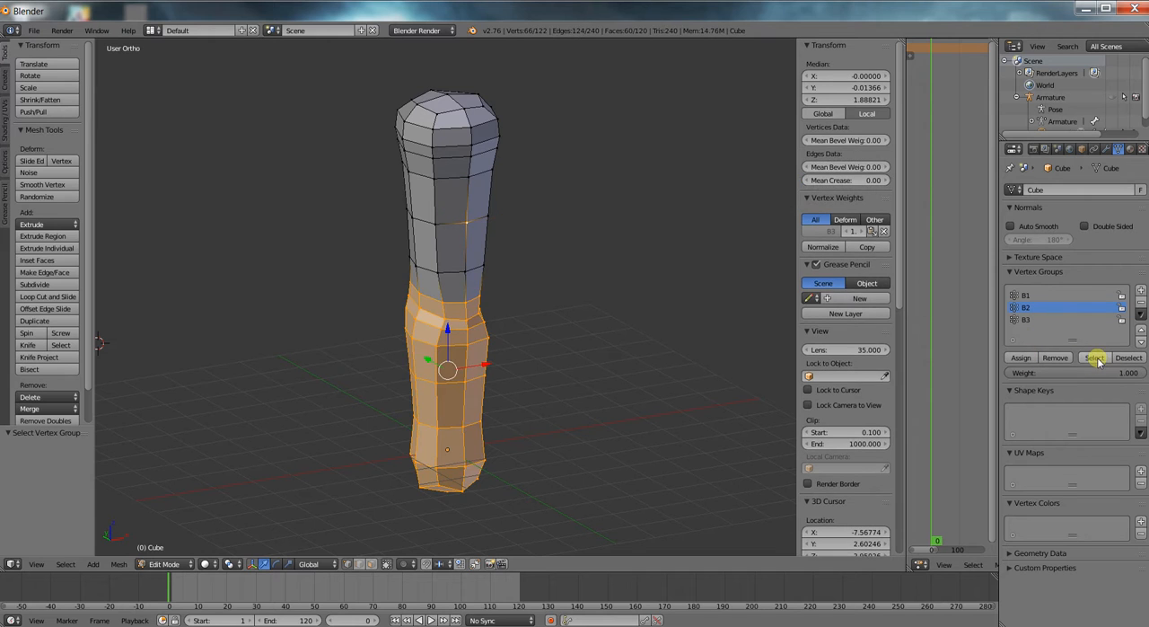
pyautogui.press('a')
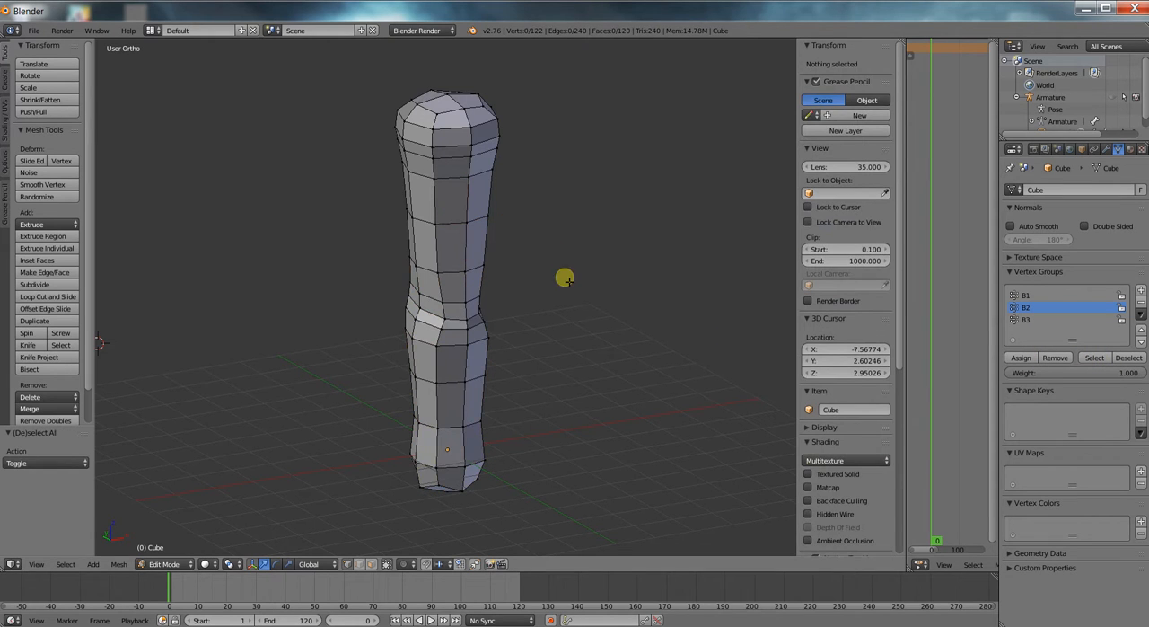
pyautogui.click(1094, 358)
pyautogui.moveTo(505, 385); pyautogui.dragTo(572, 368, button='middle')
pyautogui.moveTo(459, 439); pyautogui.dragTo(480, 365, button='middle')
pyautogui.moveTo(589, 310)
pyautogui.mouseDown(button='middle')
pyautogui.moveTo(544, 309)
pyautogui.moveTo(599, 299)
pyautogui.mouseUp(button='middle')
pyautogui.scroll(-1, 579, 359)
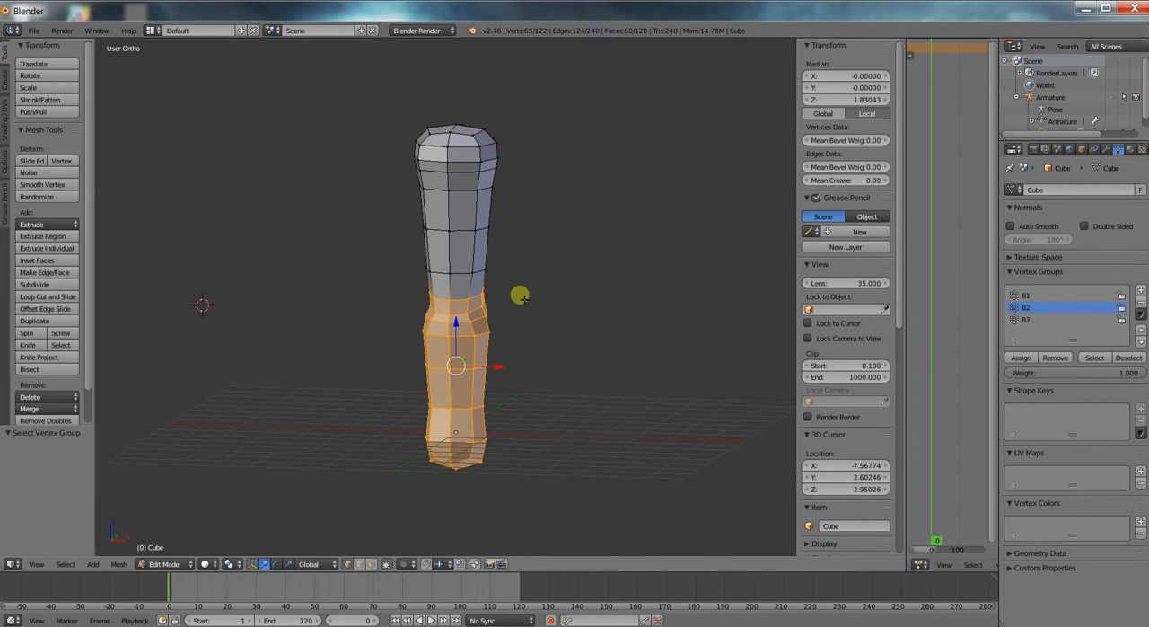
pyautogui.moveTo(520, 296); pyautogui.dragTo(587, 300, button='middle')
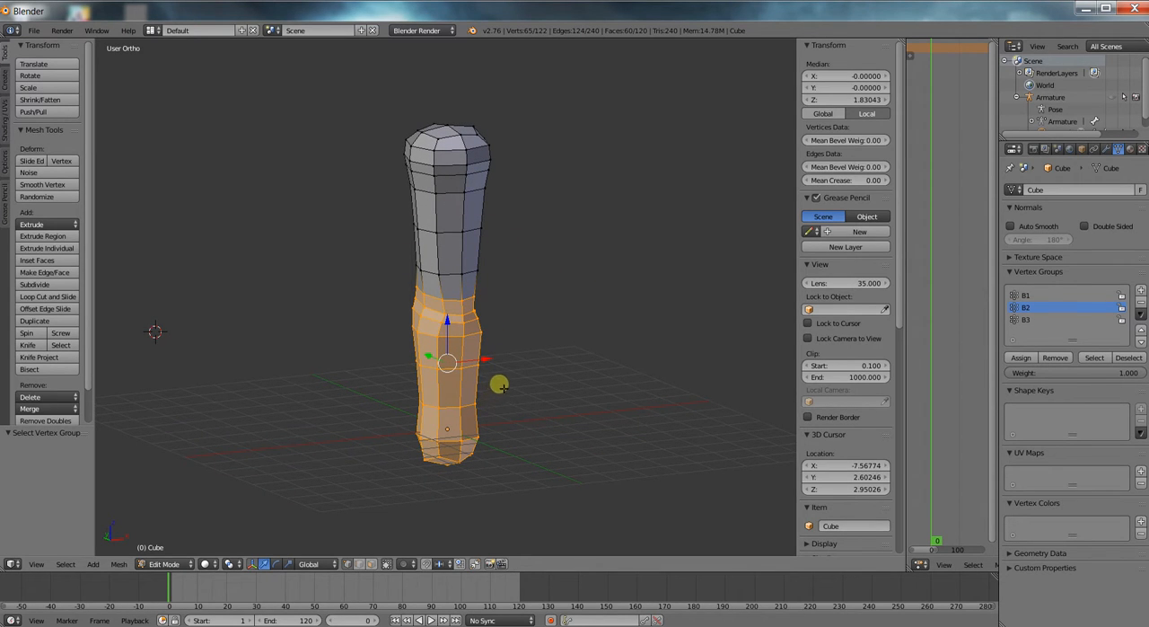
# Return the column mesh to Object Mode and show its modifier settings.
pyautogui.press('Tab')
pyautogui.press('Tab')
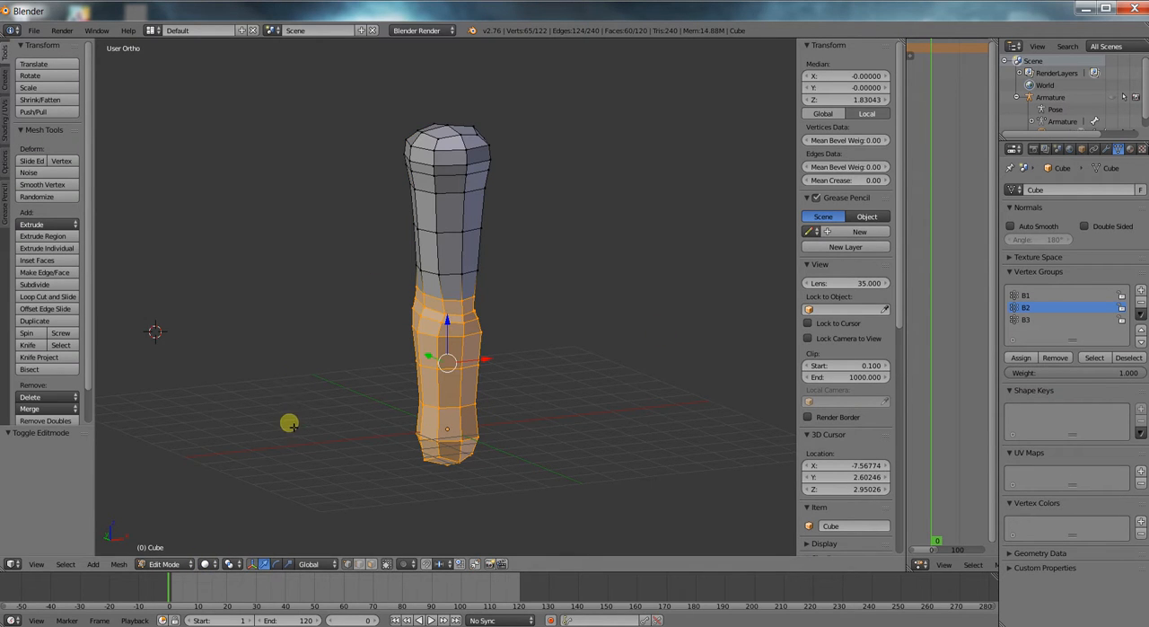
pyautogui.click(165, 564)
pyautogui.click(175, 544)
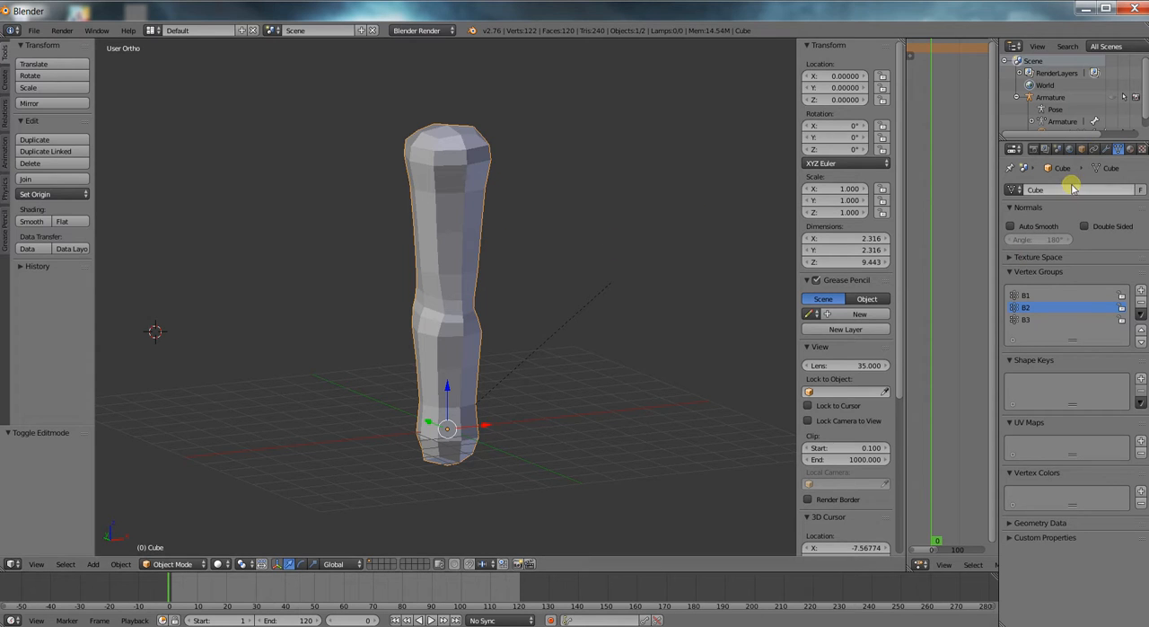
pyautogui.click(1105, 148)
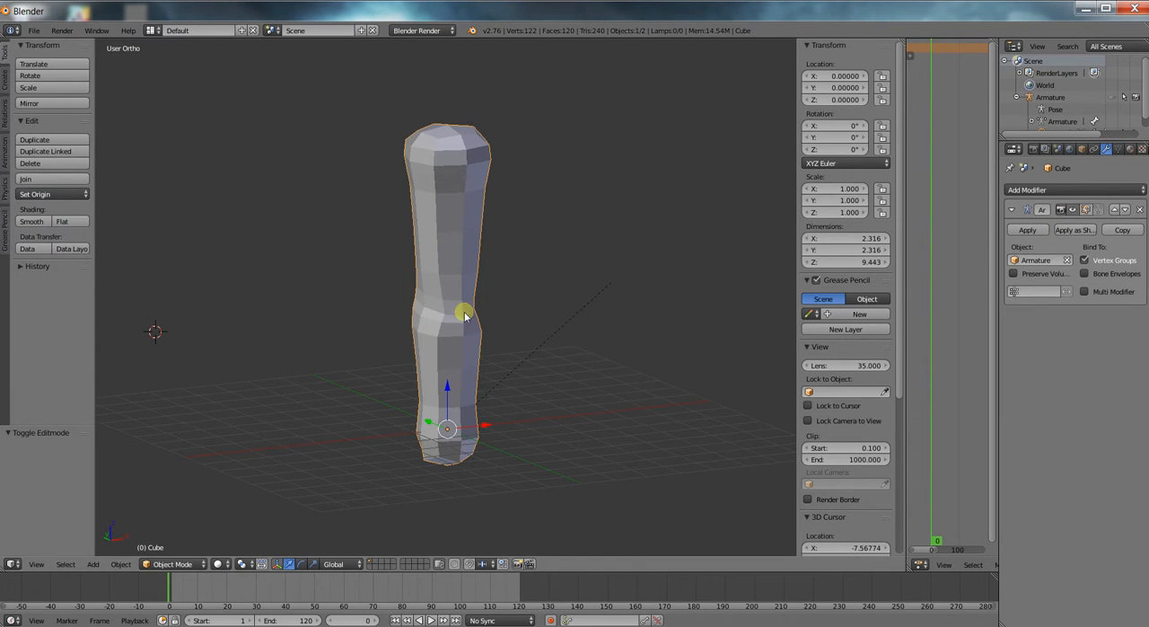
pyautogui.press('Tab')
pyautogui.hotkey('alt', 'h')
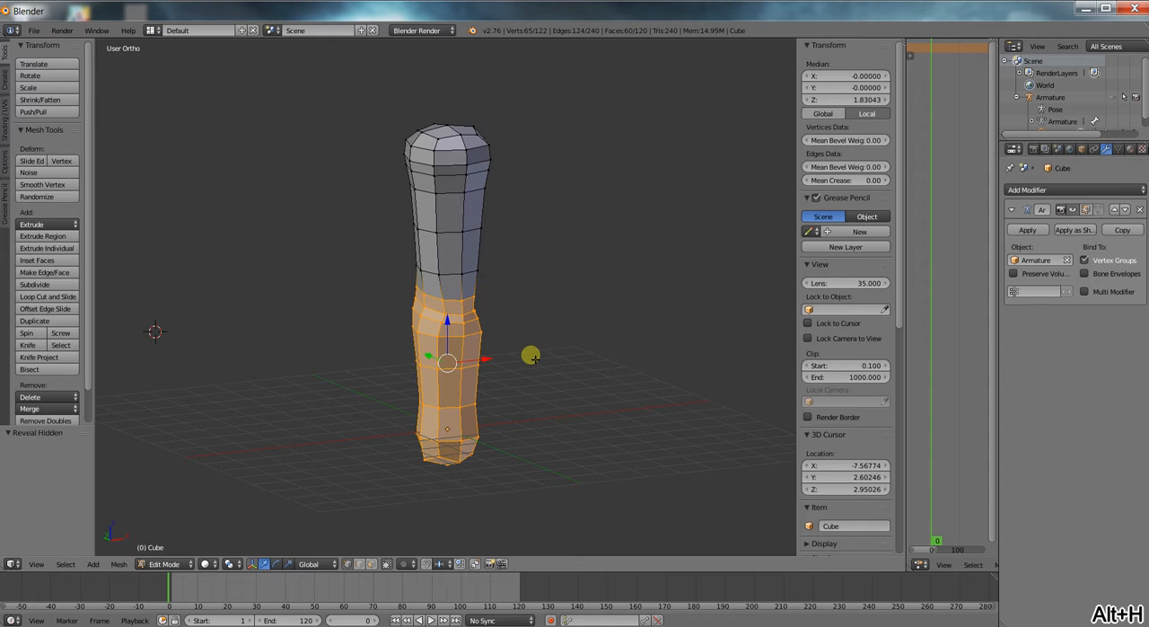
pyautogui.press('`')
pyautogui.press('Tab')
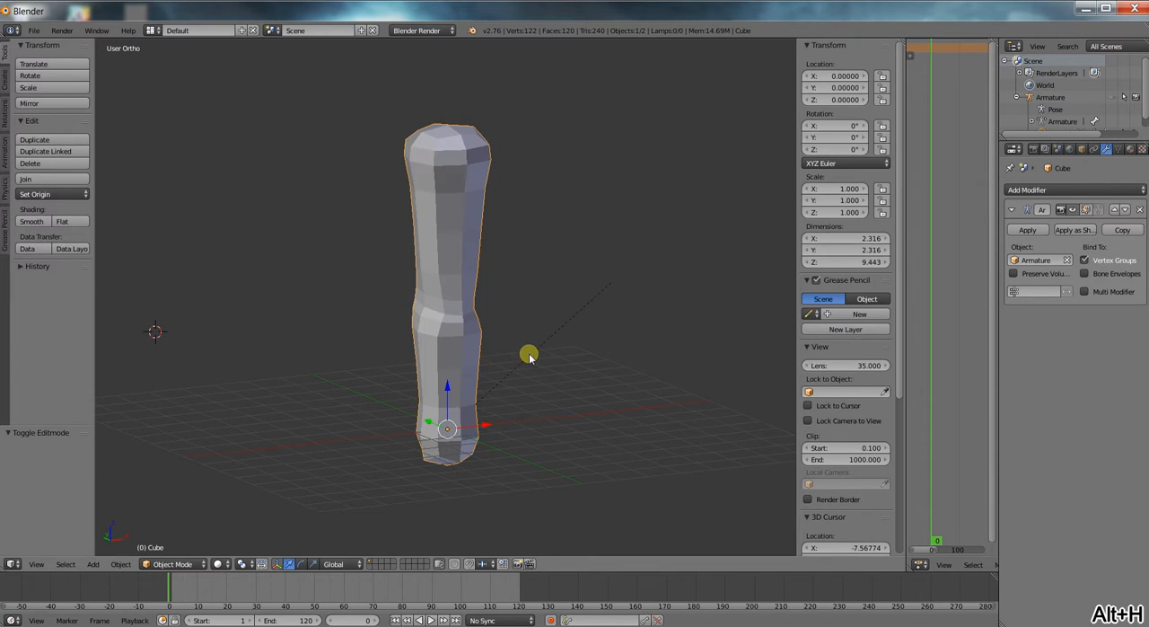
# Unhide the armature and apply smooth shading to the column mesh.
pyautogui.hotkey('alt', 'h')
pyautogui.rightClick(449, 182)
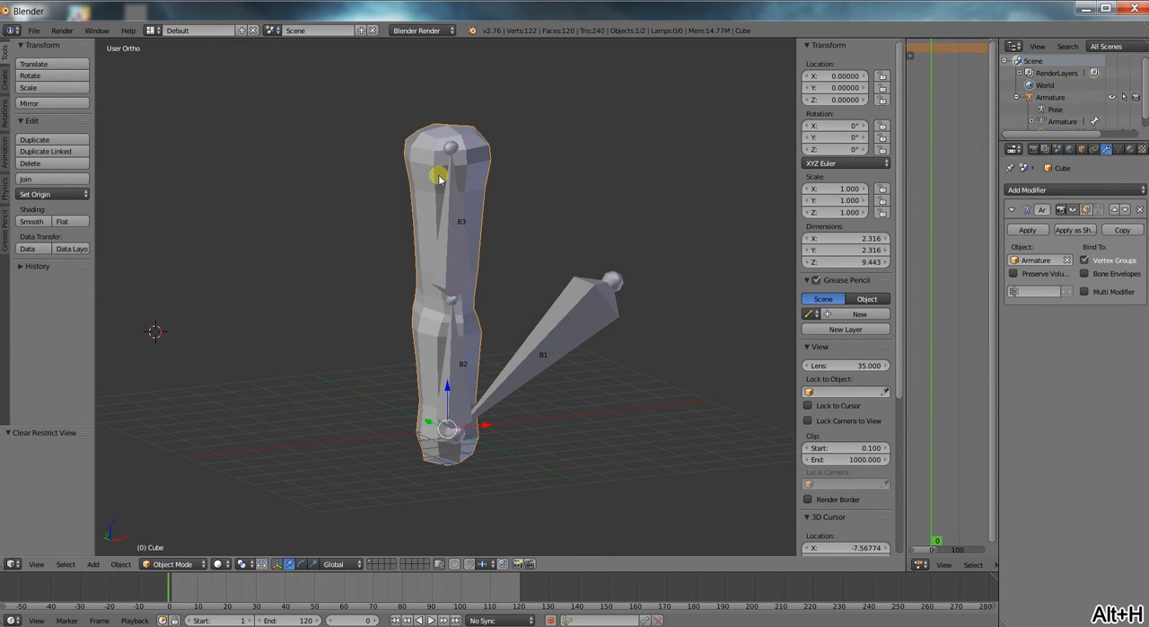
pyautogui.moveTo(485, 205); pyautogui.dragTo(434, 171, button='middle')
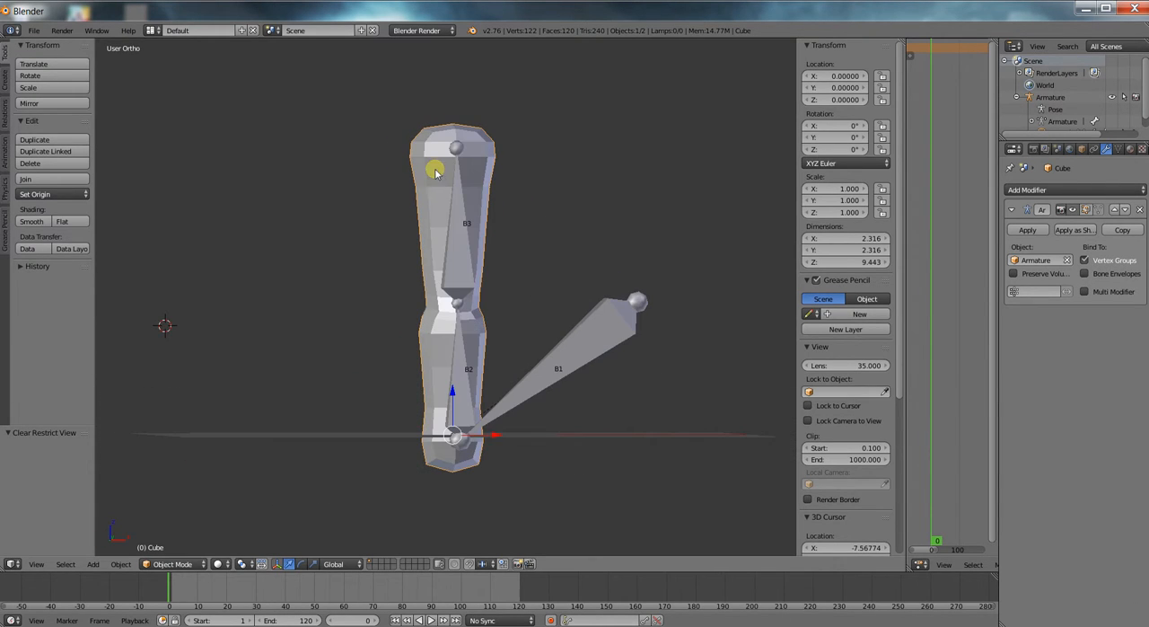
pyautogui.click(34, 222)
pyautogui.moveTo(296, 262)
pyautogui.mouseDown(button='middle')
pyautogui.moveTo(492, 276)
pyautogui.moveTo(341, 282)
pyautogui.moveTo(526, 318)
pyautogui.moveTo(444, 257)
pyautogui.mouseUp(button='middle')
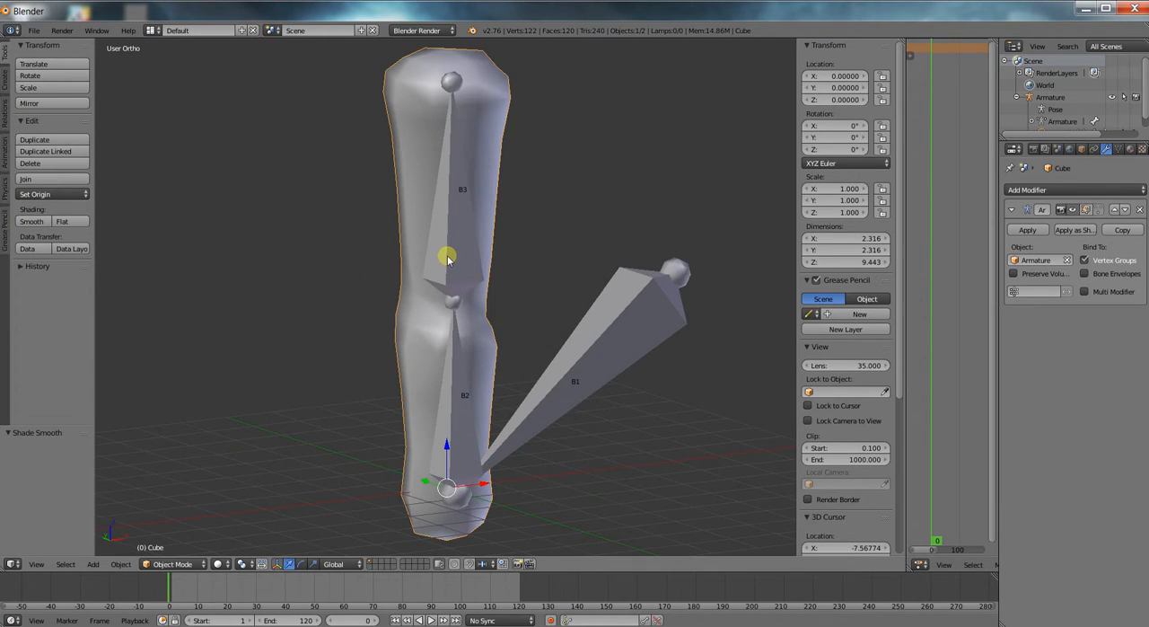
# Try rotating bone B3 by about -46° in Pose Mode to test how the smooth-shaded column bends, and cancel the rotation.
pyautogui.press('Tab')
pyautogui.press('Tab')
pyautogui.rightClick(458, 251)
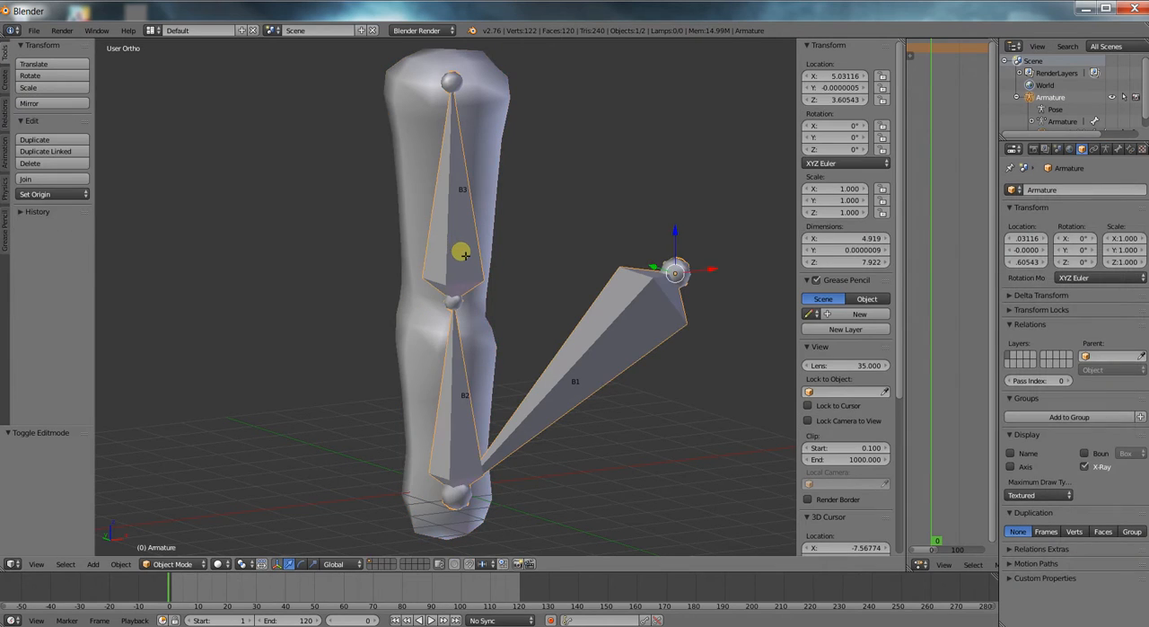
pyautogui.press('Tab')
pyautogui.click(177, 564)
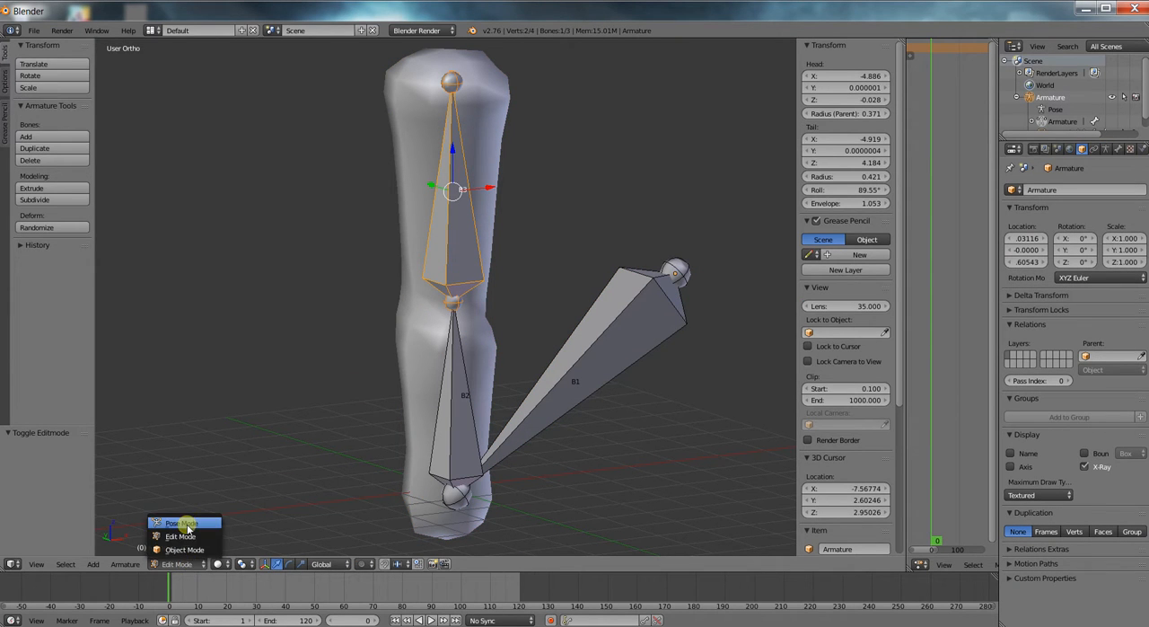
pyautogui.click(187, 522)
pyautogui.press('r')
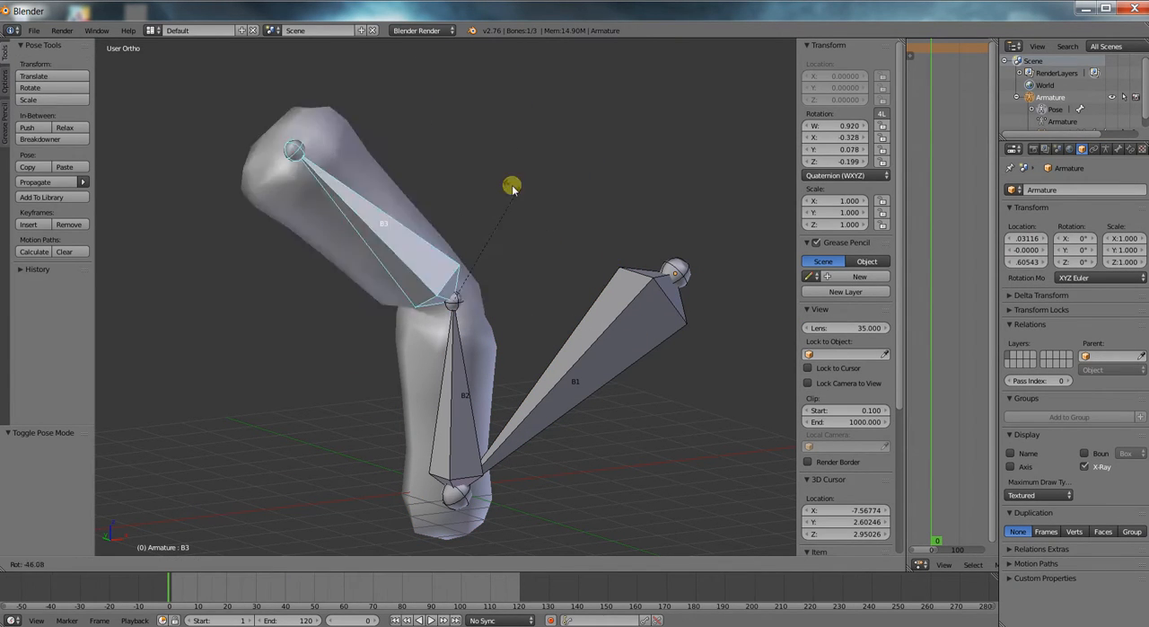
pyautogui.rightClick(496, 210)
pyautogui.scroll(-2, 515, 271)
pyautogui.moveTo(510, 276); pyautogui.dragTo(464, 278, button='middle')
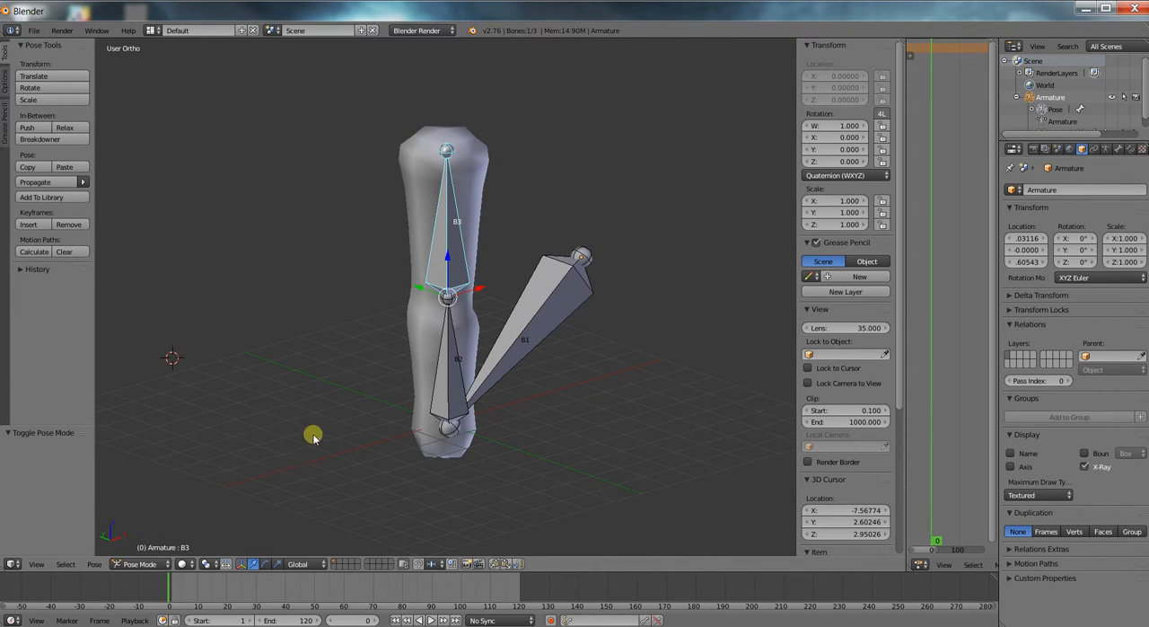
# Switch the armature back to Object Mode, and put the column mesh into Weight Paint mode.
pyautogui.click(143, 563)
pyautogui.click(135, 549)
pyautogui.rightClick(418, 334)
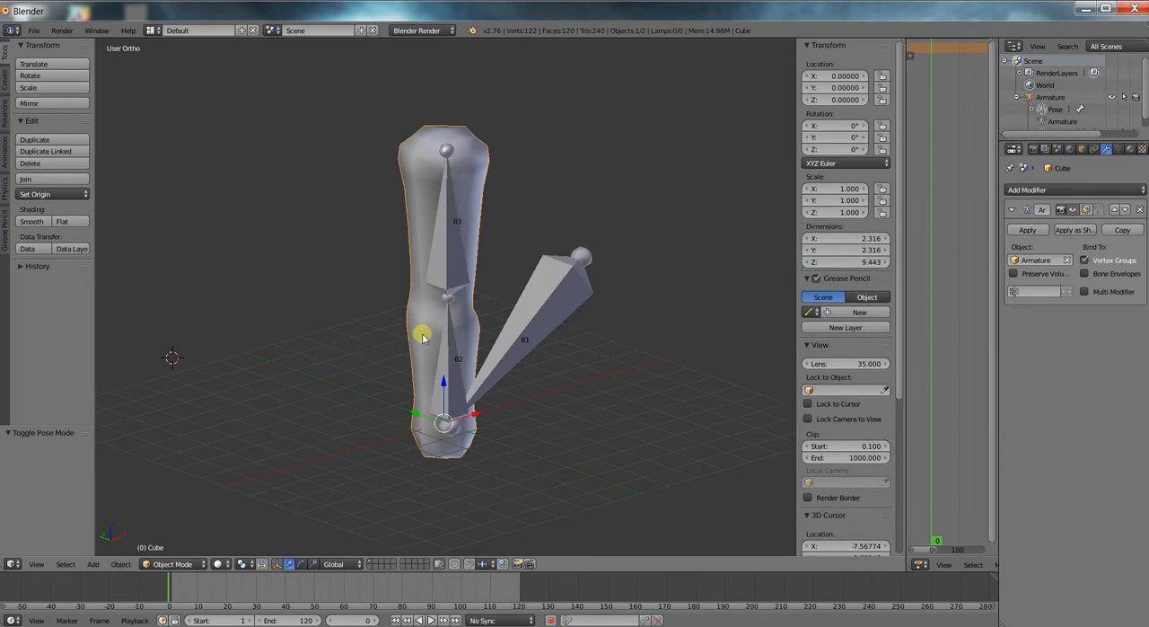
pyautogui.click(171, 564)
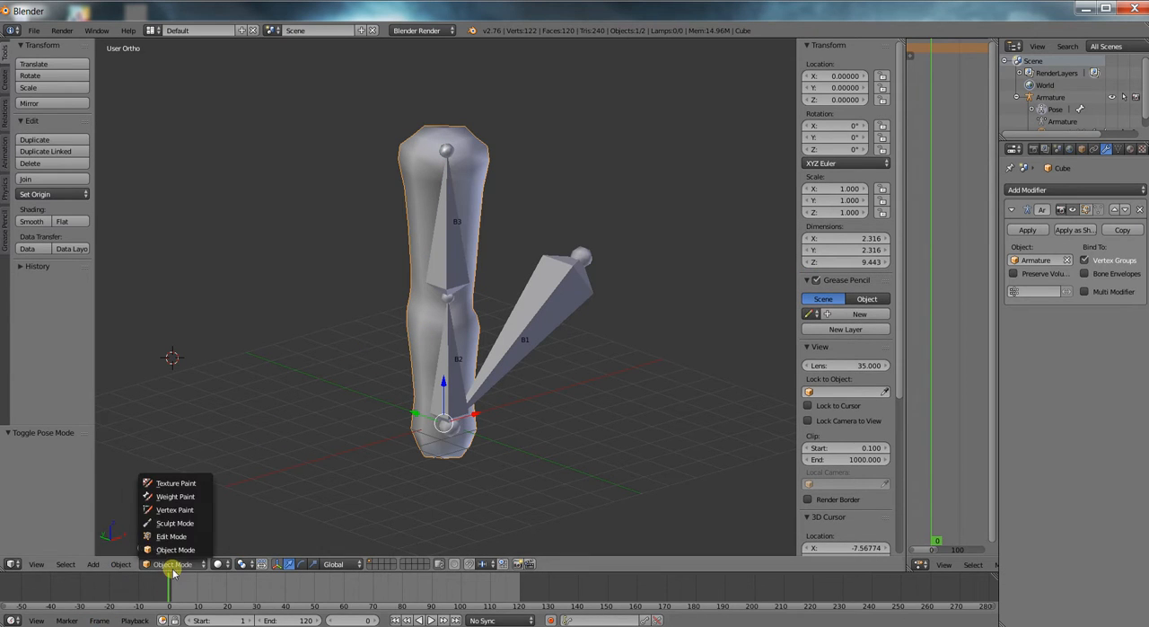
pyautogui.click(179, 497)
pyautogui.moveTo(413, 323)
pyautogui.mouseDown(button='middle')
pyautogui.moveTo(500, 314)
pyautogui.moveTo(404, 303)
pyautogui.moveTo(486, 287)
pyautogui.mouseUp(button='middle')
pyautogui.scroll(1, 440, 297)
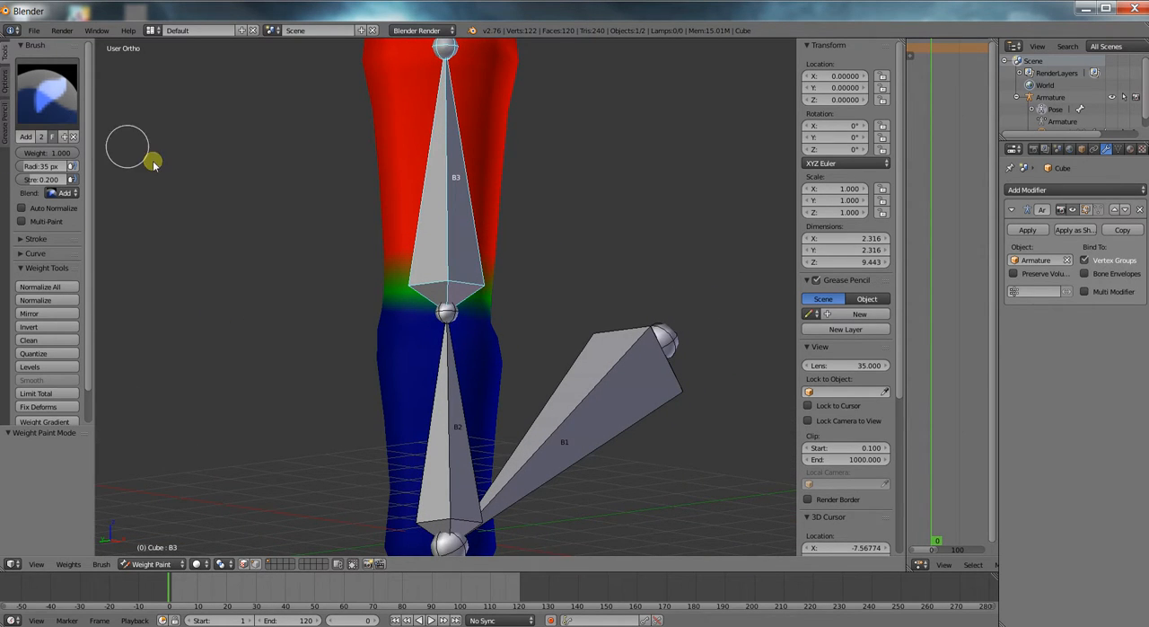
# Paint B3's weight around the joint with B2, using the Add brush at weight 1.000 and strength 0.200.
pyautogui.moveTo(458, 319)
pyautogui.mouseDown()
pyautogui.moveTo(485, 317)
pyautogui.moveTo(452, 319)
pyautogui.mouseUp()
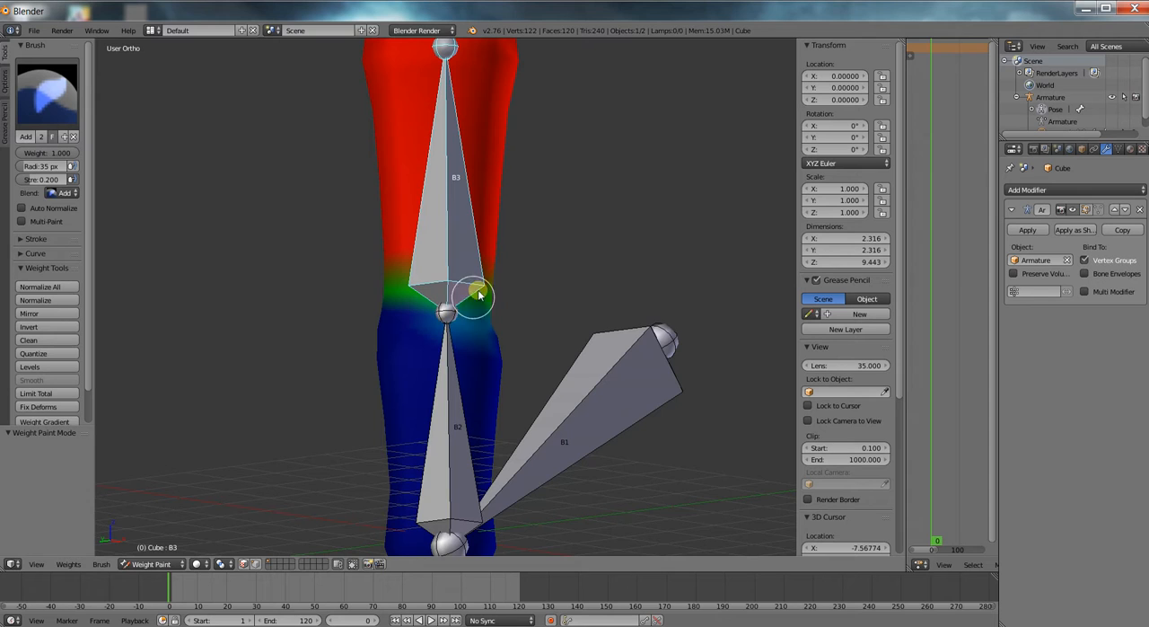
pyautogui.moveTo(512, 269); pyautogui.dragTo(490, 283, button='middle')
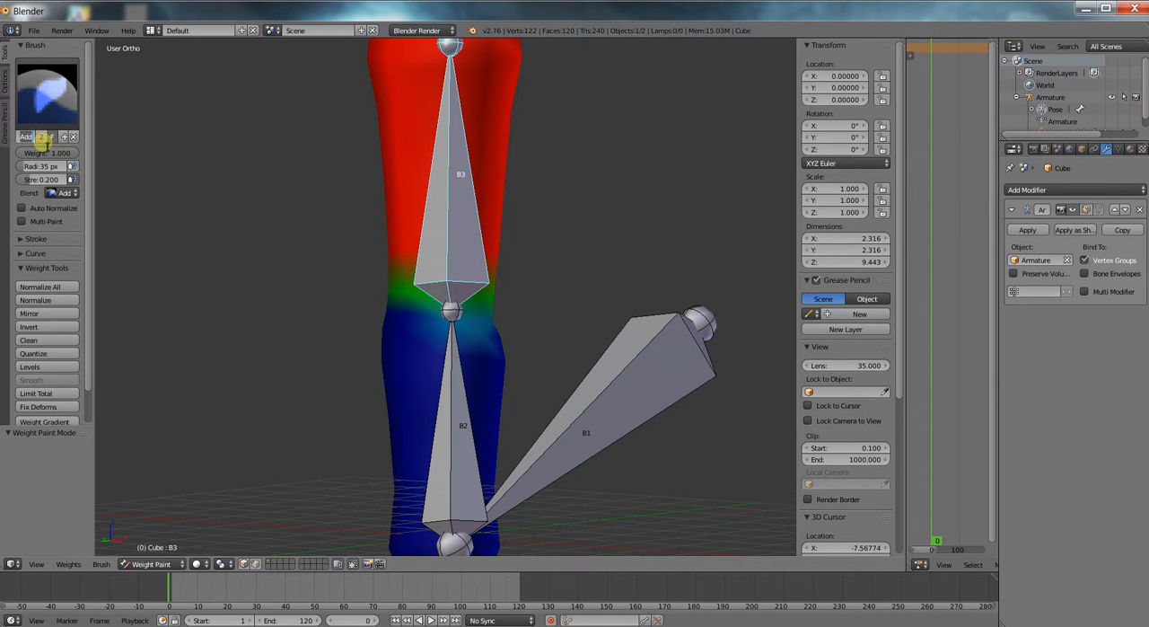
pyautogui.moveTo(520, 379)
pyautogui.mouseDown(button='middle')
pyautogui.moveTo(509, 366)
pyautogui.moveTo(557, 342)
pyautogui.mouseUp(button='middle')
pyautogui.scroll(-2, 557, 341)
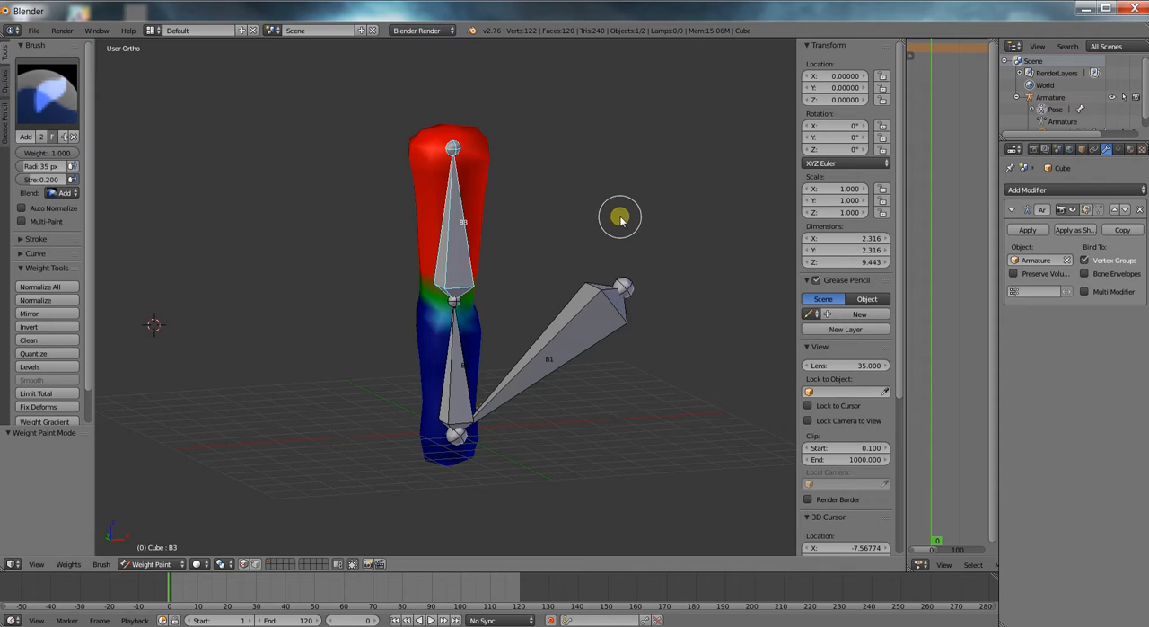
pyautogui.press('Tab')
pyautogui.press('Tab')
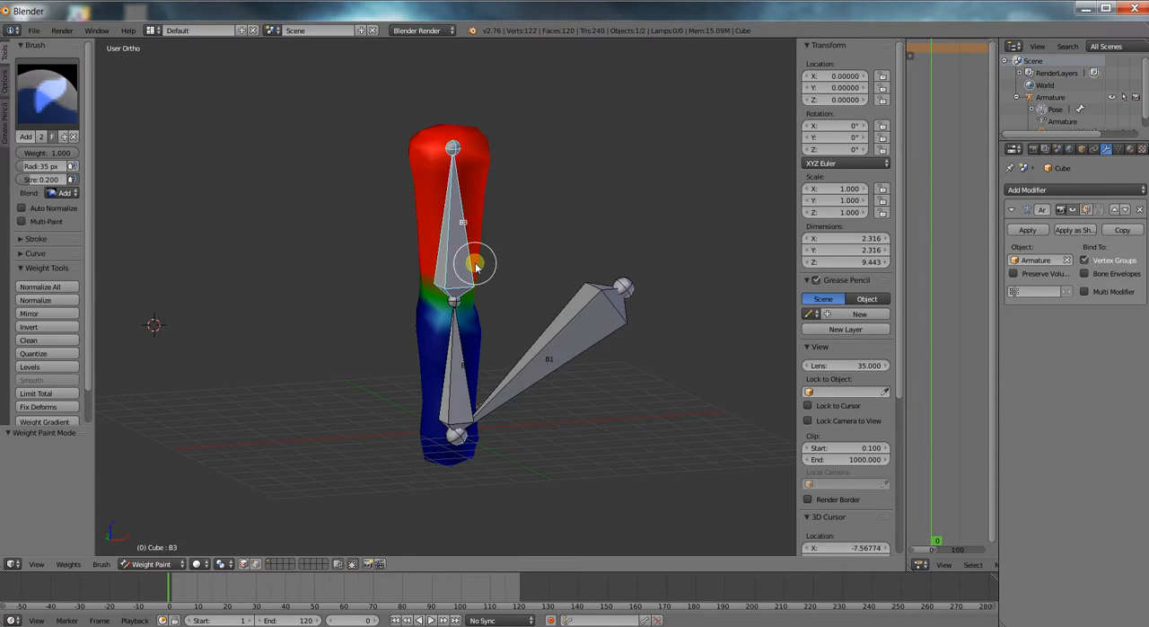
pyautogui.rightClick(462, 266)
# Switch the Dope Sheet to the Action Editor and widen it, hiding the 3D view's properties region to save space.
pyautogui.moveTo(909, 86); pyautogui.dragTo(724, 108)
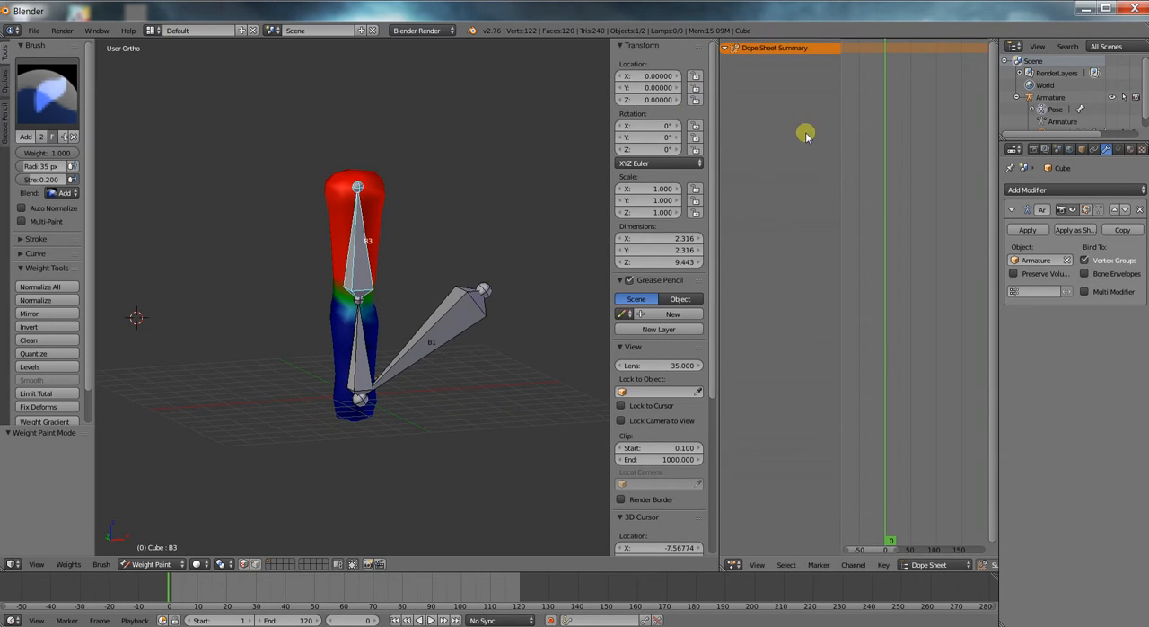
pyautogui.click(914, 566)
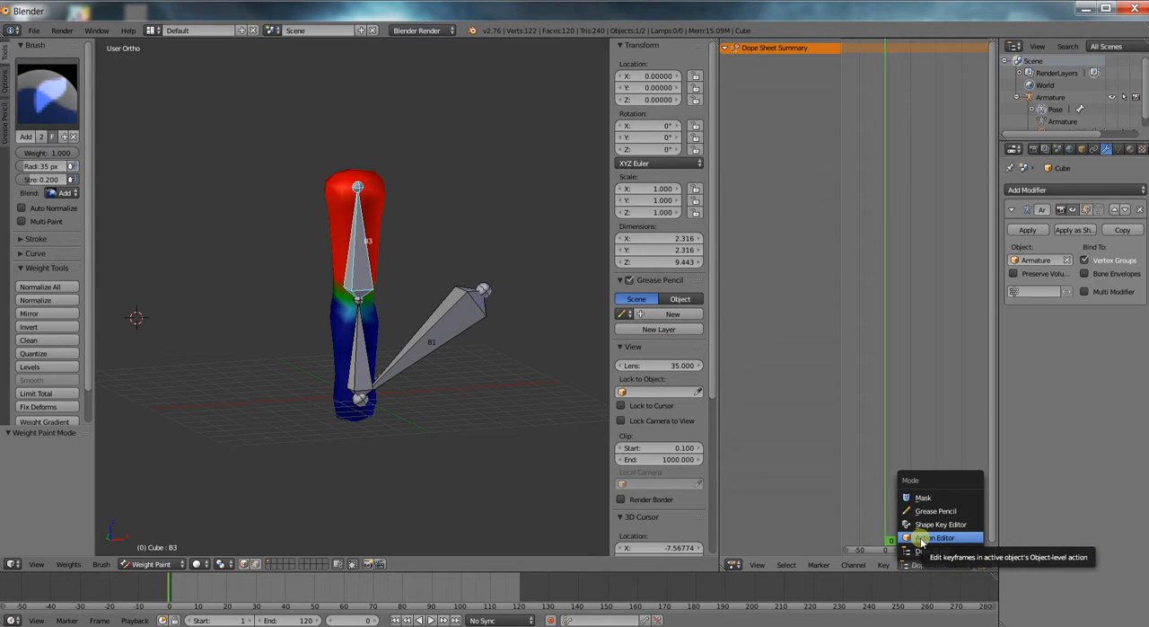
pyautogui.click(921, 538)
pyautogui.scroll(1, 896, 456)
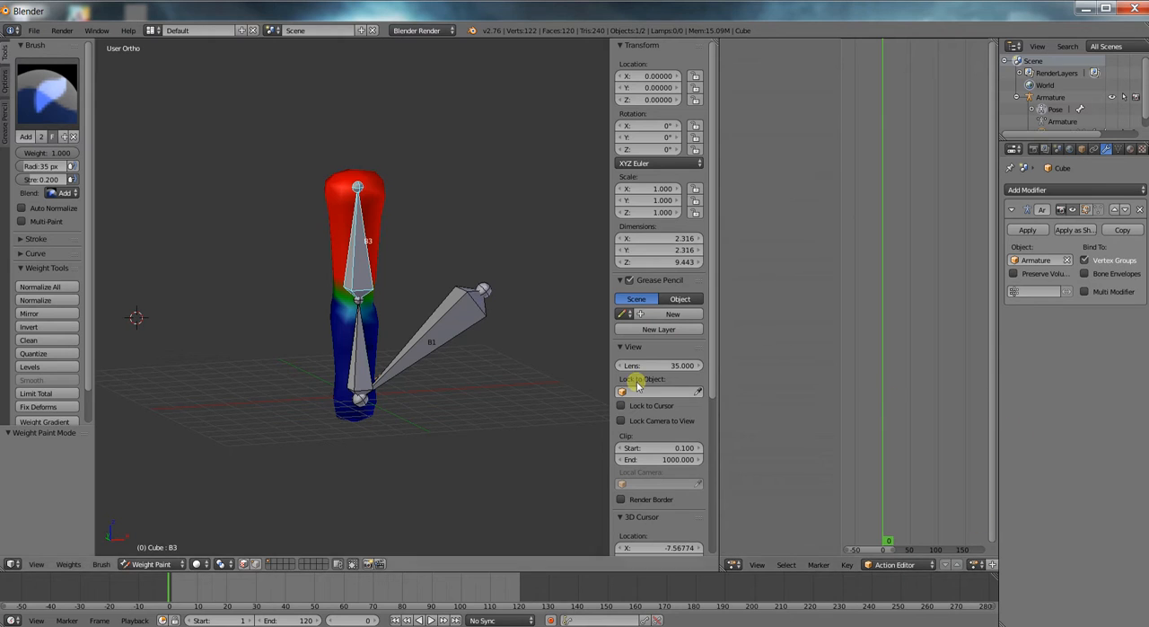
pyautogui.press('n')
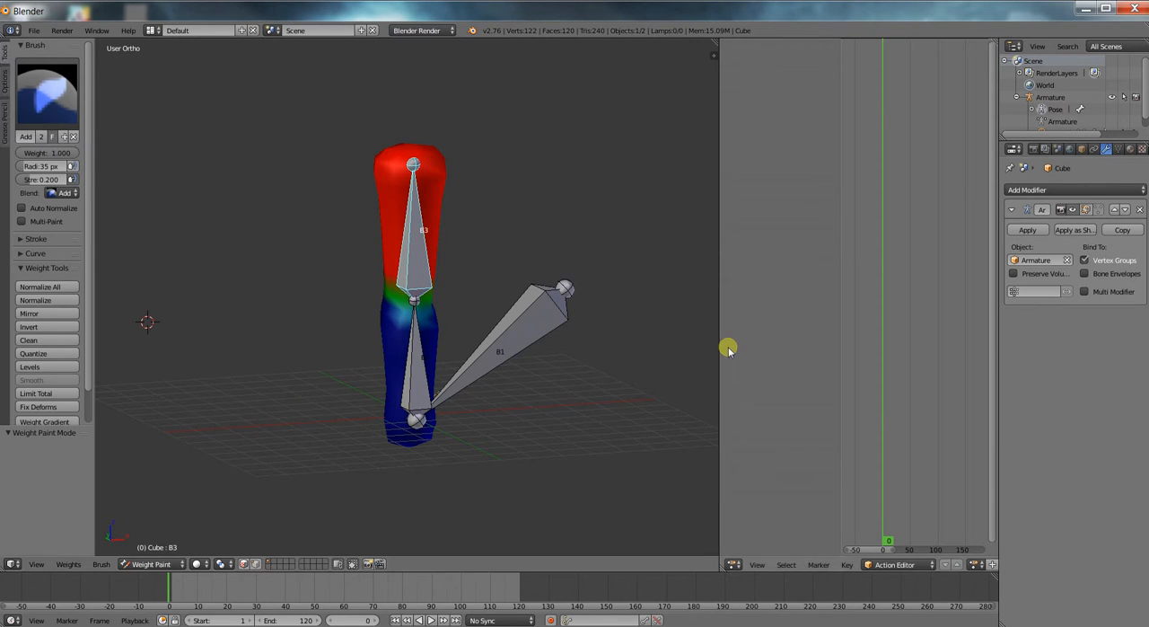
pyautogui.moveTo(720, 345); pyautogui.dragTo(569, 344)
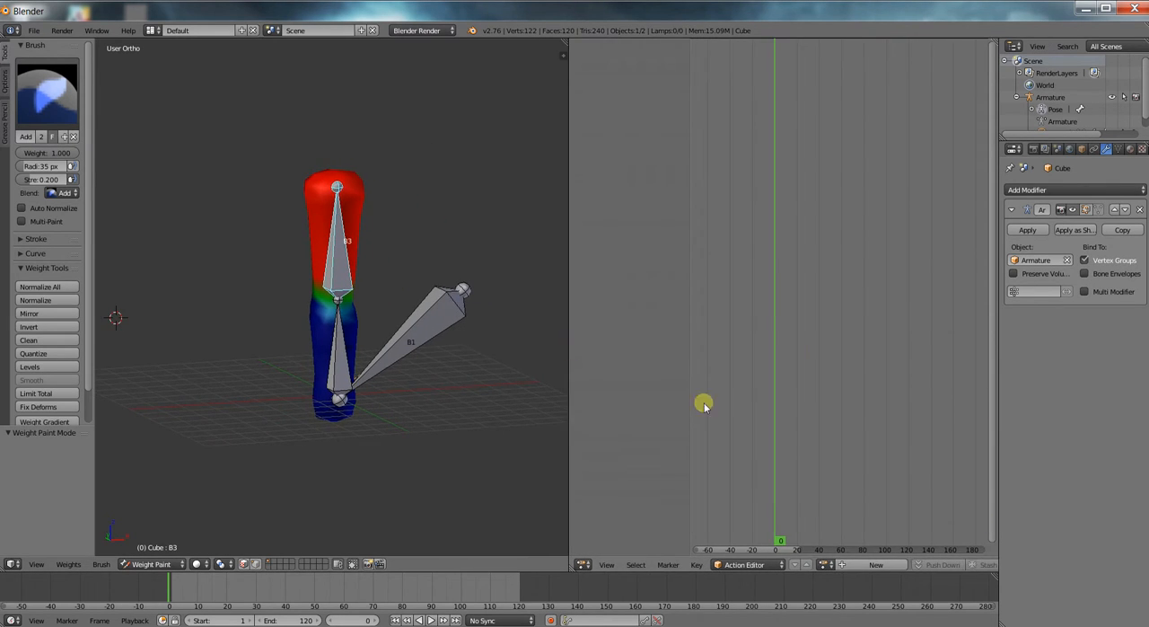
# Create a new action and name it anim1.
pyautogui.click(879, 564)
pyautogui.click(909, 566)
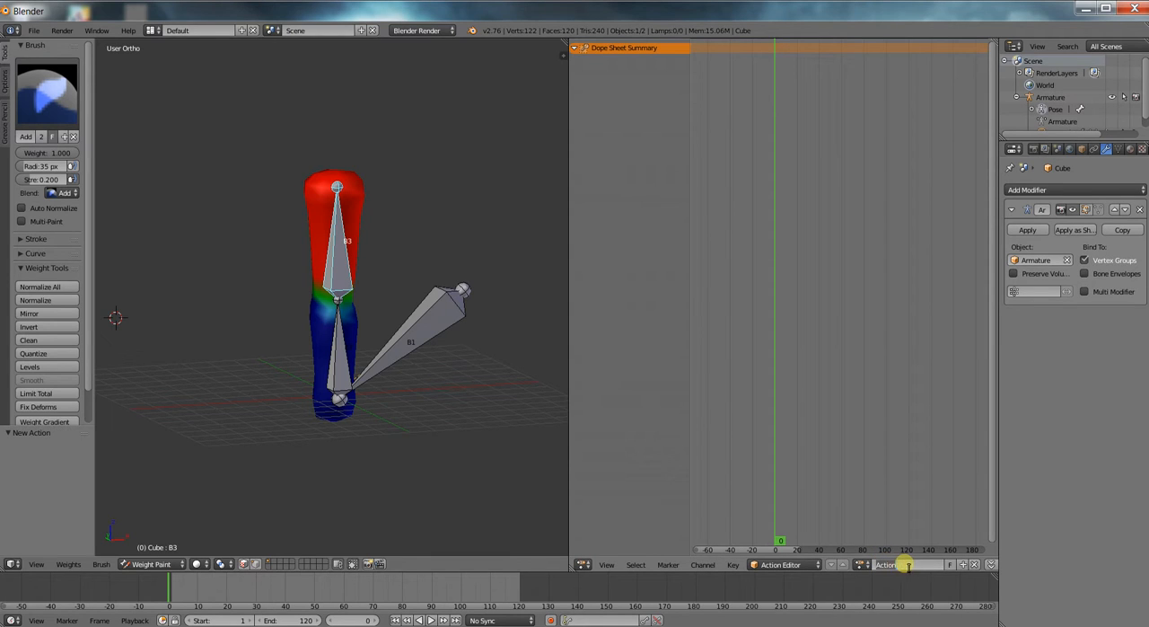
pyautogui.press('Return')
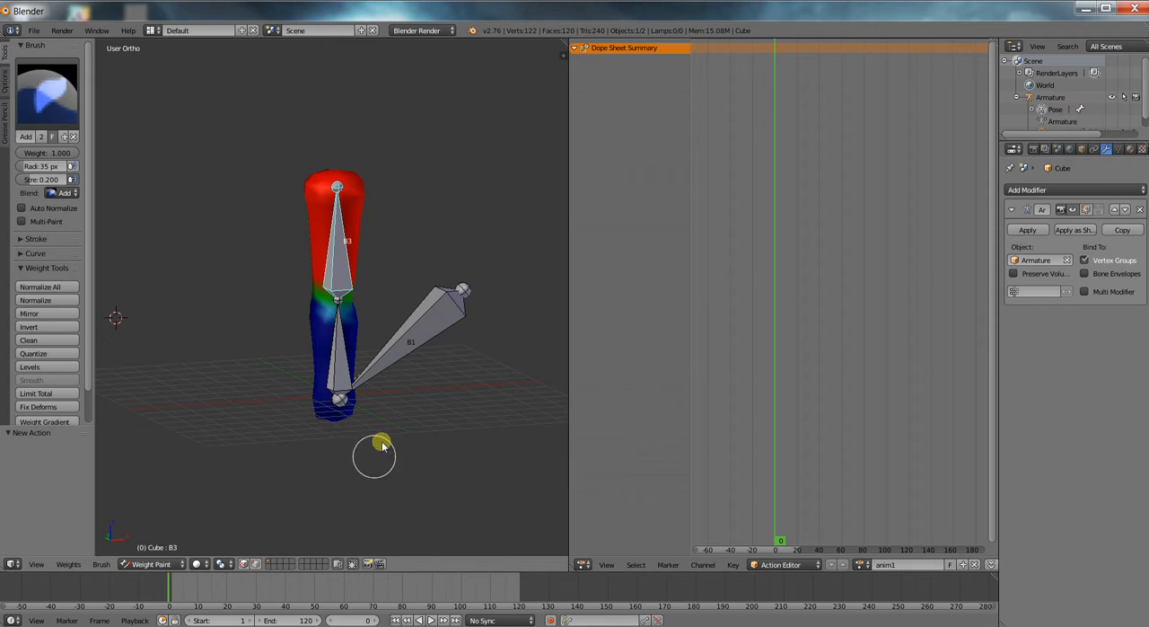
# Go to frame 1, take the column mesh out of Weight Paint mode, and select the armature in Pose Mode.
pyautogui.click(170, 595)
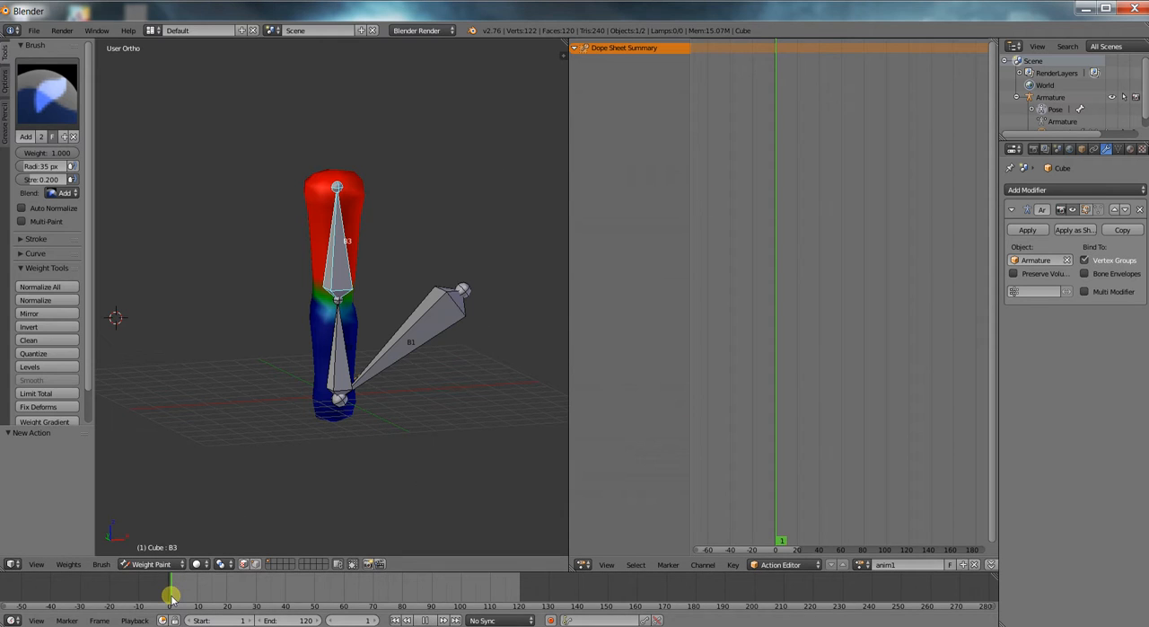
pyautogui.rightClick(325, 368)
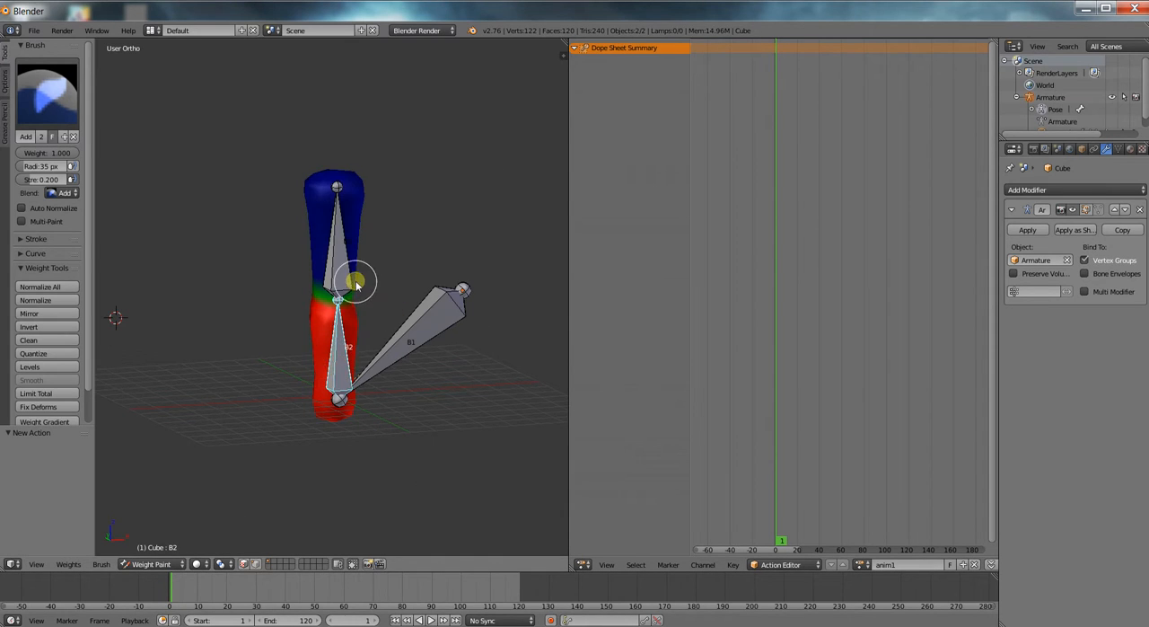
pyautogui.click(153, 563)
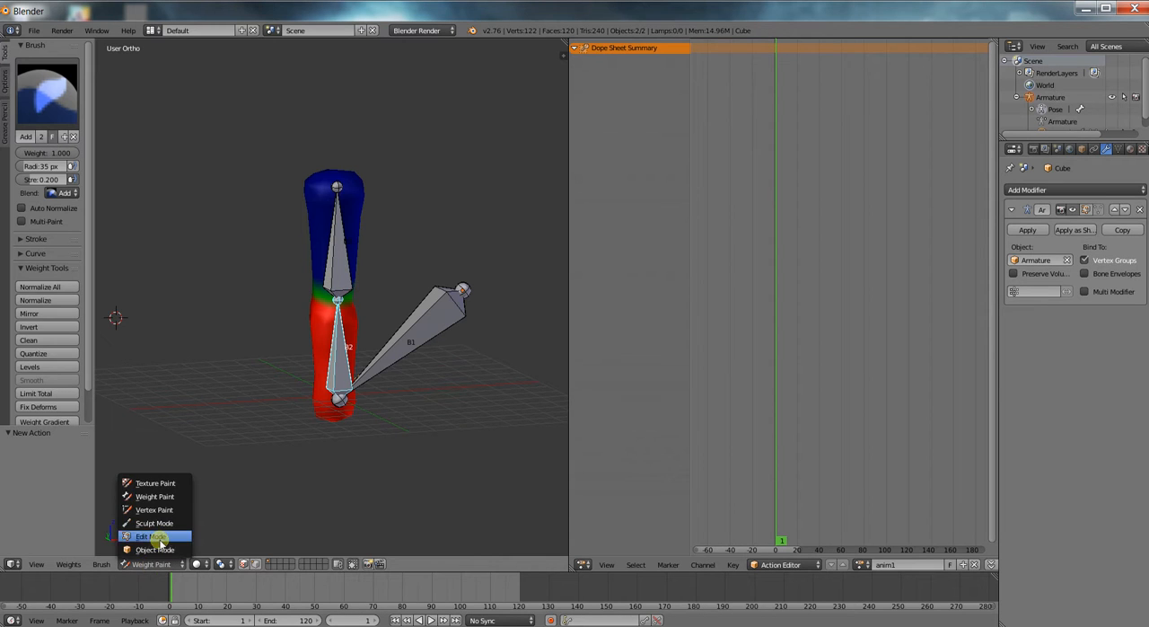
pyautogui.click(174, 531)
pyautogui.rightClick(340, 375)
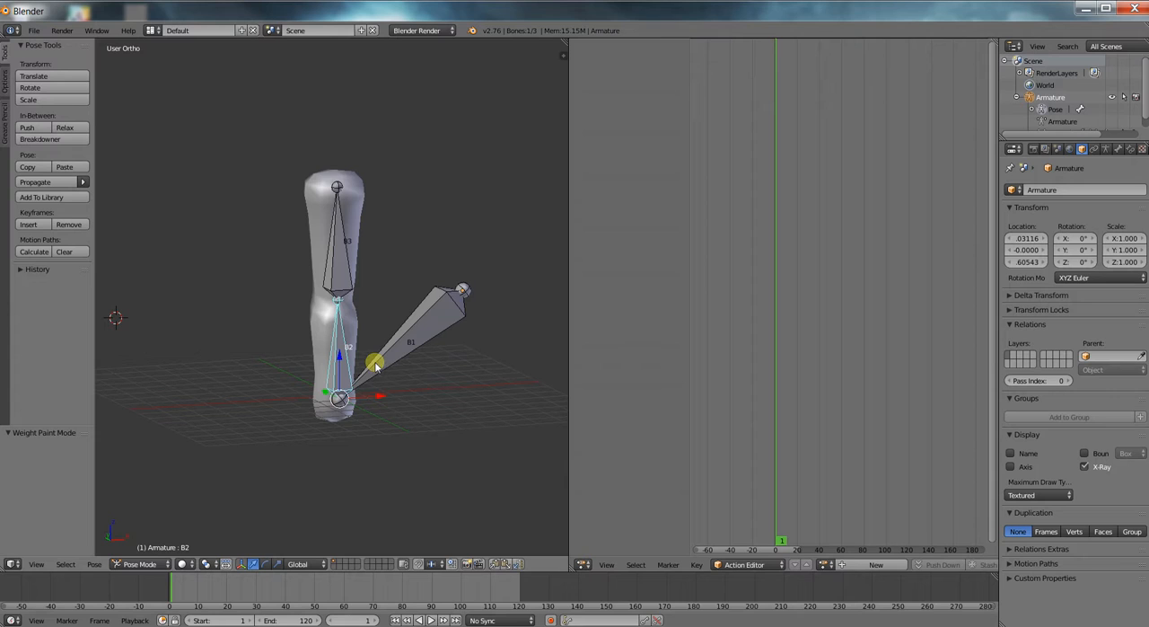
# Select all bones and insert a LocRotScale keyframe for them at frame 1.
pyautogui.press('a')
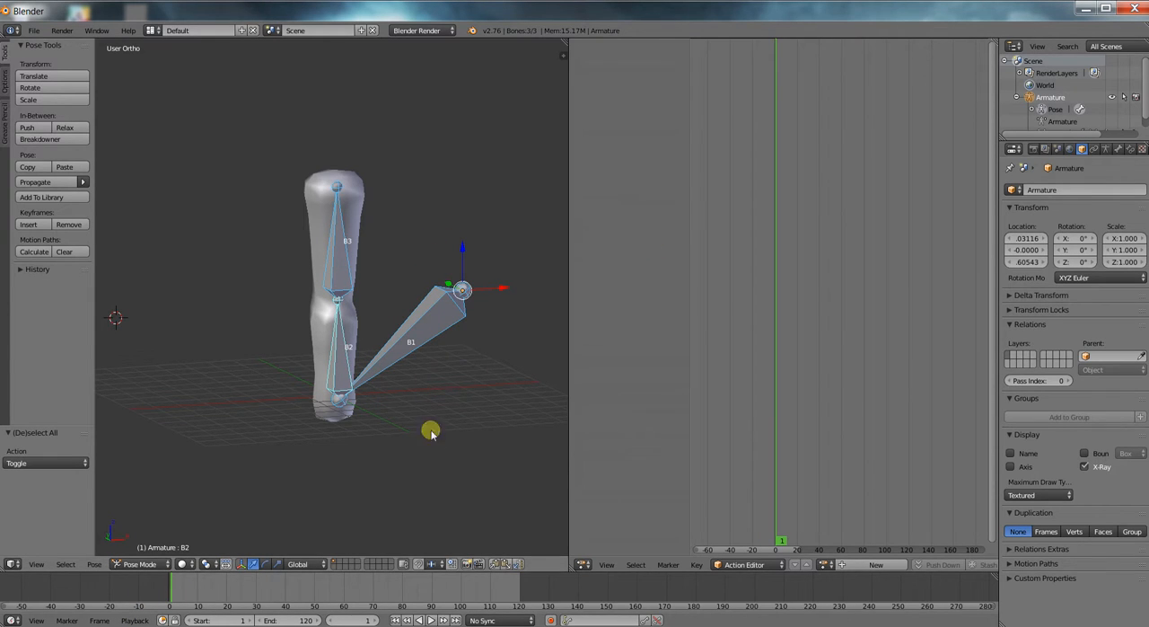
pyautogui.press('i')
pyautogui.click(435, 347)
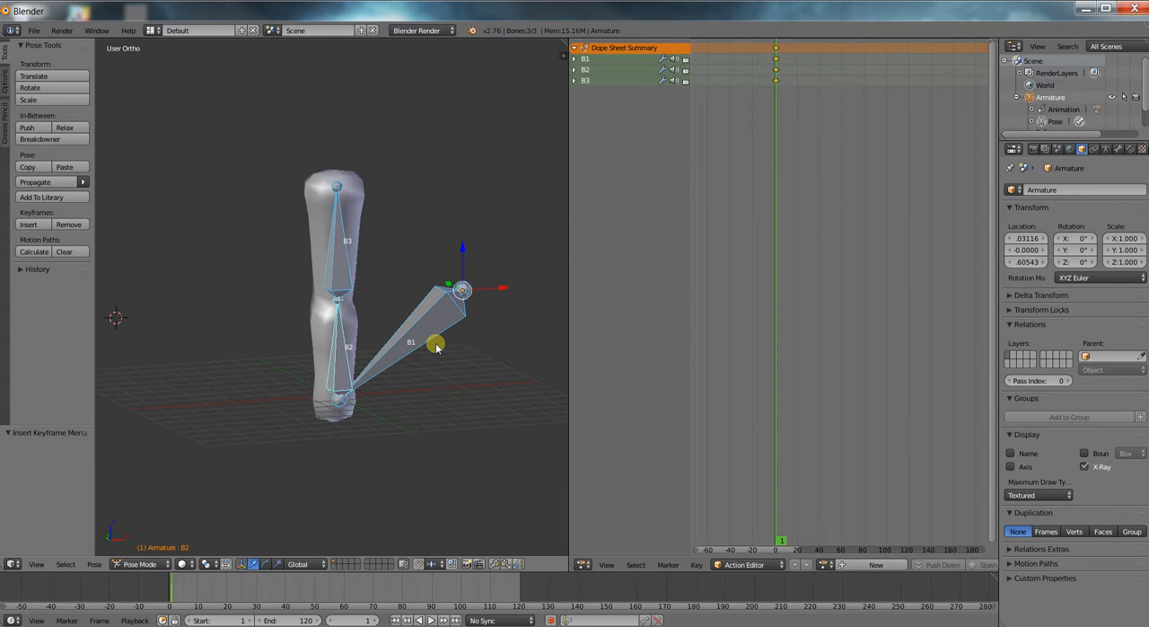
pyautogui.press('i')
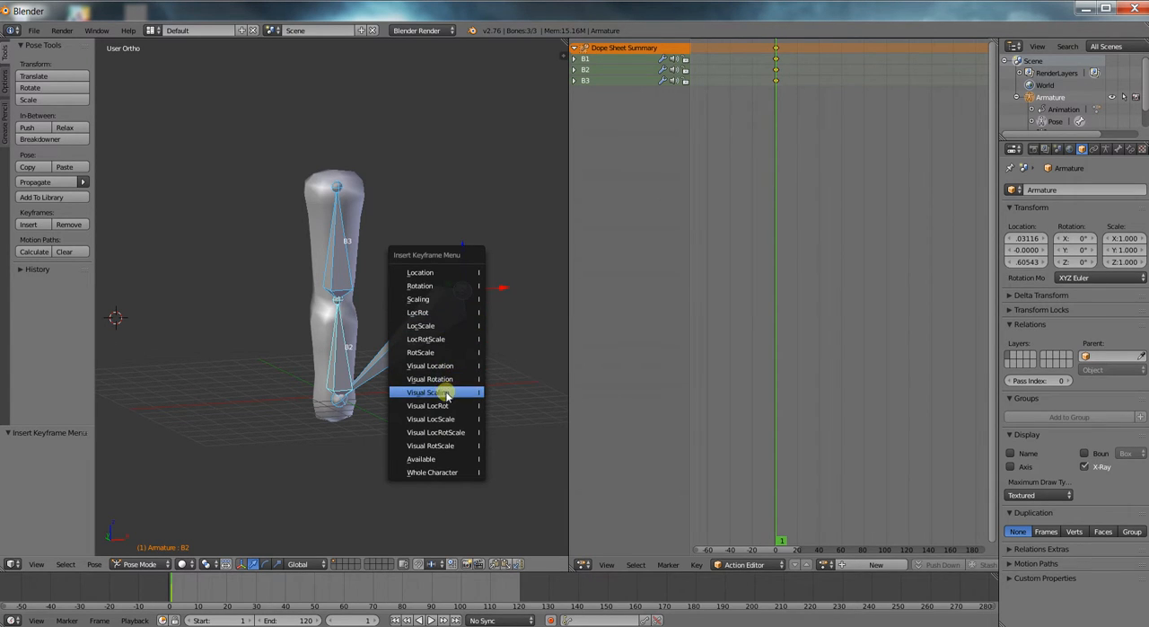
pyautogui.click(448, 340)
# Move to frame 30 and bend the column by rotating B3 forward and B2 by about -45.6°.
pyautogui.moveTo(180, 584); pyautogui.dragTo(256, 588)
pyautogui.rightClick(349, 247)
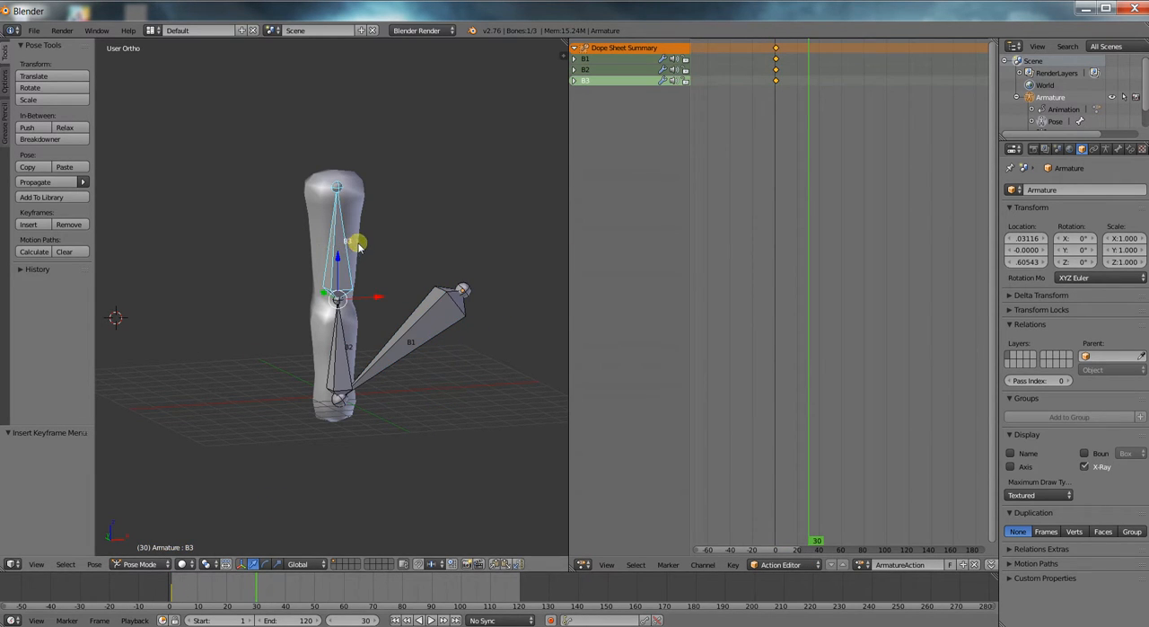
pyautogui.press('r')
pyautogui.click(384, 291)
pyautogui.rightClick(333, 340)
pyautogui.press('r')
pyautogui.click(295, 380)
pyautogui.click(252, 565)
# Turn on automatic keyframing and key frame 30 by rotating B2 about 1.6° and B3 about 9.3°.
pyautogui.click(551, 620)
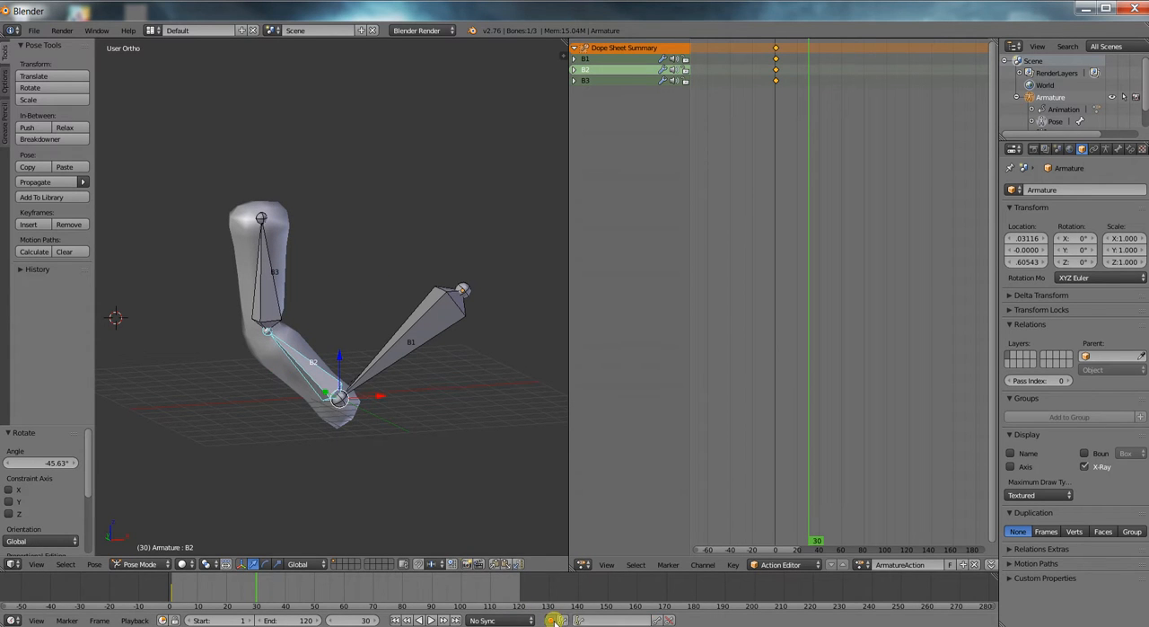
pyautogui.press('r')
pyautogui.click(356, 358)
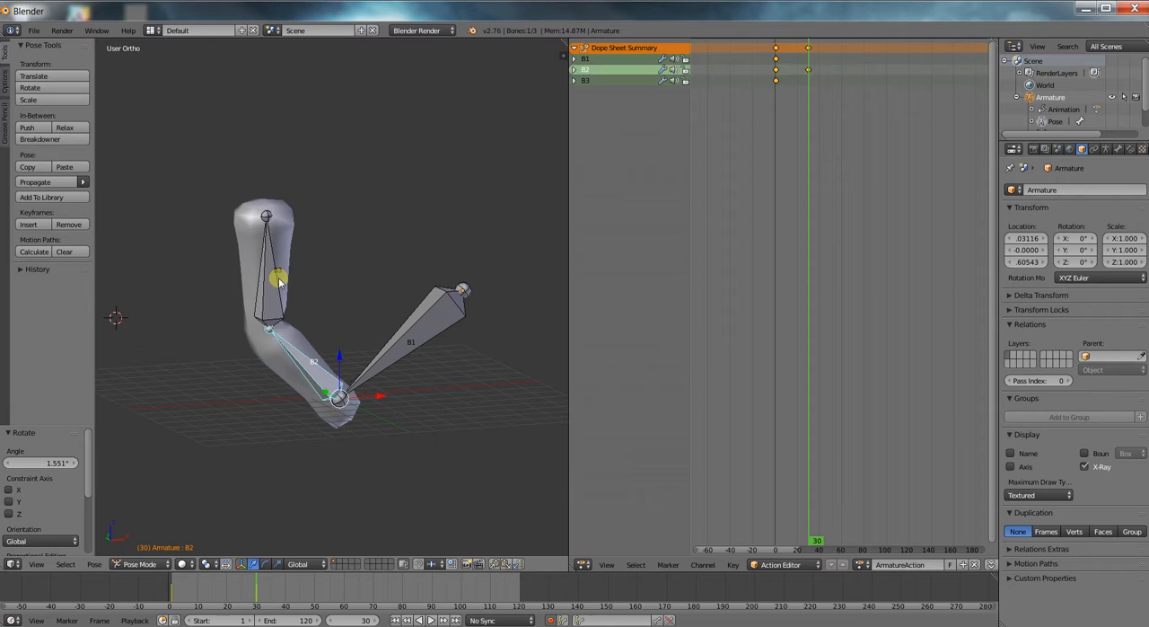
pyautogui.rightClick(280, 281)
pyautogui.press('r')
pyautogui.click(333, 290)
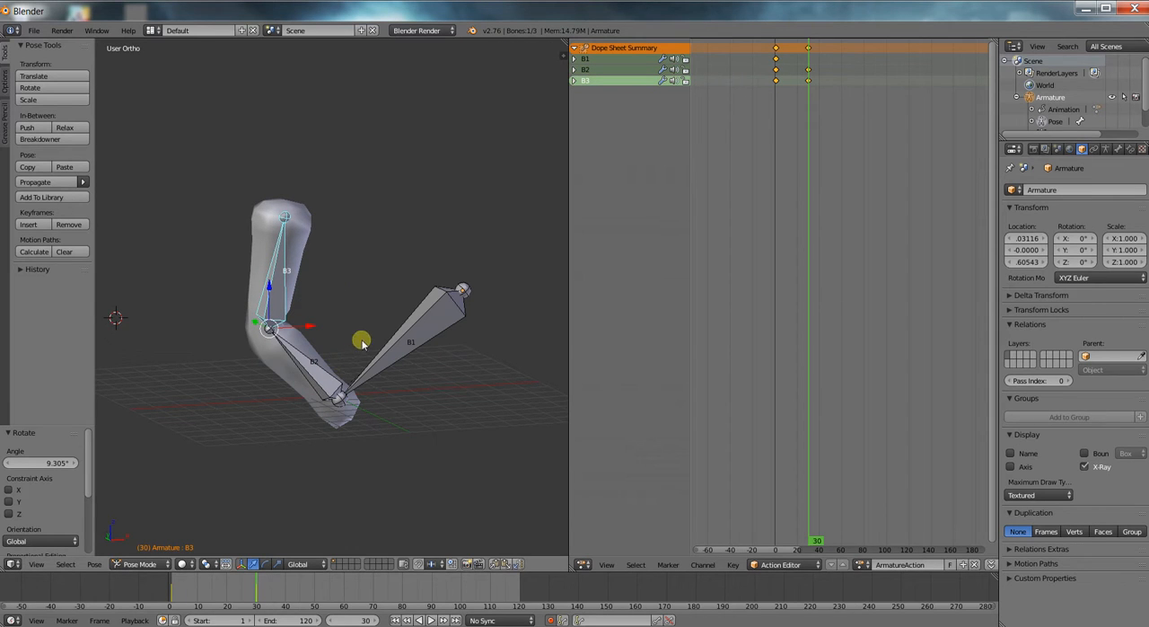
# At frame 70, rotate B2 about 43° back upright and B3 about -70° to key a second pose.
pyautogui.click(372, 591)
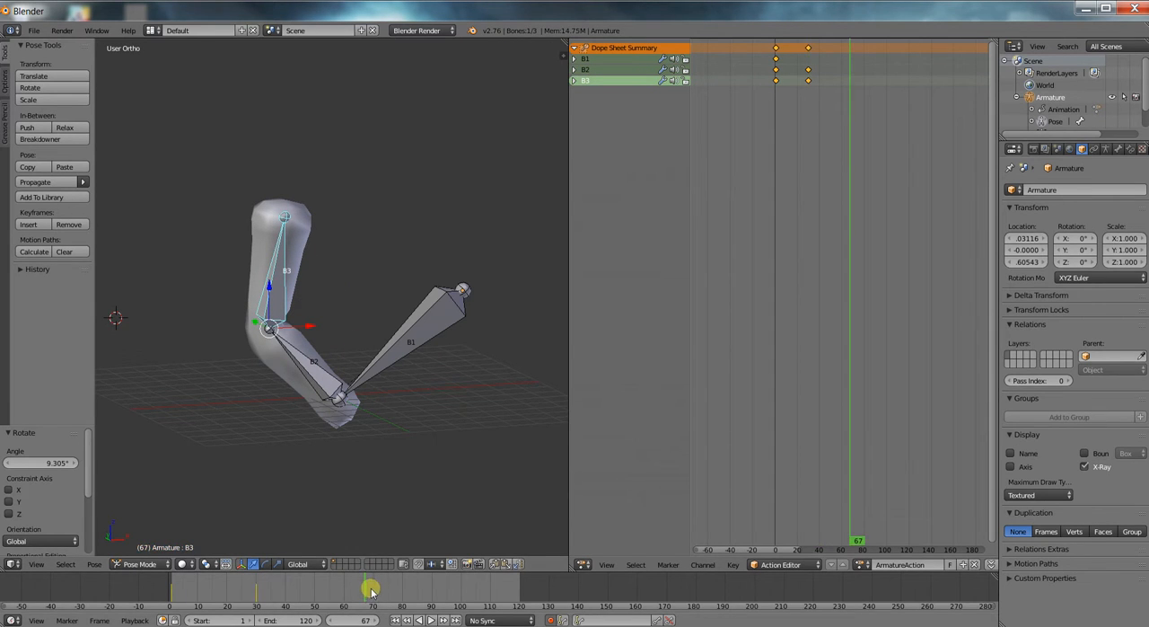
pyautogui.rightClick(325, 376)
pyautogui.press('r')
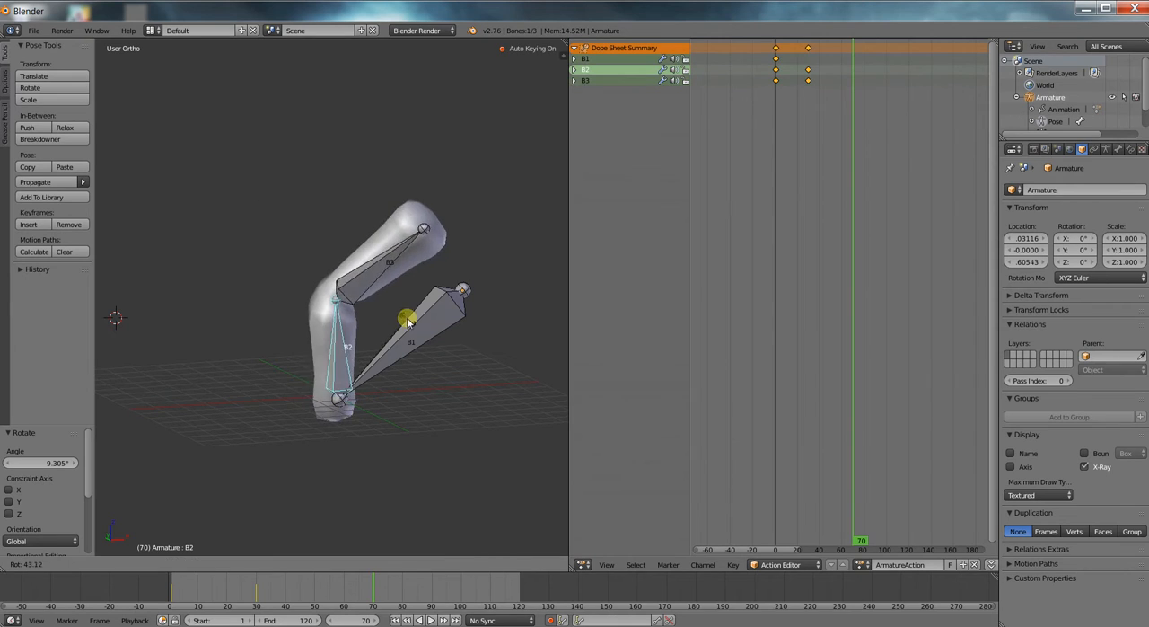
pyautogui.click(409, 318)
pyautogui.rightClick(384, 275)
pyautogui.press('r')
pyautogui.click(328, 224)
# At frame 111, rotate B2 about -25° and B3 about 33° to key a third pose.
pyautogui.click(493, 590)
pyautogui.rightClick(367, 396)
pyautogui.press('r')
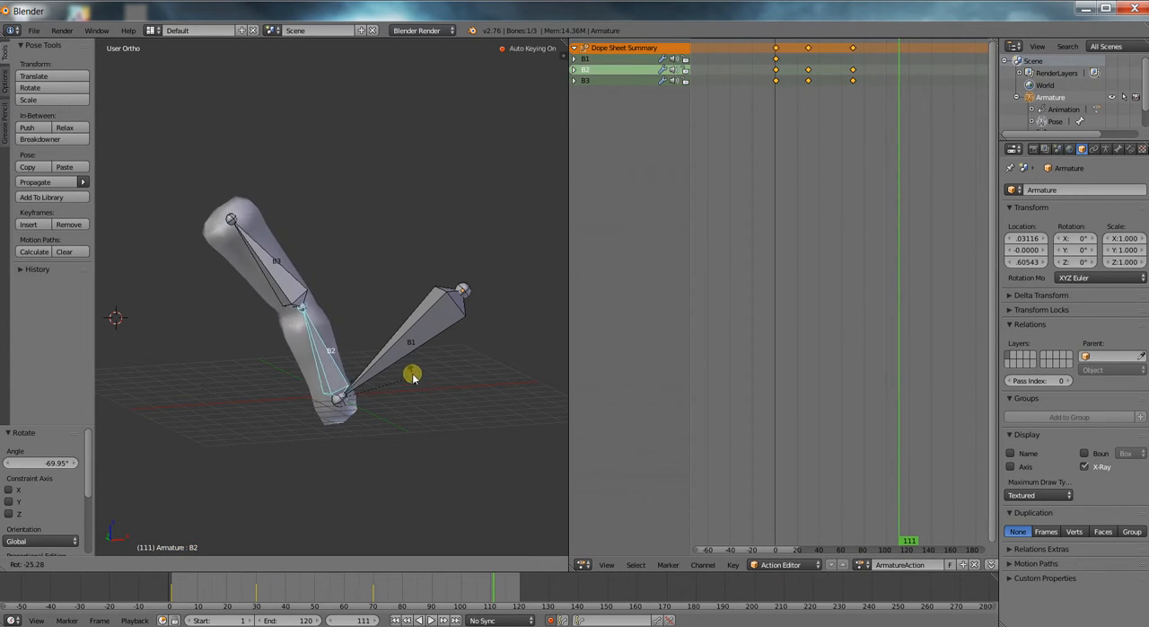
pyautogui.click(409, 370)
pyautogui.rightClick(285, 303)
pyautogui.press('r')
pyautogui.click(379, 297)
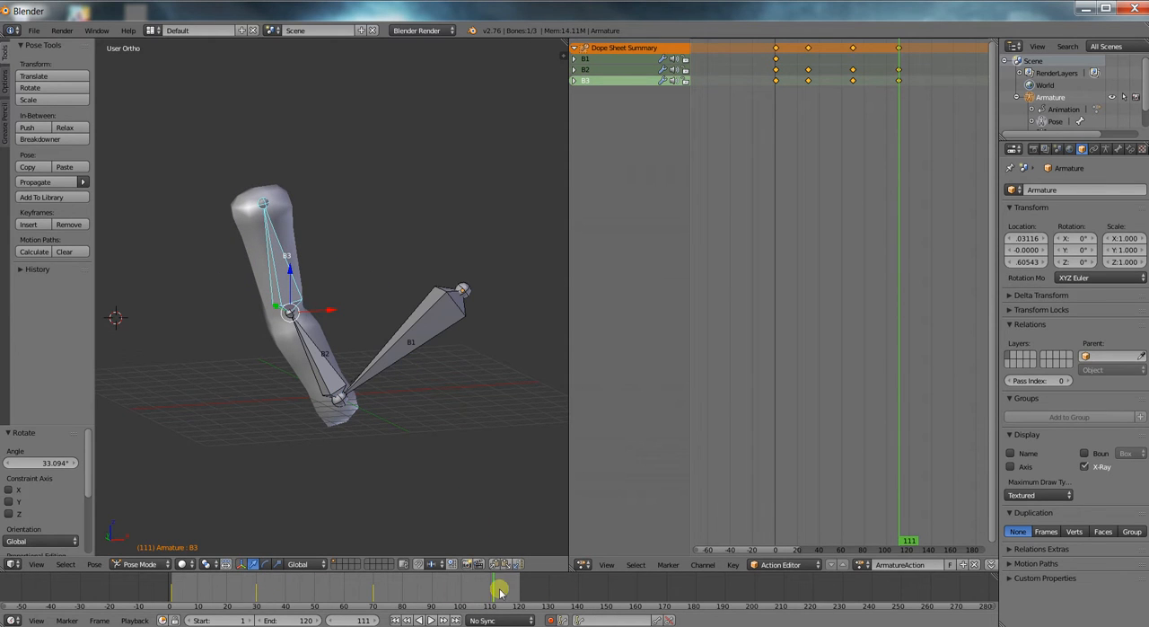
# Copy the pose of all three bones at frame 1, paste it at frame 120, and play the animation.
pyautogui.moveTo(497, 593); pyautogui.dragTo(171, 590)
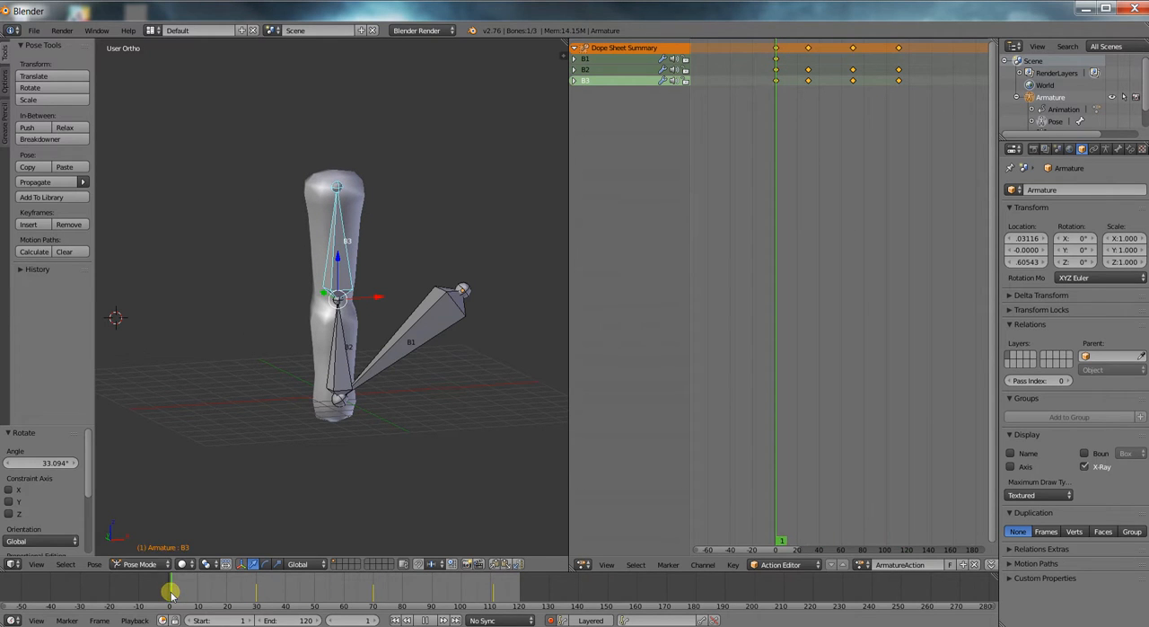
pyautogui.rightClick(335, 357)
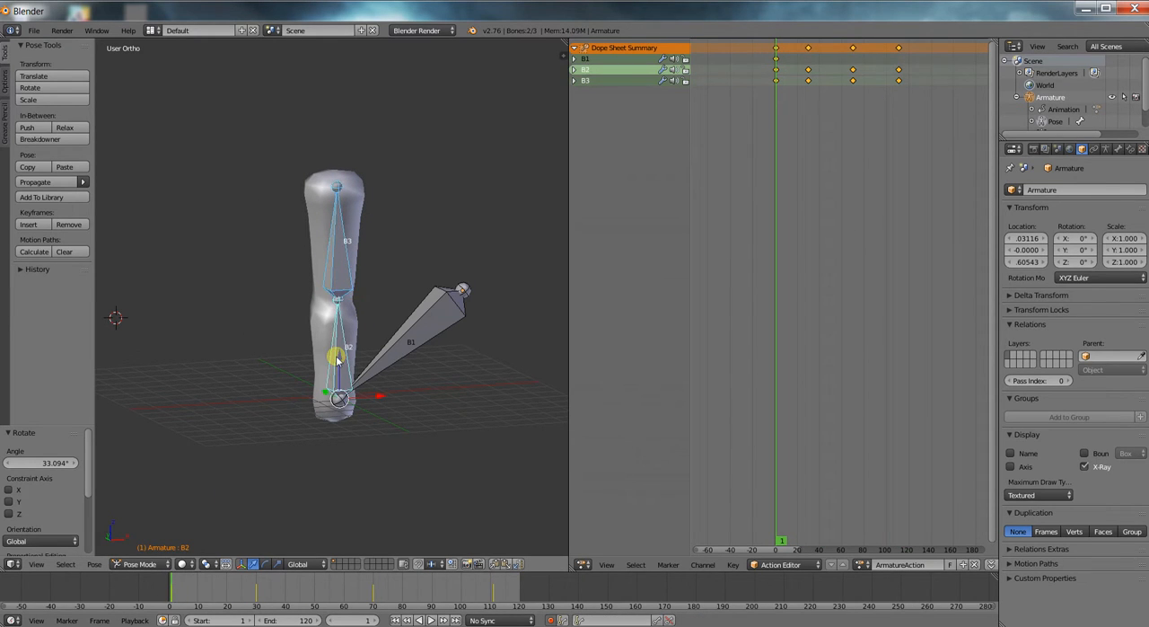
pyautogui.keyDown('shift'); pyautogui.rightClick(400, 332); pyautogui.keyUp('shift')
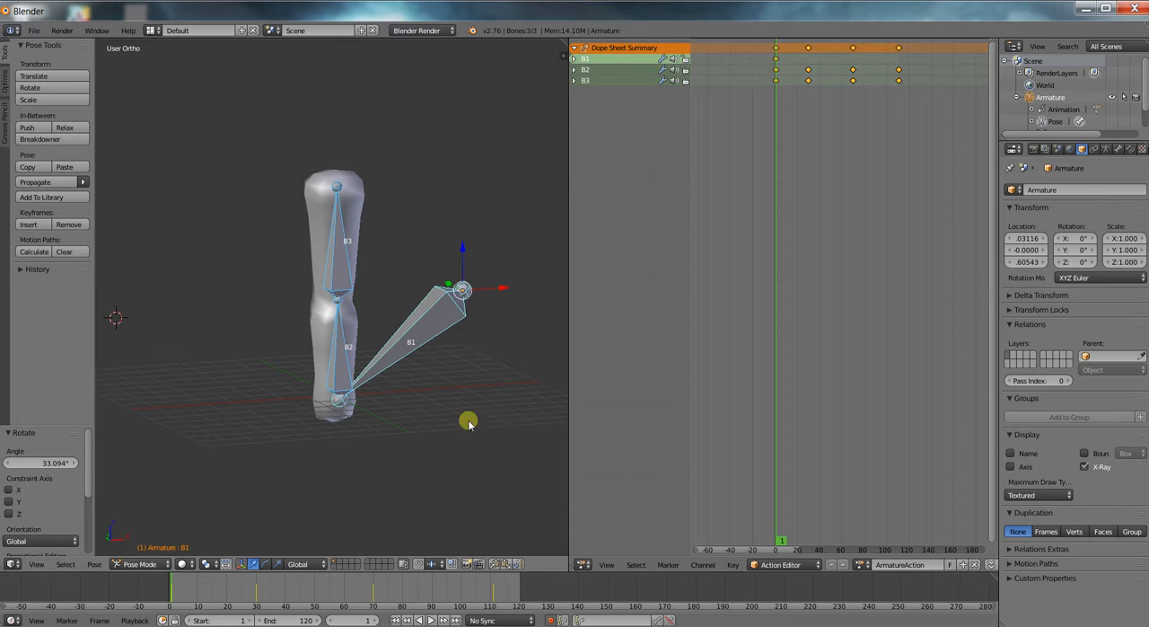
pyautogui.click(496, 564)
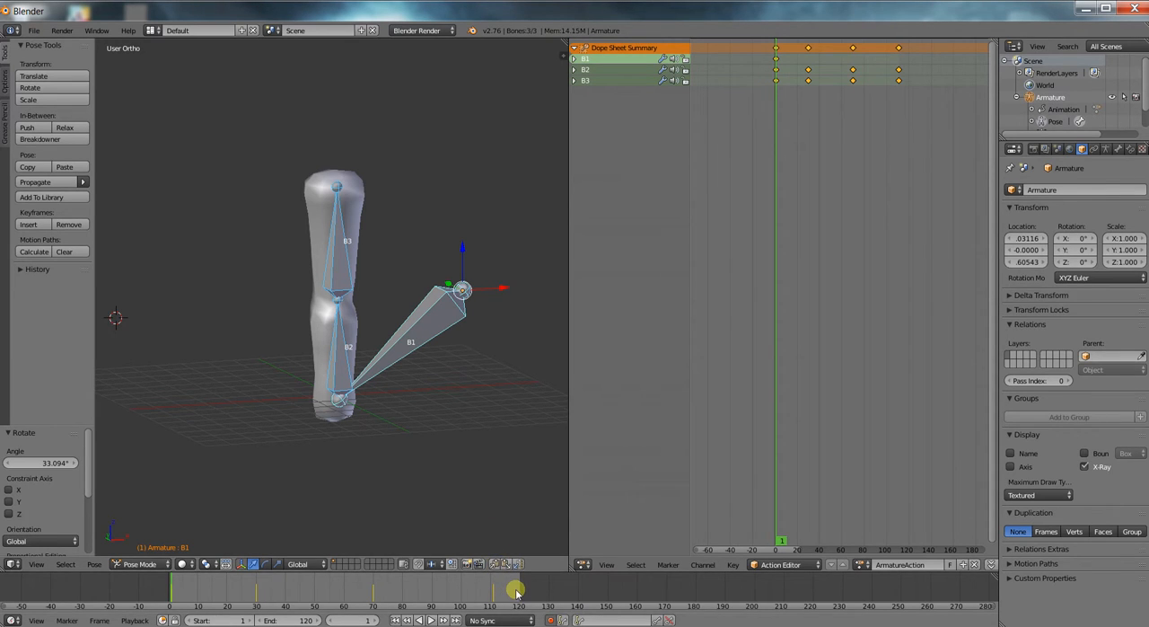
pyautogui.moveTo(516, 591); pyautogui.dragTo(522, 589)
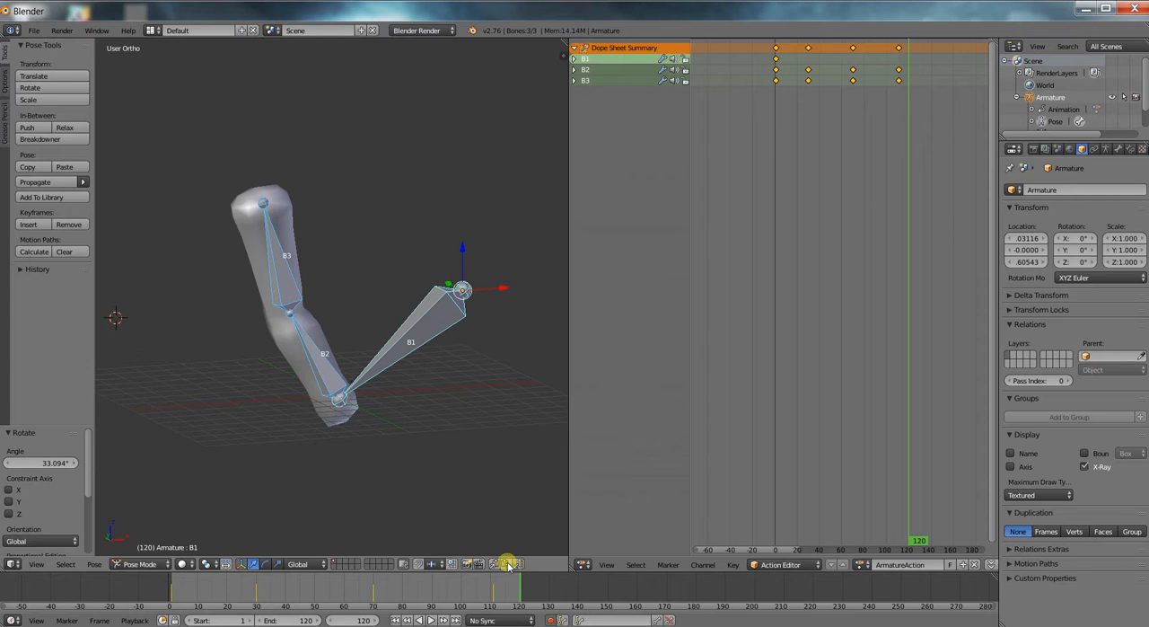
pyautogui.click(508, 563)
pyautogui.hotkey('alt', 'a')
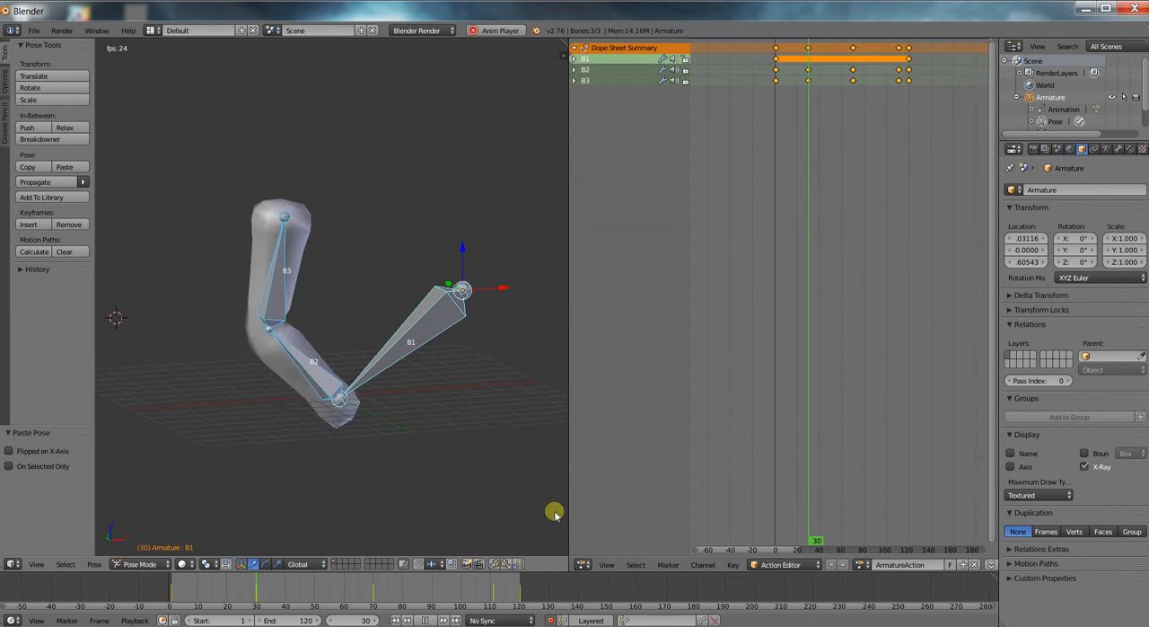
pyautogui.hotkey('alt', 'a')
# Move the frame 111 keyframes of B2 and B3 about 27 frames earlier and replay the animation.
pyautogui.click(901, 81)
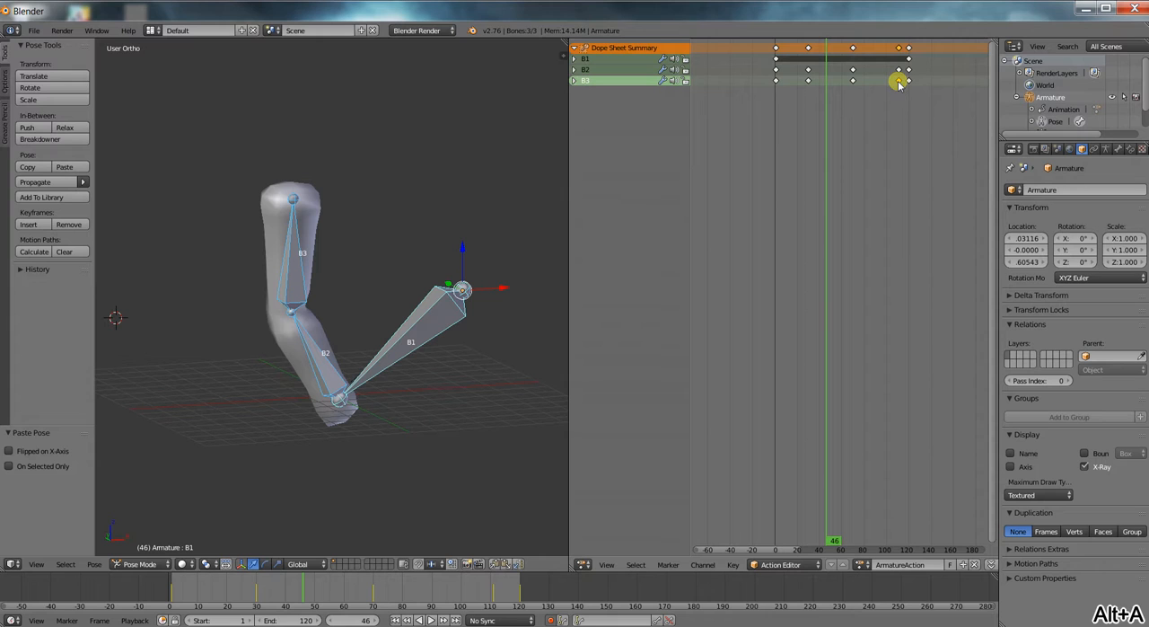
pyautogui.press('g')
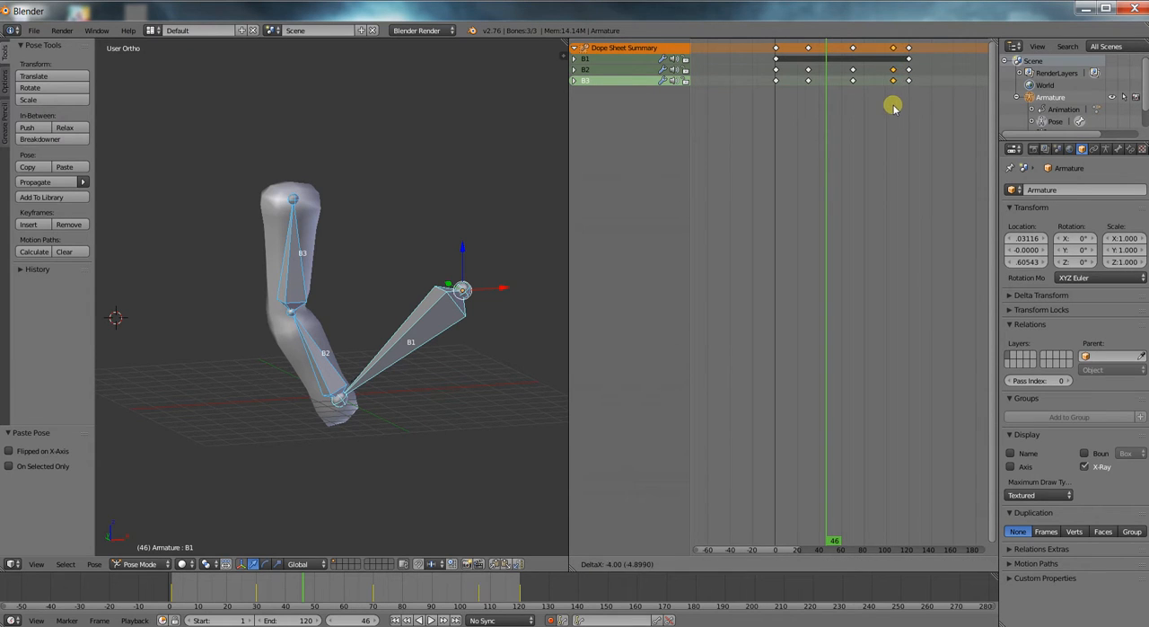
pyautogui.click(869, 107)
pyautogui.hotkey('alt', 'a')
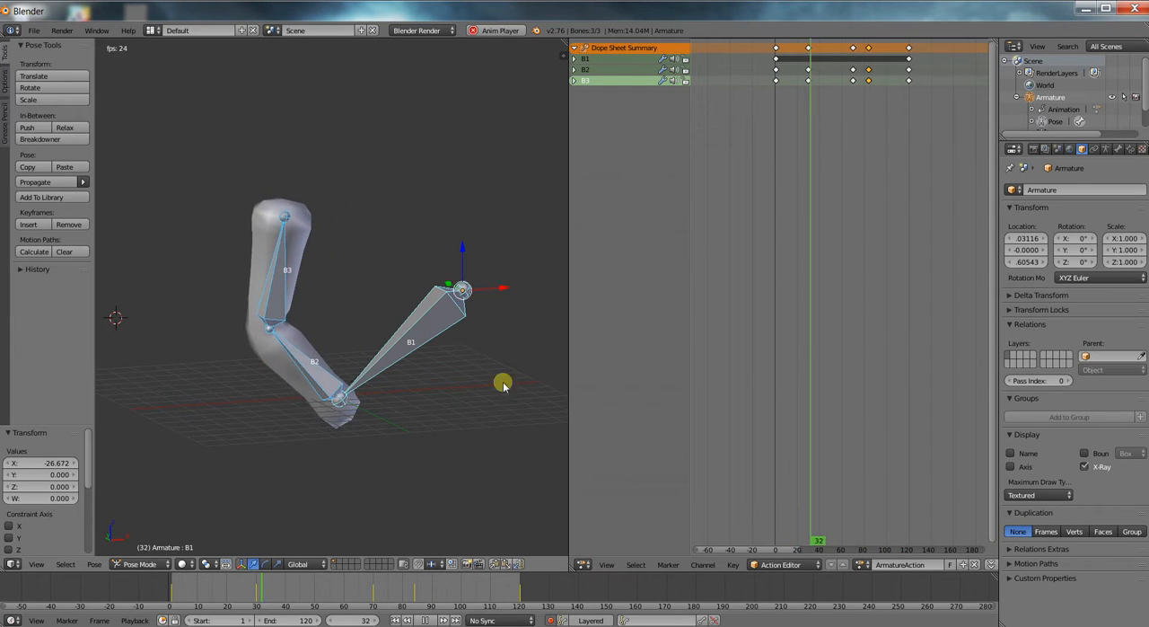
pyautogui.hotkey('alt', 'a')
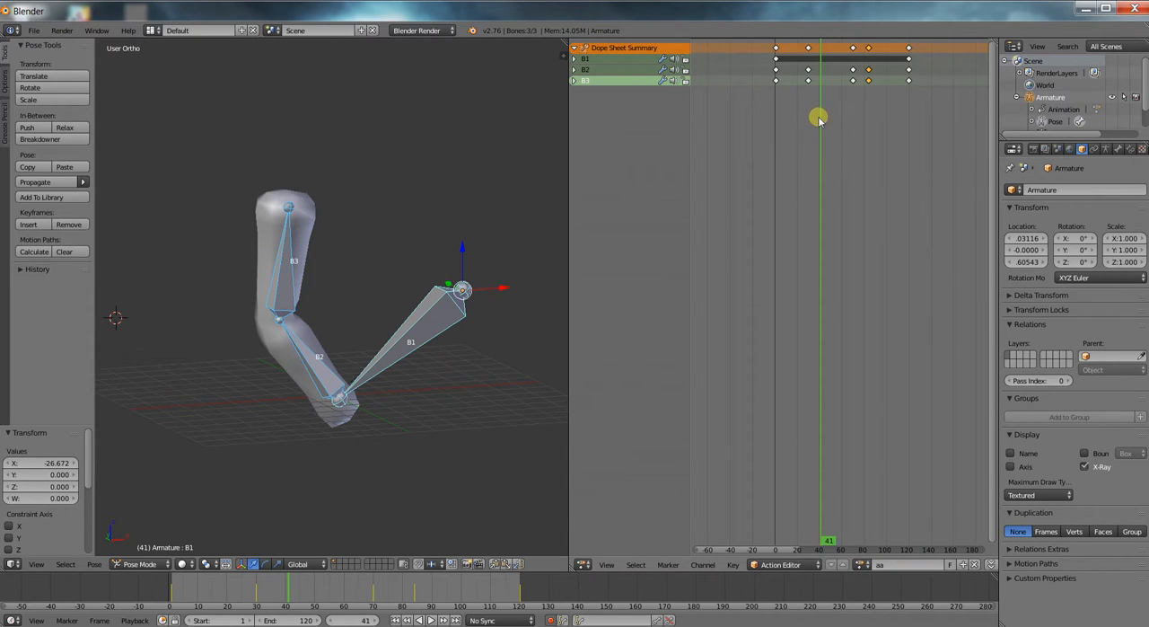
# Rename the armature's action to animation1 and save it with a fake user.
pyautogui.press('a')
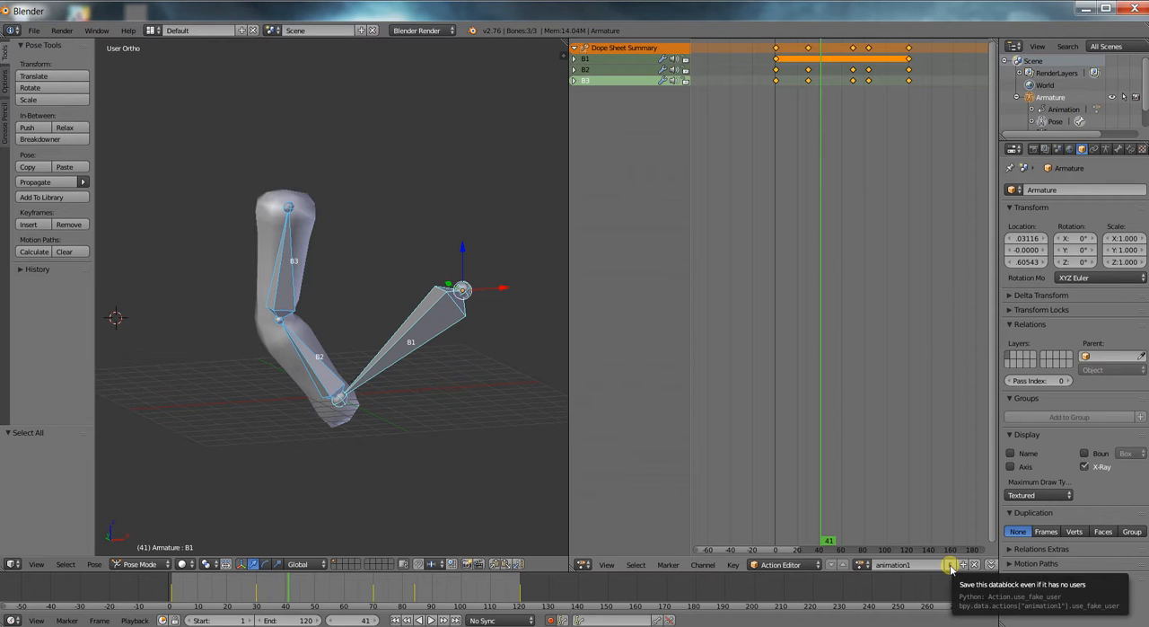
pyautogui.click(862, 566)
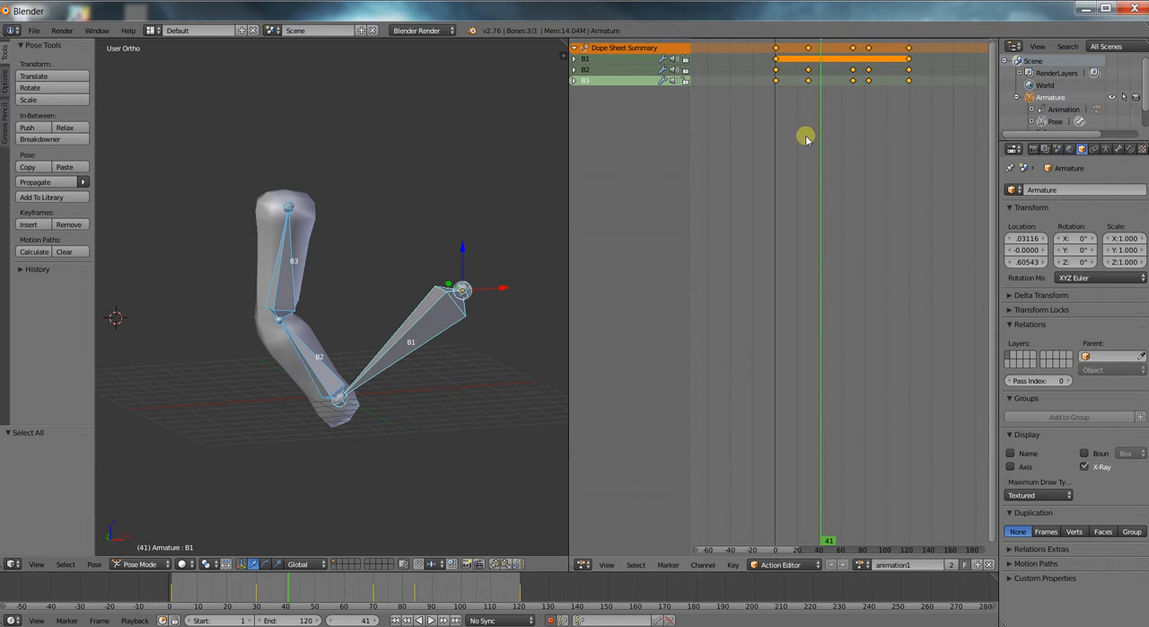
# Delete all the action's keyframes and clear the bones' rotation and location, removing the keyframes that the reset adds at frame 41.
pyautogui.press('x')
pyautogui.click(799, 181)
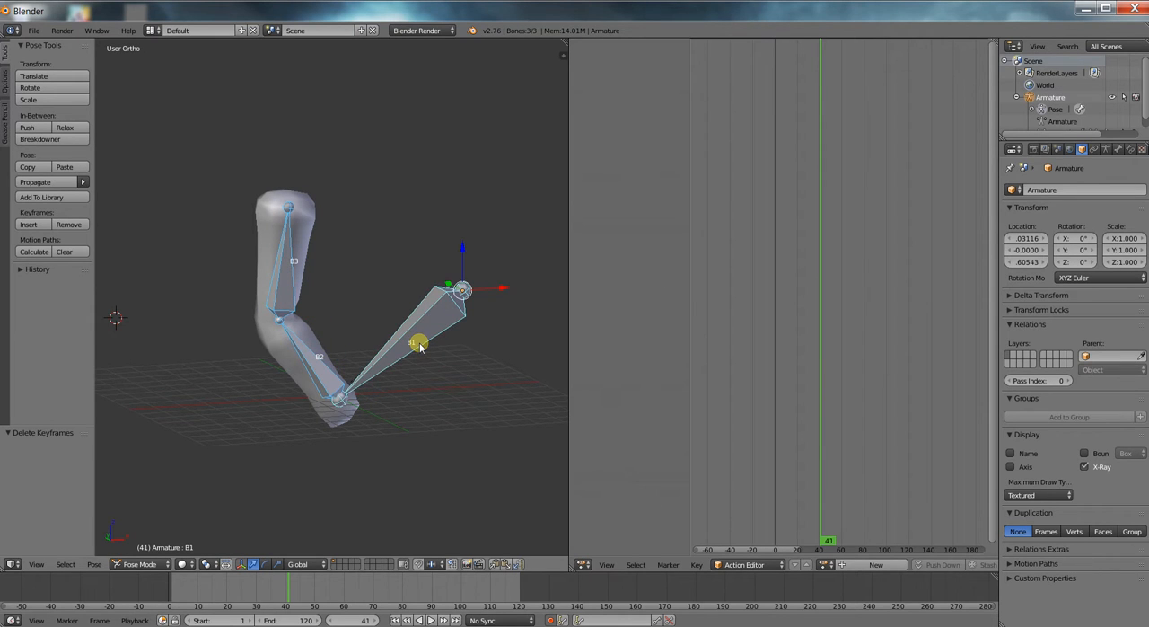
pyautogui.hotkey('alt', 'r')
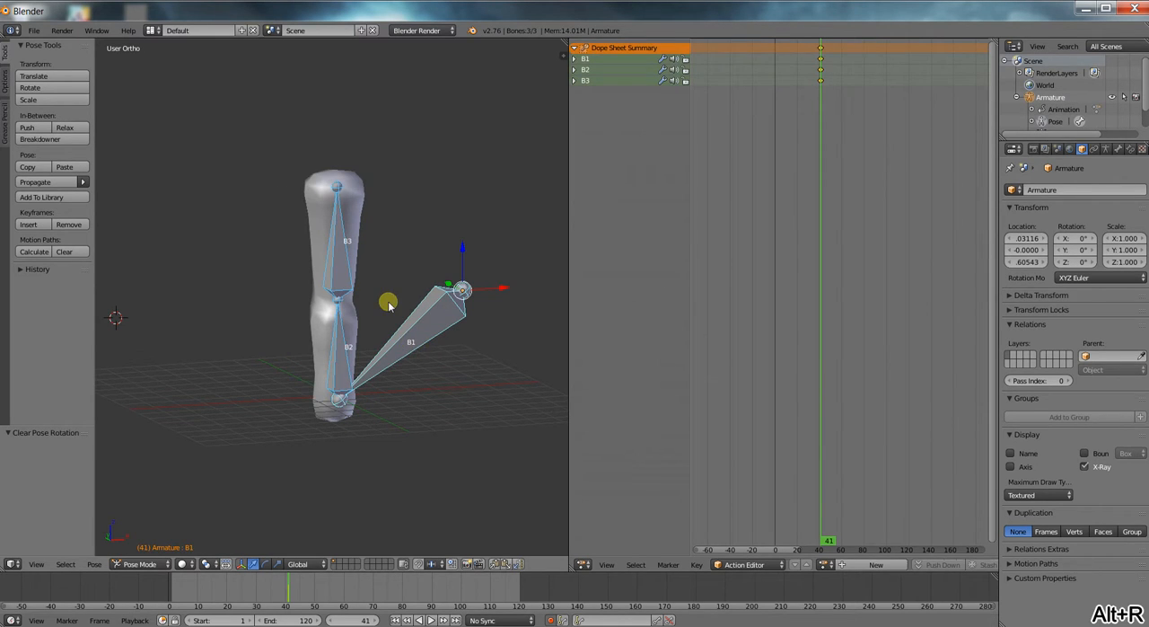
pyautogui.hotkey('alt', 'g')
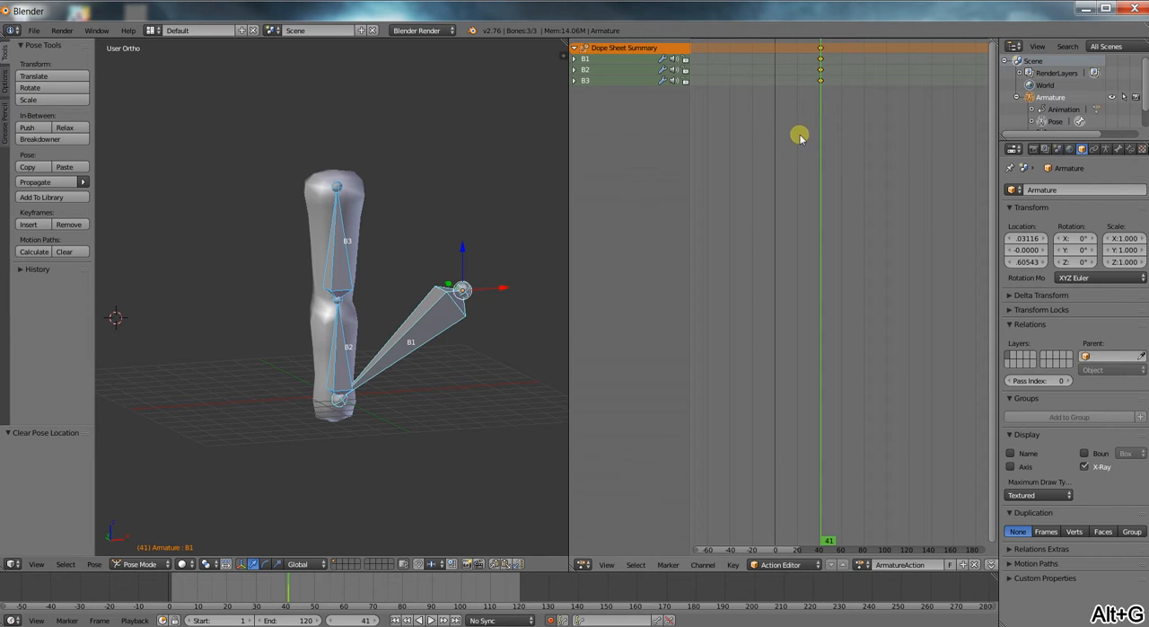
pyautogui.press('x')
pyautogui.click(826, 165)
# Go to frame 0 and insert a LocRotScale keyframe for all bones in a new action.
pyautogui.click(163, 595)
pyautogui.scroll(-3, 421, 341)
pyautogui.moveTo(439, 341); pyautogui.dragTo(416, 216, button='middle')
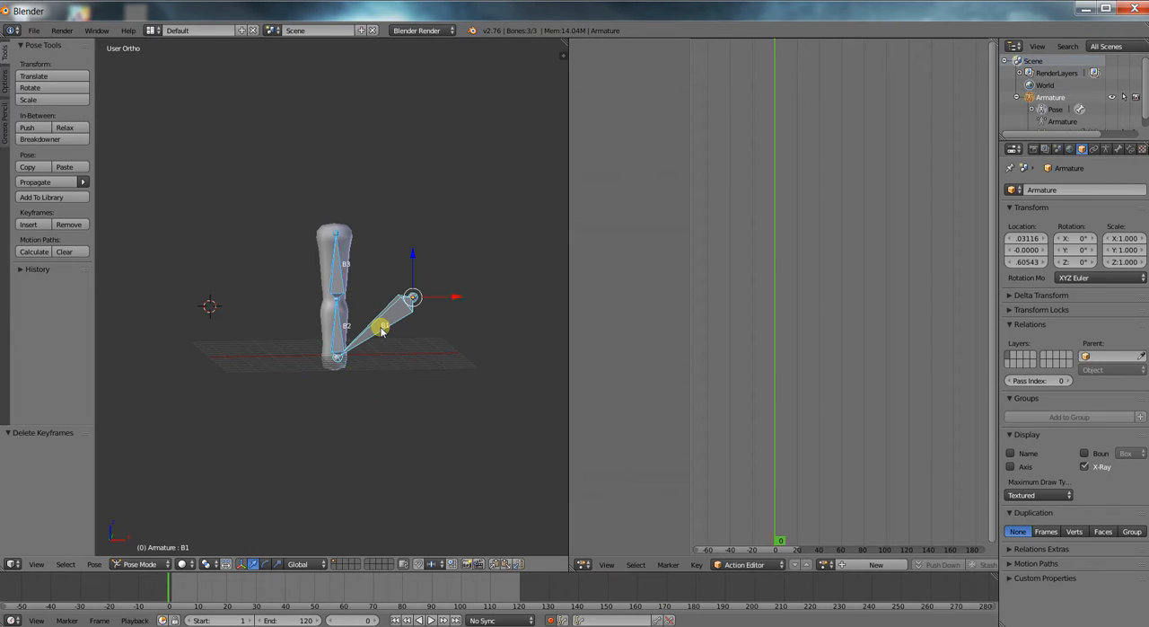
pyautogui.press('i')
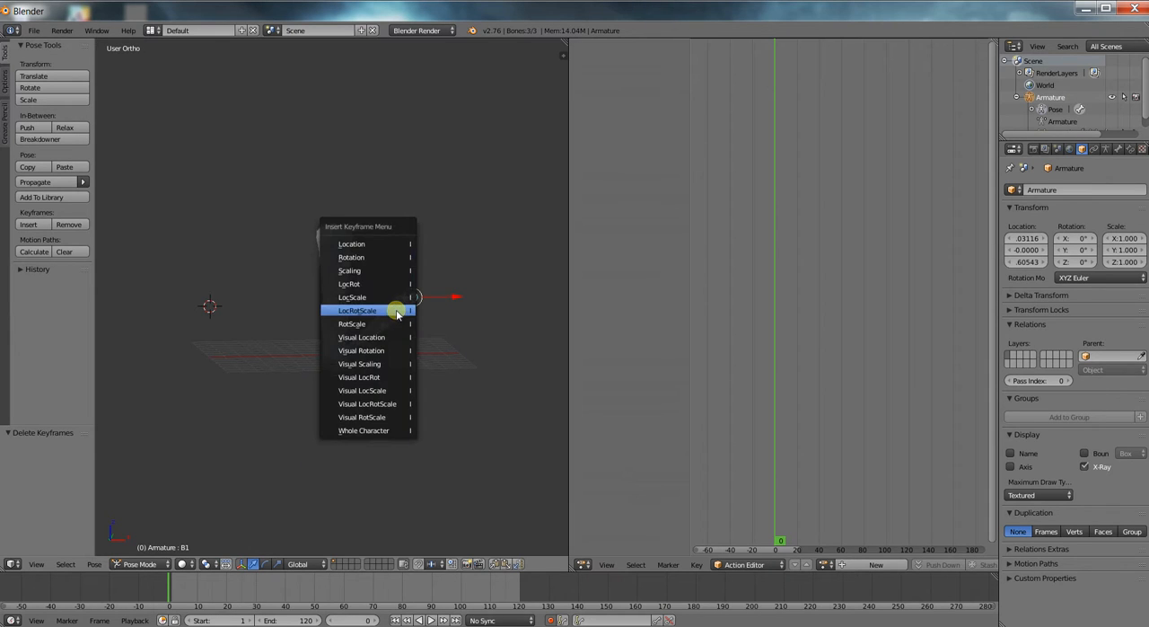
pyautogui.click(397, 311)
# Key B1's movement by raising it along Z at frame 30 and moving it about -2.95 along X at frame 70.
pyautogui.click(255, 585)
pyautogui.rightClick(396, 311)
pyautogui.moveTo(418, 258); pyautogui.dragTo(421, 190)
pyautogui.moveTo(252, 589); pyautogui.dragTo(372, 588)
pyautogui.moveTo(456, 234); pyautogui.dragTo(410, 436)
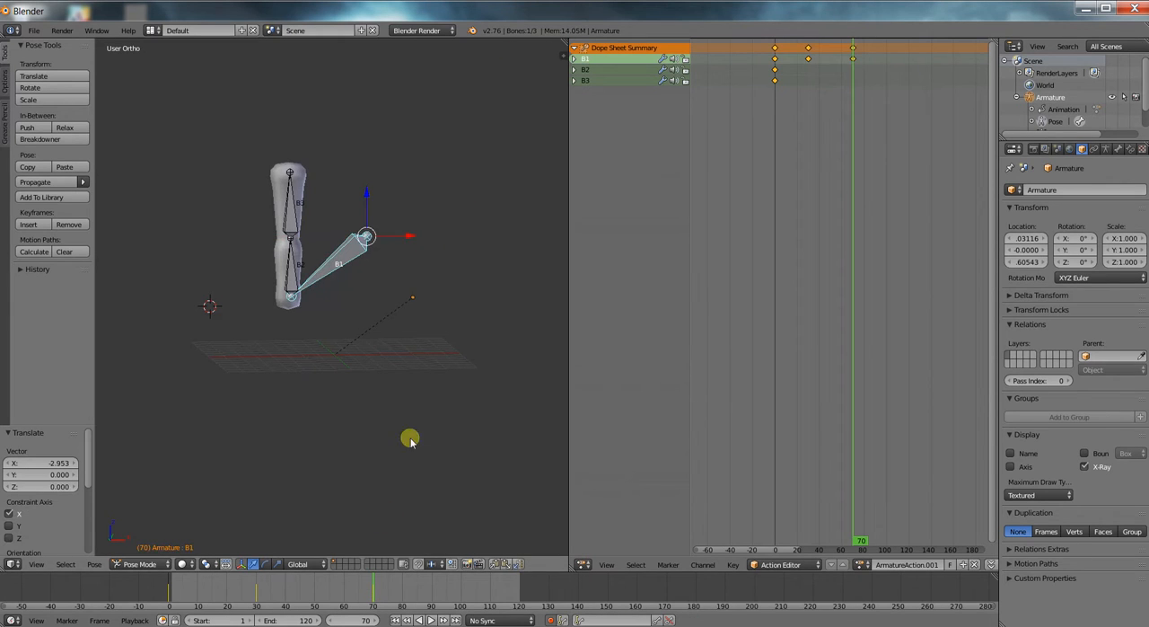
# Copy B1's pose from frame 0 and paste it at frame 120.
pyautogui.click(517, 590)
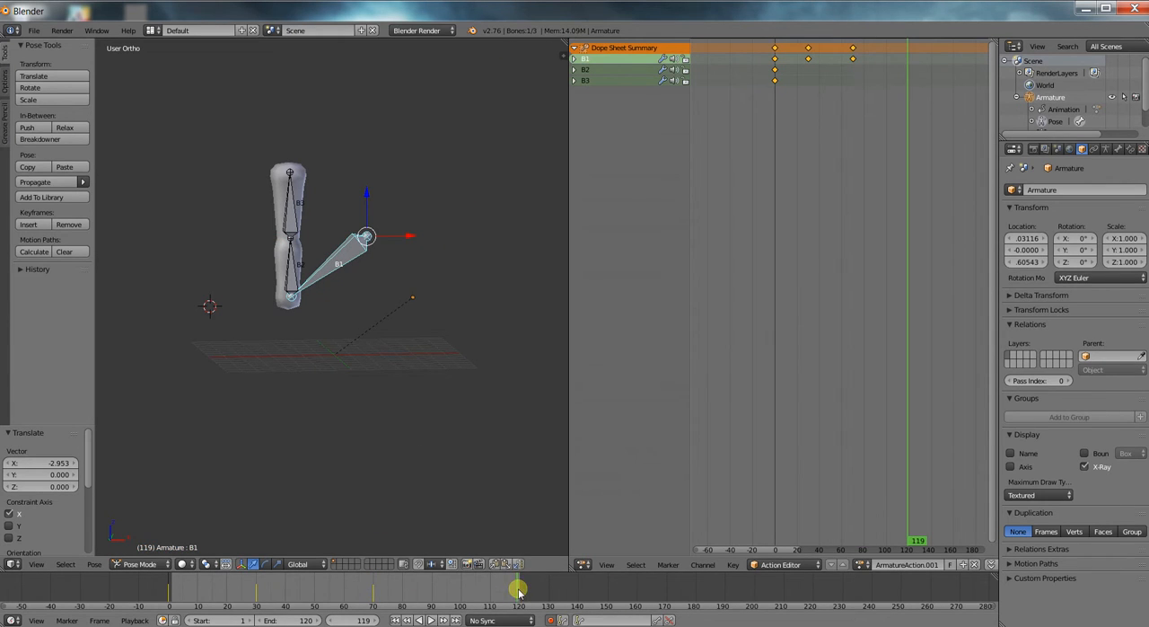
pyautogui.click(169, 590)
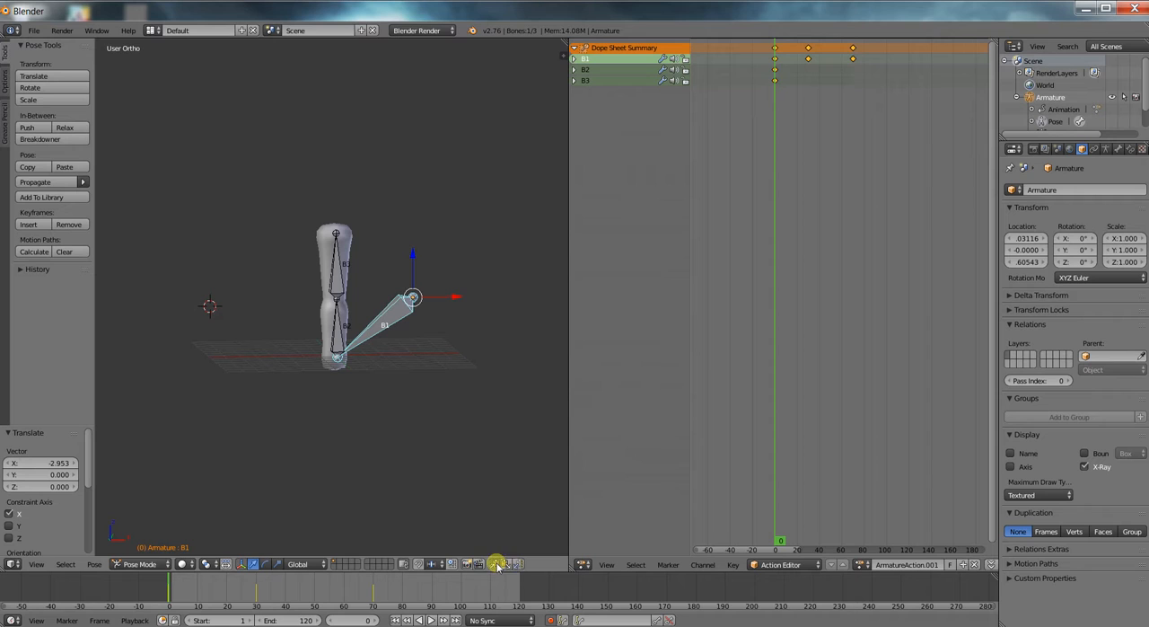
pyautogui.click(519, 590)
pyautogui.hotkey('ctrl', 'v')
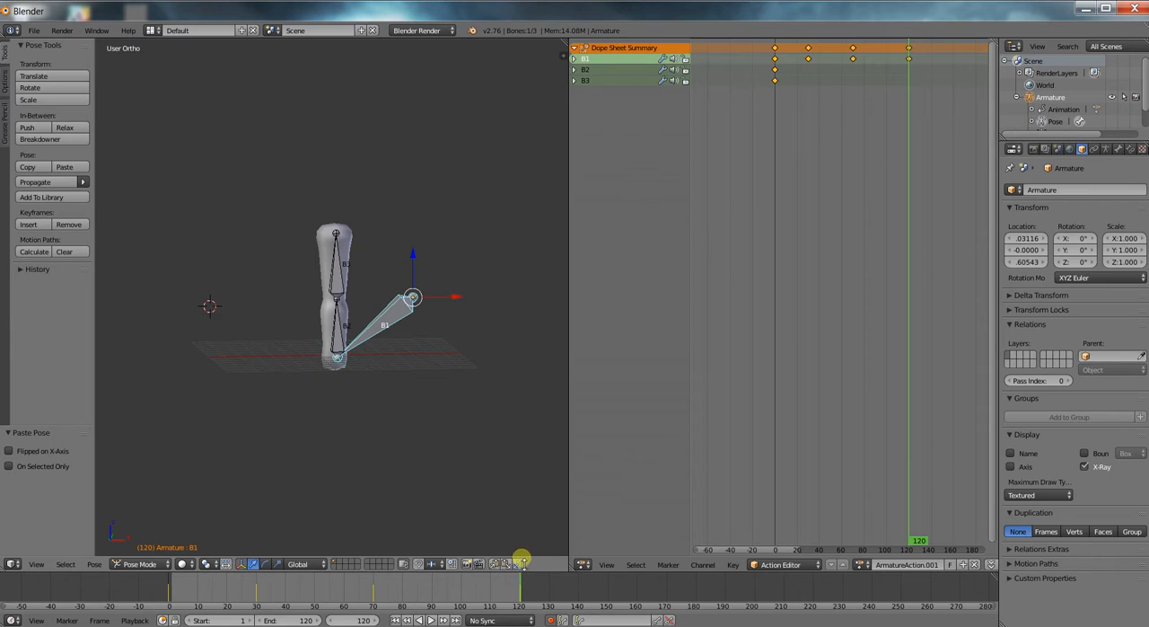
pyautogui.scroll(2, 452, 269)
pyautogui.scroll(-1, 453, 252)
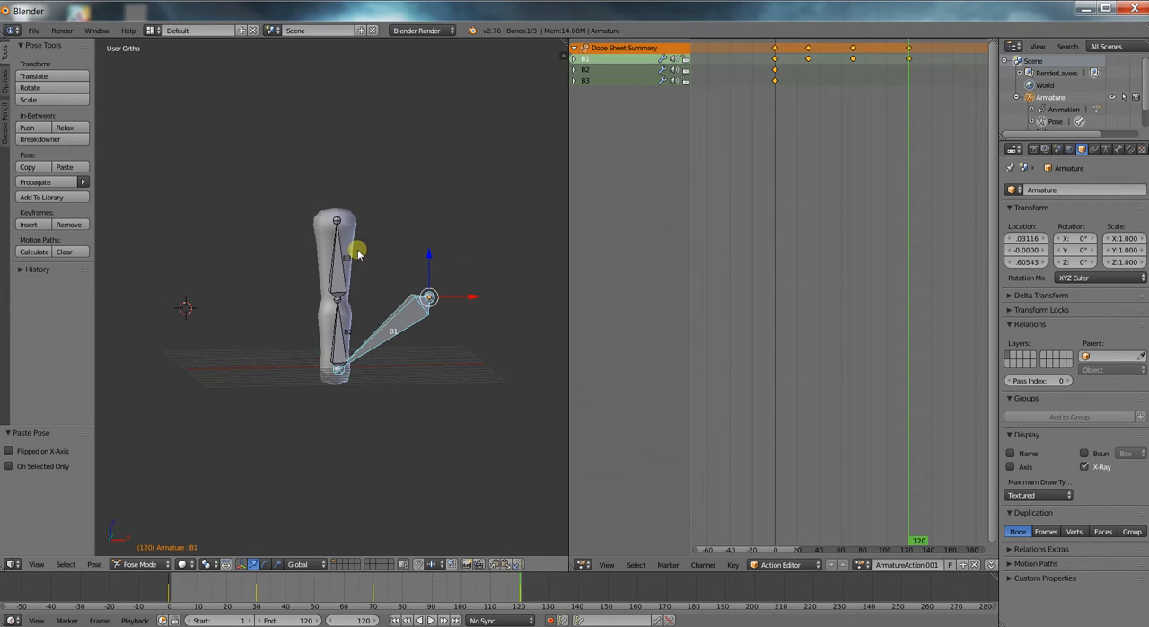
# At frame 30, key a rotation of B2 by about -31° and rotate B3 as well.
pyautogui.moveTo(403, 592); pyautogui.dragTo(256, 592)
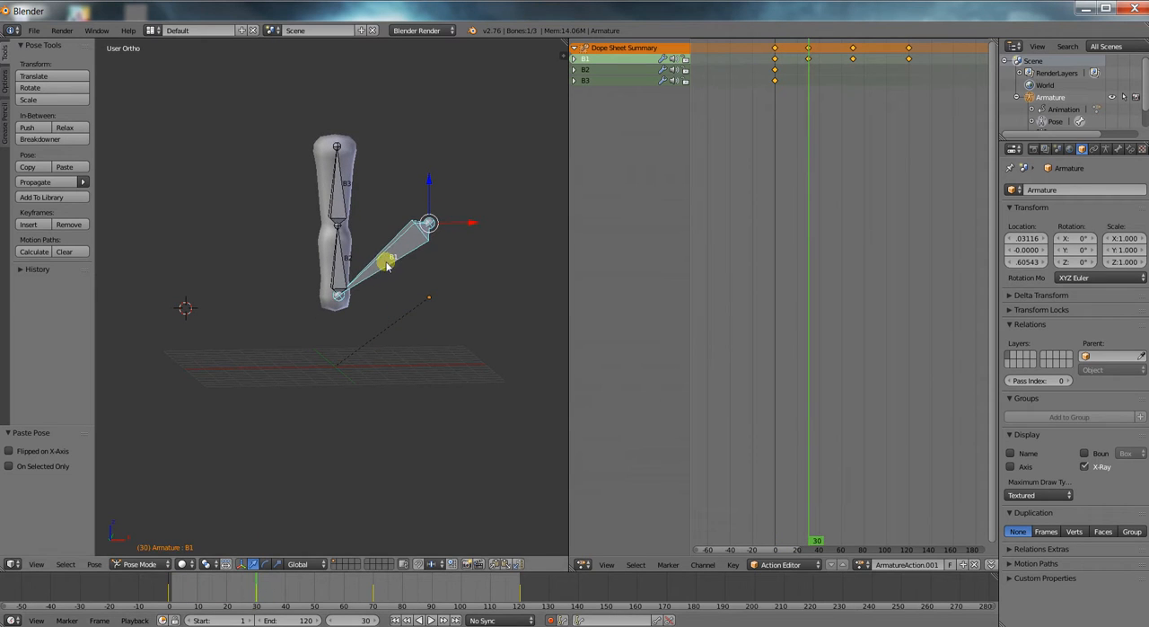
pyautogui.rightClick(342, 259)
pyautogui.press('r')
pyautogui.click(359, 257)
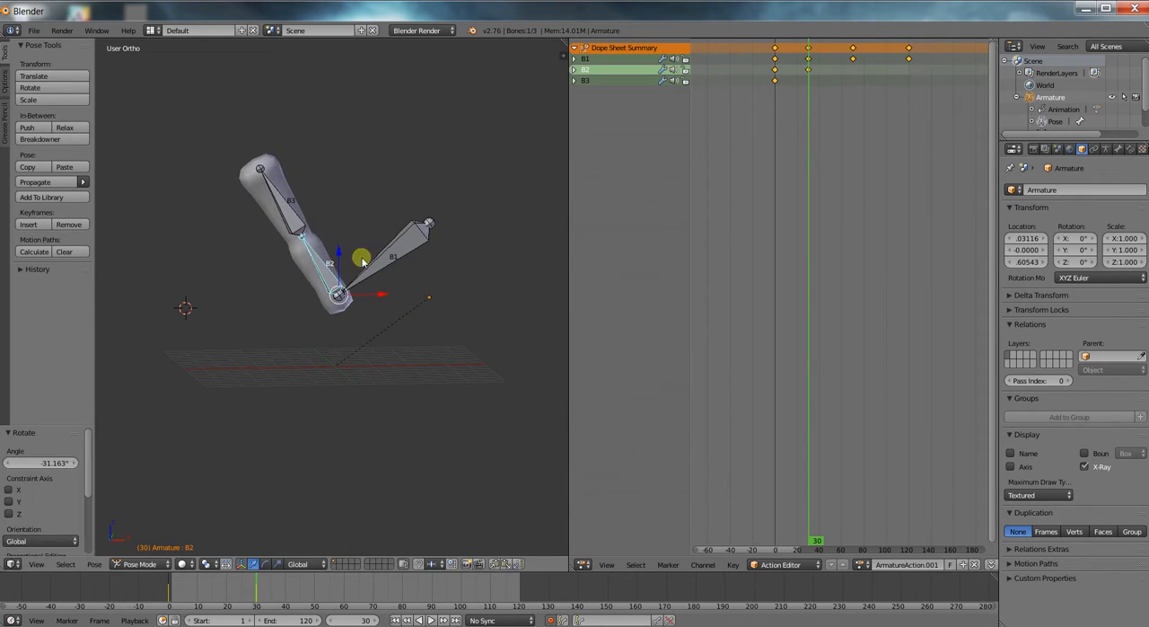
pyautogui.rightClick(292, 223)
pyautogui.press('r')
pyautogui.click(328, 244)
# At frame 61, key rotations of B2 by about 17° and B3 by about -66°.
pyautogui.moveTo(243, 598); pyautogui.dragTo(346, 593)
pyautogui.rightClick(268, 256)
pyautogui.press('r')
pyautogui.click(306, 239)
pyautogui.rightClick(311, 186)
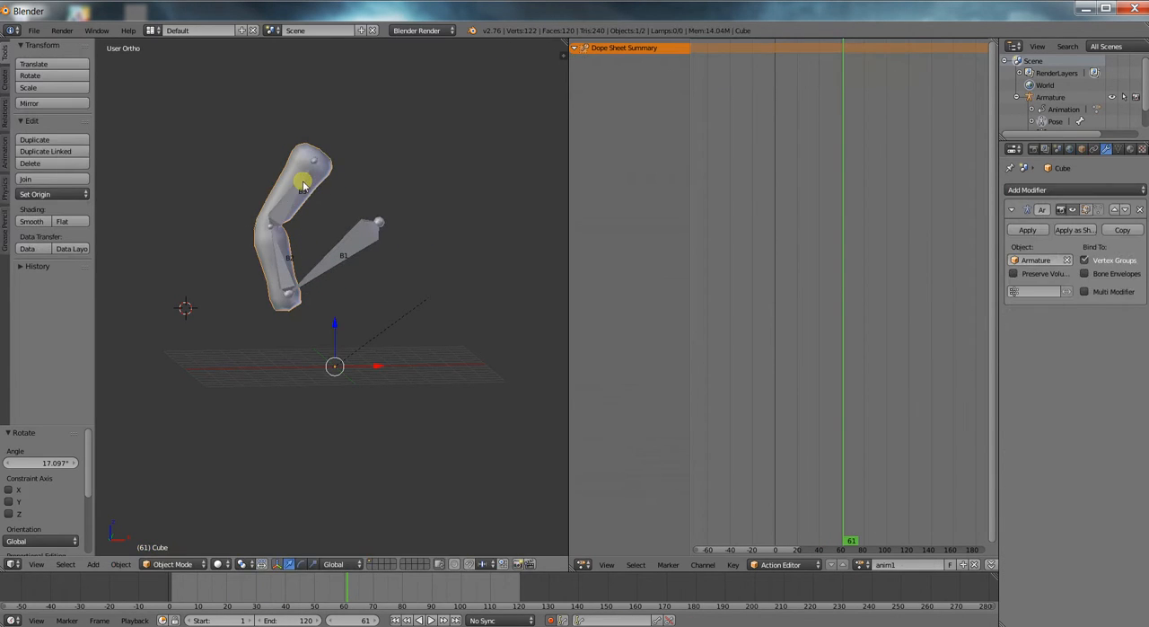
pyautogui.rightClick(302, 182)
pyautogui.press('r')
pyautogui.click(244, 173)
# At frame 94, key rotations of B2 by about -61° and B3 by about 106°.
pyautogui.click(443, 587)
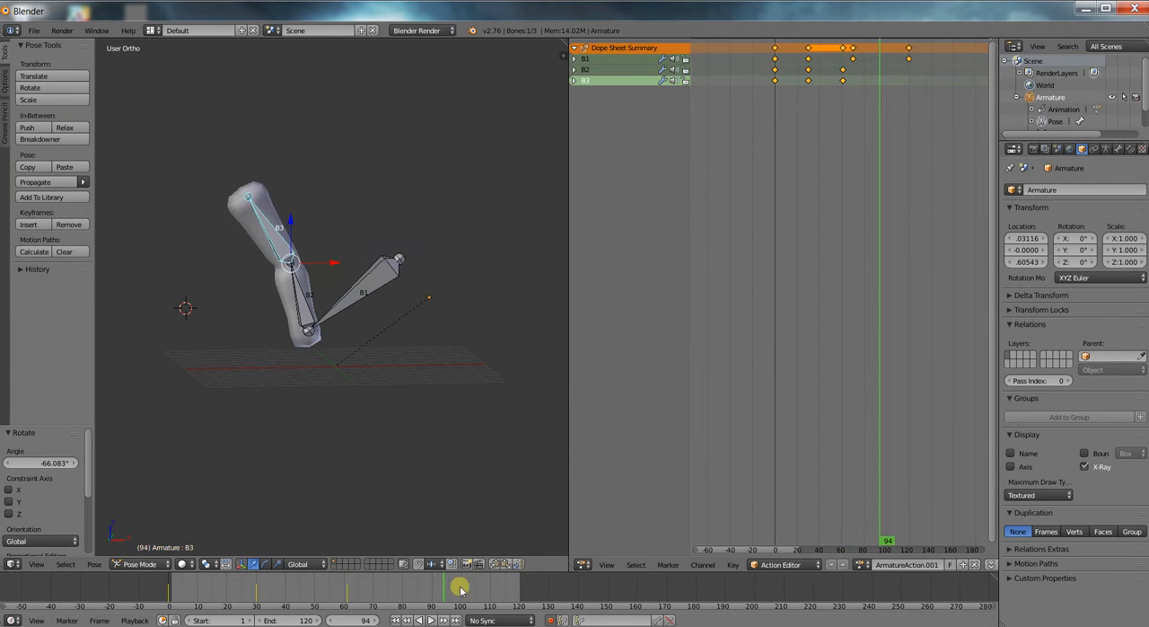
pyautogui.rightClick(304, 308)
pyautogui.rightClick(321, 302)
pyautogui.press('r')
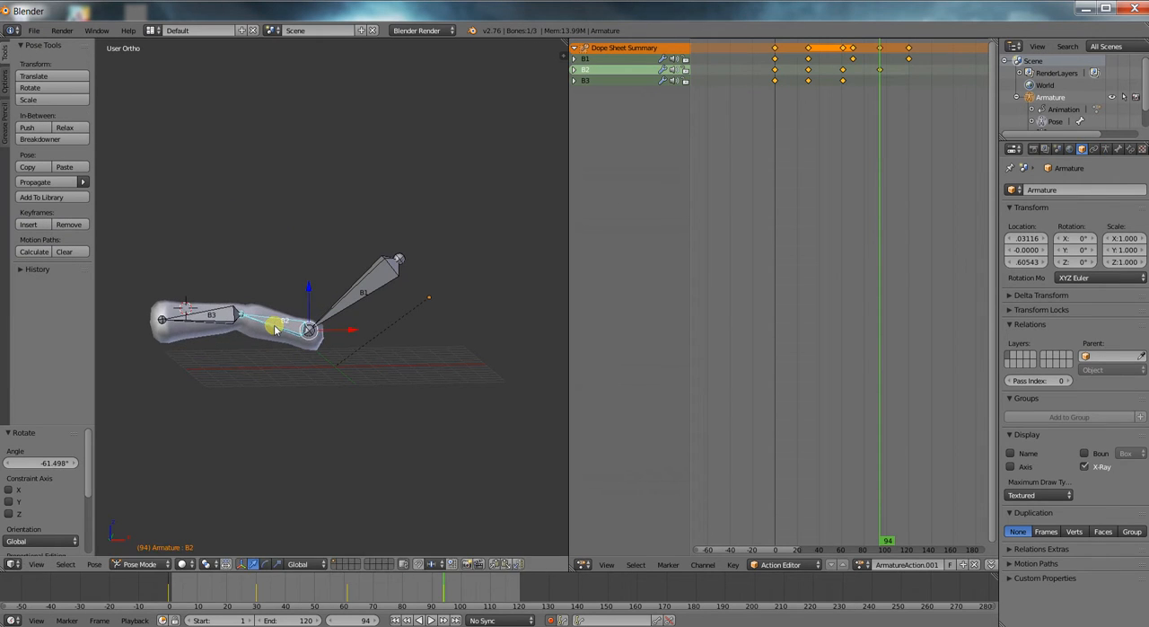
pyautogui.click(219, 323)
pyautogui.press('r')
pyautogui.click(249, 287)
# Copy the pose of B2 and B3 from frame 0 and paste it at frame 120.
pyautogui.moveTo(445, 582); pyautogui.dragTo(164, 590)
pyautogui.rightClick(345, 334)
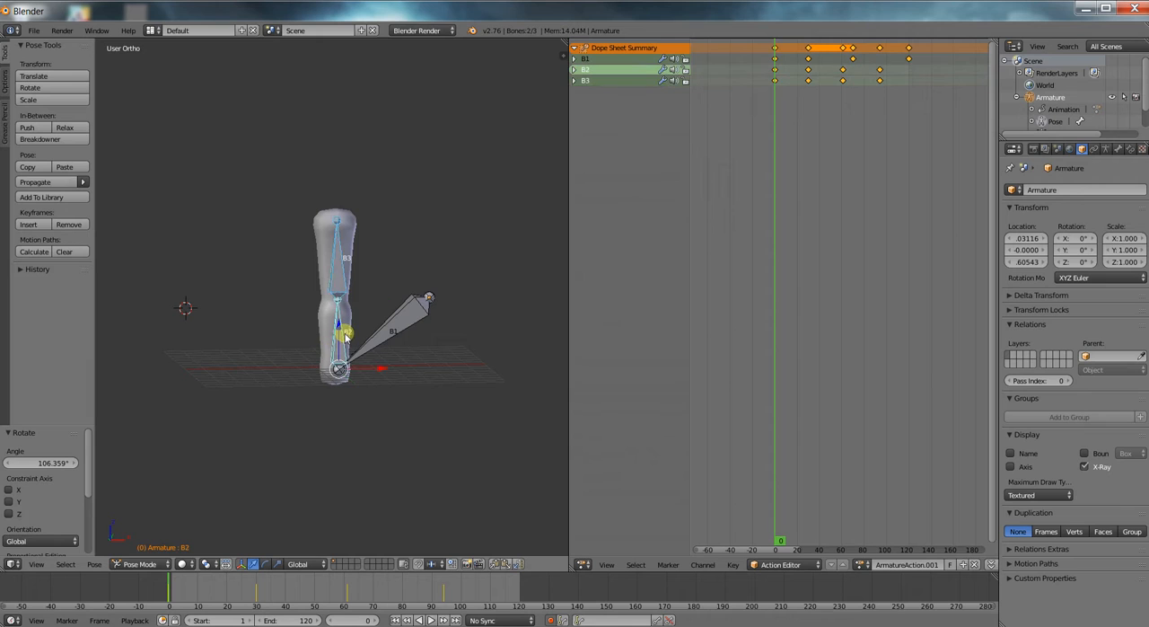
pyautogui.click(519, 584)
pyautogui.click(507, 564)
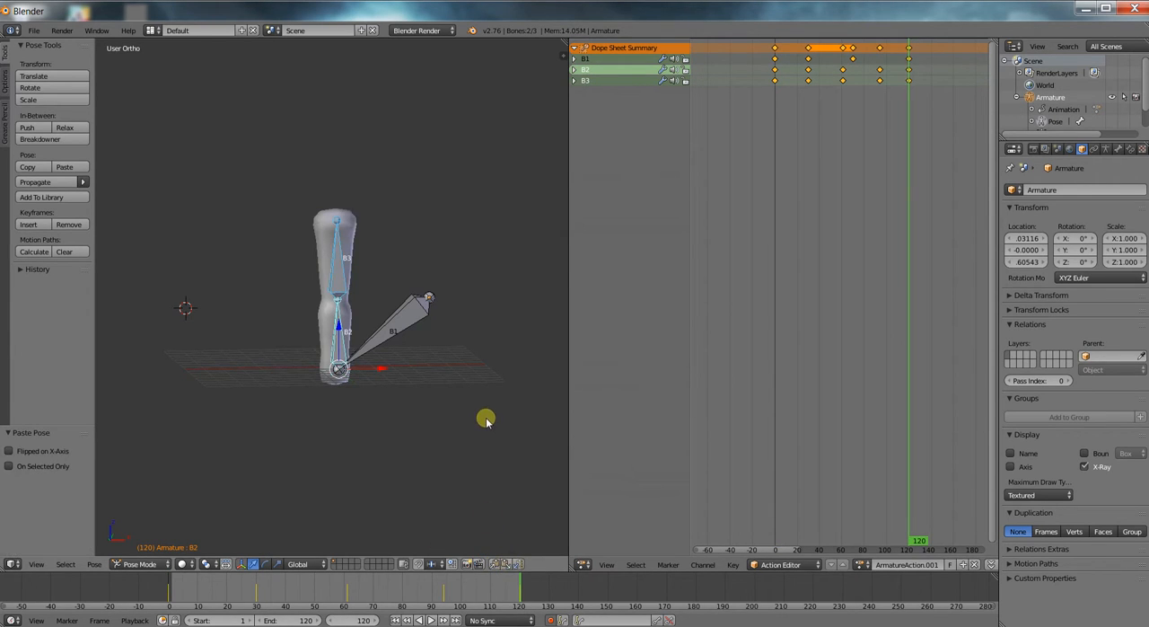
# Play back the animation, and rename the action animation2 with a fake user.
pyautogui.hotkey('alt', 'a')
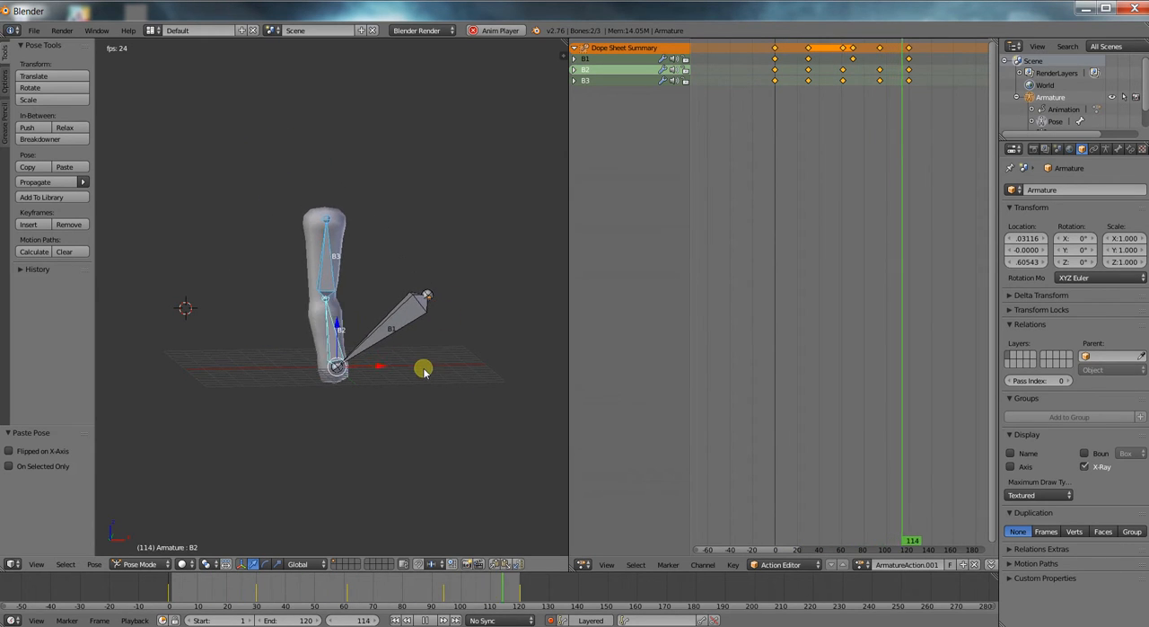
pyautogui.hotkey('alt', 'a')
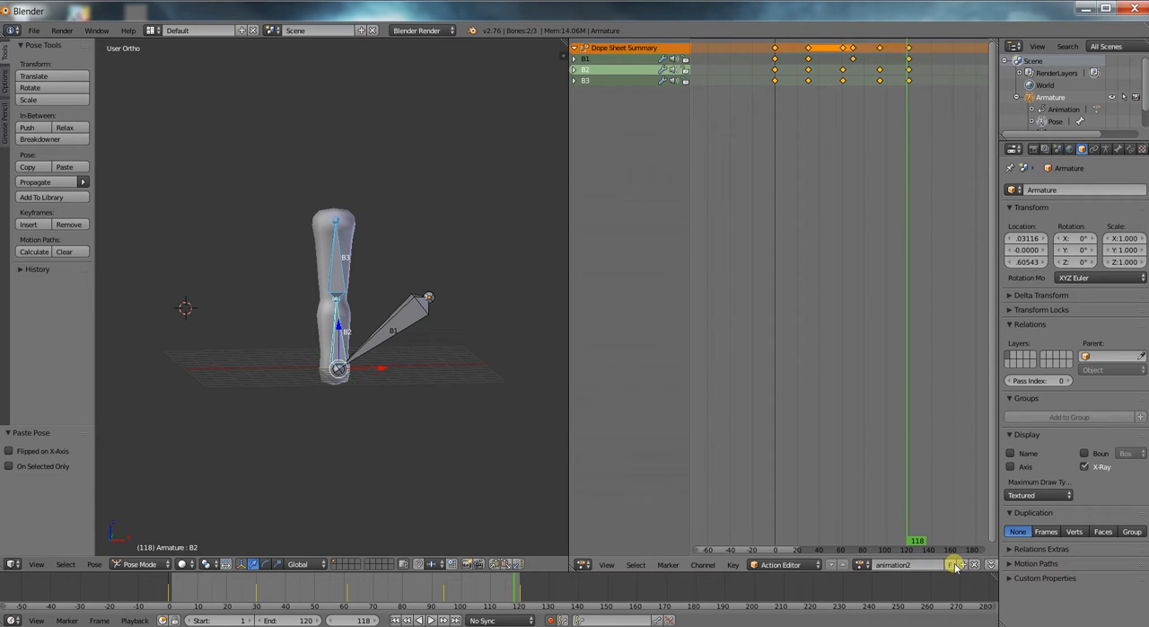
pyautogui.scroll(-2, 912, 271)
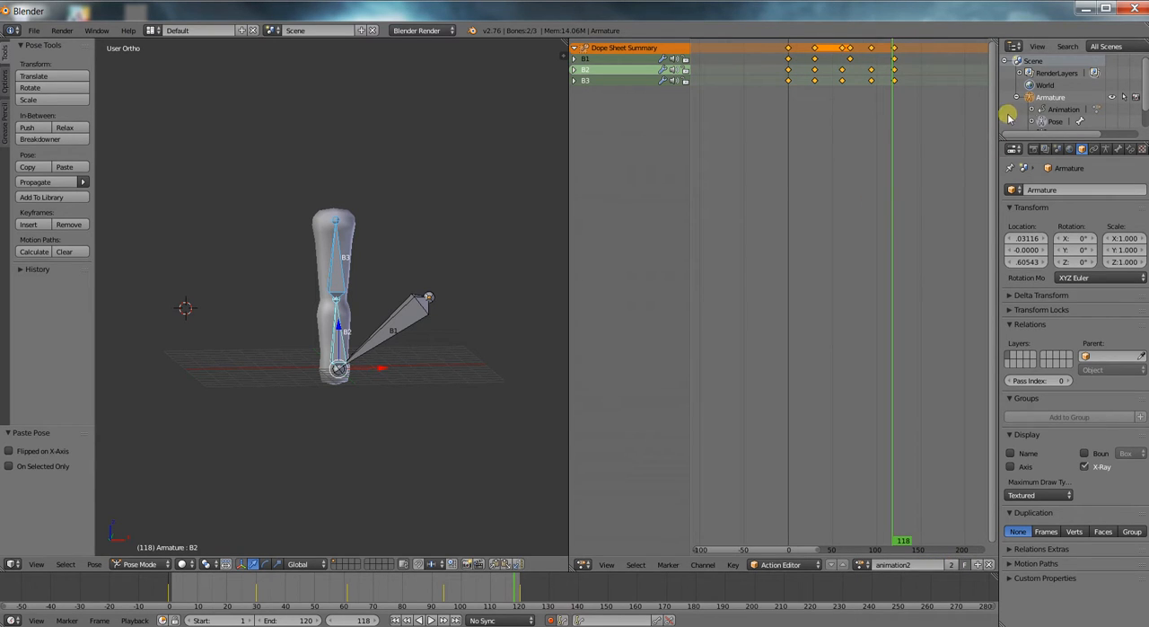
# Put the armature in Edit Mode and save the file as gizmo.blend in the testBox Unity project's Assets folder.
pyautogui.moveTo(900, 10); pyautogui.dragTo(916, 46)
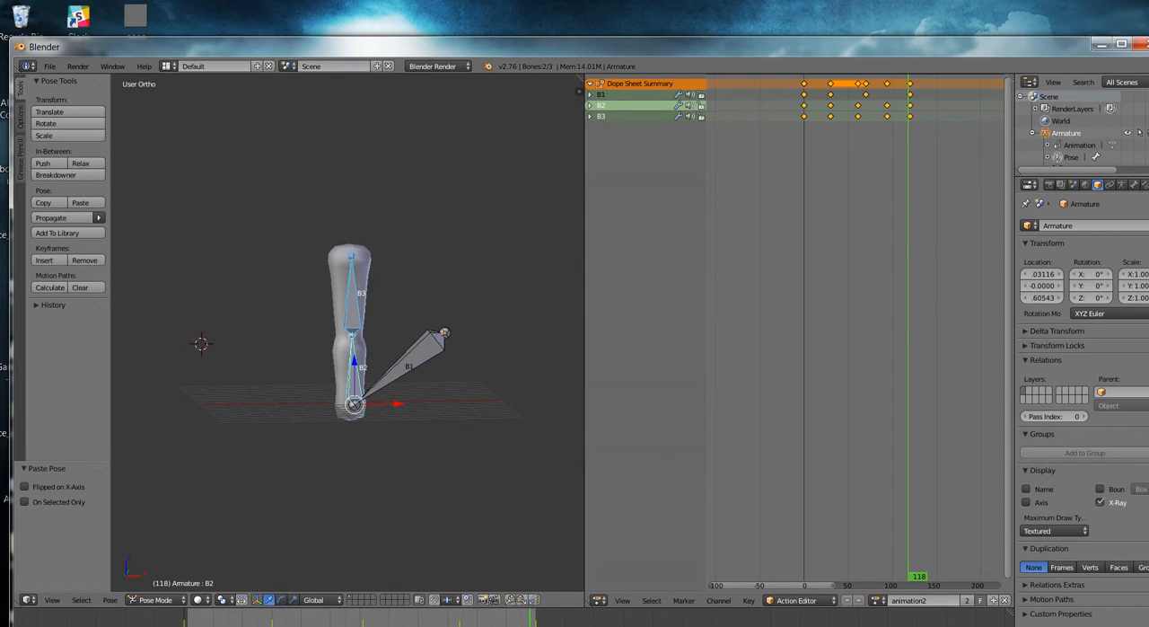
pyautogui.press('Tab')
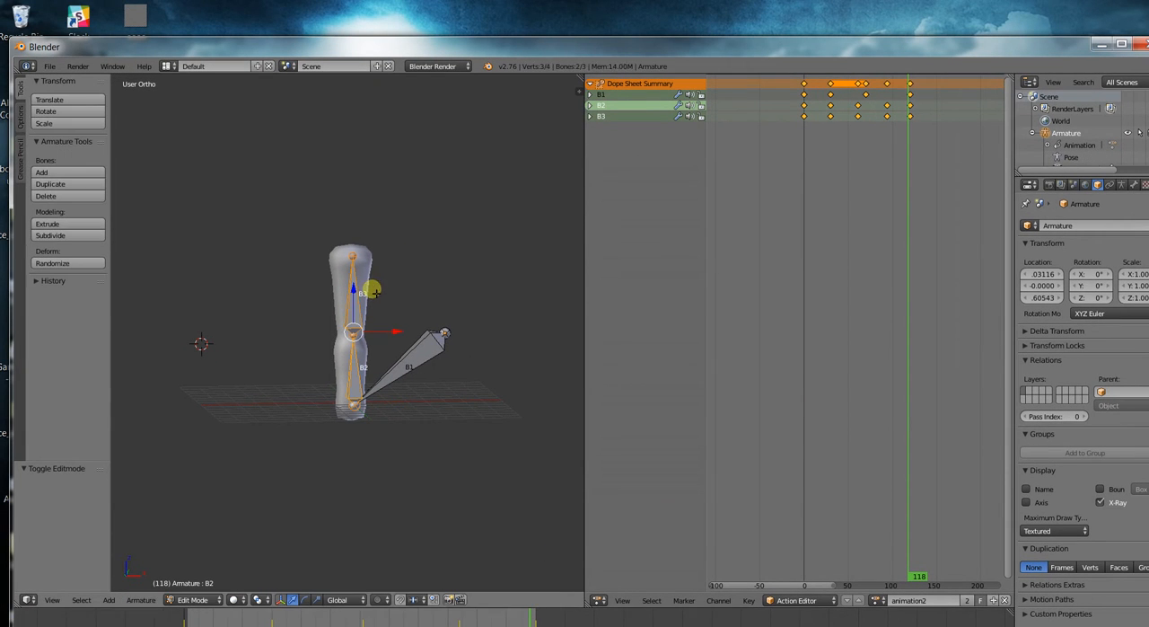
pyautogui.click(50, 65)
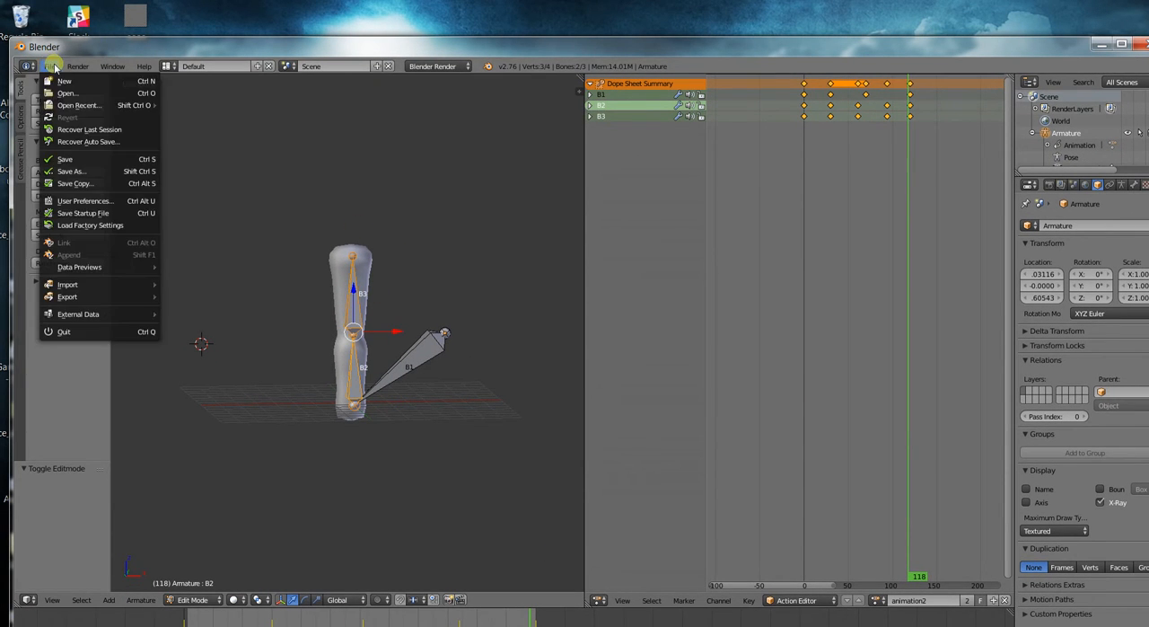
pyautogui.click(90, 171)
pyautogui.click(193, 111)
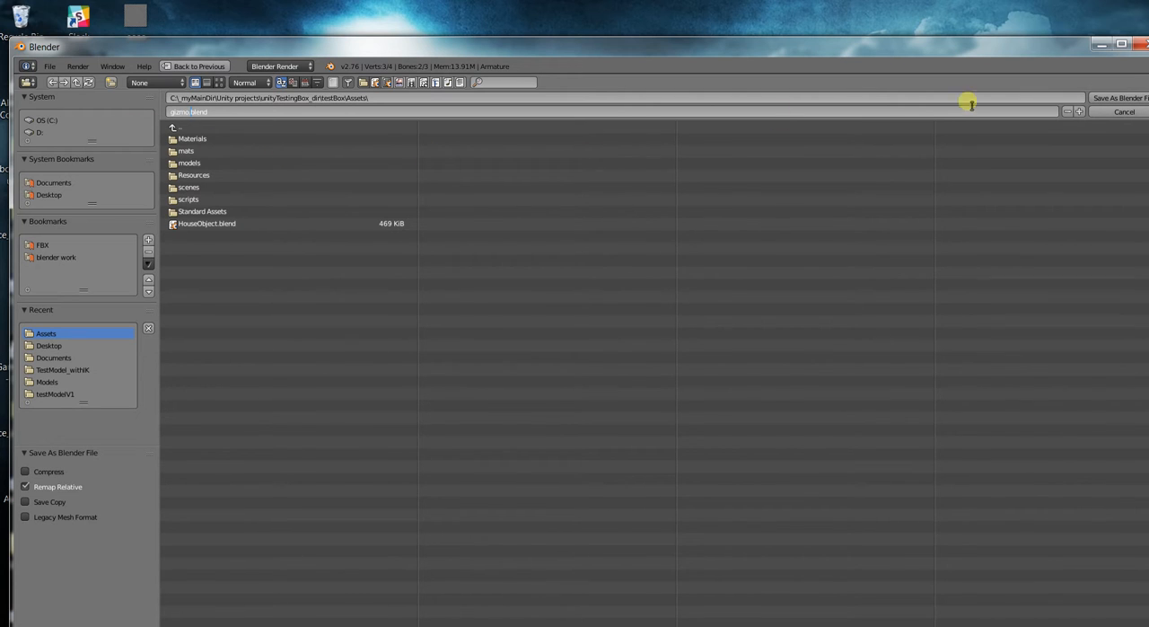
pyautogui.write('gizmo.blend')
pyautogui.click(1128, 96)
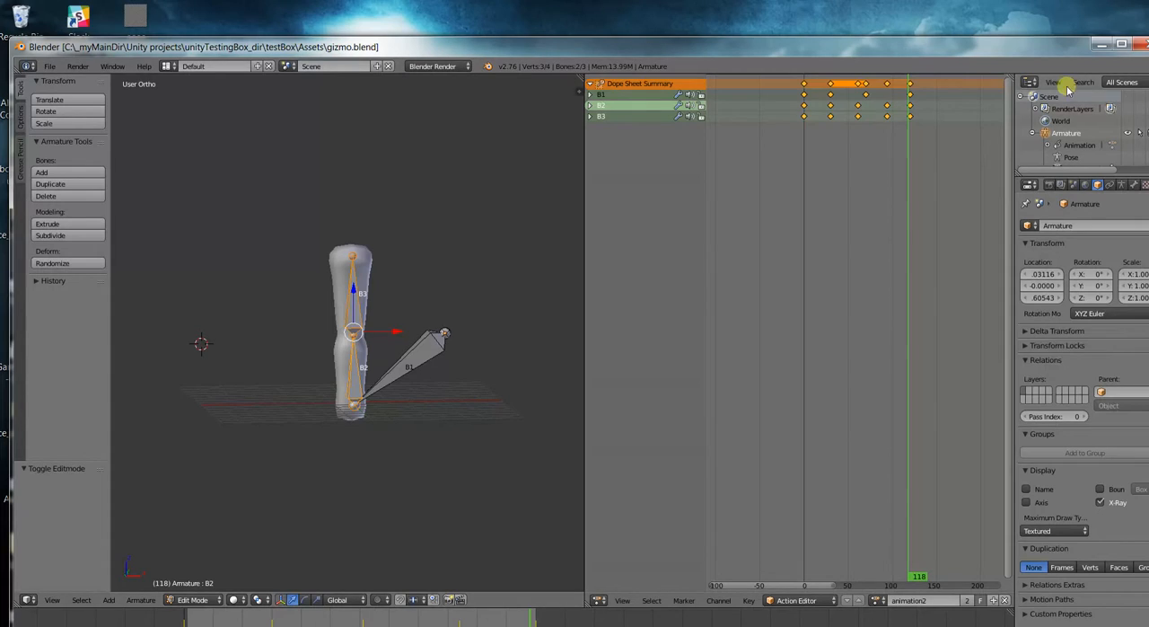
# Switch to Unity, select the imported gizmo model in Assets and enlarge the Scene and Game views.
pyautogui.click(1099, 50)
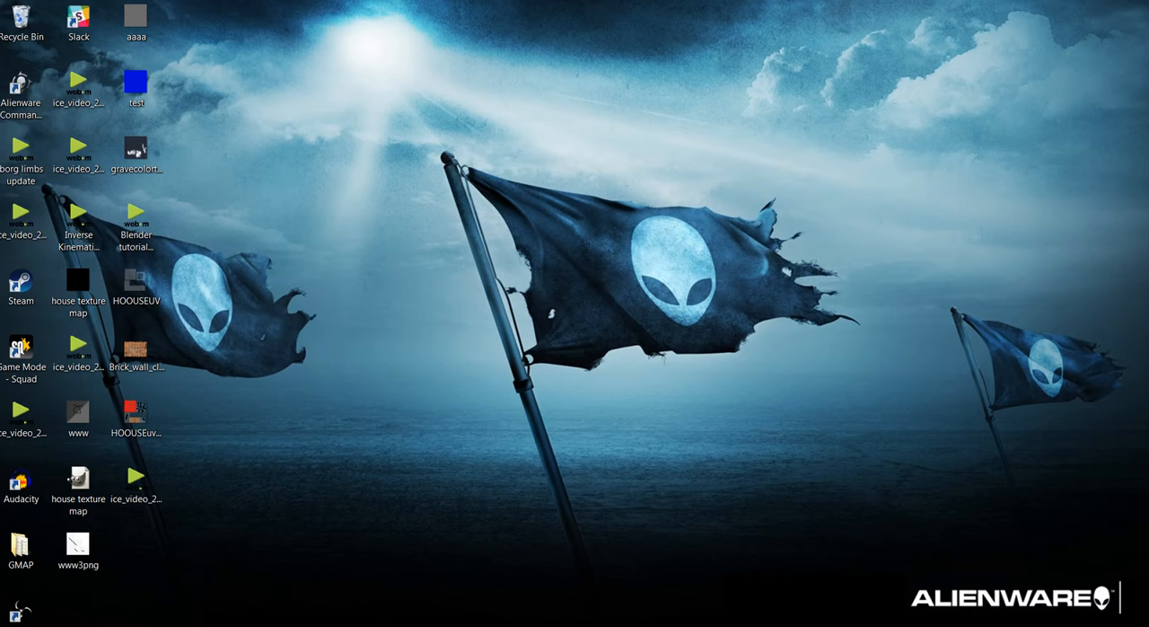
pyautogui.moveTo(353, 626)
pyautogui.click(353, 566)
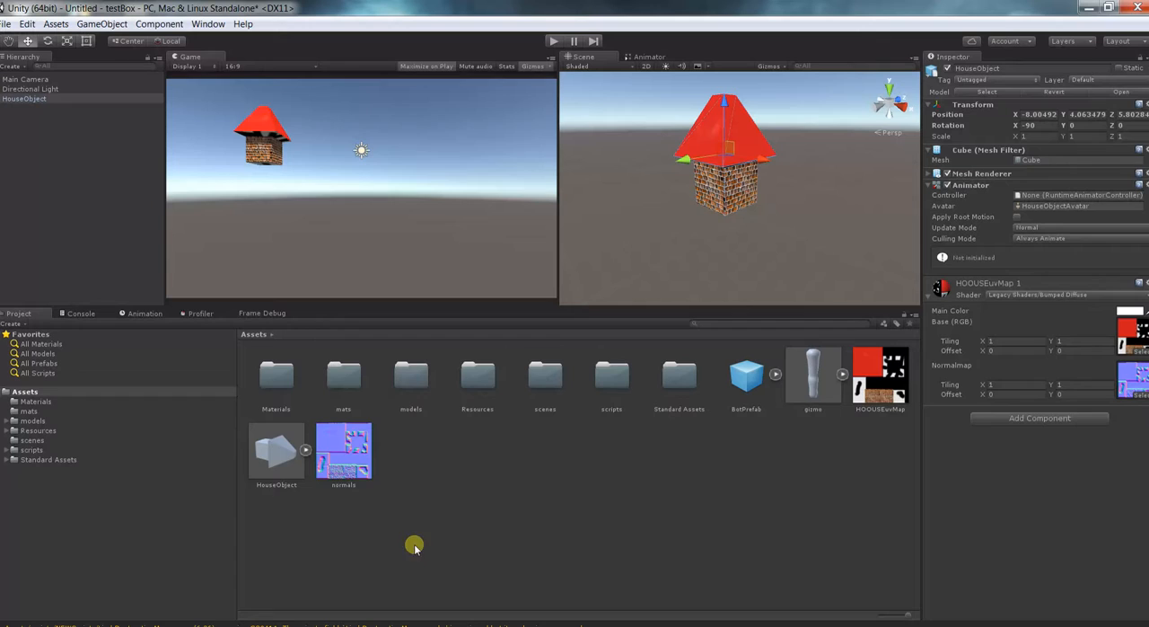
pyautogui.click(824, 393)
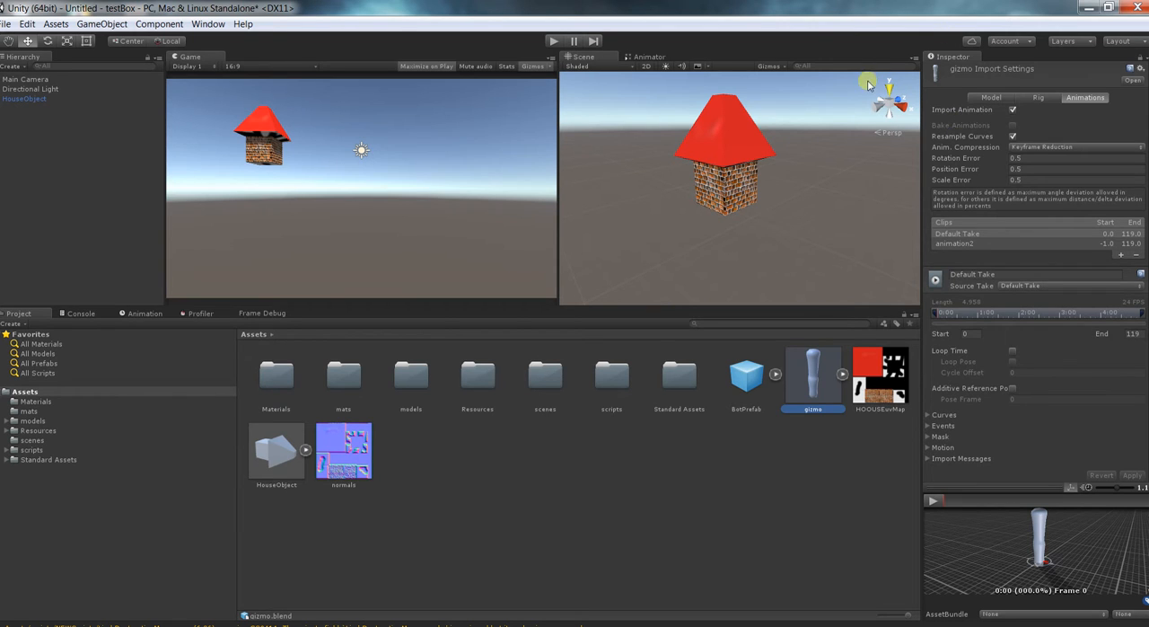
pyautogui.scroll(-3, 719, 151)
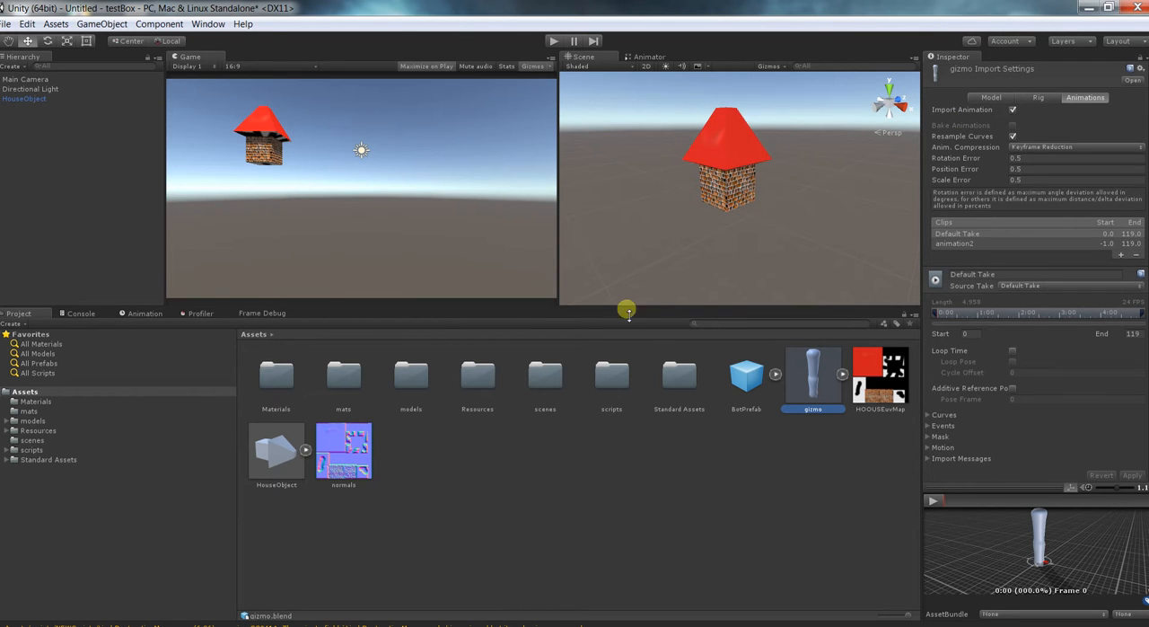
pyautogui.moveTo(630, 308); pyautogui.dragTo(638, 369)
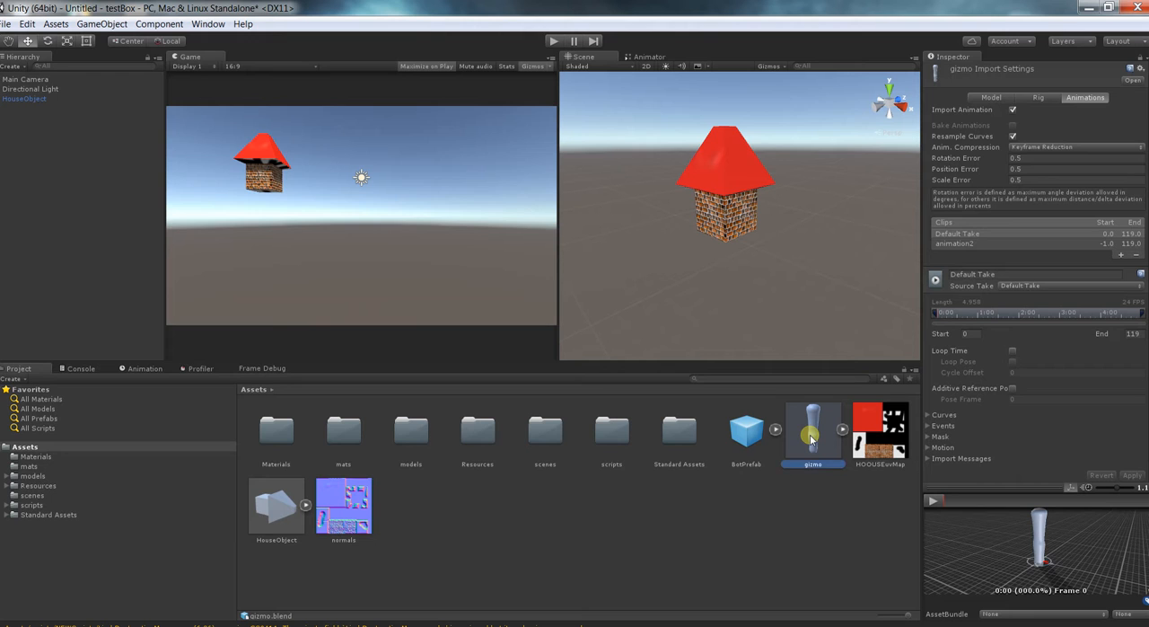
# Examine gizmo's model, rig and animation import settings and play its Default Take preview.
pyautogui.click(988, 97)
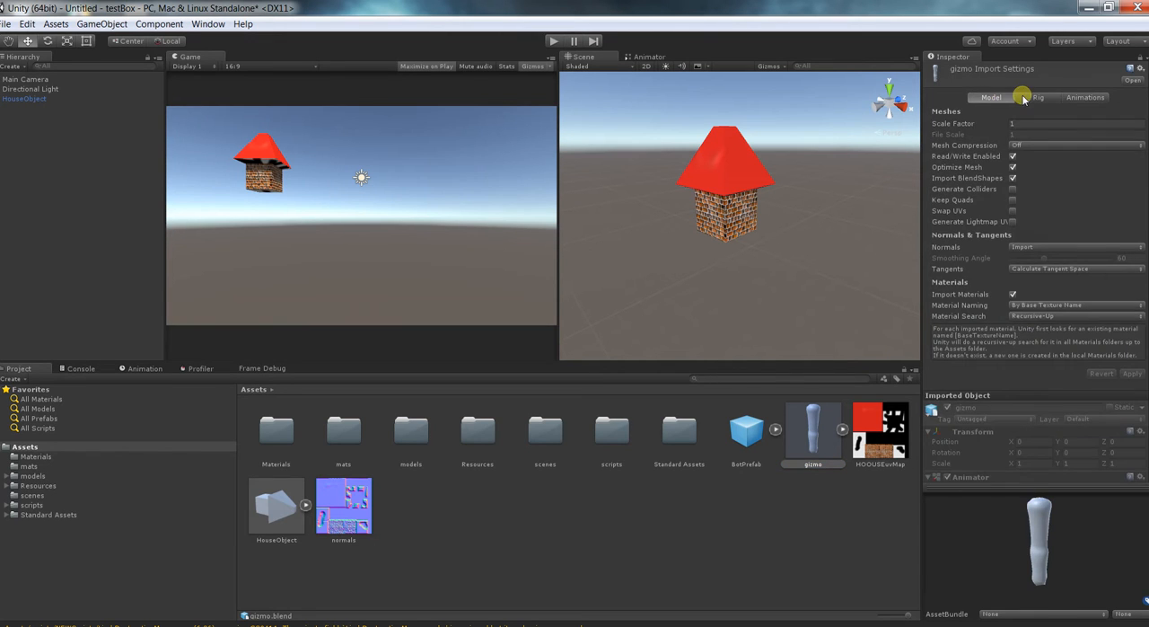
pyautogui.click(1041, 97)
pyautogui.click(1085, 97)
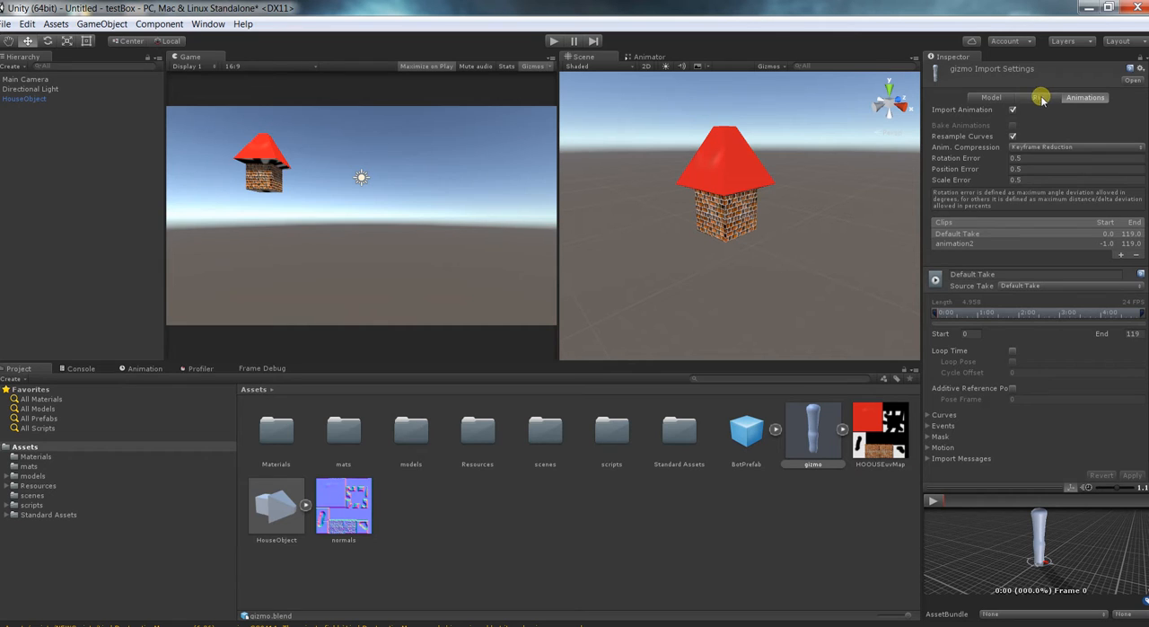
pyautogui.click(930, 500)
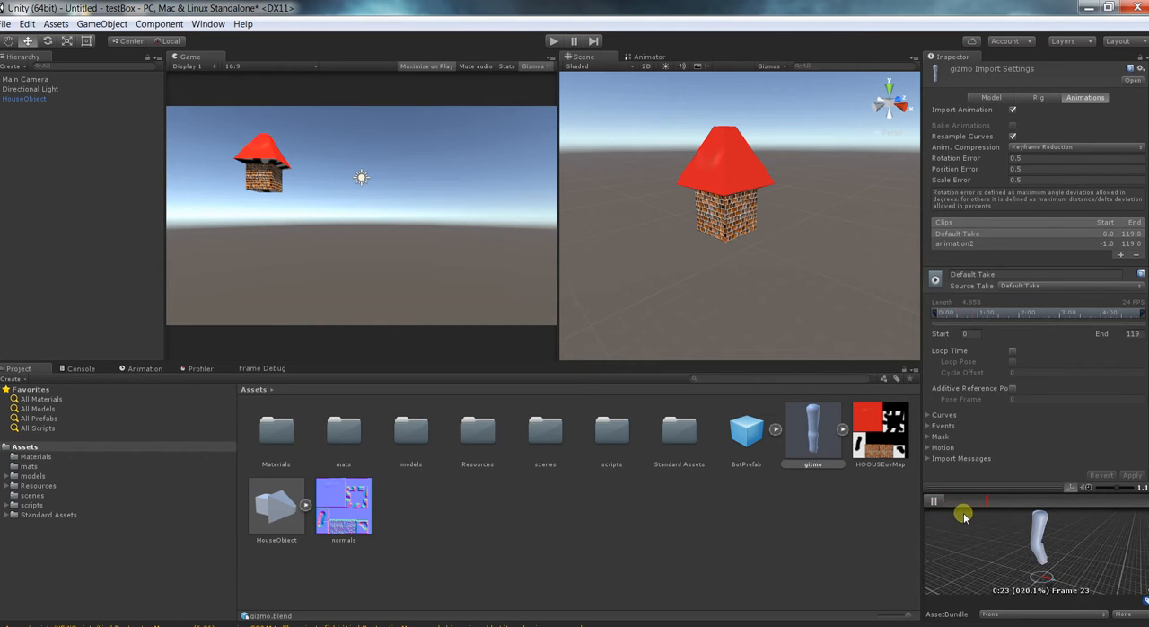
pyautogui.click(930, 500)
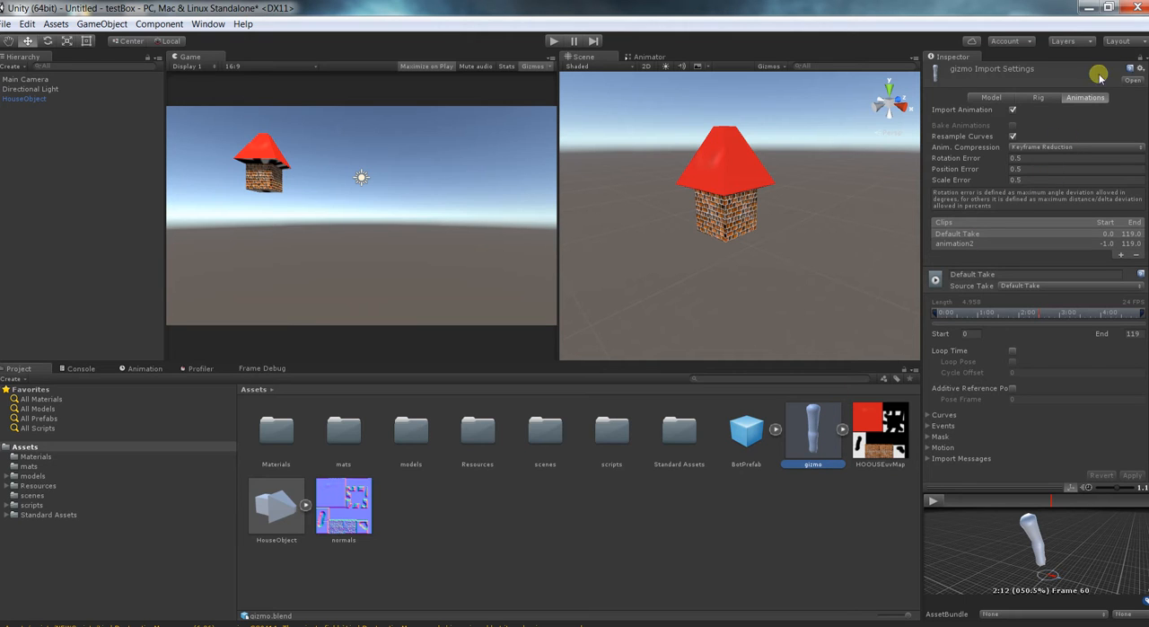
# Compare gizmo's Default Take and animation2 clips by selecting each one and playing its preview.
pyautogui.click(1075, 98)
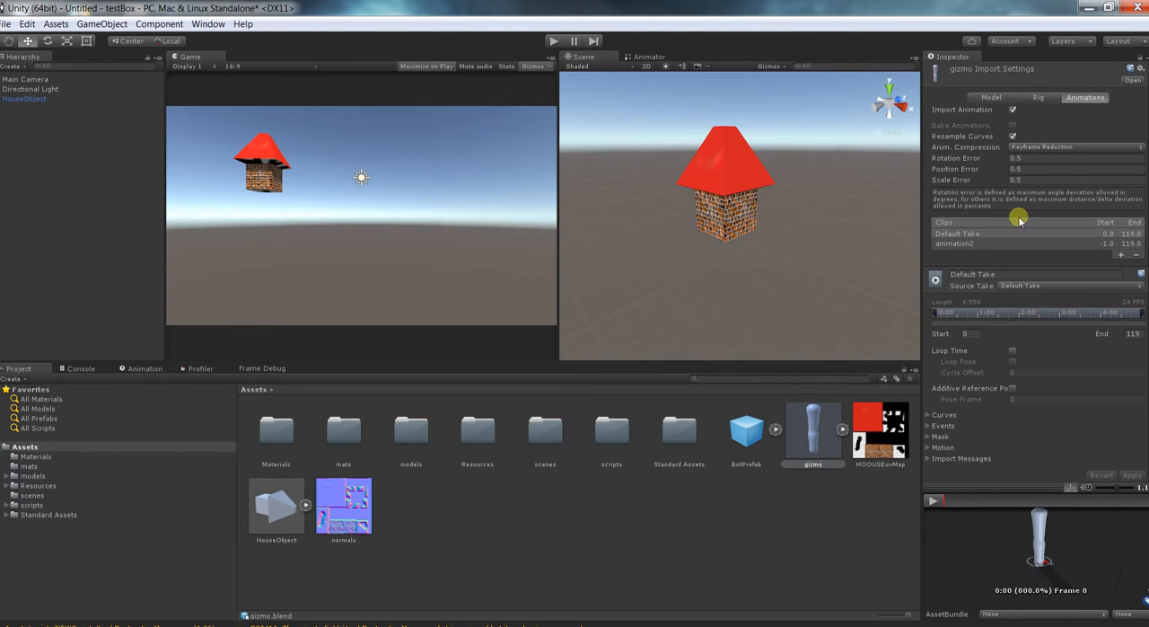
pyautogui.click(975, 243)
pyautogui.click(977, 235)
pyautogui.click(942, 505)
pyautogui.click(979, 244)
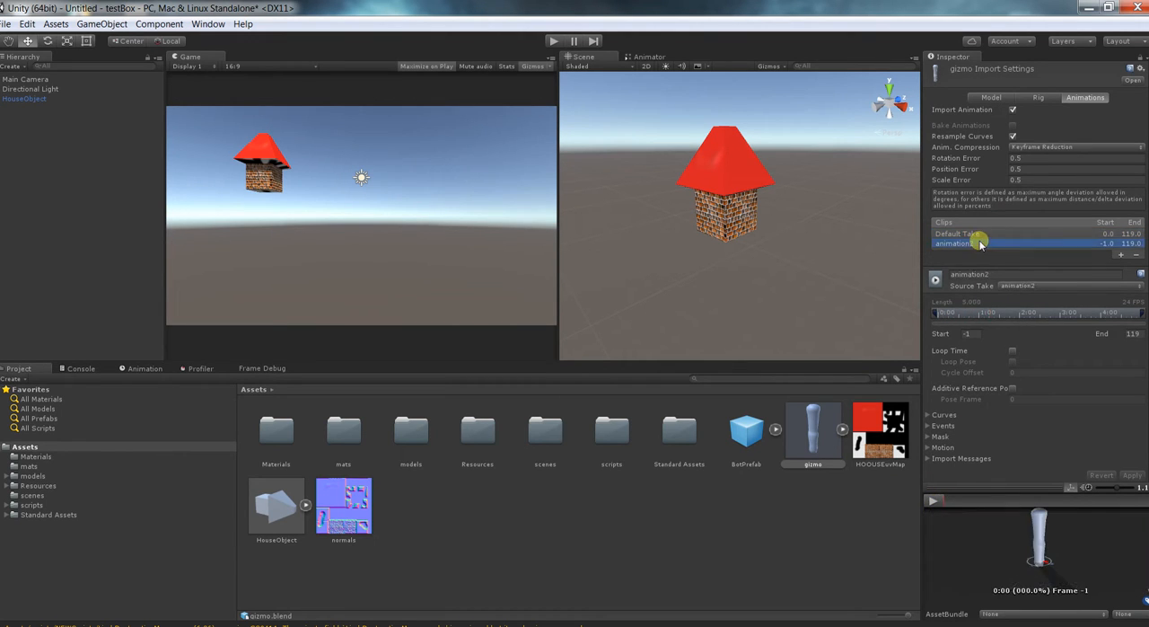
pyautogui.click(935, 501)
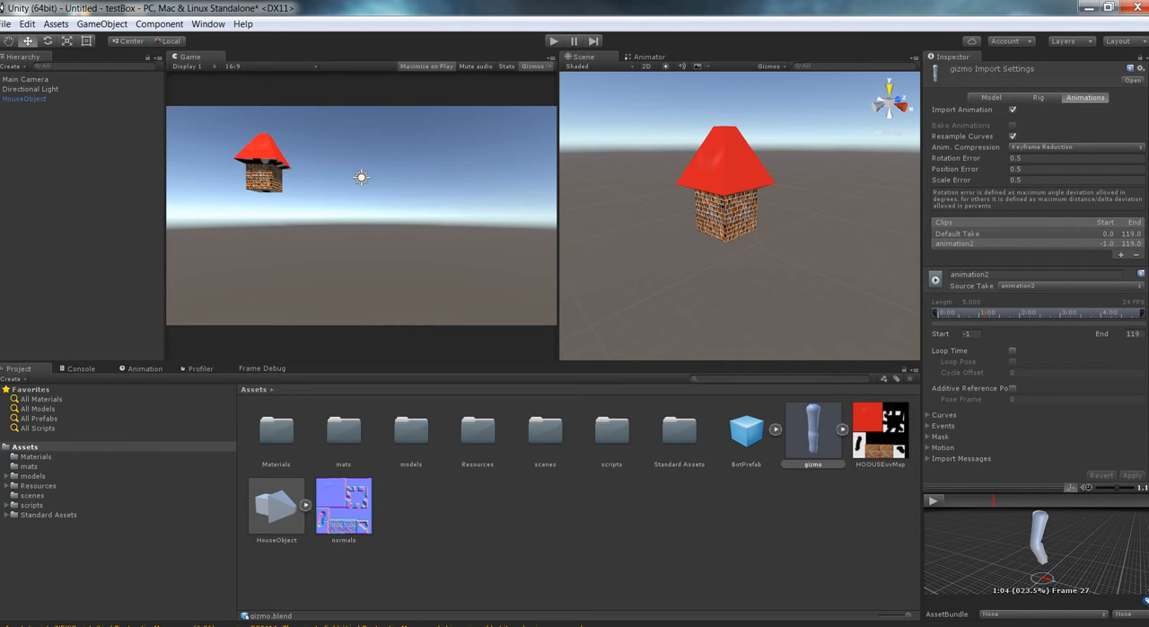
# Switch back to Blender, assign the animation1 action to the armature and go to frame 0.
pyautogui.click(651, 625)
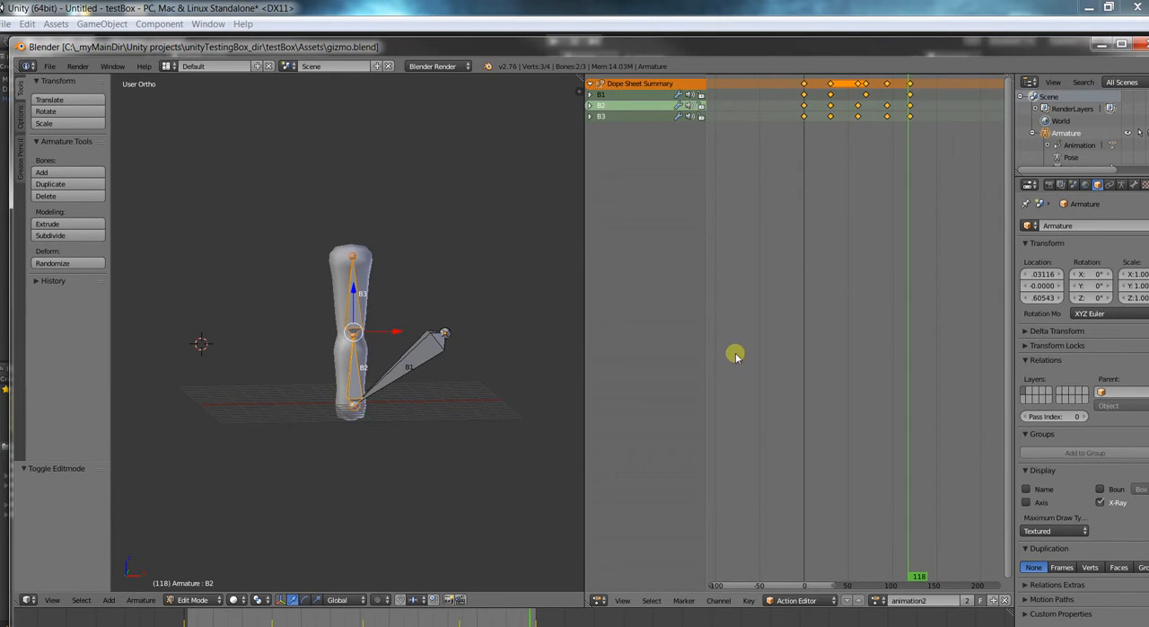
pyautogui.click(873, 599)
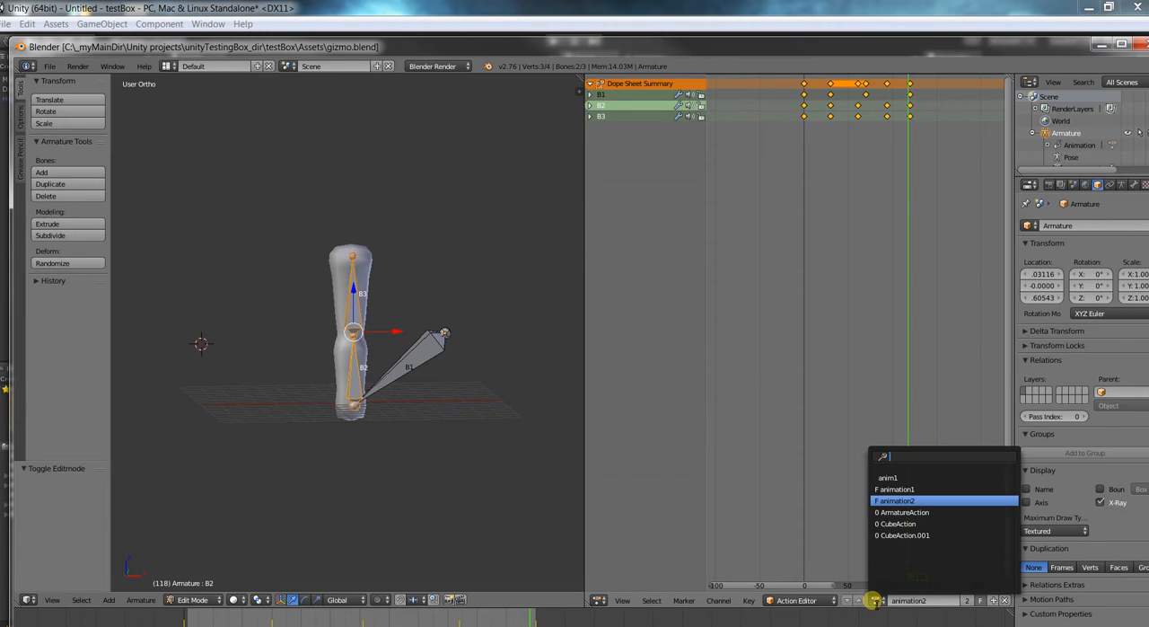
pyautogui.click(905, 490)
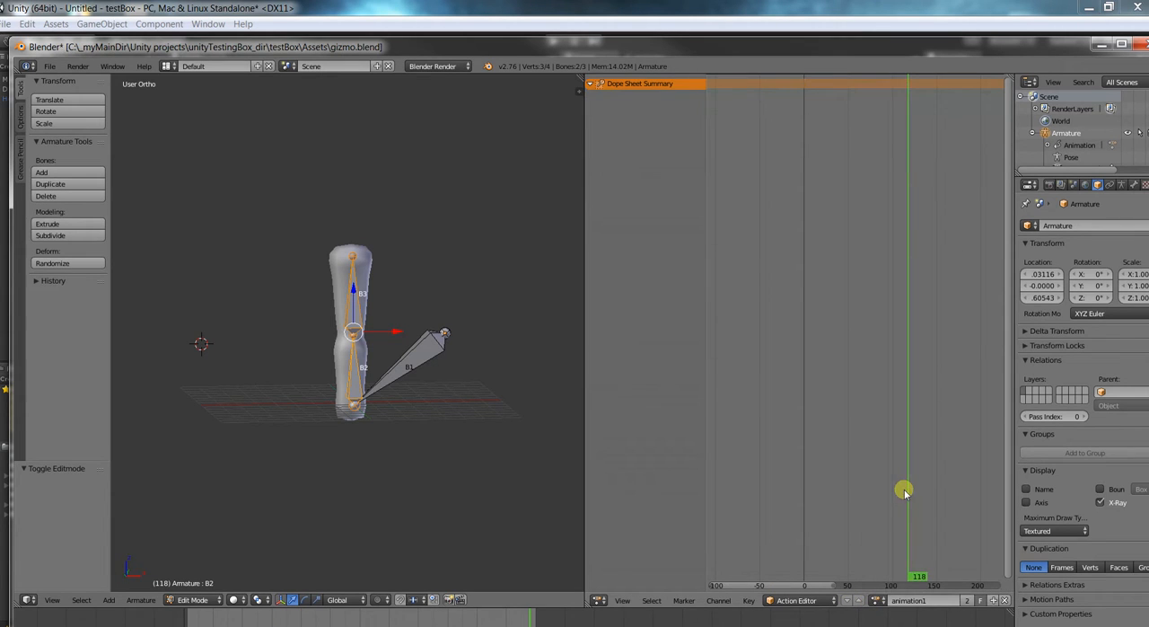
pyautogui.moveTo(917, 485); pyautogui.dragTo(788, 505)
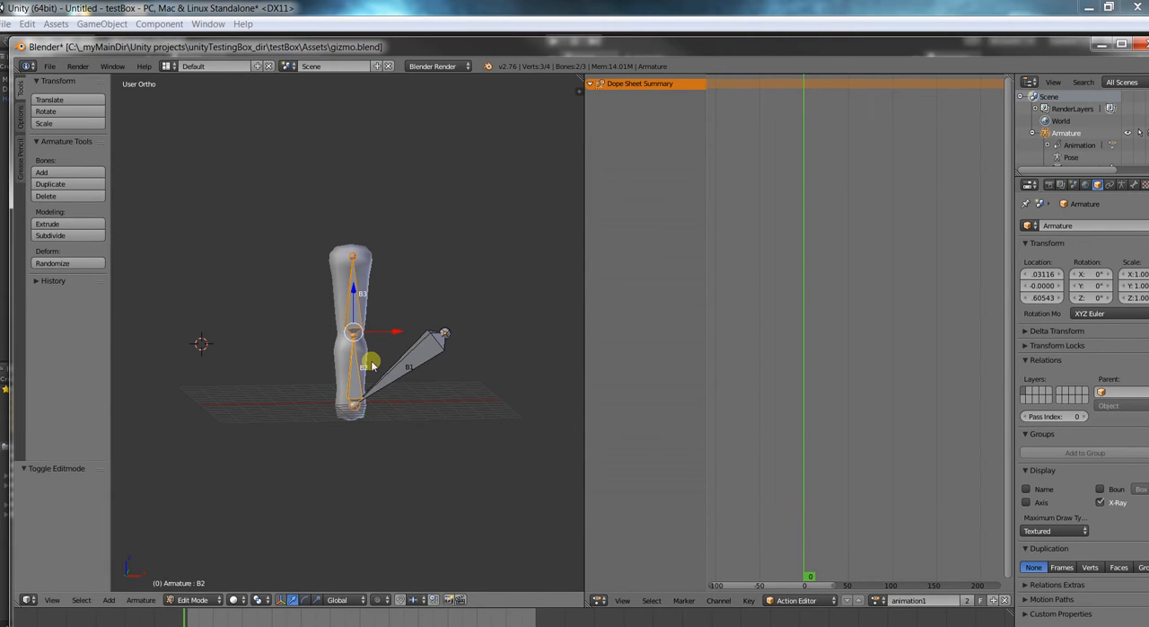
# Put the armature in Pose Mode, select all bones and insert a LocRotScale keyframe at frame 0.
pyautogui.hotkey('ctrl', 'Tab')
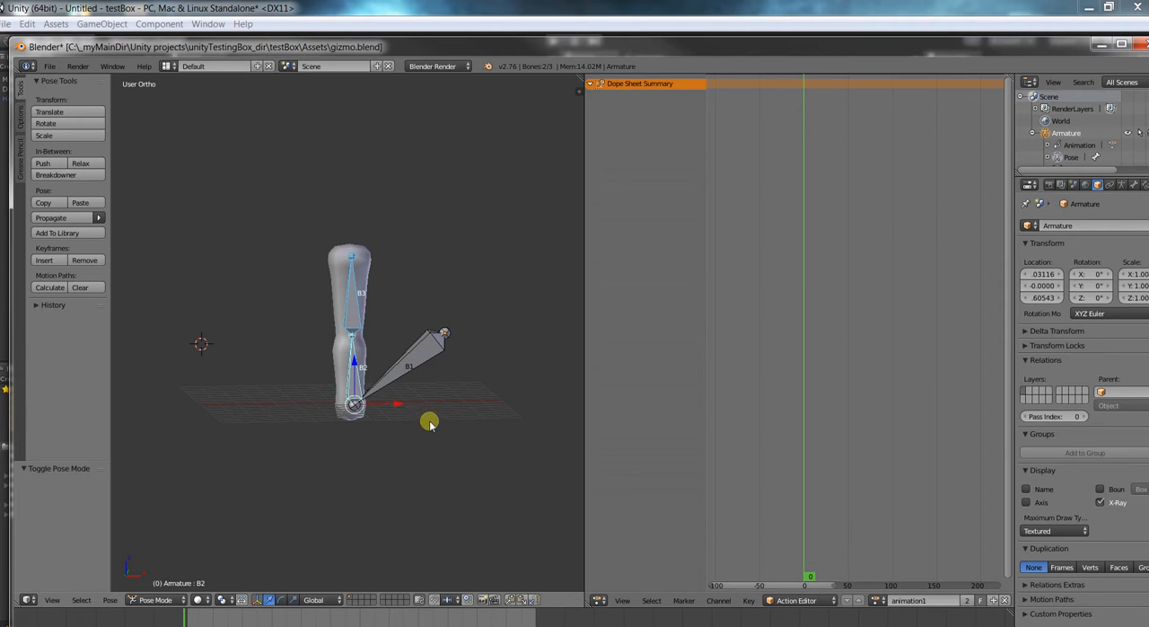
pyautogui.press('a')
pyautogui.press('a')
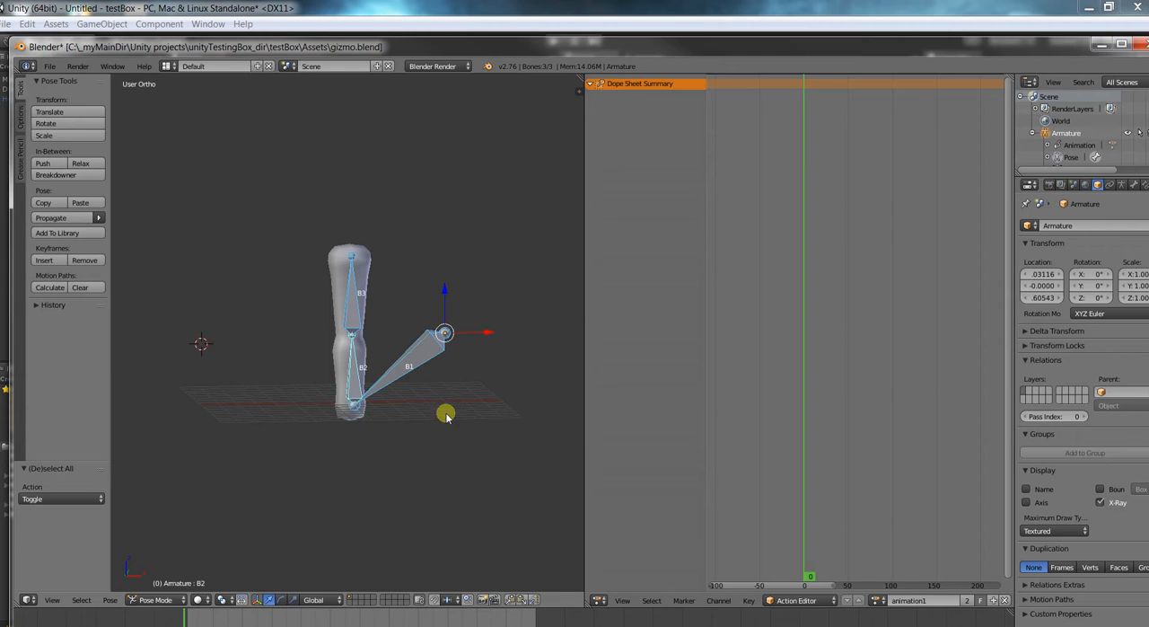
pyautogui.press('i')
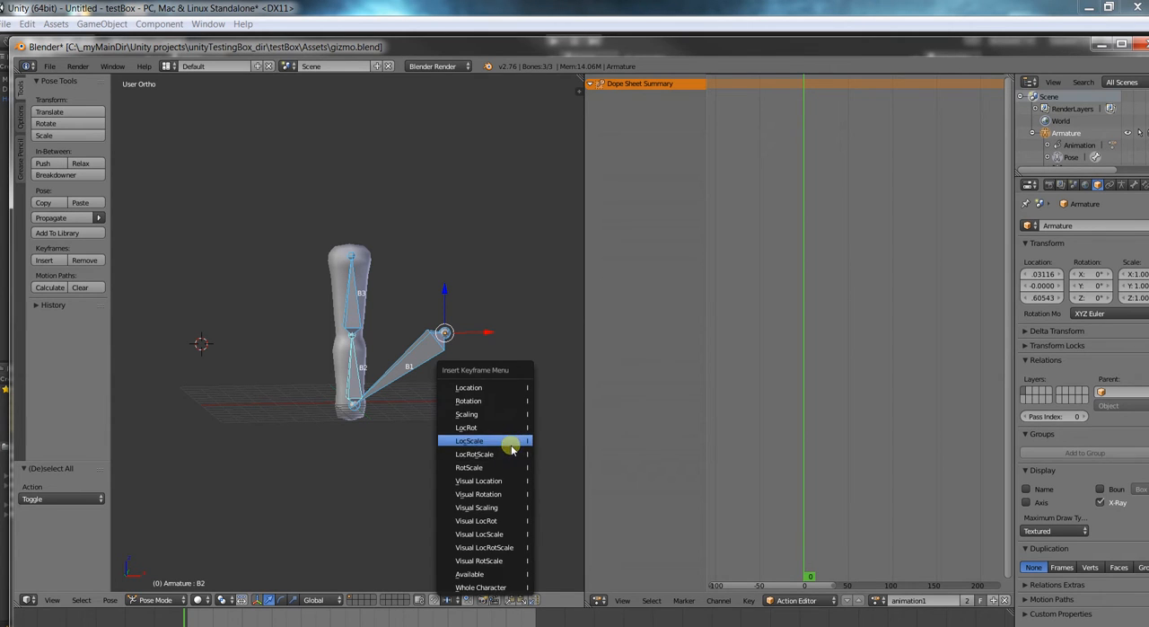
pyautogui.click(513, 444)
# At frame 33, bend the column by rotating bone B2 about -38° and bone B3 about 94°.
pyautogui.rightClick(359, 368)
pyautogui.click(280, 621)
pyautogui.rightClick(367, 376)
pyautogui.press('r')
pyautogui.click(415, 361)
pyautogui.rightClick(293, 331)
pyautogui.press('r')
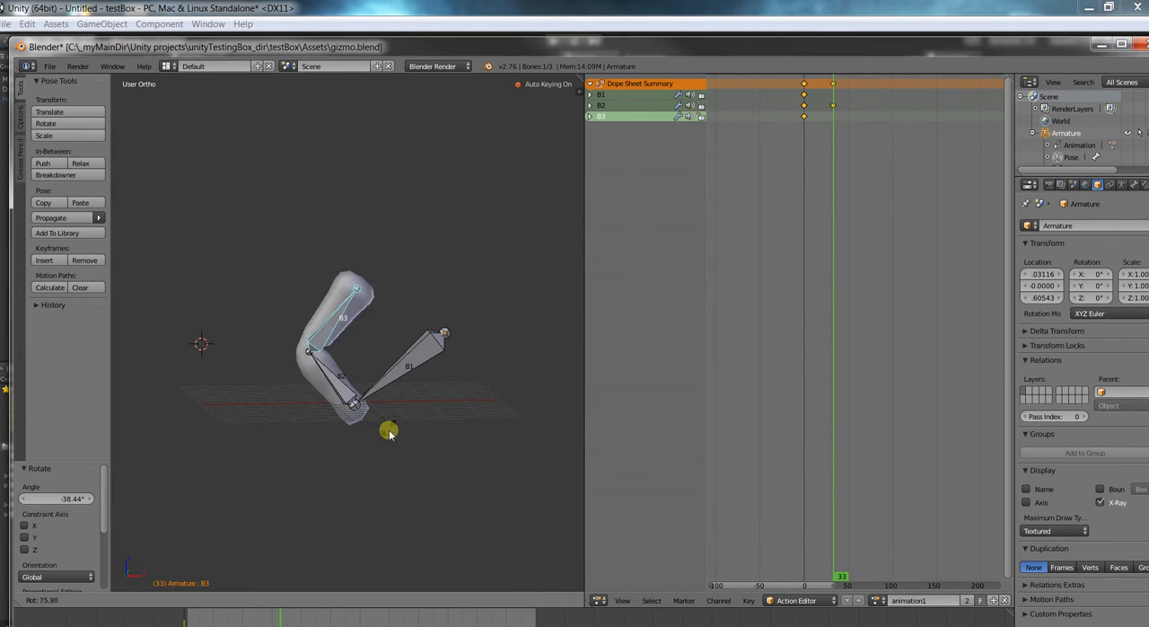
pyautogui.click(377, 482)
# At frame 79, lay the column flat by rotating bone B2 about -47° in total and bone B3 about -103°.
pyautogui.click(416, 619)
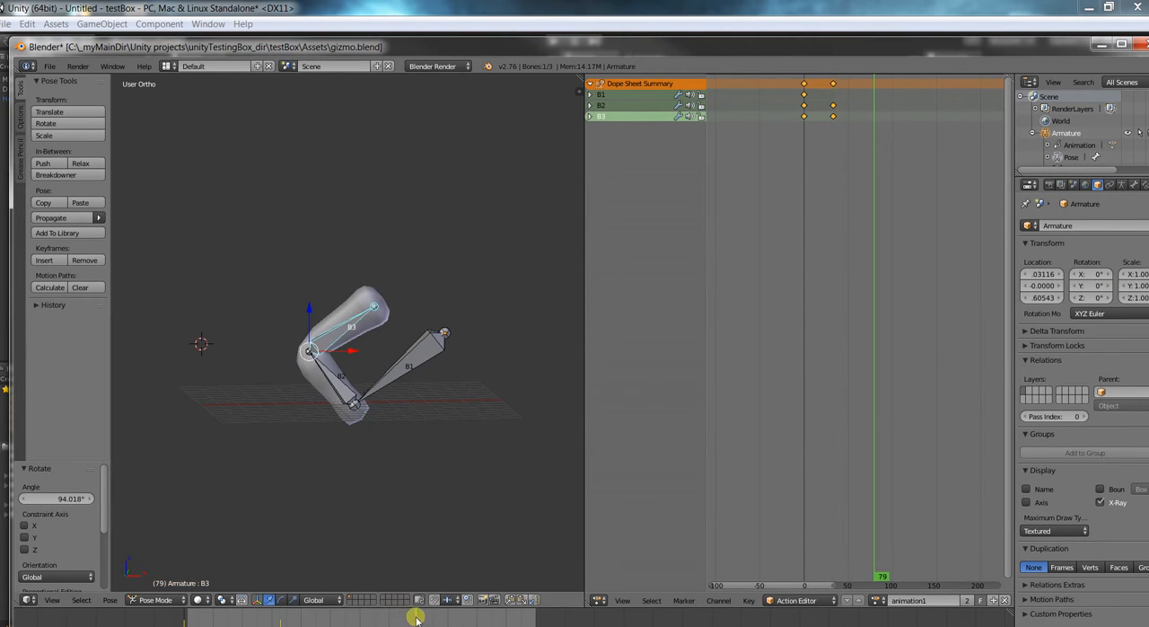
pyautogui.rightClick(338, 393)
pyautogui.press('r')
pyautogui.click(435, 393)
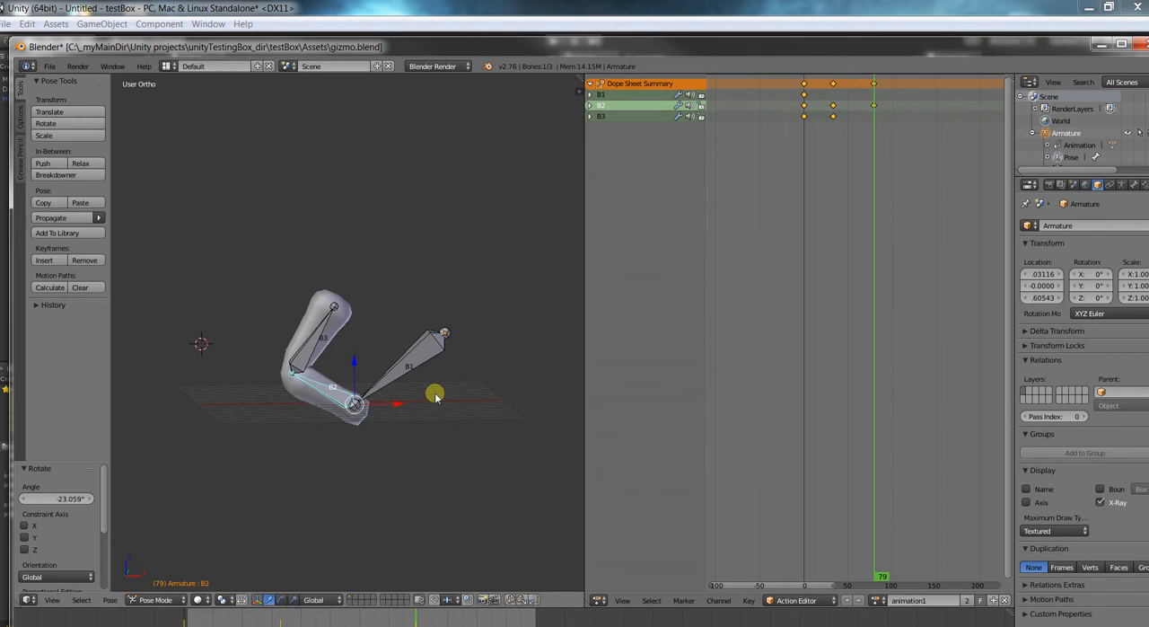
pyautogui.rightClick(319, 346)
pyautogui.press('r')
pyautogui.click(265, 348)
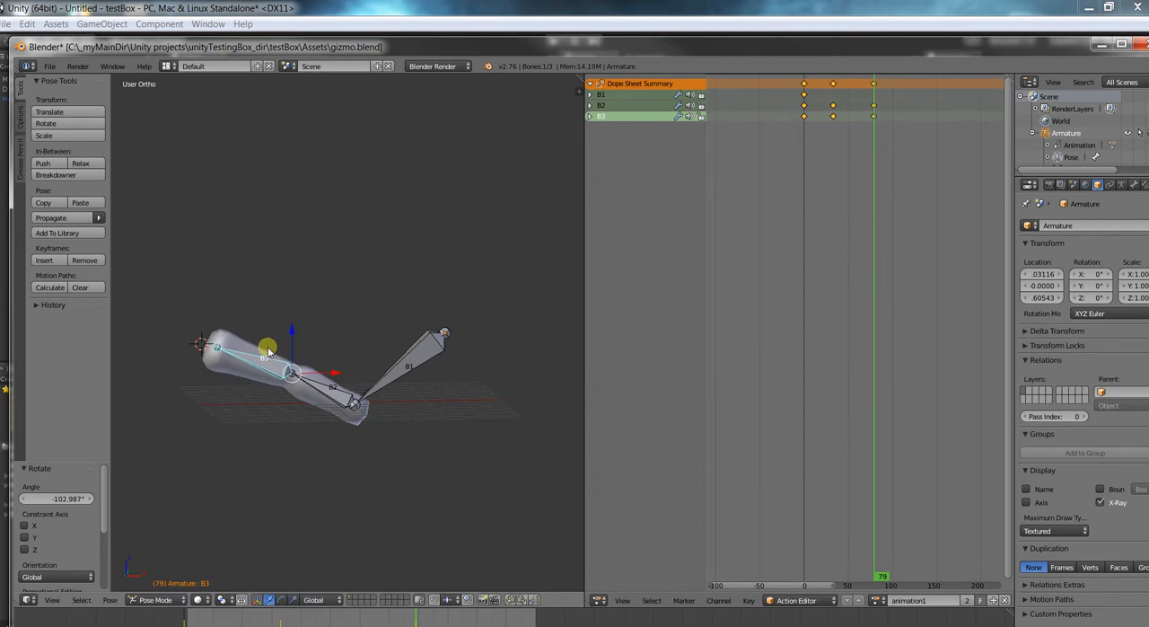
pyautogui.rightClick(323, 397)
pyautogui.press('r')
pyautogui.click(311, 411)
pyautogui.scroll(-1, 417, 422)
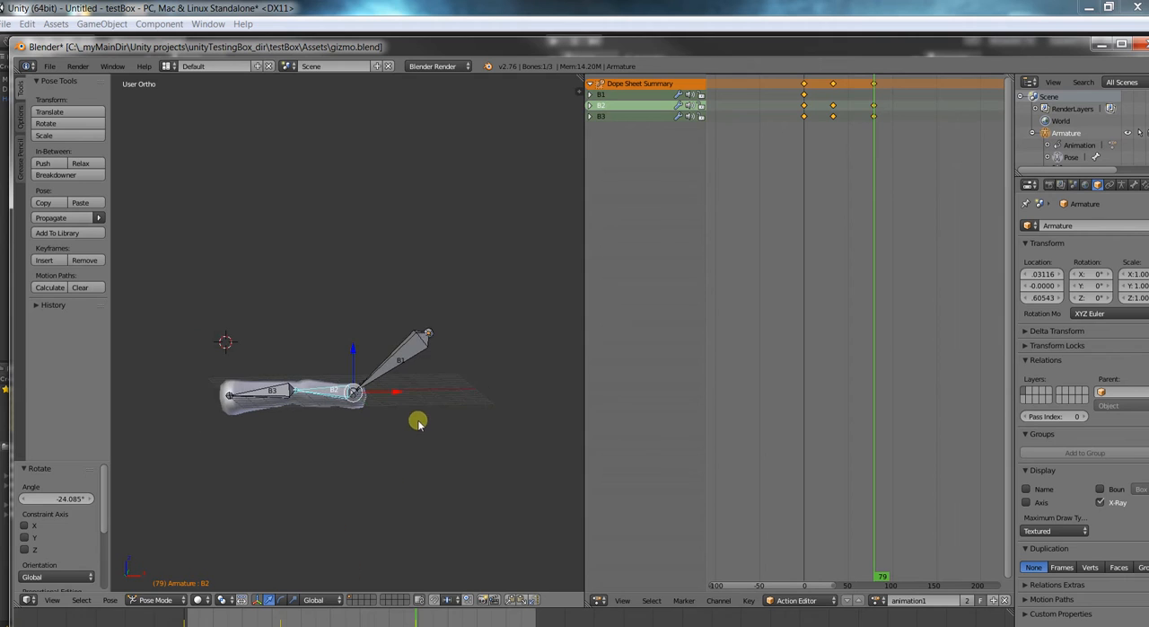
# Copy the upright pose of all bones from frame 0 and paste it at frame 120.
pyautogui.moveTo(418, 610); pyautogui.dragTo(175, 619)
pyautogui.press('a')
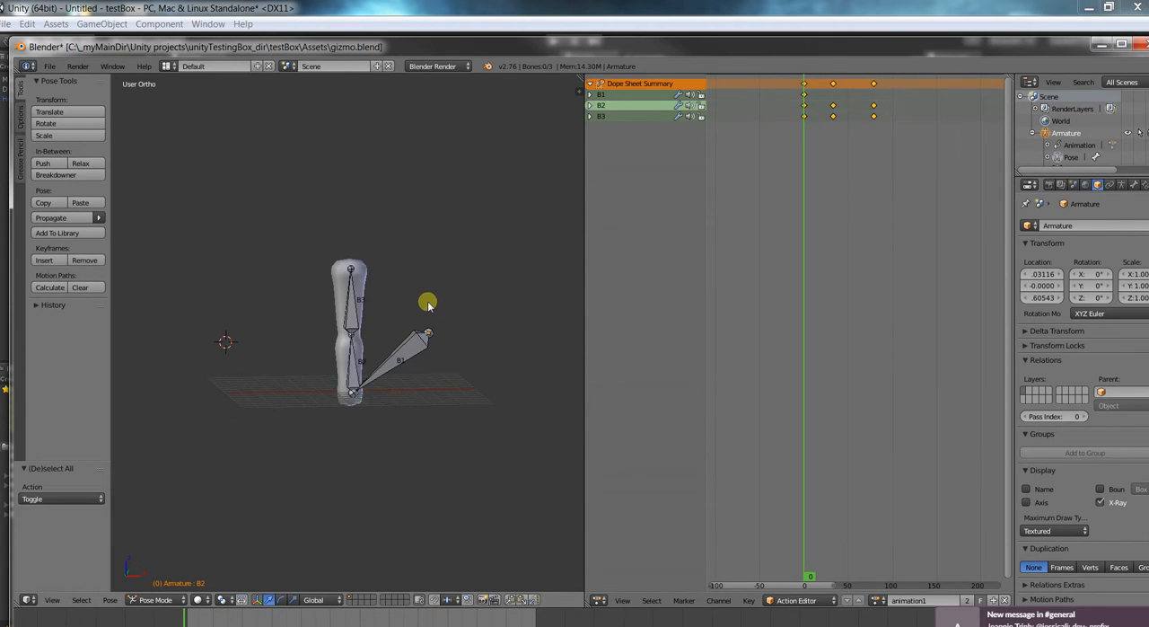
pyautogui.press('a')
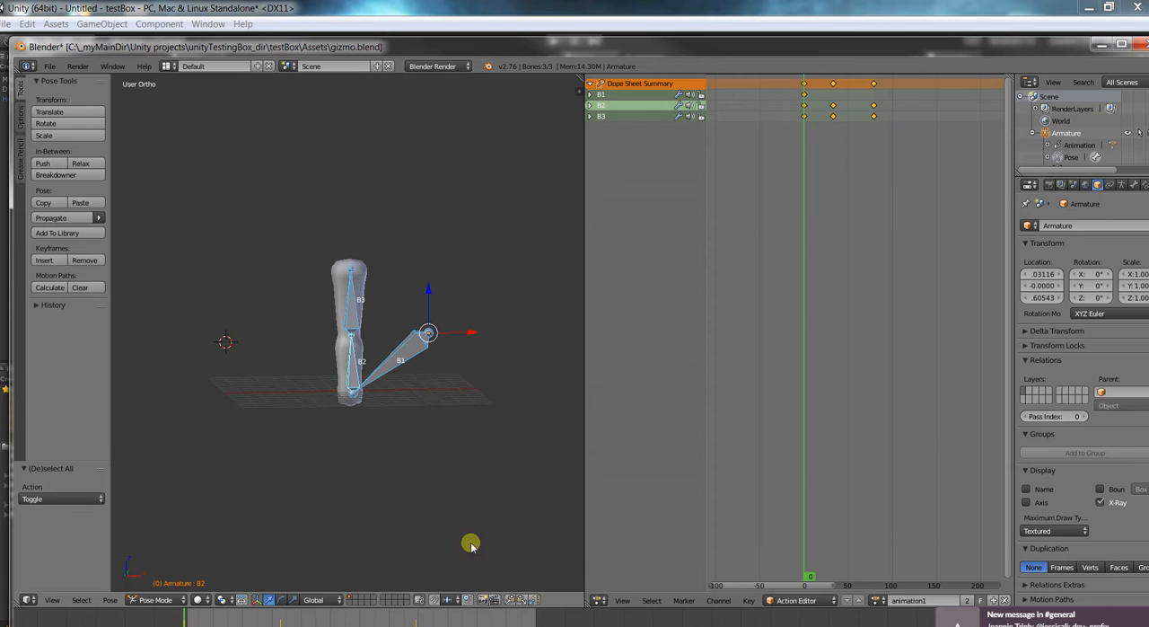
pyautogui.click(534, 620)
pyautogui.hotkey('ctrl', 'v')
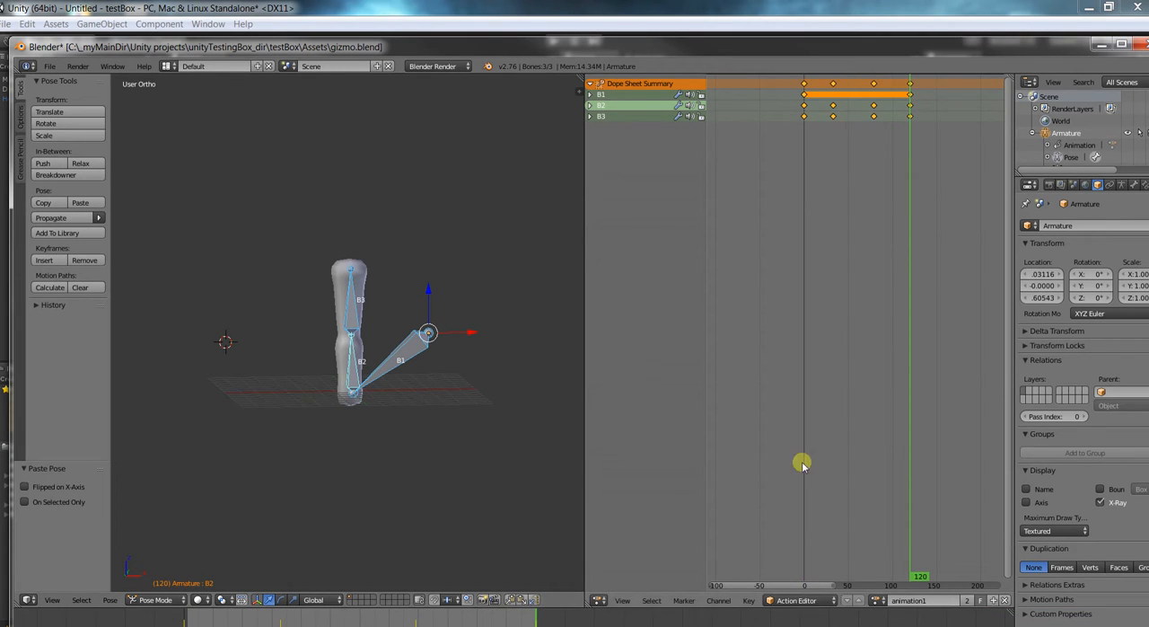
# Rename the armature's action to animflex, duplicate it, and make animflex the active action again.
pyautogui.click(934, 601)
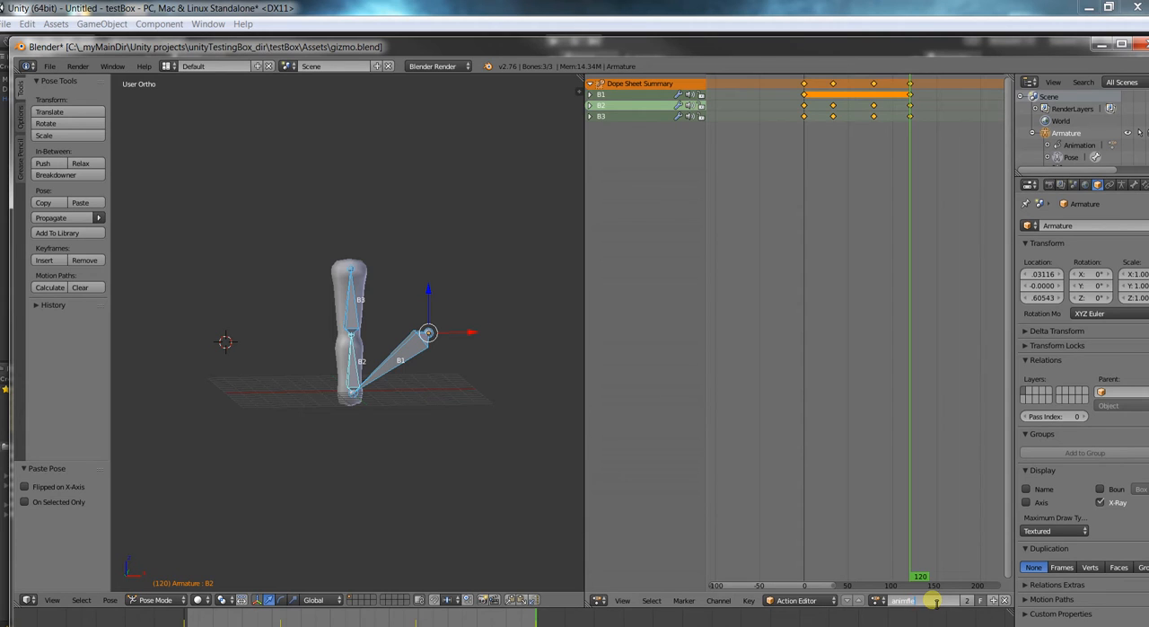
pyautogui.press('Return')
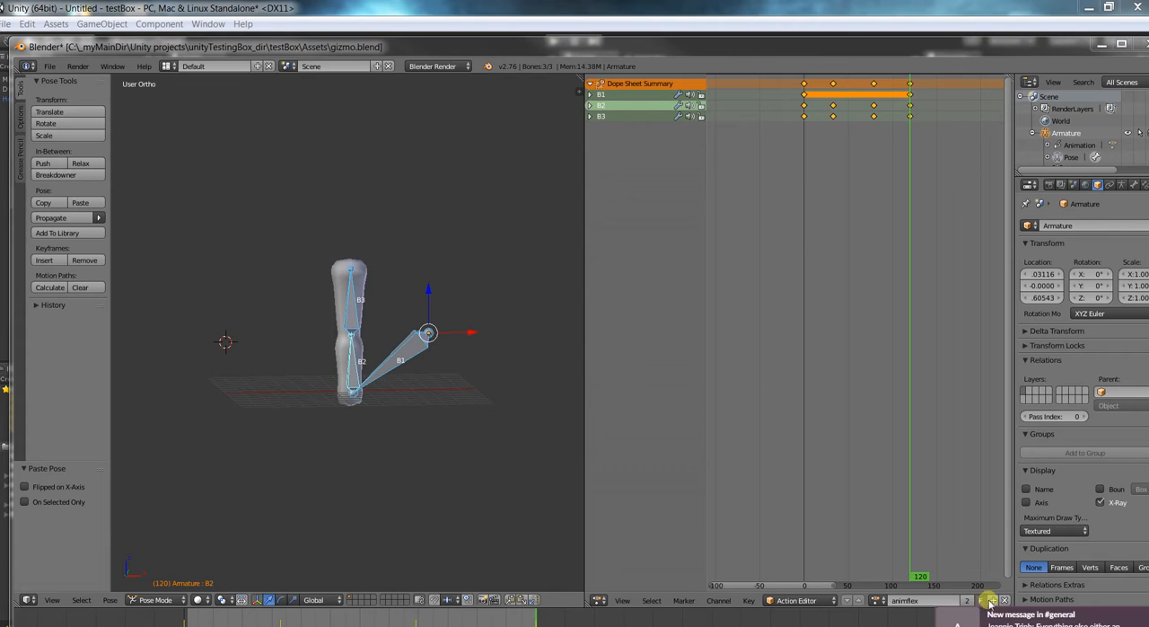
pyautogui.click(988, 600)
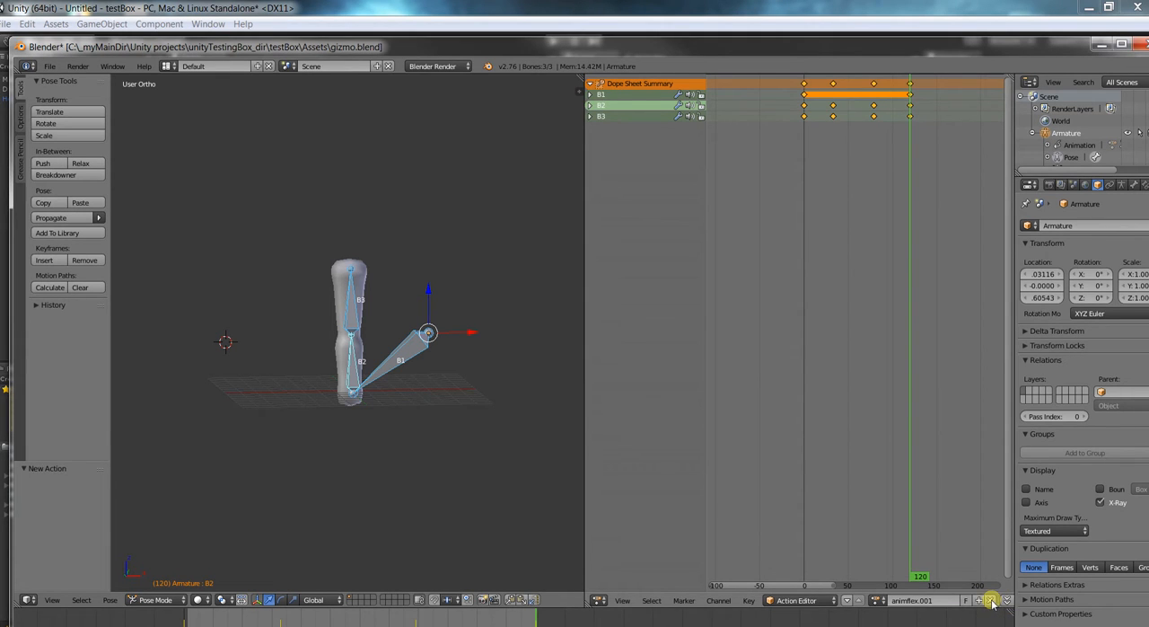
pyautogui.click(961, 601)
pyautogui.click(952, 599)
# Save gizmo.blend and switch back to Unity.
pyautogui.click(49, 66)
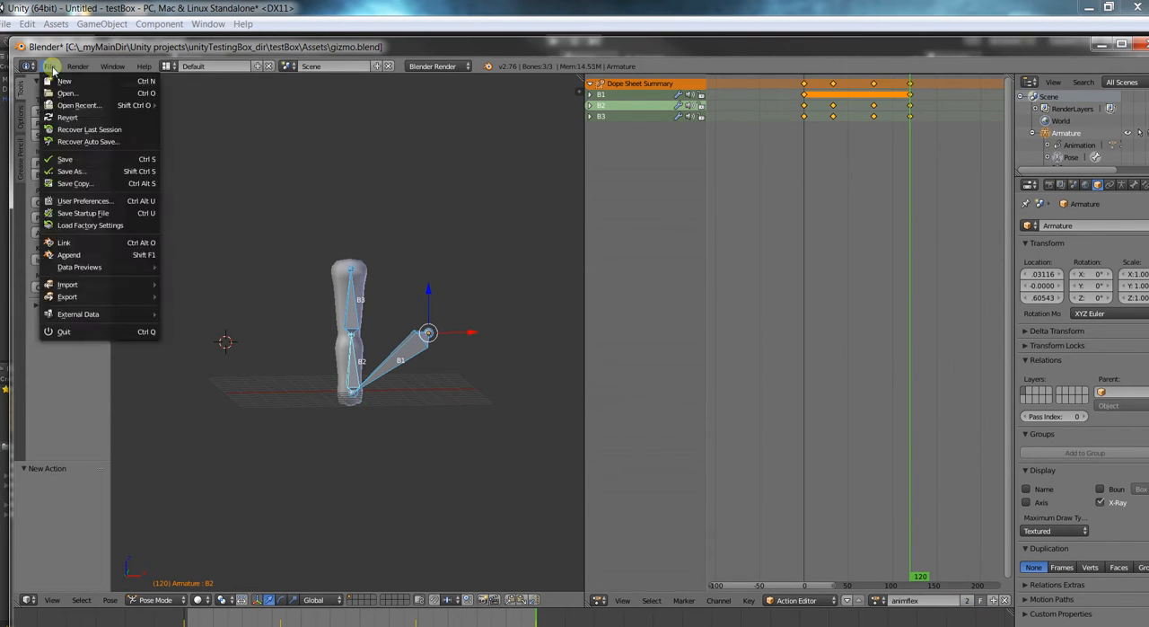
pyautogui.click(66, 158)
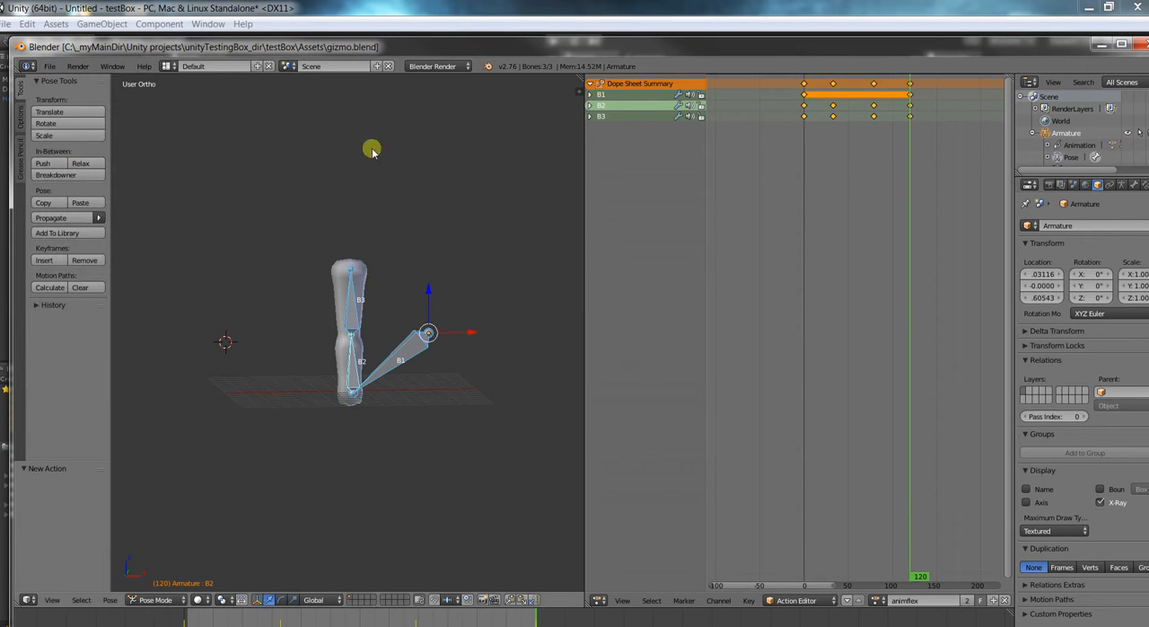
pyautogui.click(1088, 11)
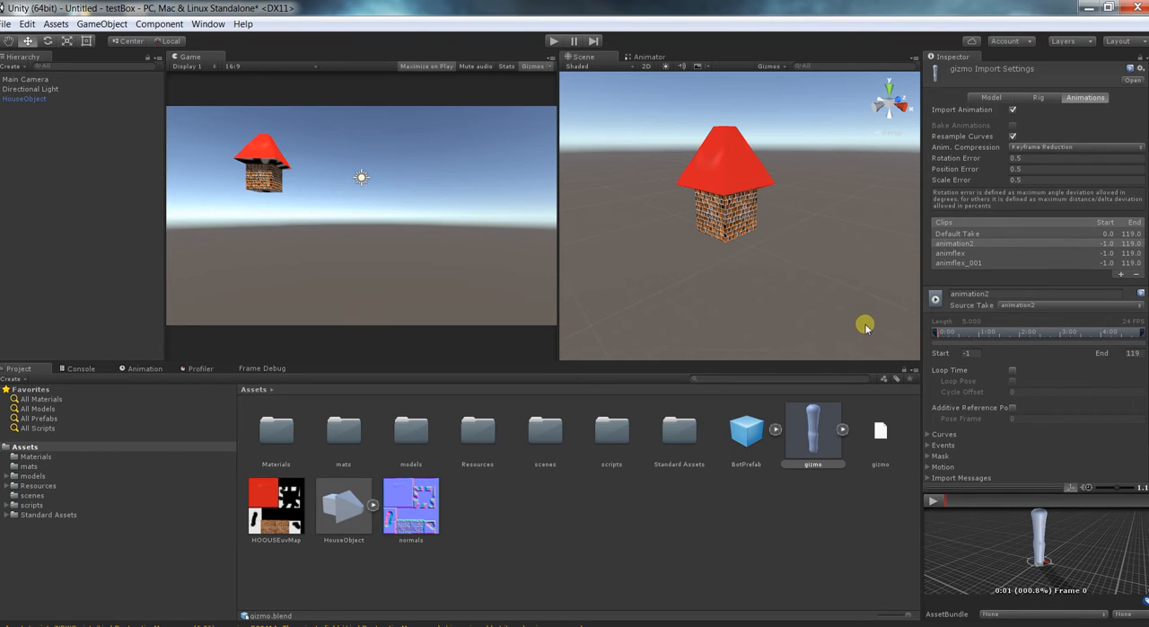
# Play the previews of gizmo's animflex and animation2 clips to compare their motion.
pyautogui.click(963, 254)
pyautogui.click(934, 500)
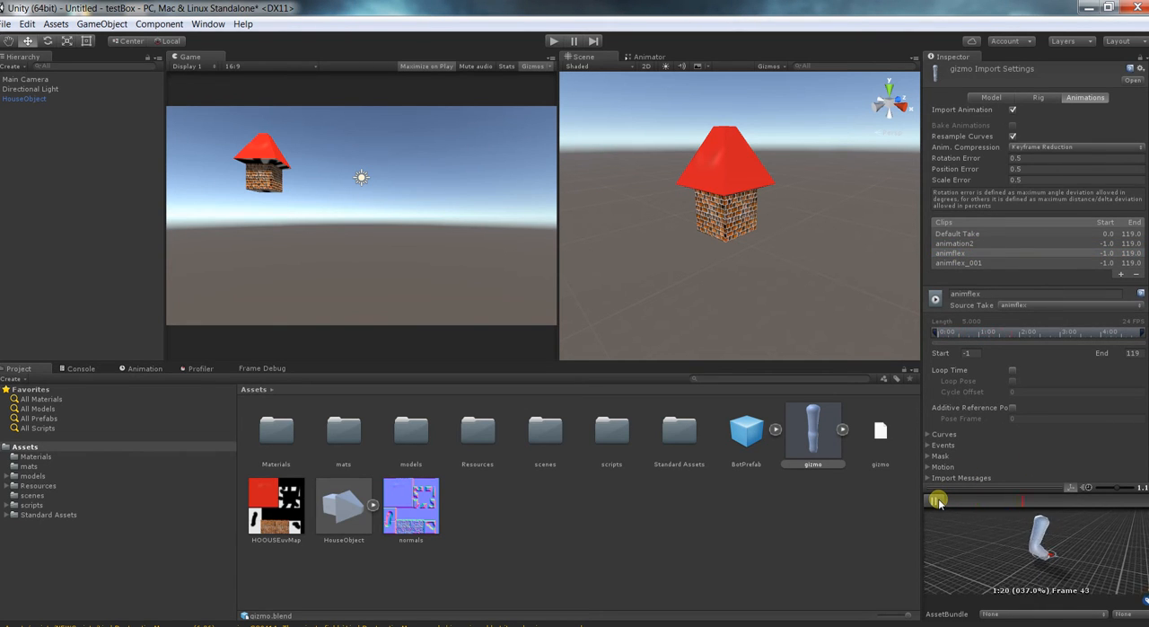
pyautogui.click(936, 500)
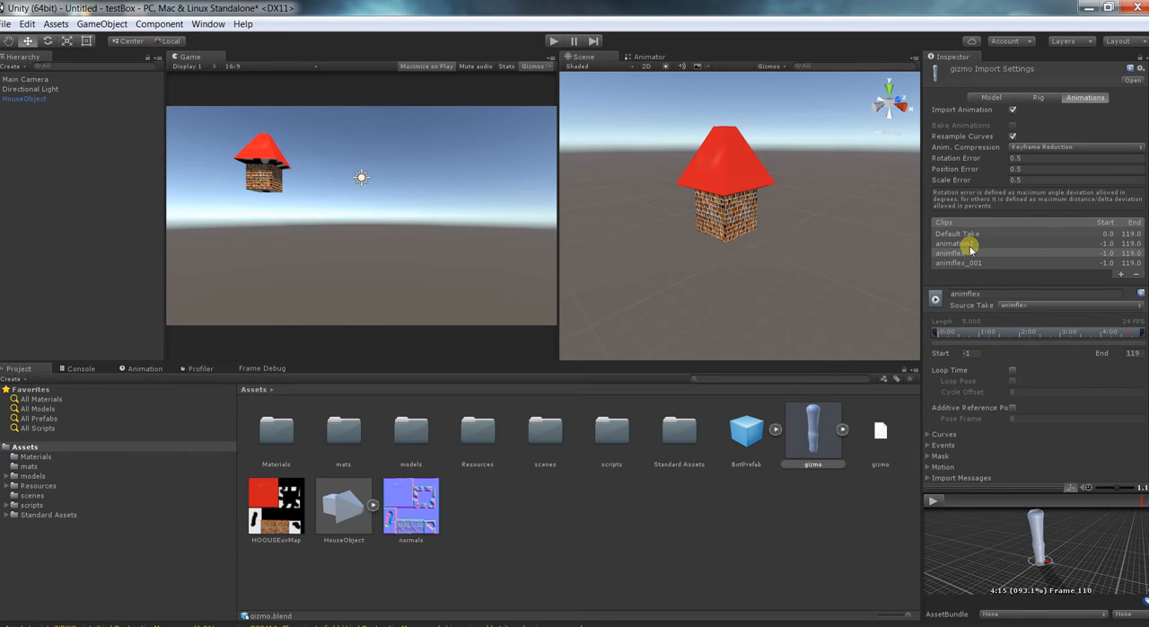
pyautogui.click(967, 244)
pyautogui.click(936, 500)
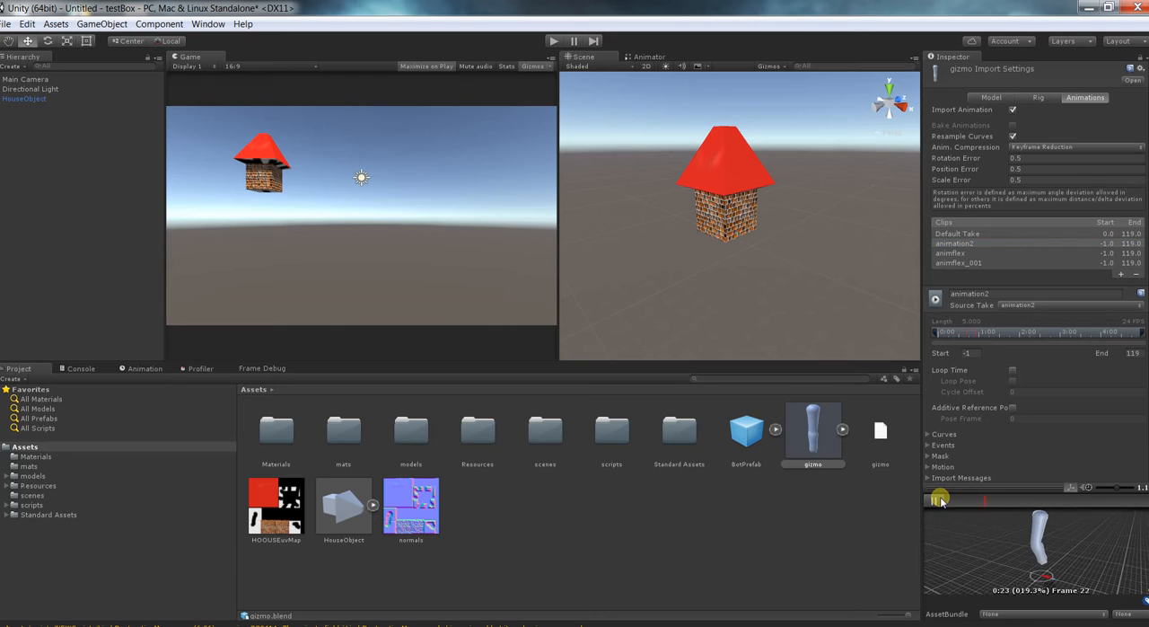
pyautogui.click(938, 500)
# Remove the animflex_001 and Default Take clips from gizmo's import settings.
pyautogui.click(976, 263)
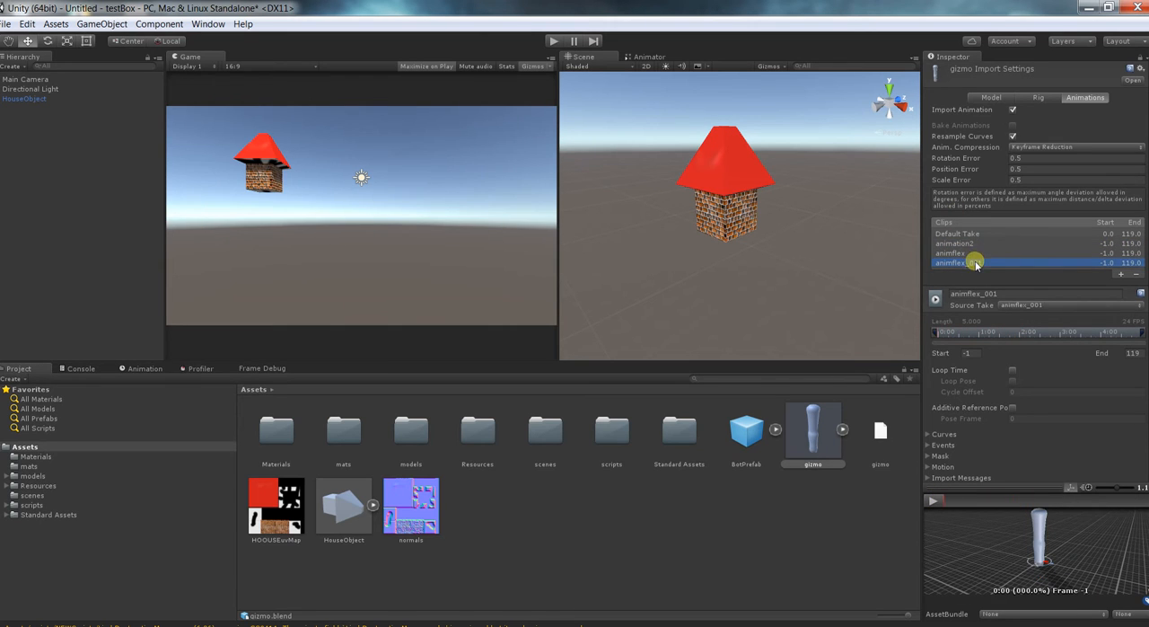
pyautogui.click(1136, 274)
pyautogui.click(985, 234)
pyautogui.click(1137, 265)
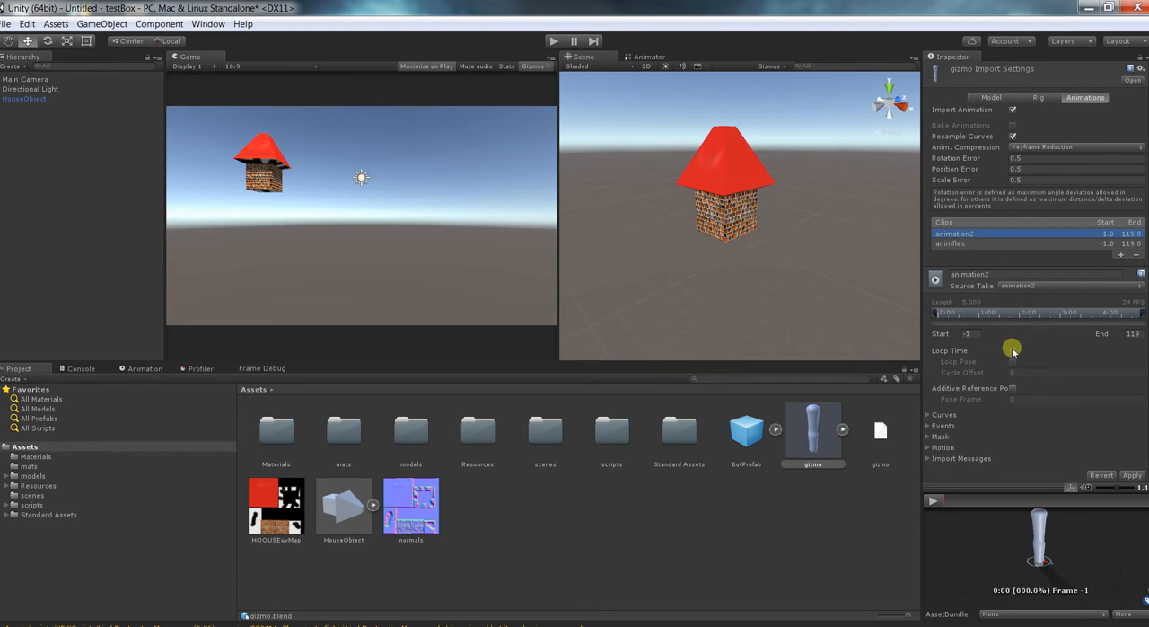
# Enable Loop Time on the animflex clip and apply the import settings.
pyautogui.click(967, 243)
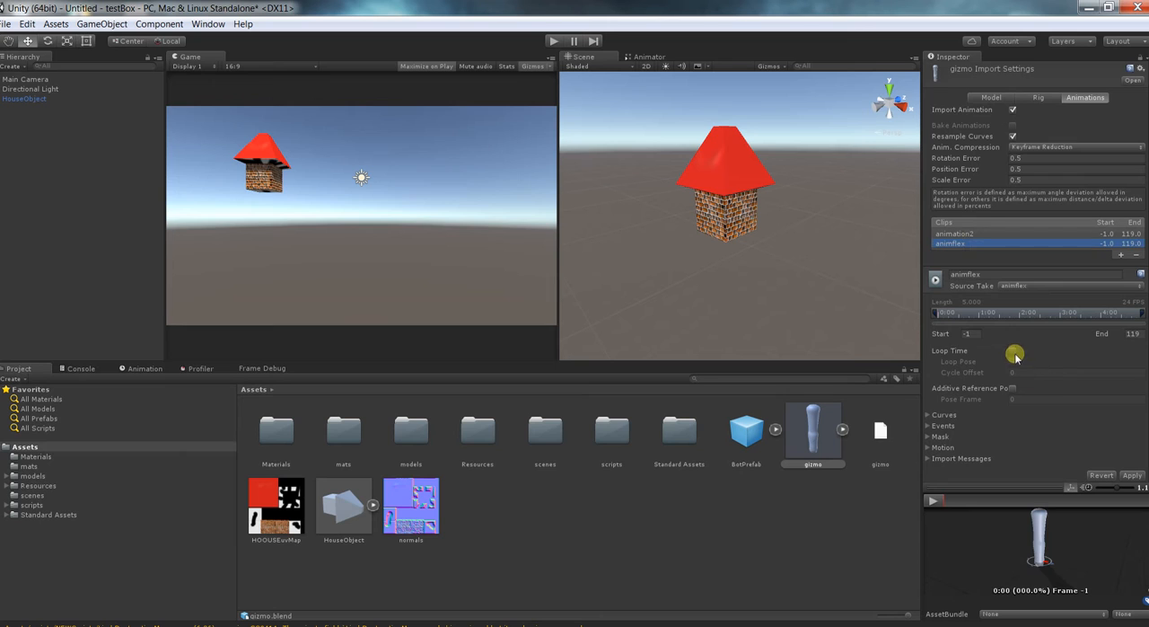
pyautogui.click(1012, 351)
pyautogui.click(1133, 476)
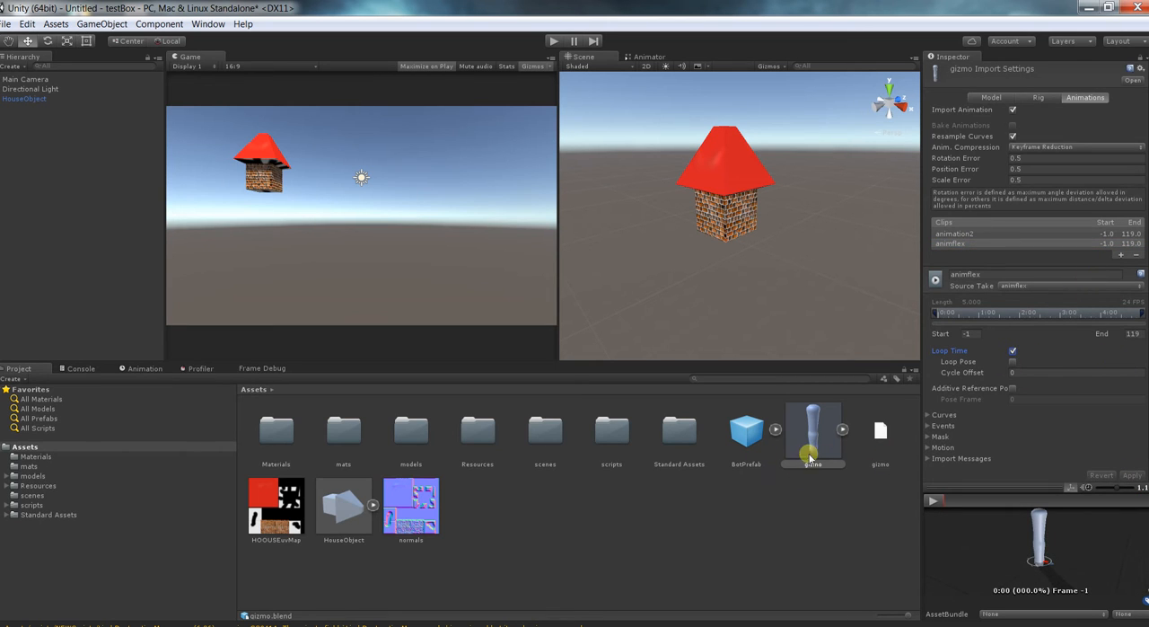
# Expand the gizmo asset and inspect its armature, Cube object and mesh, animation clips and avatar.
pyautogui.click(842, 430)
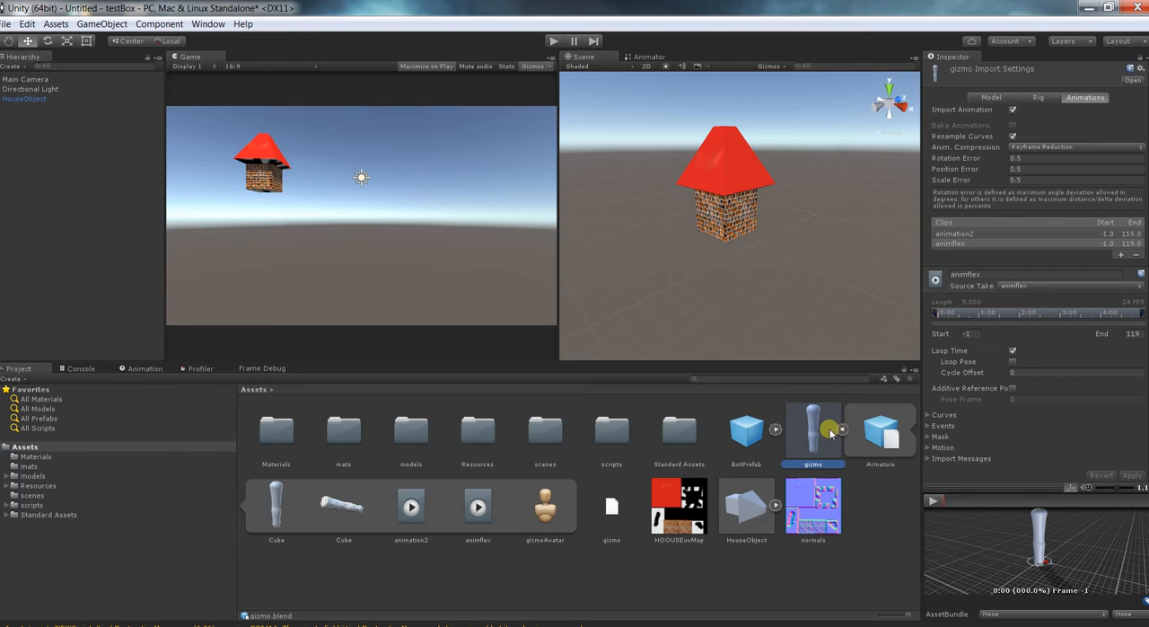
pyautogui.click(876, 434)
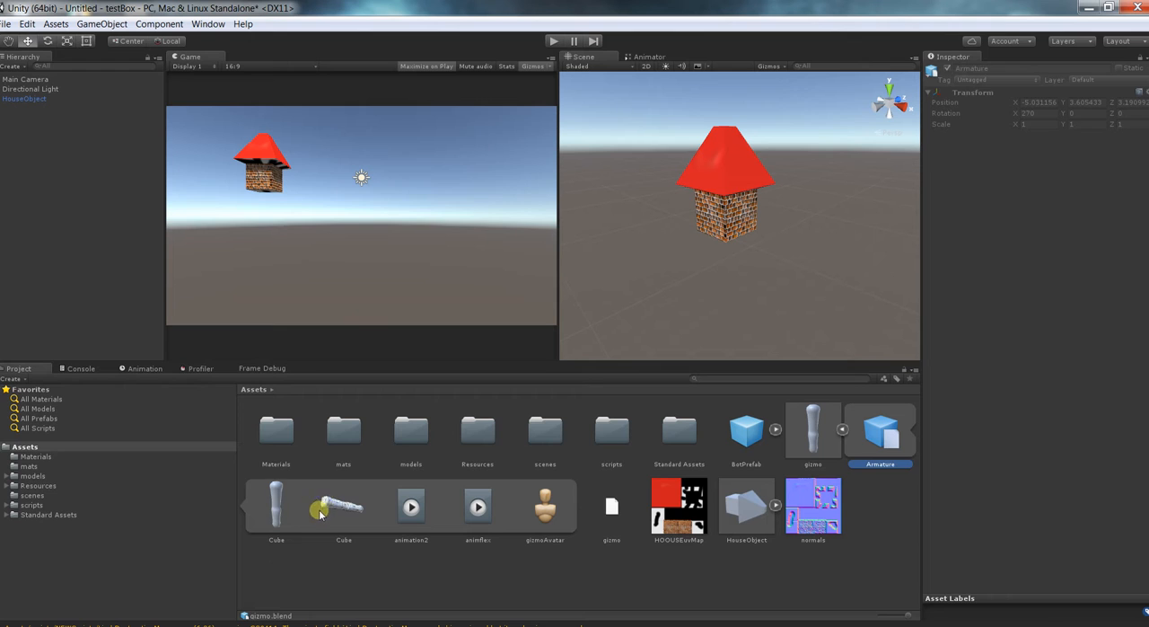
pyautogui.click(275, 508)
pyautogui.click(356, 507)
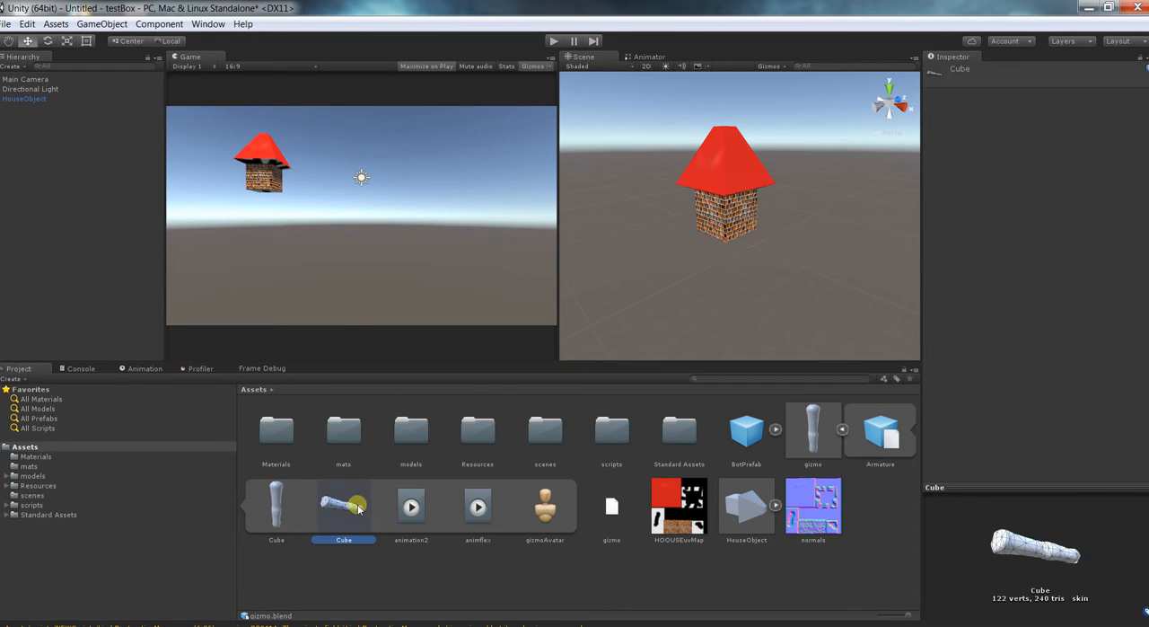
pyautogui.click(409, 507)
pyautogui.click(478, 508)
pyautogui.click(549, 512)
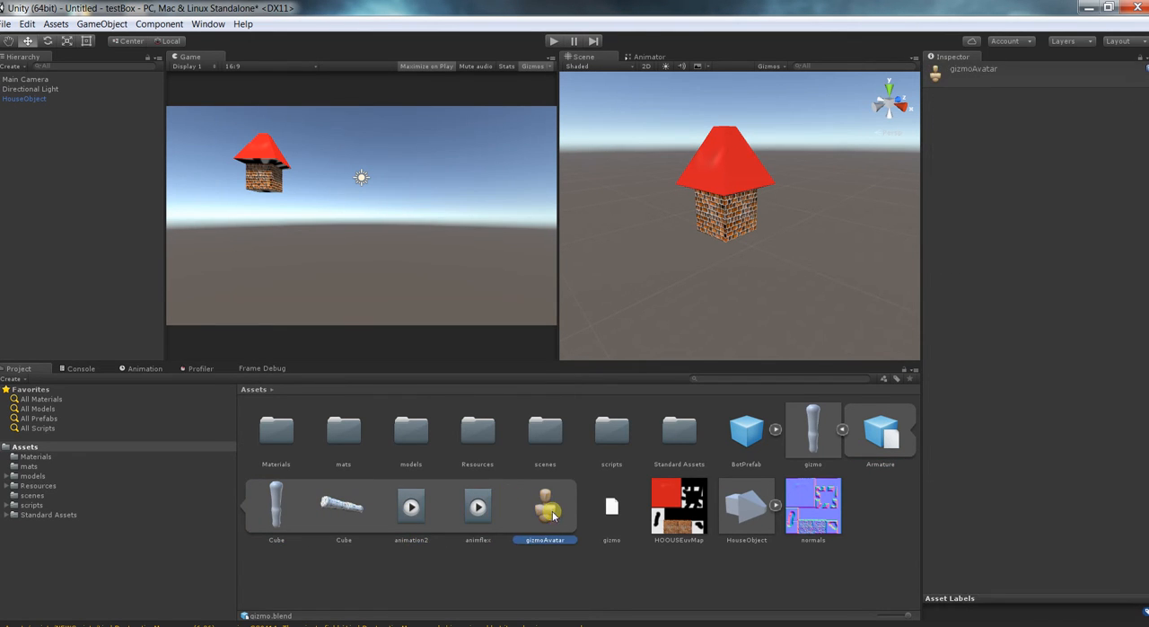
# Place the gizmo model in the scene beside the house.
pyautogui.moveTo(796, 434); pyautogui.dragTo(803, 259)
pyautogui.scroll(-2, 649, 185)
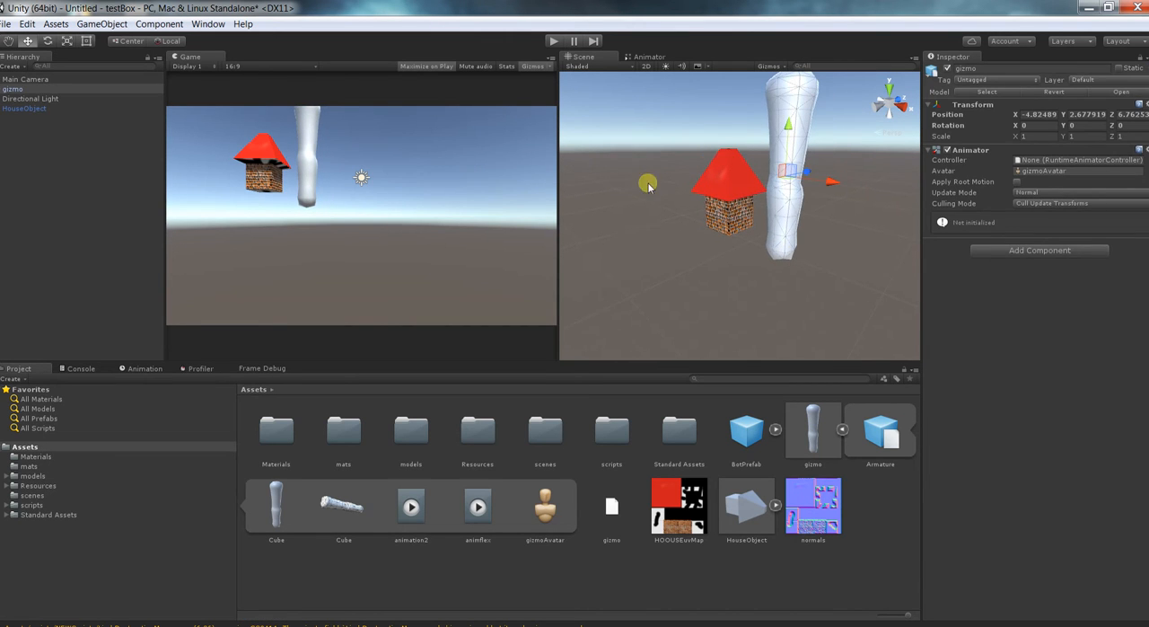
# Test the scene in Play mode, turn off Maximize on Play and stop the test.
pyautogui.click(552, 41)
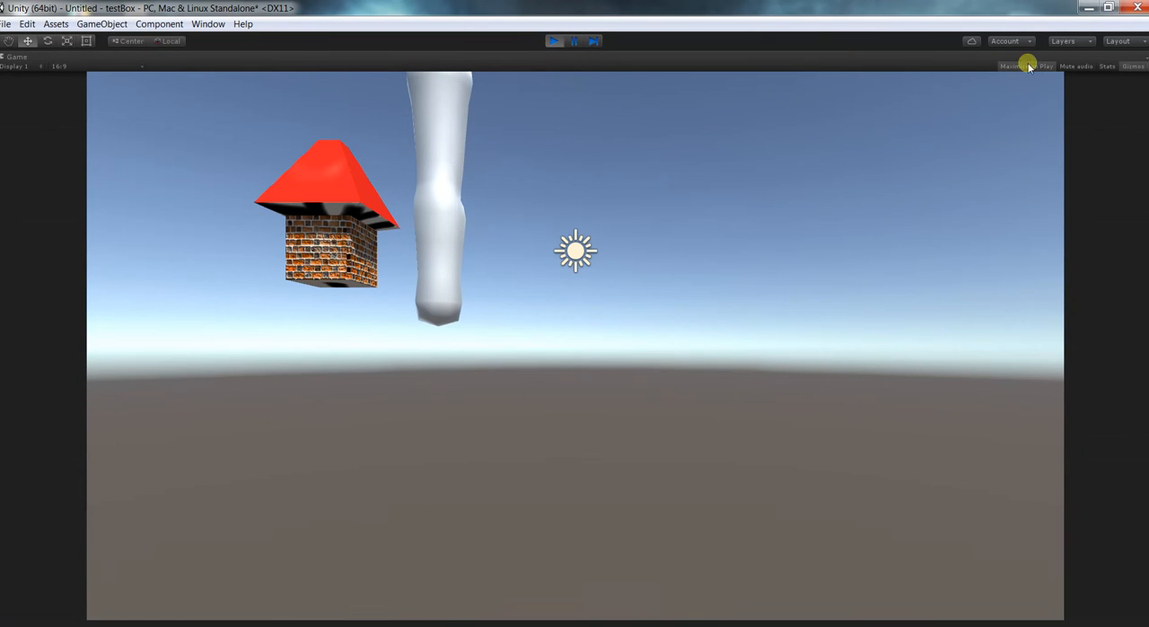
pyautogui.click(542, 41)
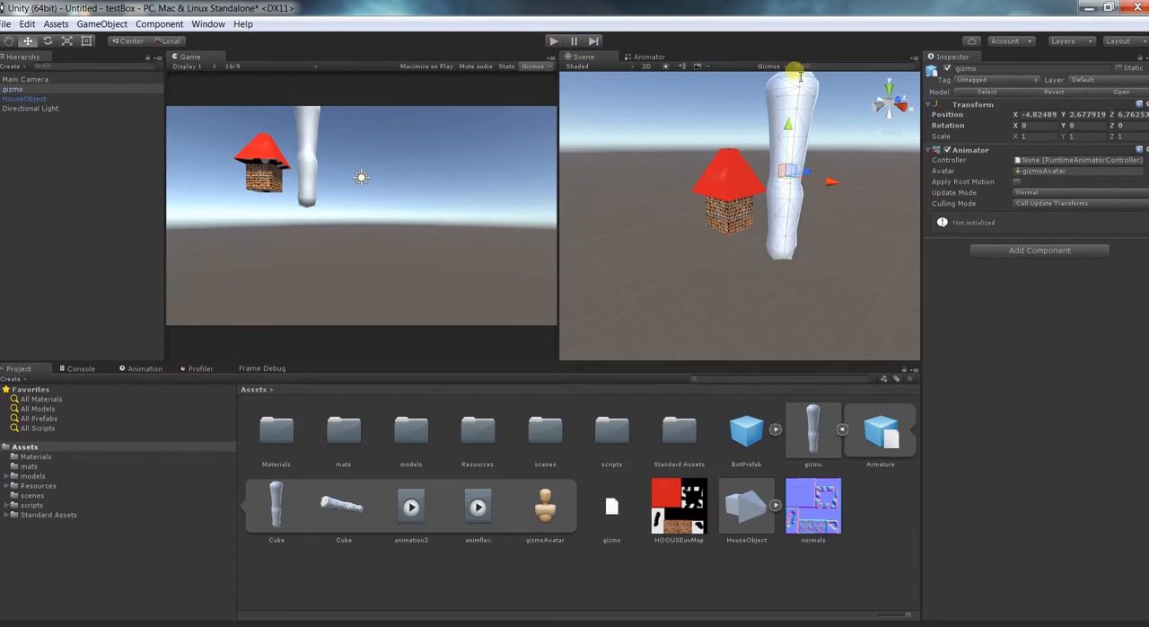
pyautogui.scroll(-3, 731, 249)
pyautogui.scroll(3, 753, 237)
pyautogui.scroll(-4, 766, 224)
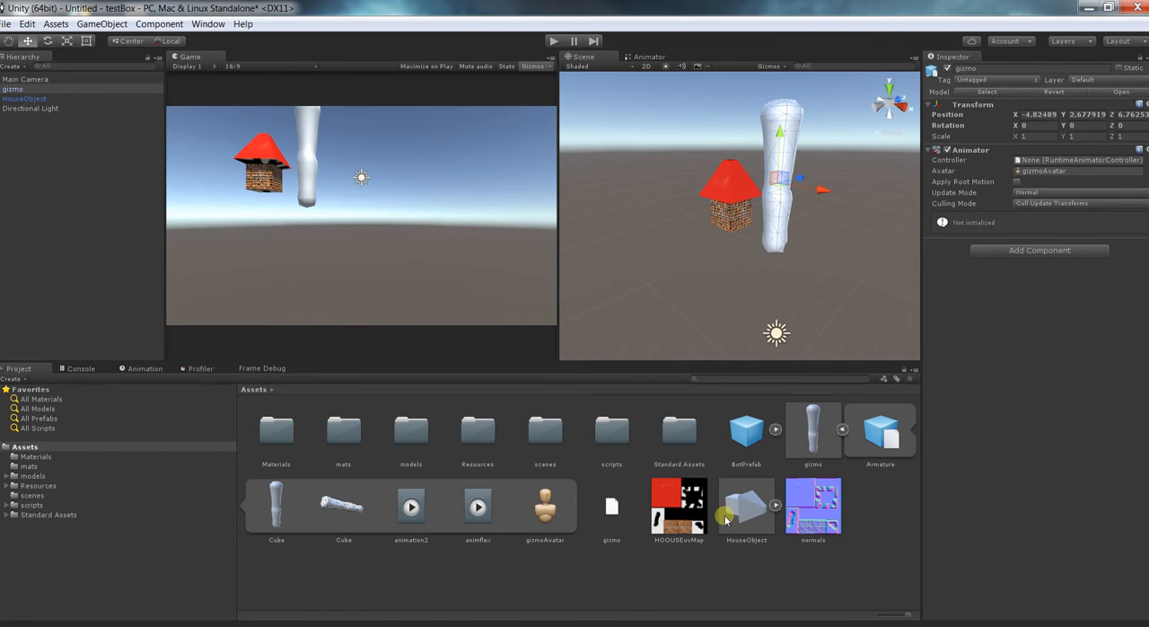
# Create an Animator Controller in the Assets folder, keeping its default name.
pyautogui.rightClick(884, 542)
pyautogui.moveTo(930, 302)
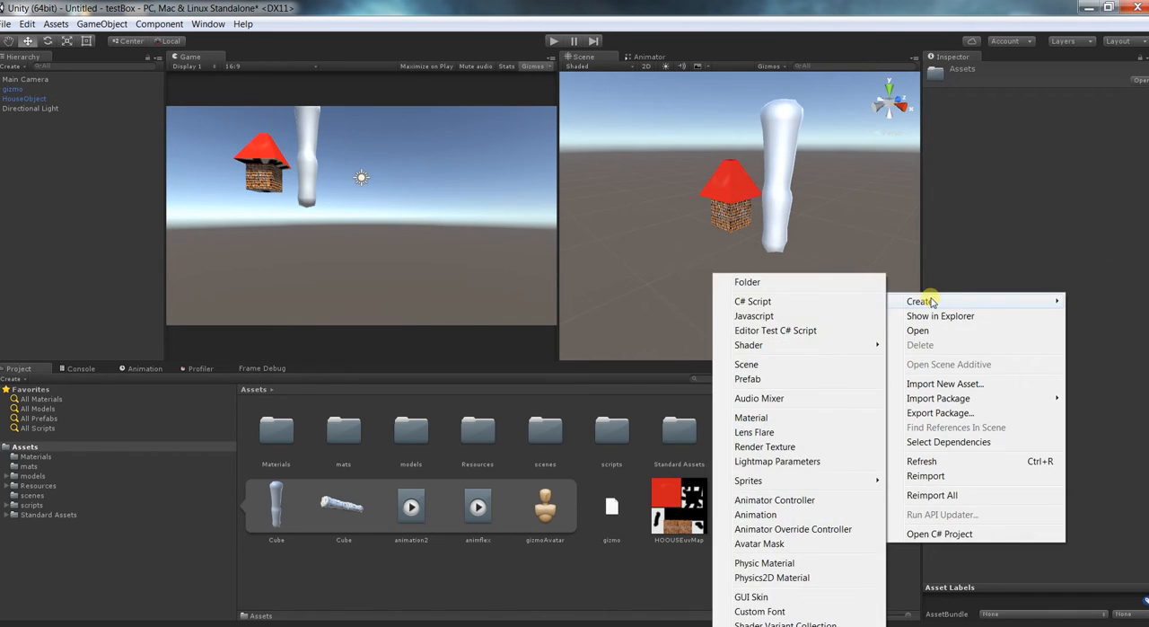
pyautogui.click(778, 500)
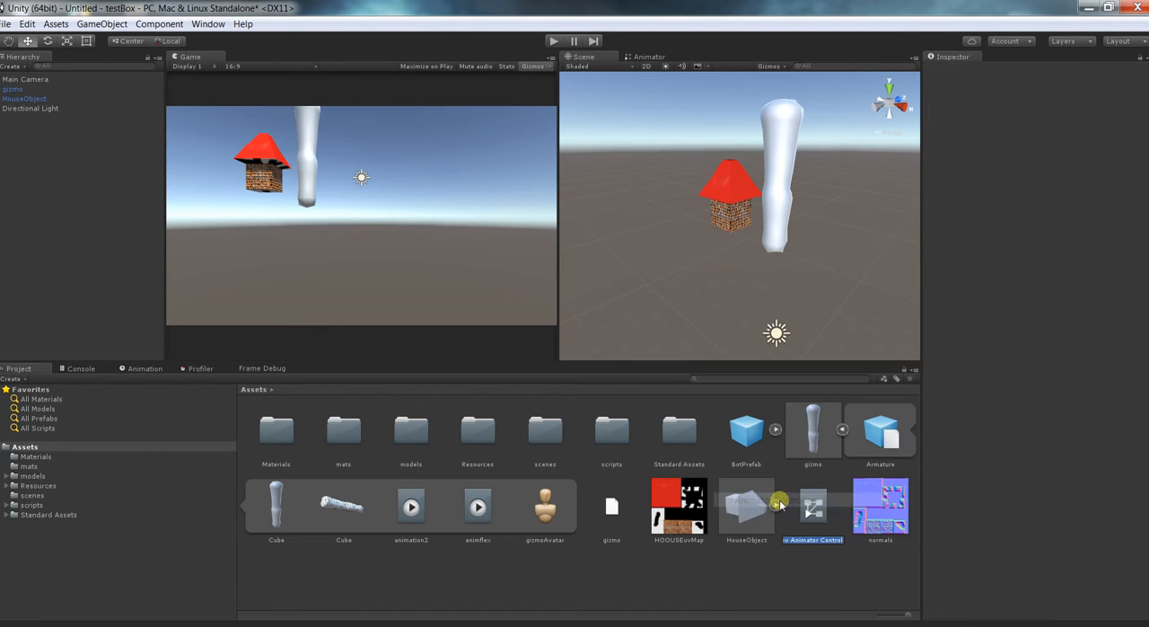
pyautogui.press('Return')
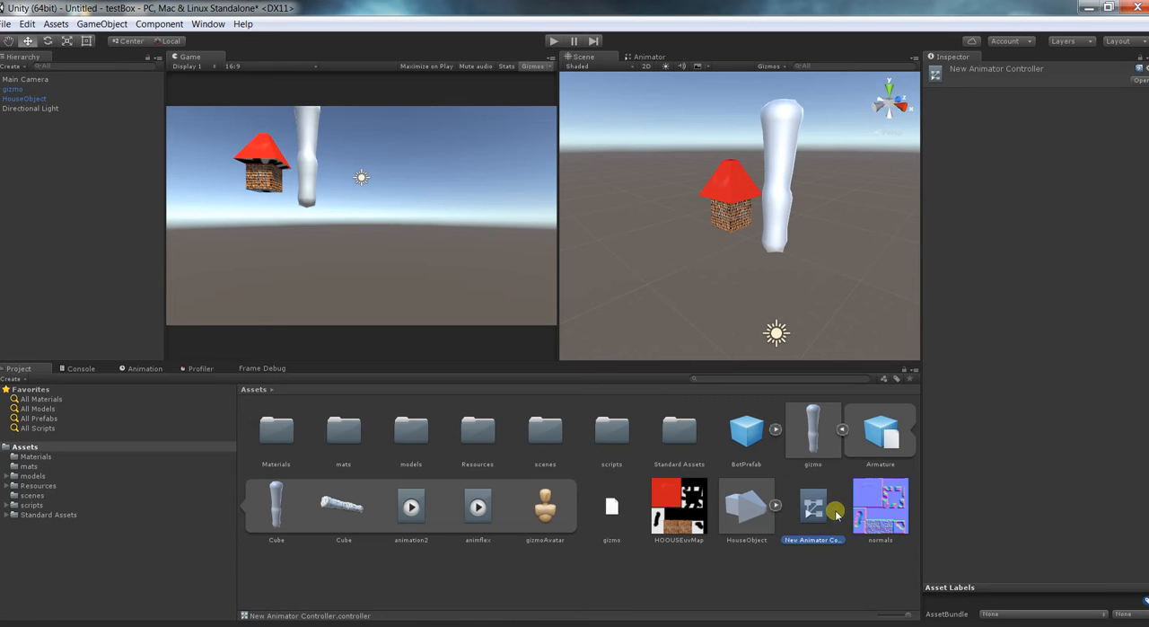
# Open the new Animator Controller, add the animation2 clip as a state and make a transition to it from Any State.
pyautogui.doubleClick(814, 508)
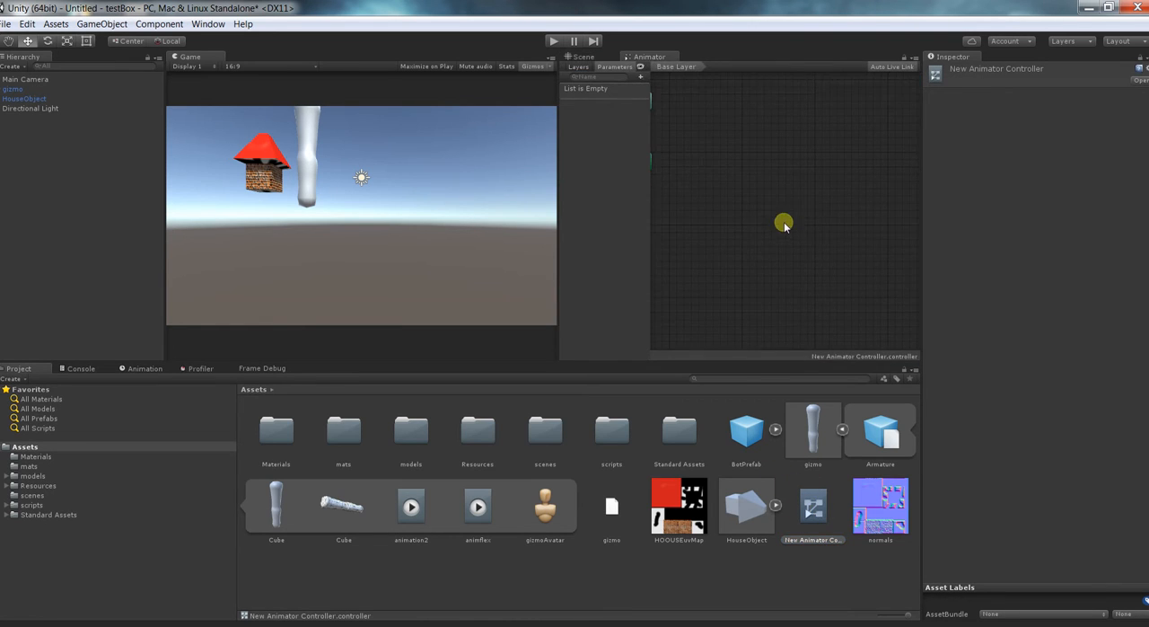
pyautogui.moveTo(779, 226); pyautogui.dragTo(826, 244, button='middle')
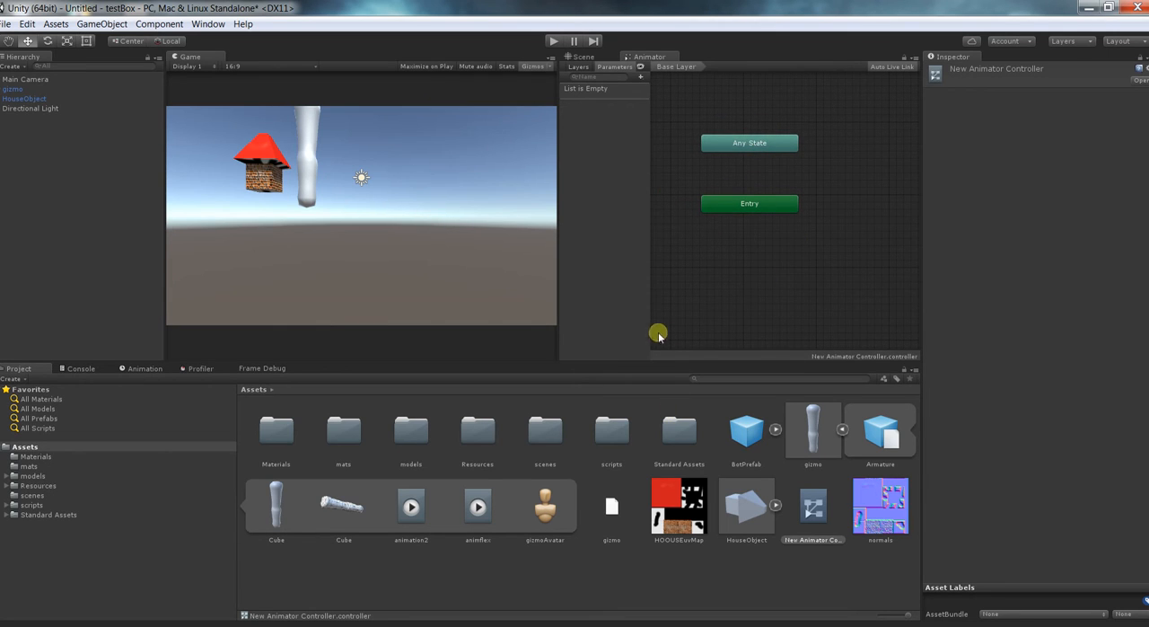
pyautogui.moveTo(411, 508); pyautogui.dragTo(829, 178)
pyautogui.rightClick(771, 143)
pyautogui.click(822, 154)
pyautogui.click(839, 184)
pyautogui.scroll(-1, 834, 239)
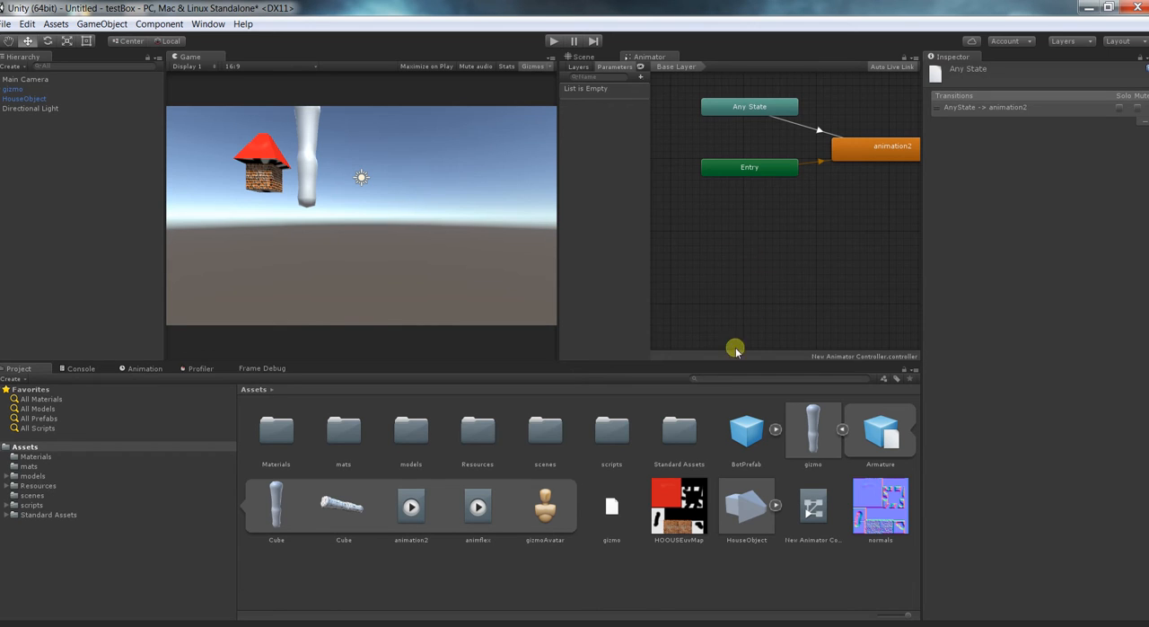
# Assign New Animator Controller to the Animator component of the gizmo object in the scene.
pyautogui.click(807, 428)
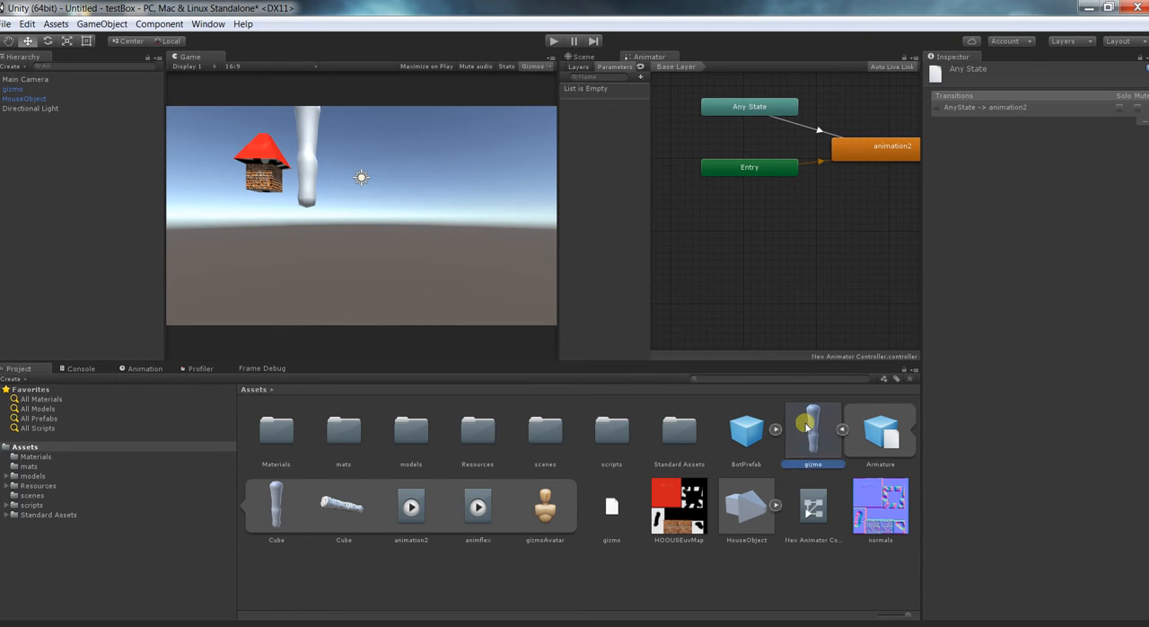
pyautogui.click(33, 89)
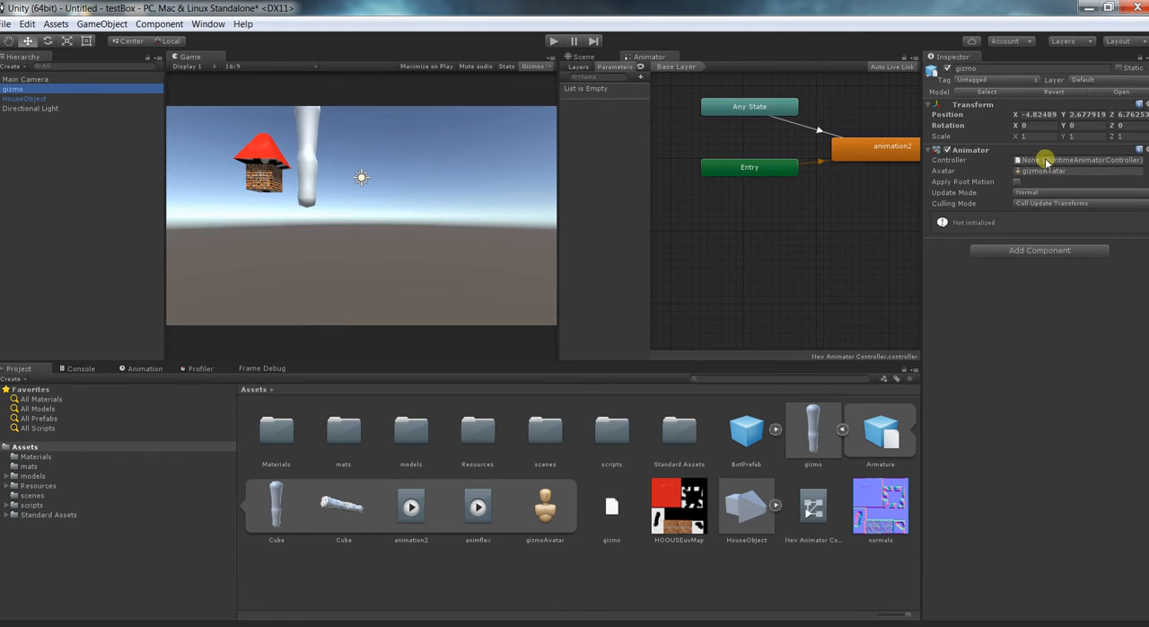
pyautogui.moveTo(810, 525); pyautogui.dragTo(1062, 164)
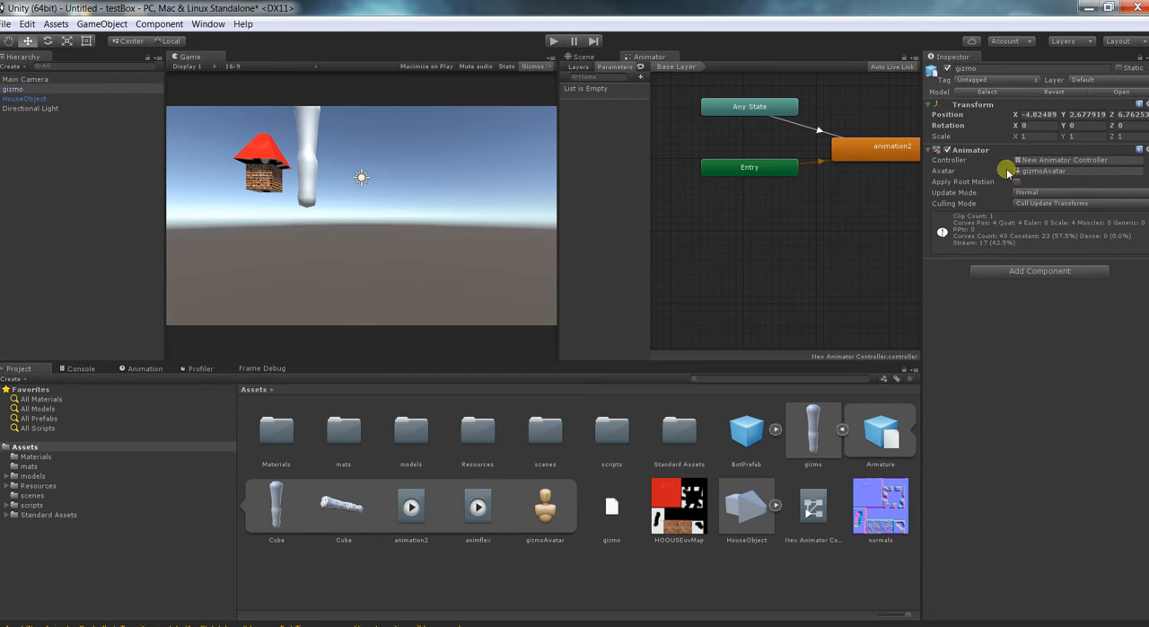
# Run the scene in Play mode to watch gizmo's animation in the Game and Scene views, and stop the test.
pyautogui.click(554, 41)
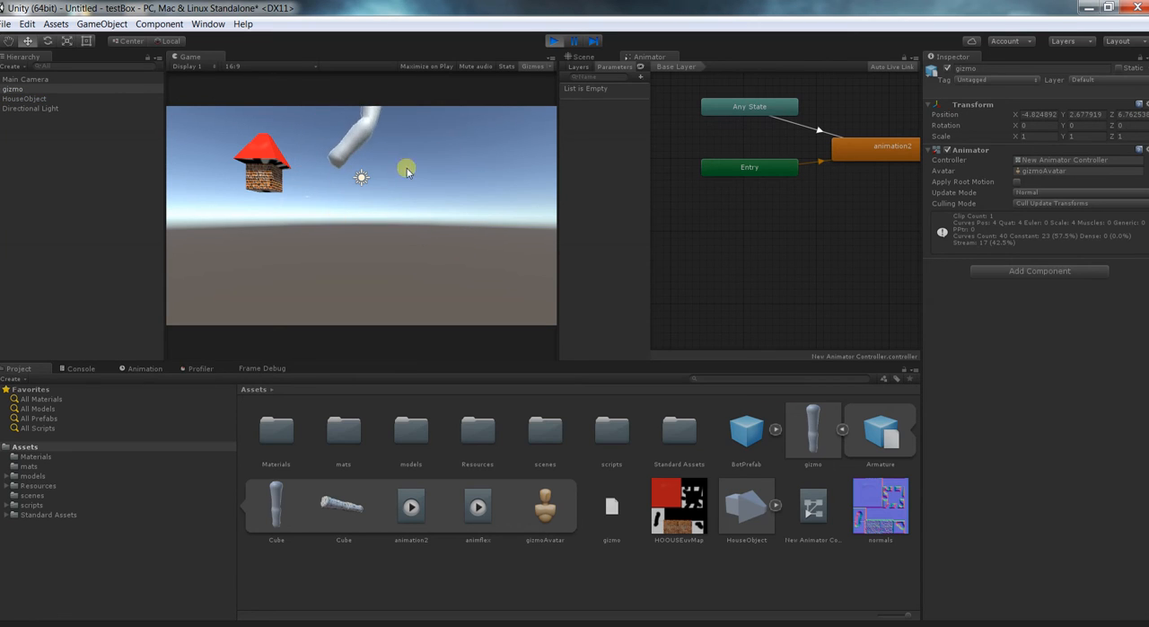
pyautogui.click(597, 58)
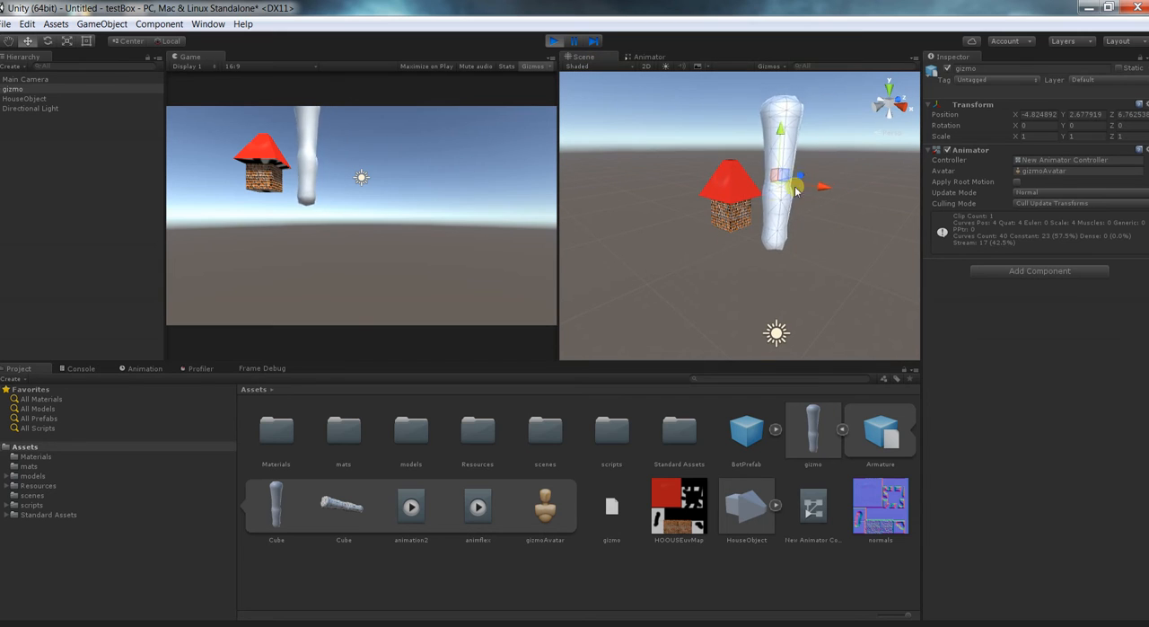
pyautogui.click(554, 42)
pyautogui.click(778, 312)
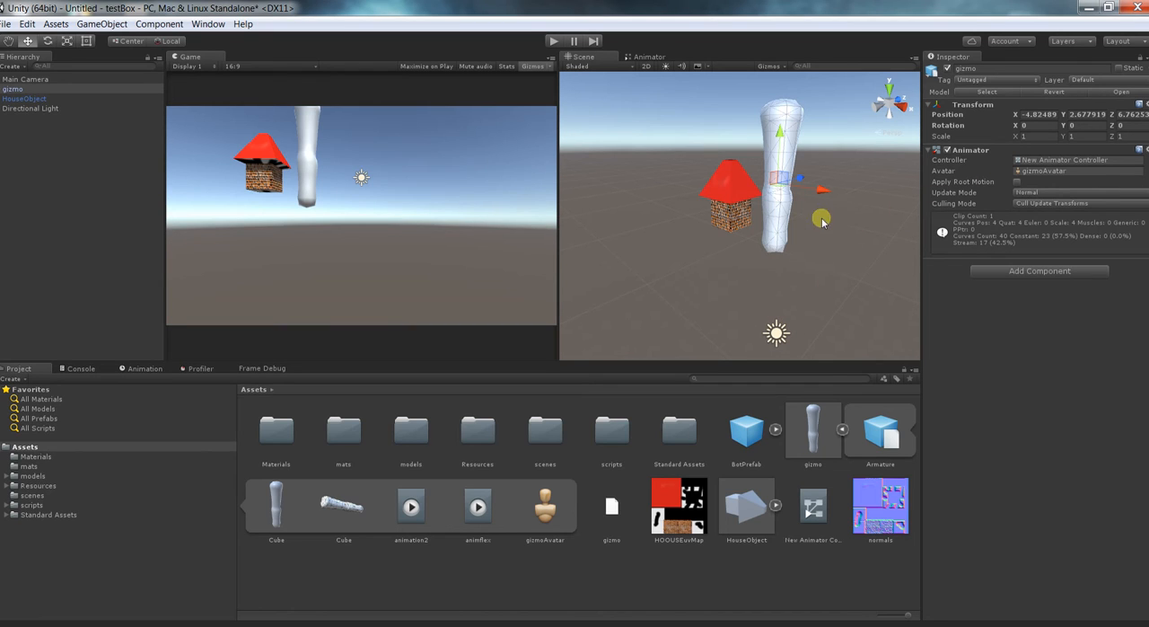
# Add the animflex clip as a second state in New Animator Controller and place the animation2 state beneath it.
pyautogui.click(810, 511)
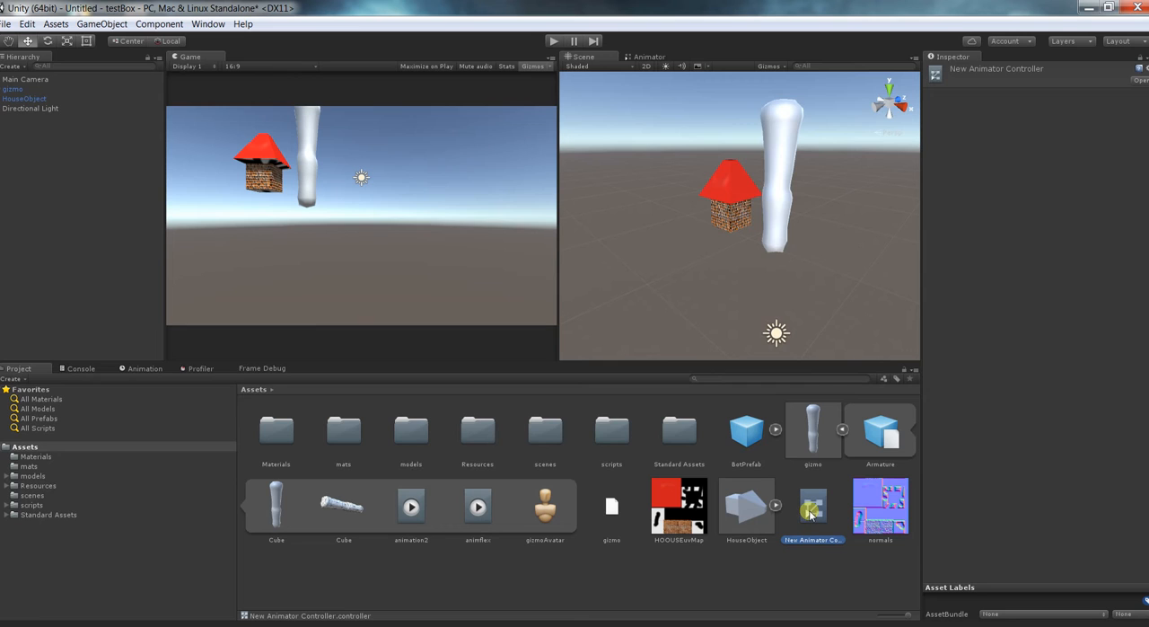
pyautogui.doubleClick(811, 511)
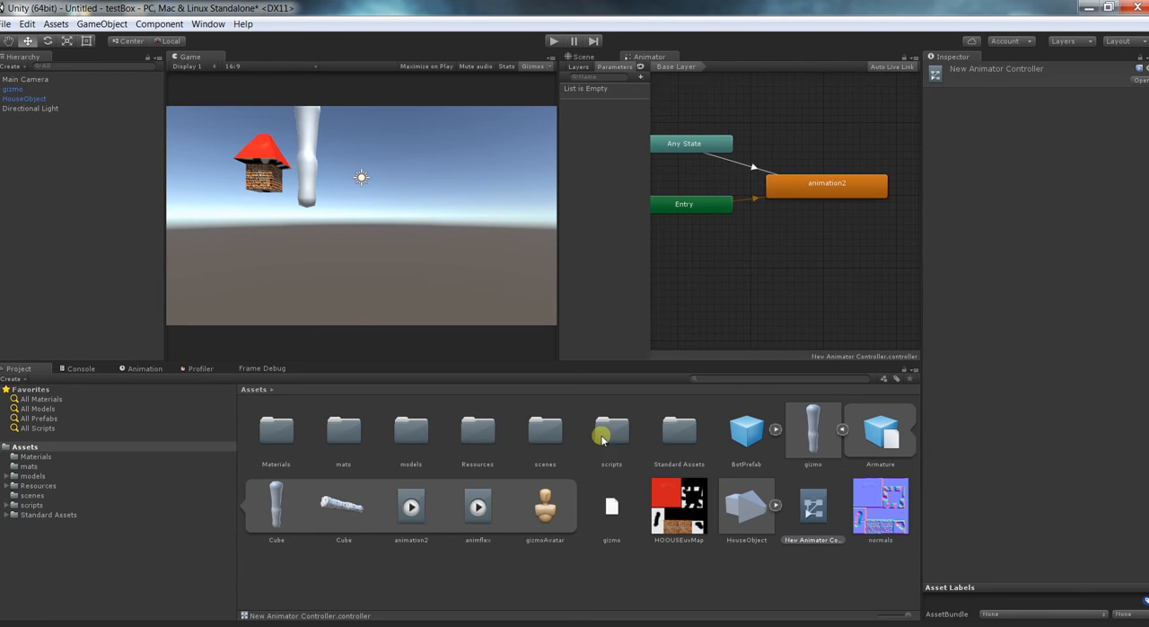
pyautogui.click(476, 510)
pyautogui.moveTo(475, 510); pyautogui.dragTo(885, 111)
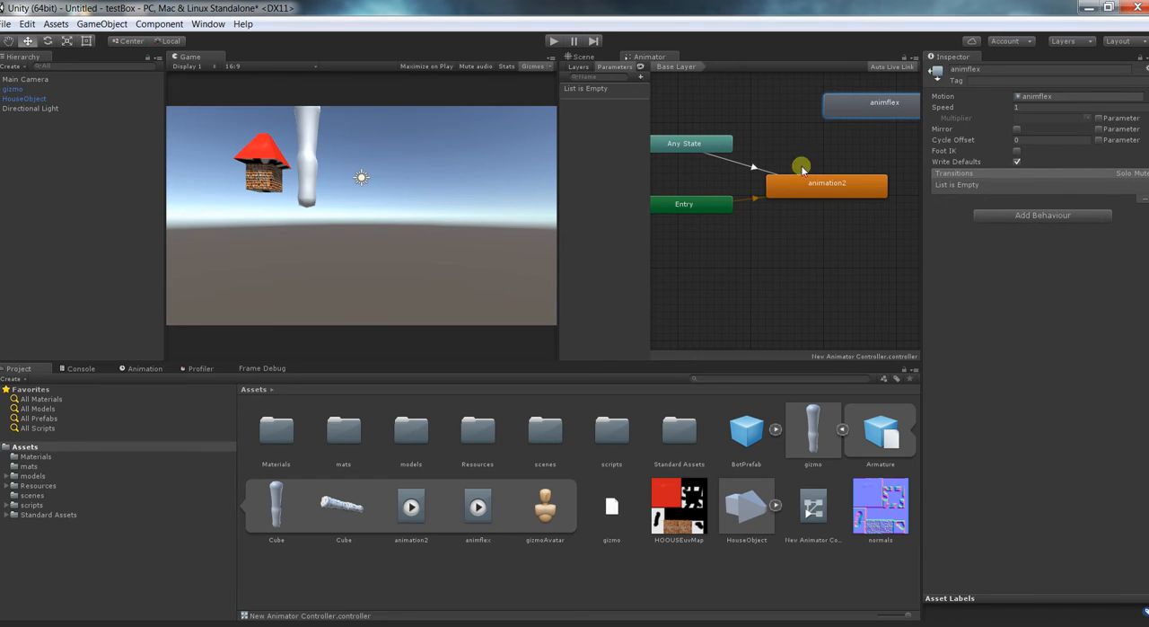
pyautogui.moveTo(821, 184); pyautogui.dragTo(871, 187)
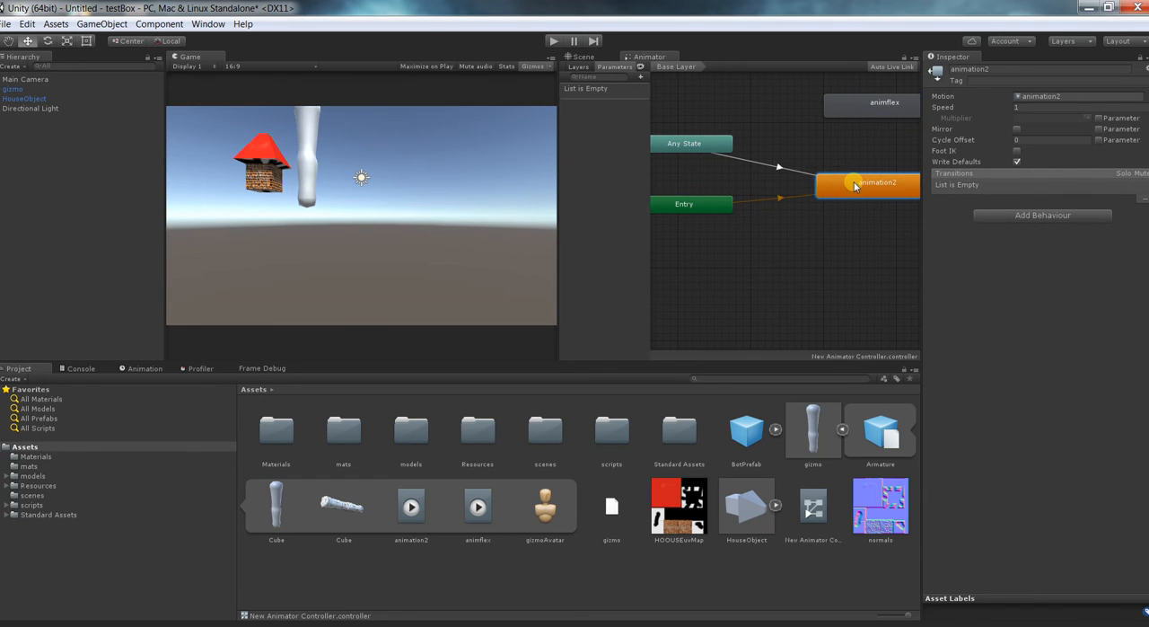
# Make transitions in both directions between the animation2 and animflex states.
pyautogui.rightClick(858, 184)
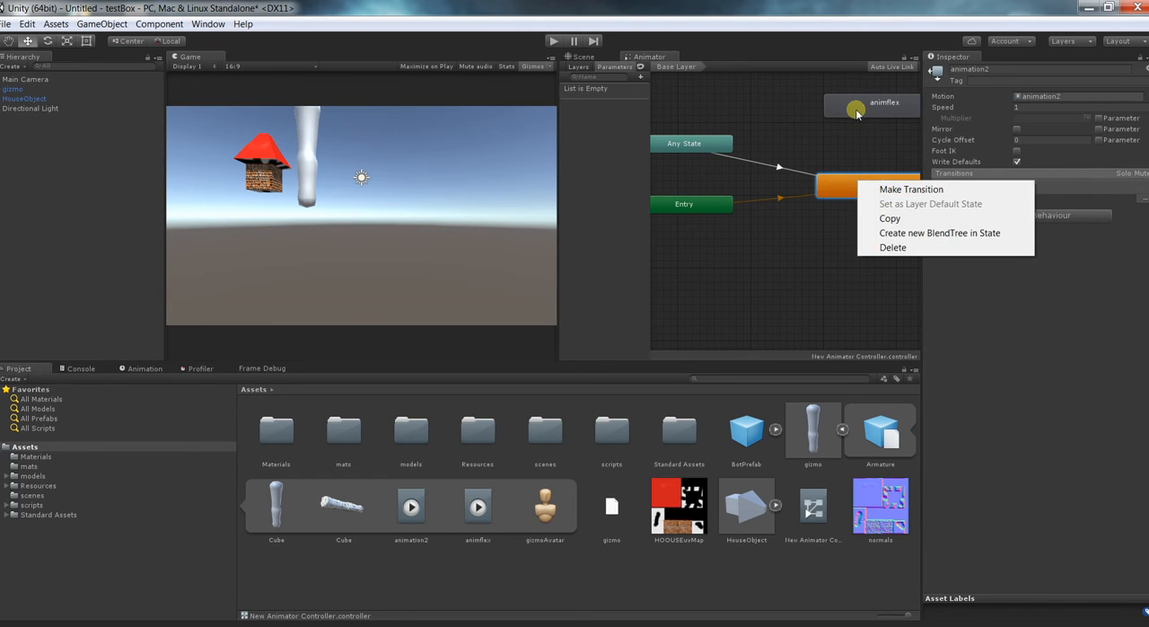
pyautogui.click(875, 188)
pyautogui.rightClick(855, 109)
pyautogui.click(882, 117)
pyautogui.click(858, 186)
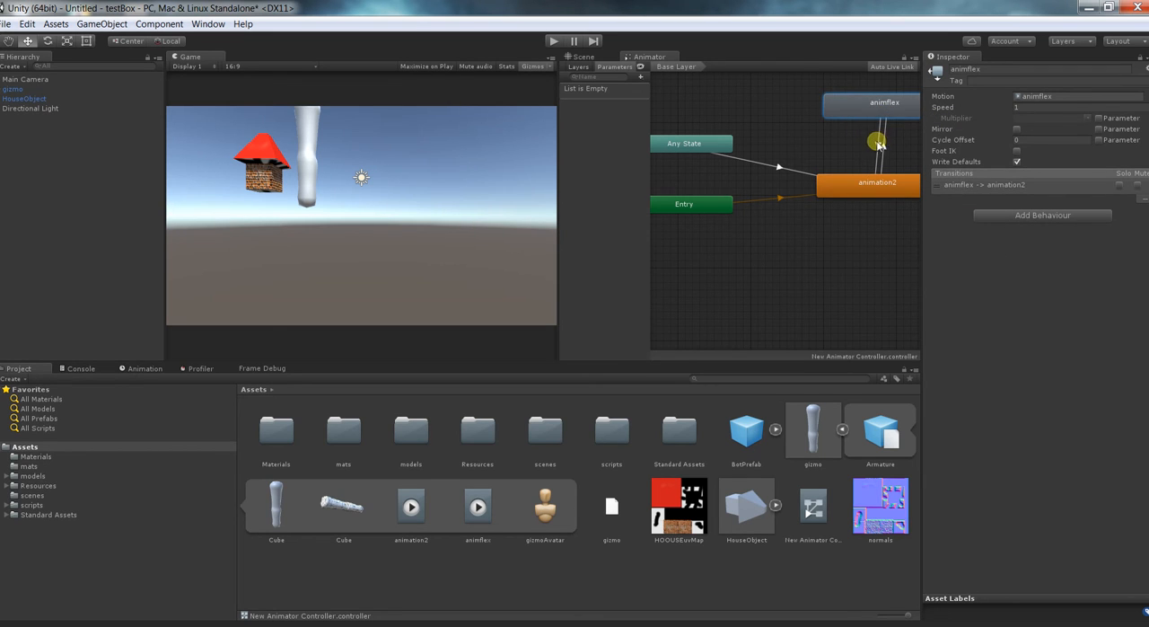
pyautogui.click(883, 150)
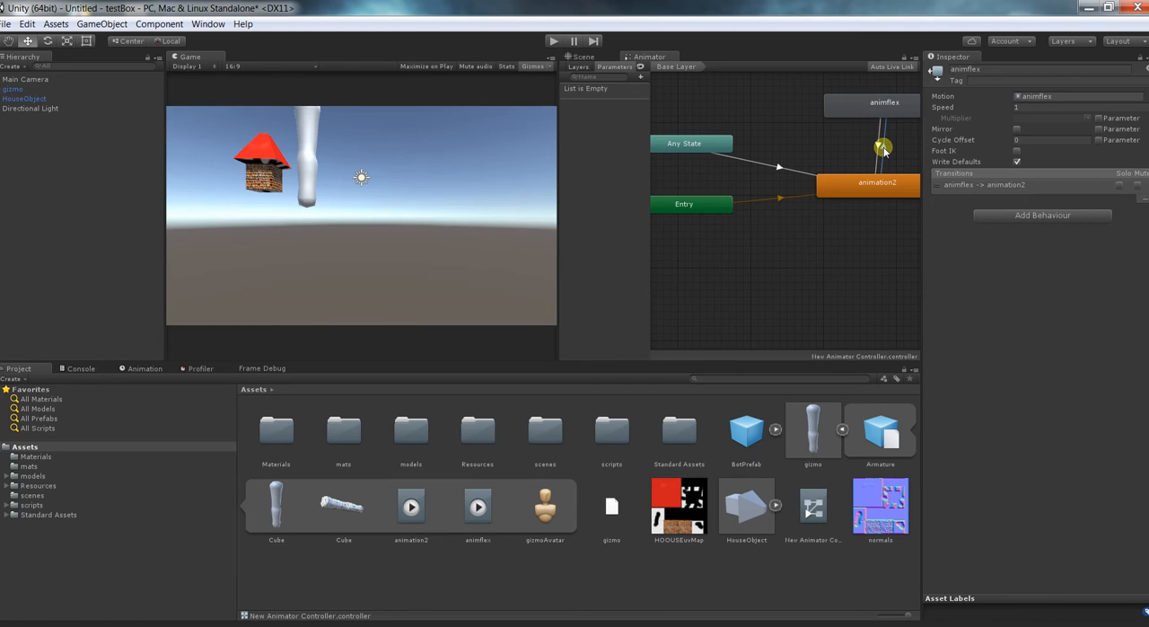
# Add a Bool parameter named switch to the Animator Controller.
pyautogui.click(610, 109)
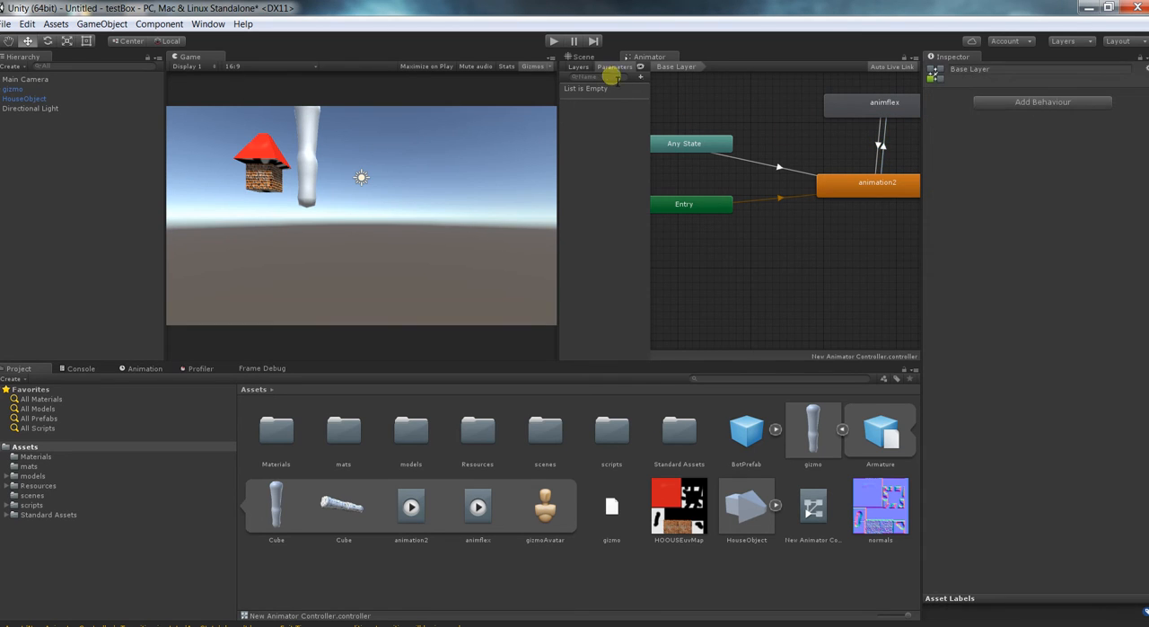
pyautogui.click(642, 79)
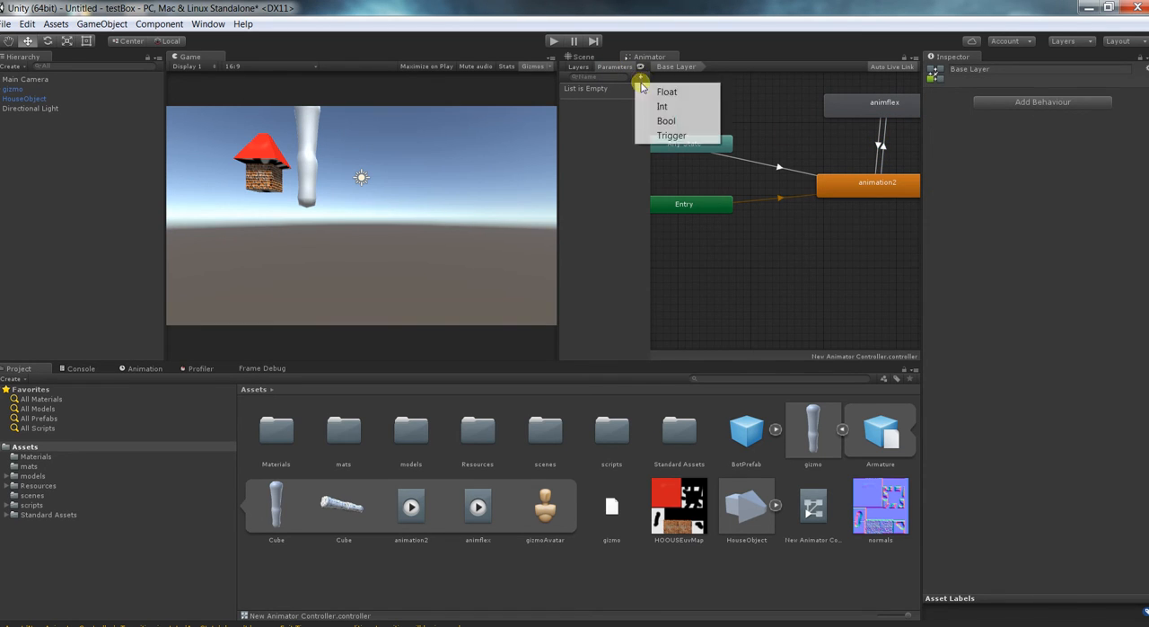
pyautogui.click(684, 126)
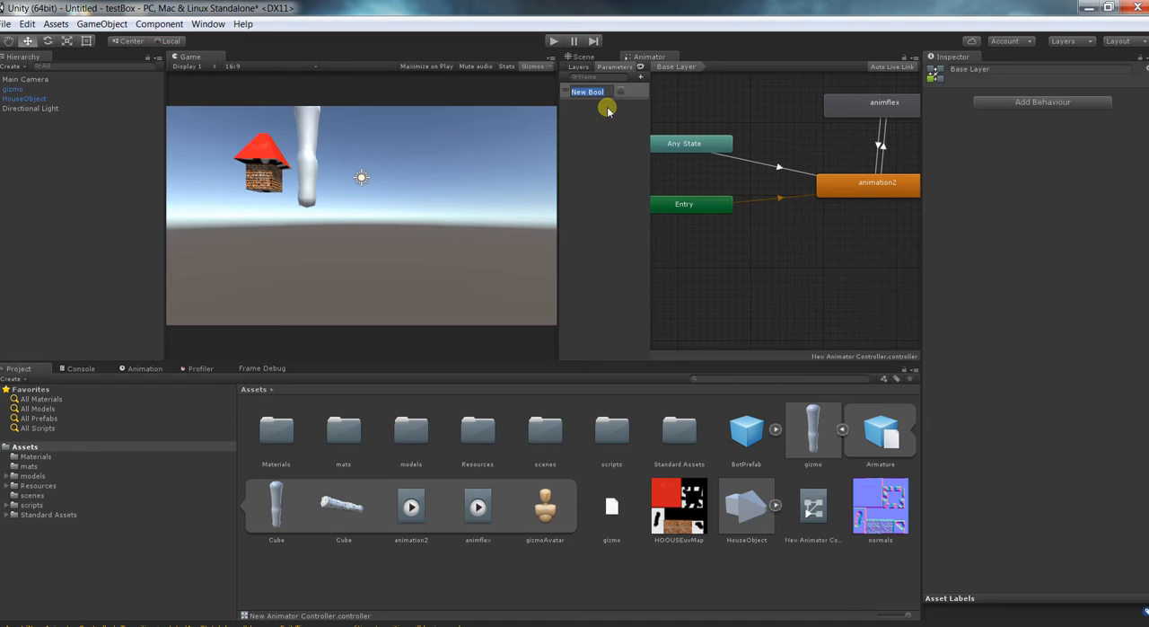
pyautogui.write('switch')
# Add switch conditions to the two transitions: true for animation2 to animflex, false for animflex to animation2.
pyautogui.click(883, 147)
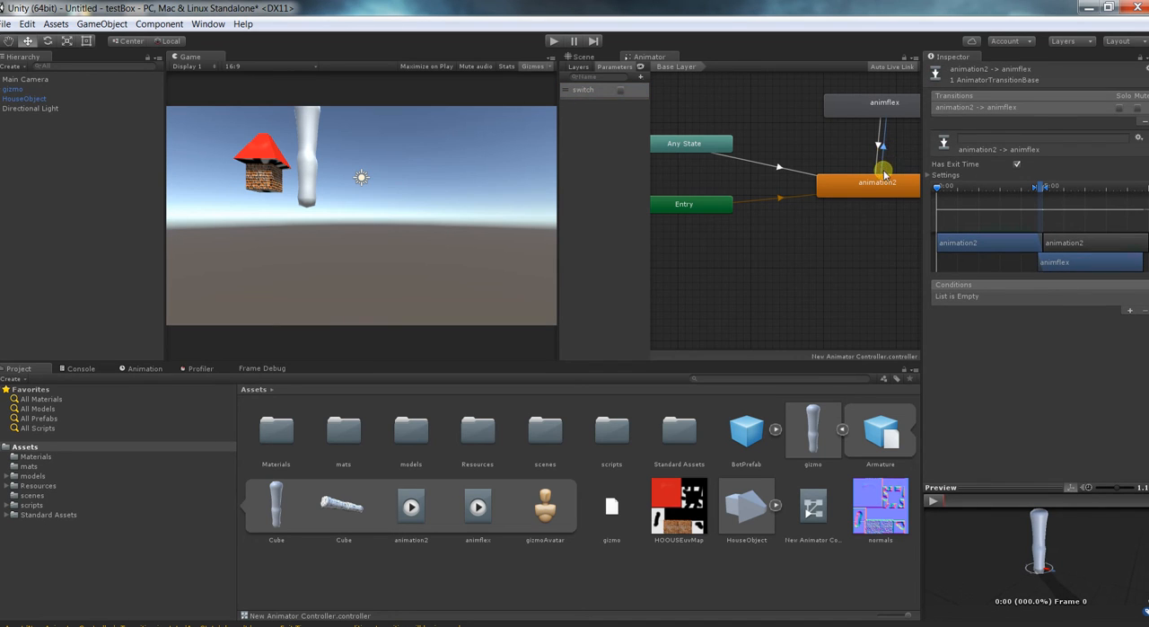
pyautogui.click(1129, 310)
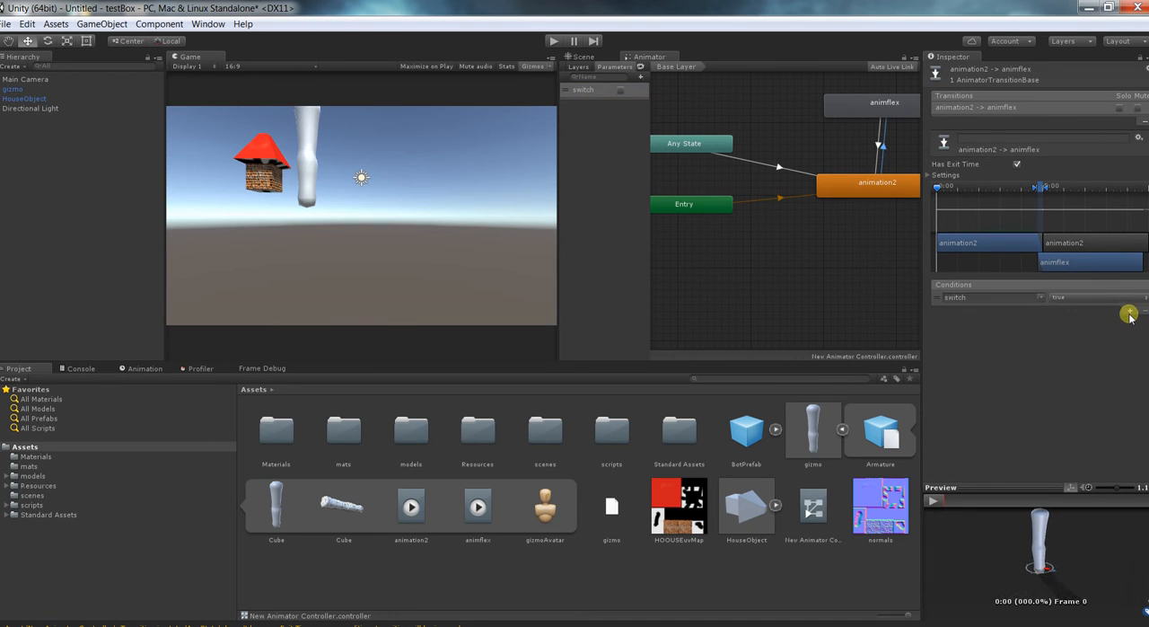
pyautogui.click(877, 149)
pyautogui.click(1131, 311)
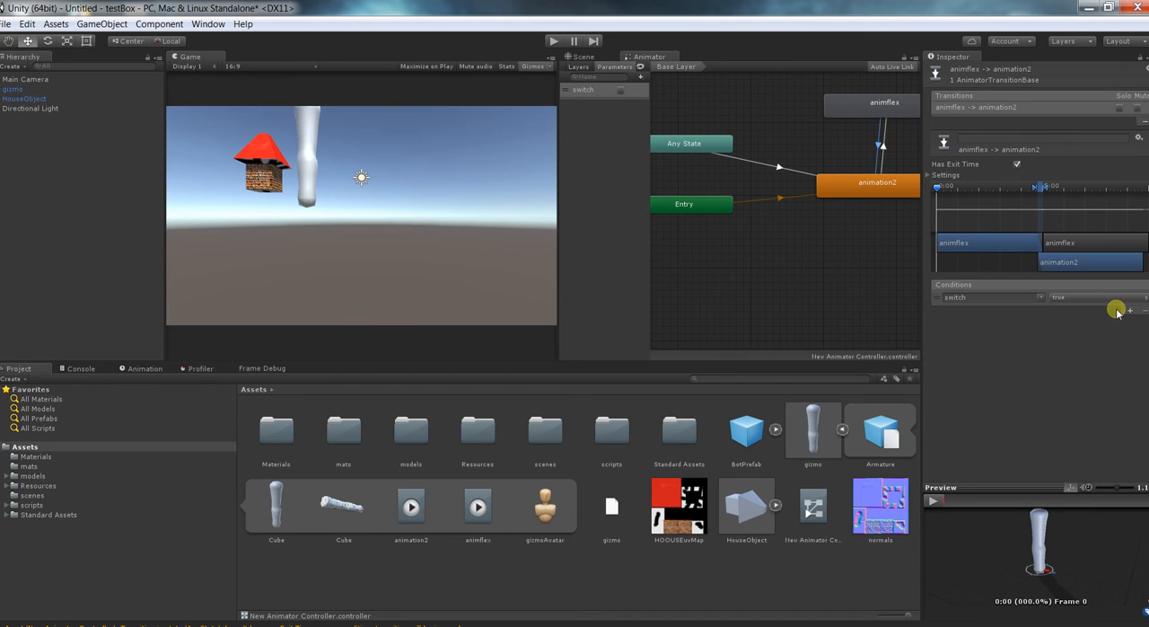
pyautogui.click(1072, 300)
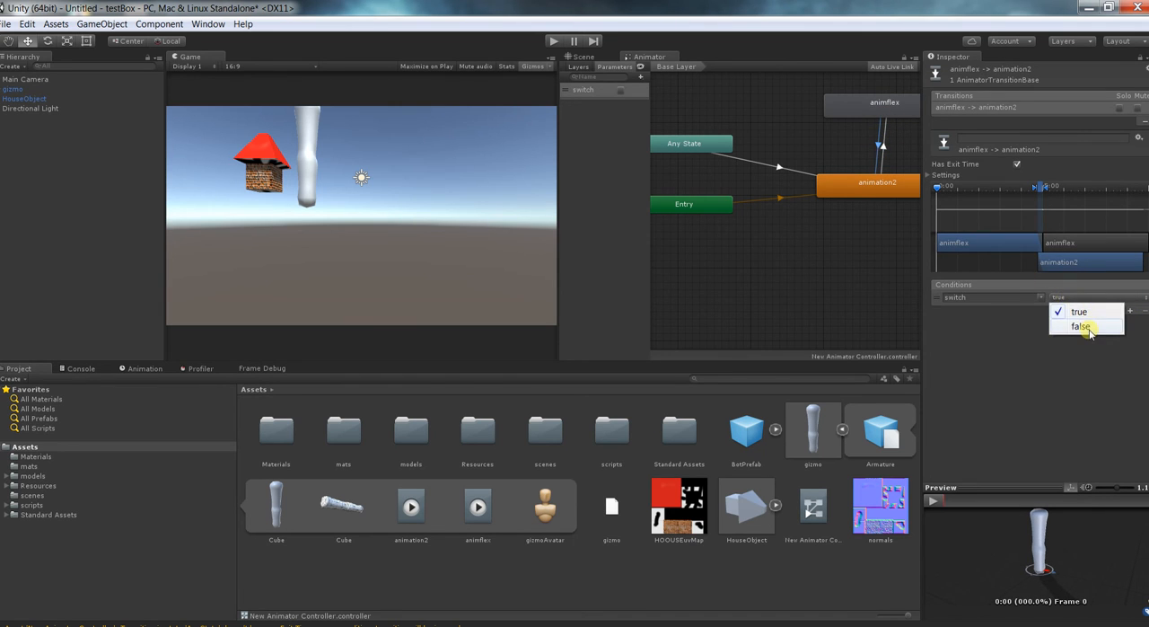
pyautogui.click(1081, 327)
# Check both states and test them in Play mode by turning switch on and off, and stop the test.
pyautogui.click(869, 192)
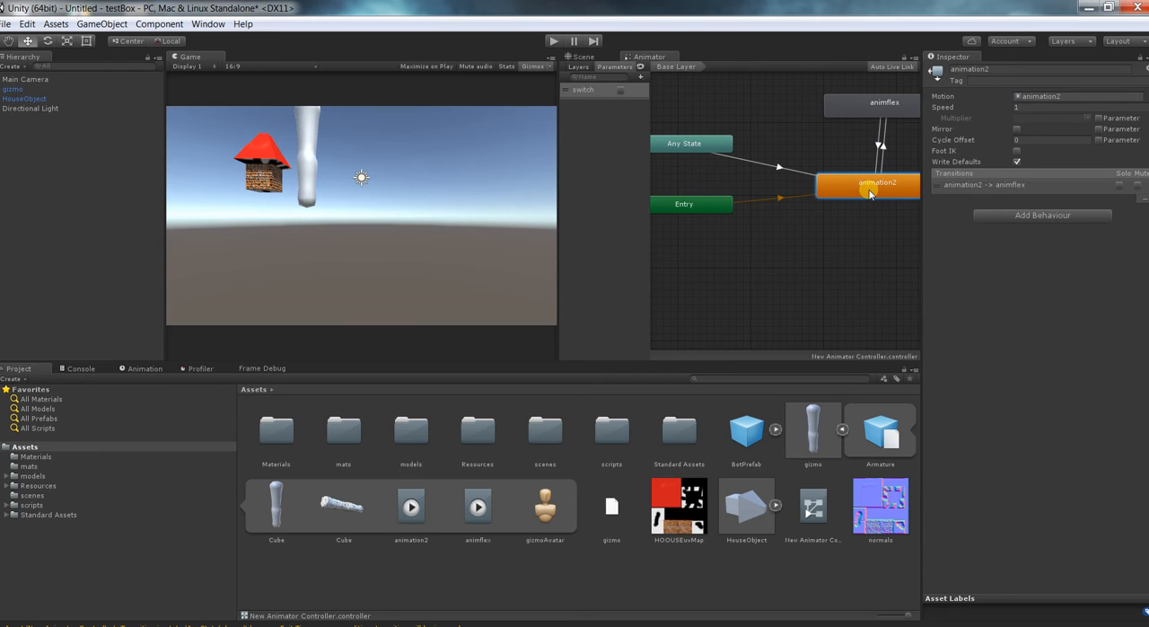
pyautogui.click(886, 113)
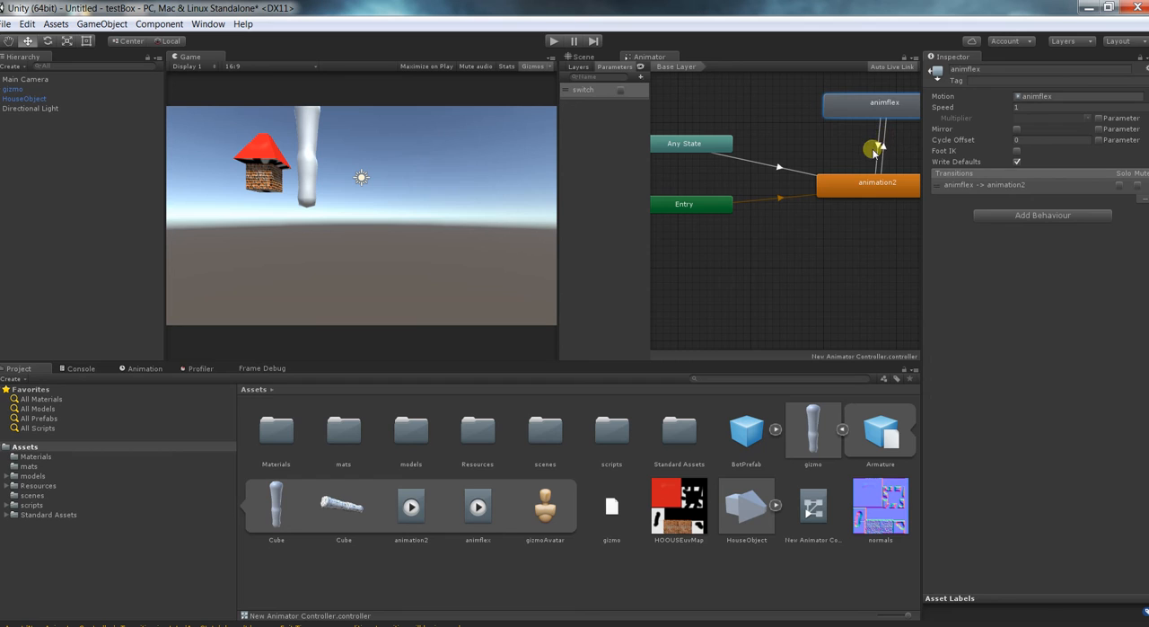
pyautogui.click(873, 149)
pyautogui.click(877, 188)
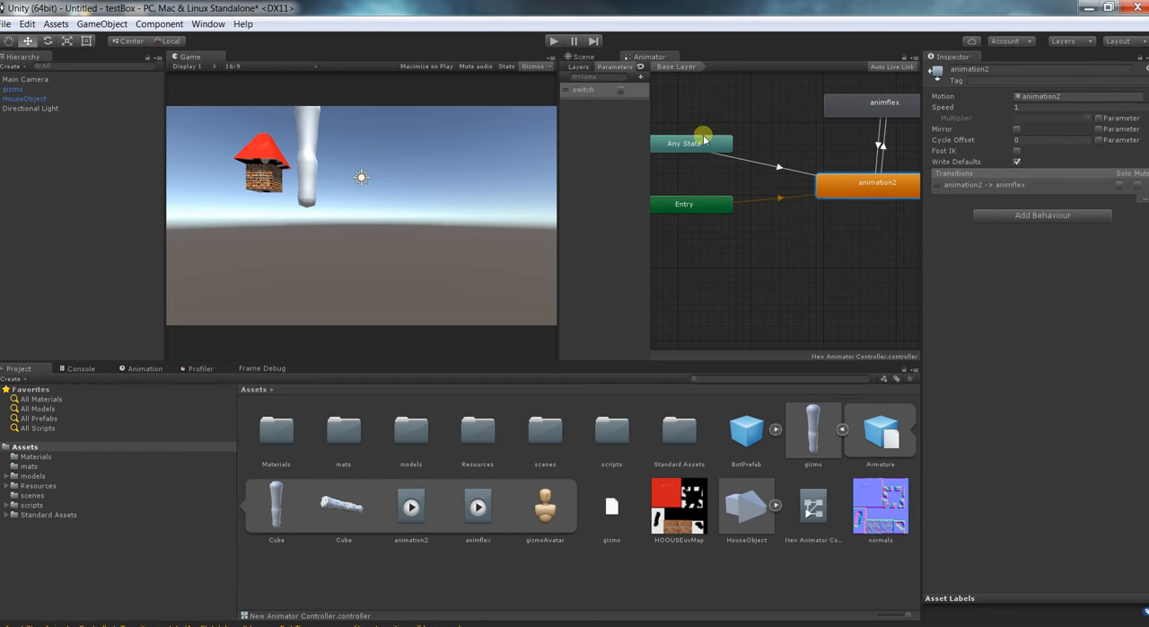
pyautogui.click(551, 42)
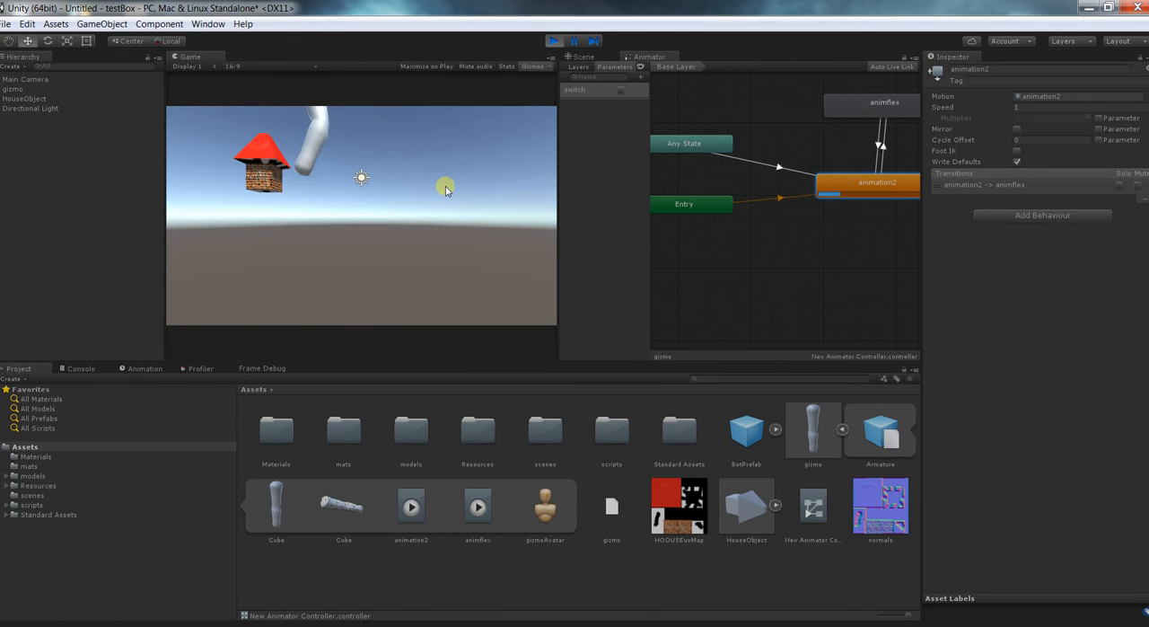
pyautogui.click(621, 90)
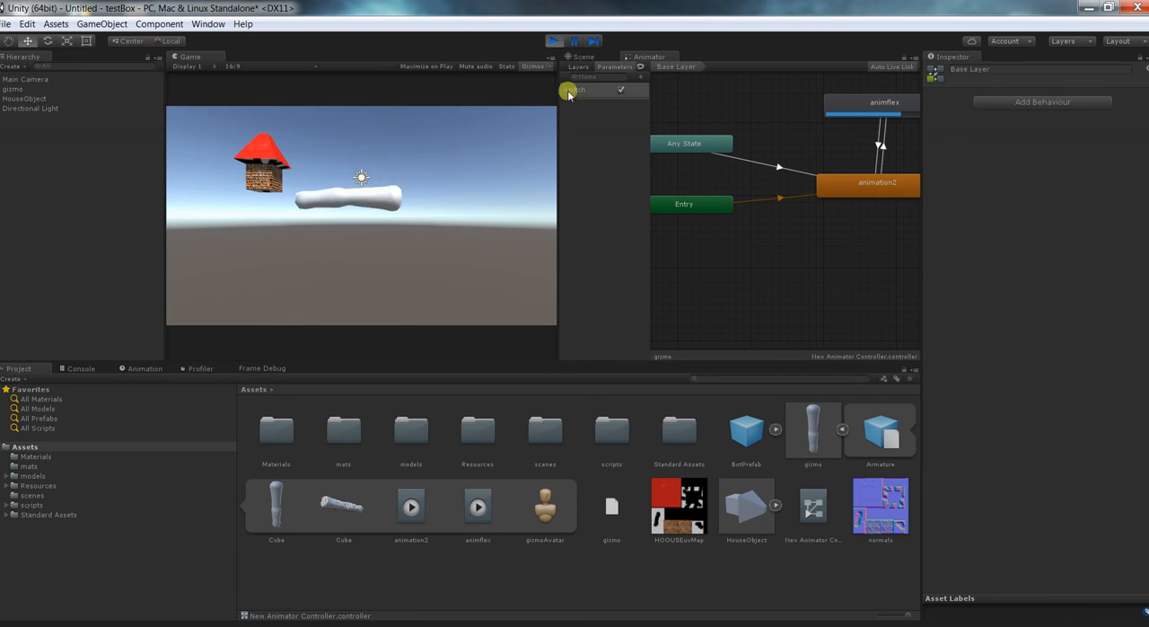
pyautogui.click(619, 89)
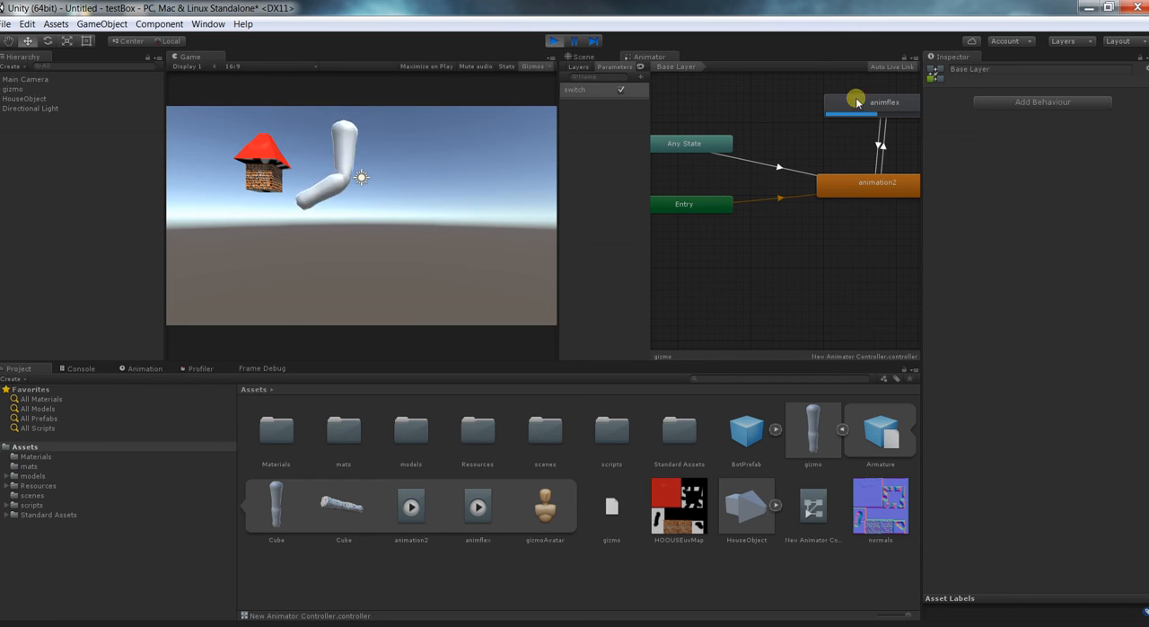
pyautogui.click(619, 90)
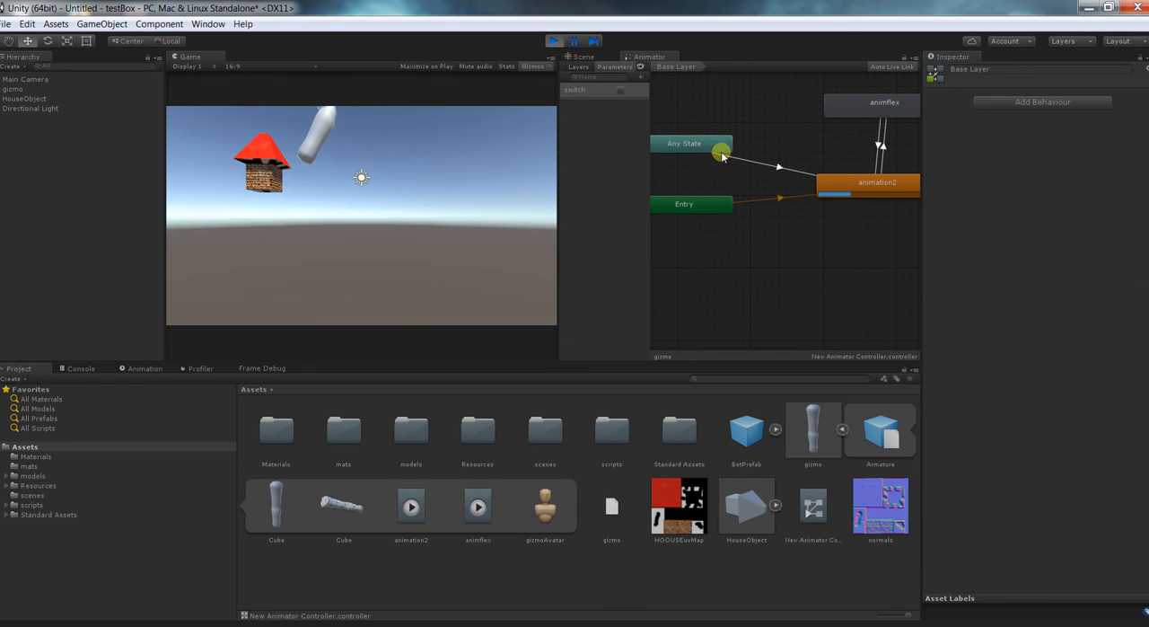
pyautogui.click(551, 41)
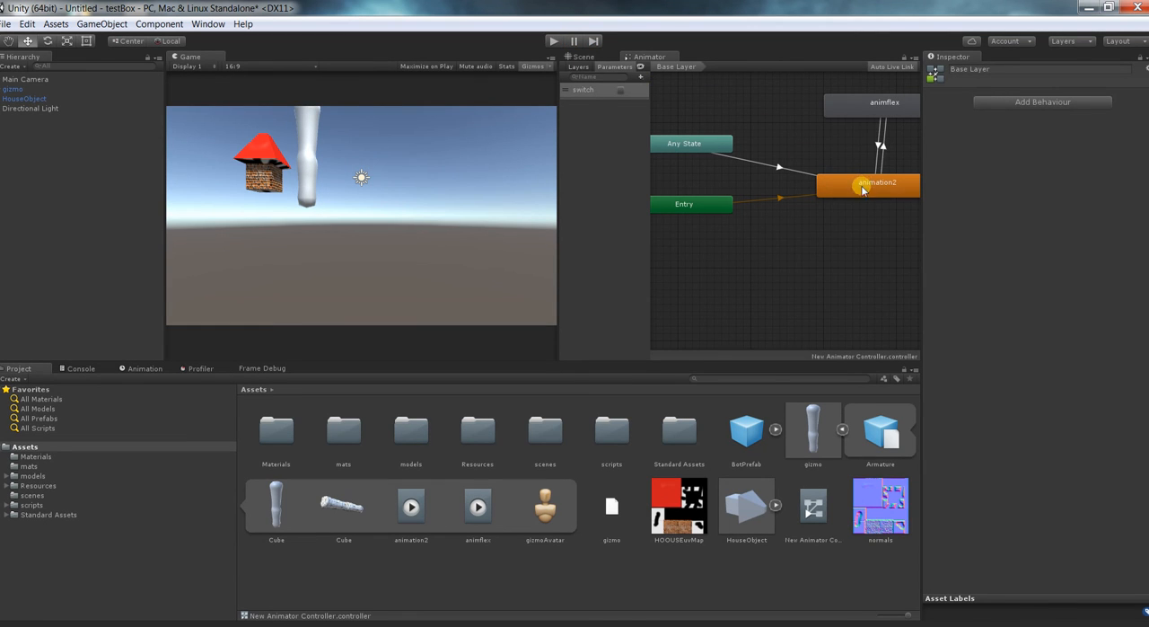
# Reposition the animflex and animation2 states so they are vertically aligned and fully within the graph view.
pyautogui.click(863, 188)
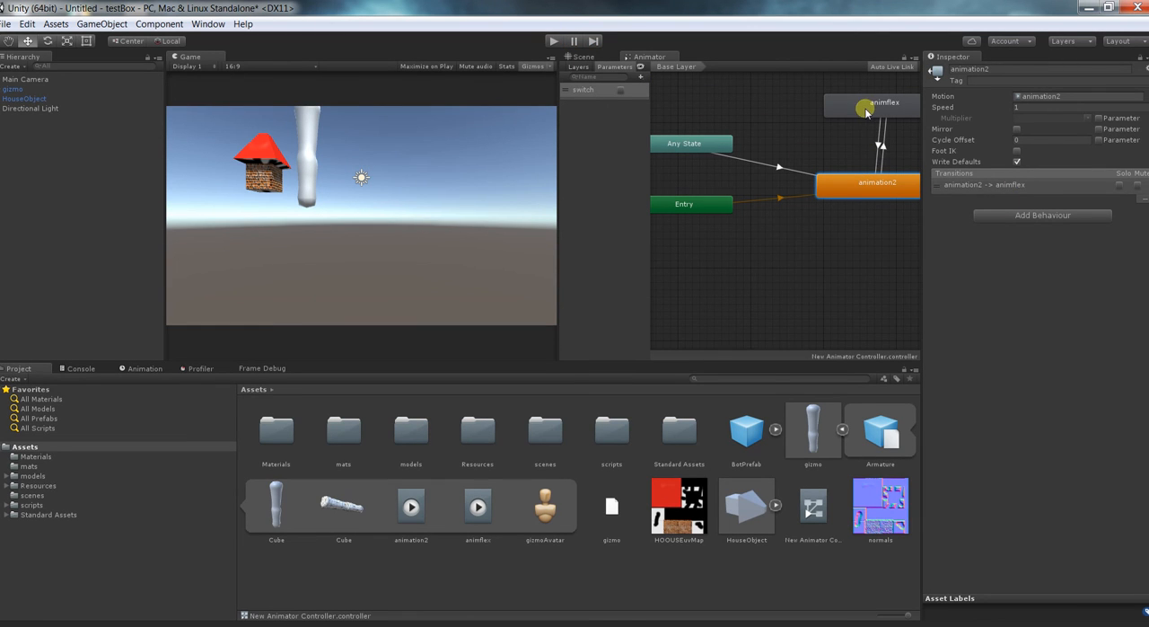
pyautogui.scroll(1, 907, 201)
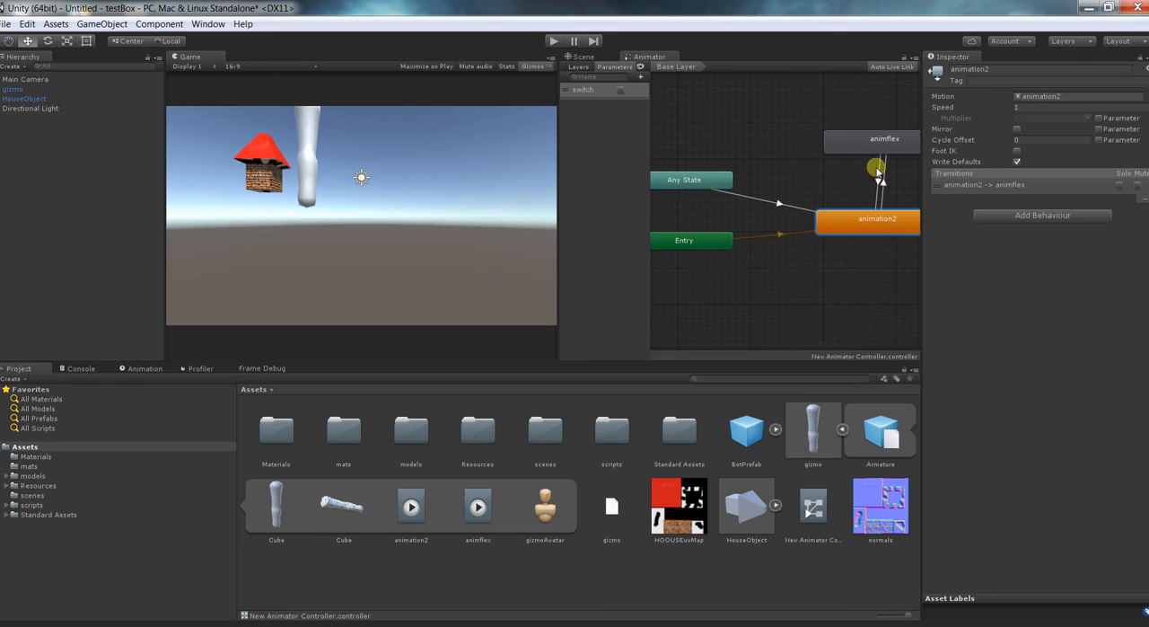
pyautogui.moveTo(874, 149); pyautogui.dragTo(829, 160)
pyautogui.moveTo(882, 226); pyautogui.dragTo(848, 233)
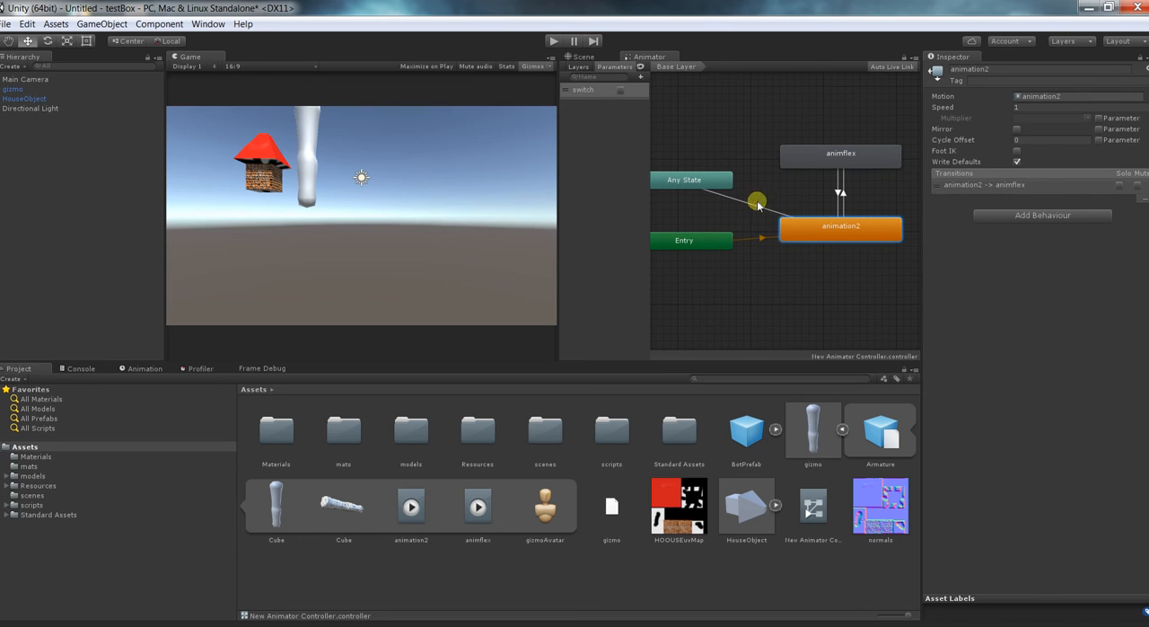
# Open the models folder, expand the BasePlayerModel1Animation asset and add the model to the scene hierarchy.
pyautogui.doubleClick(407, 435)
pyautogui.click(724, 443)
pyautogui.click(763, 429)
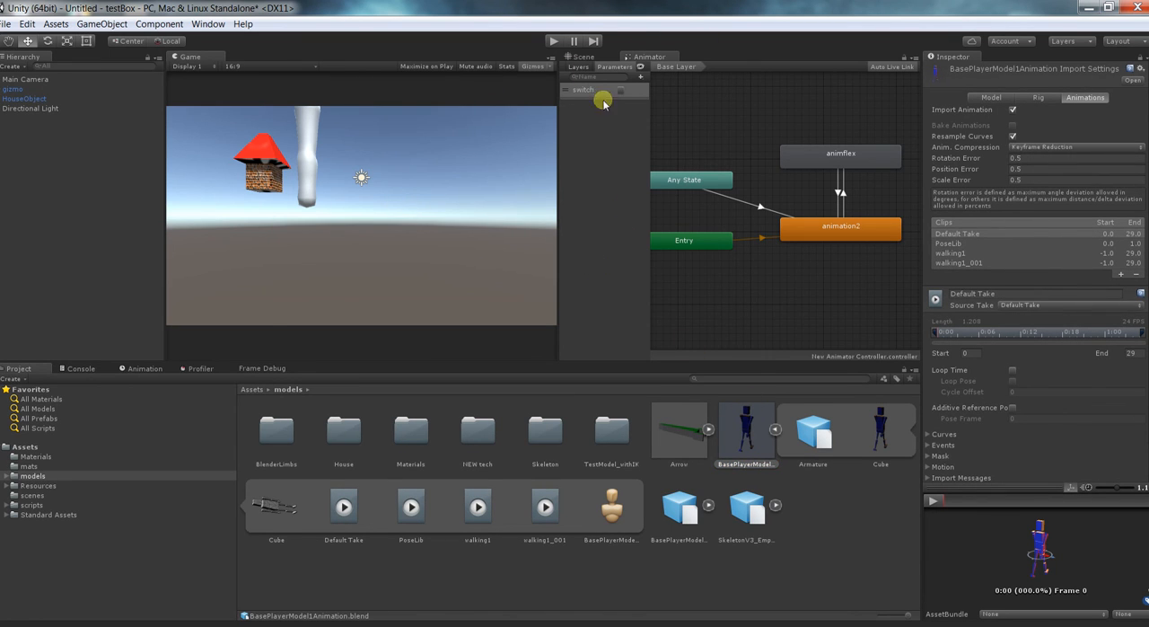
pyautogui.moveTo(744, 426); pyautogui.dragTo(133, 199)
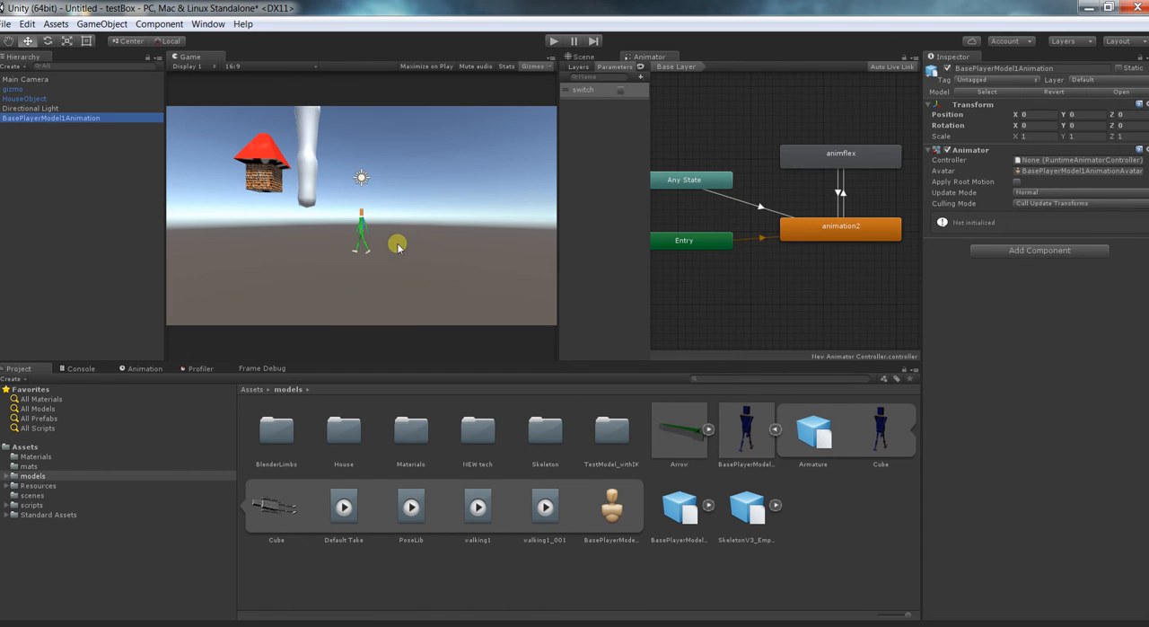
# Inspect the Default Take, walking1, PoseLib and walking1_001 clips and the scene model's Animator component.
pyautogui.click(347, 510)
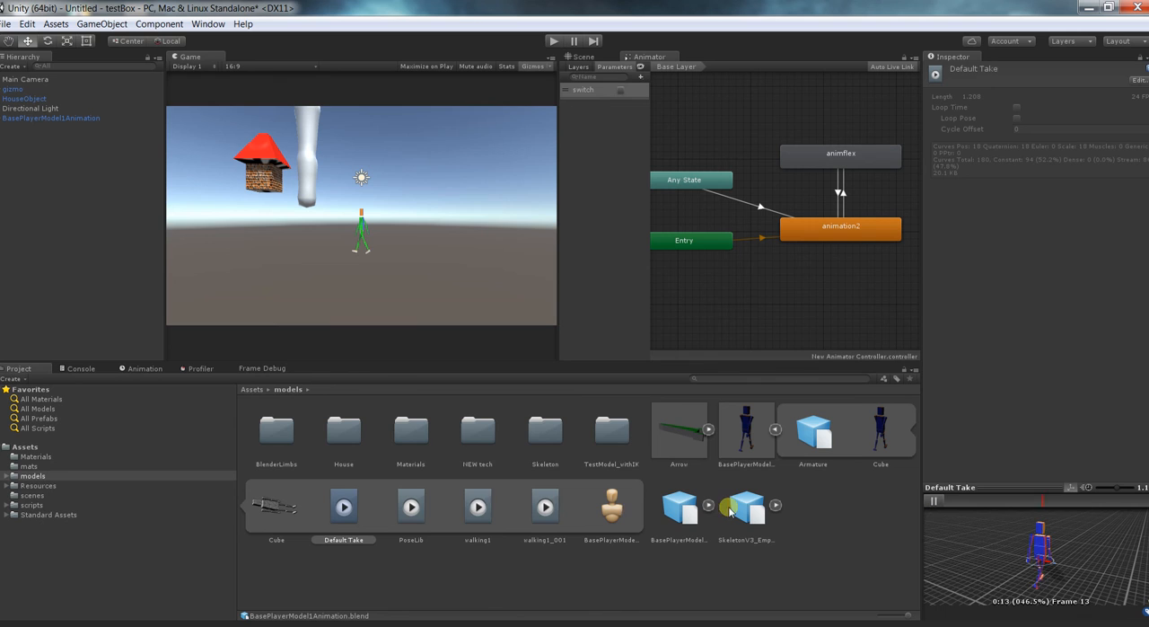
pyautogui.click(467, 506)
pyautogui.click(415, 508)
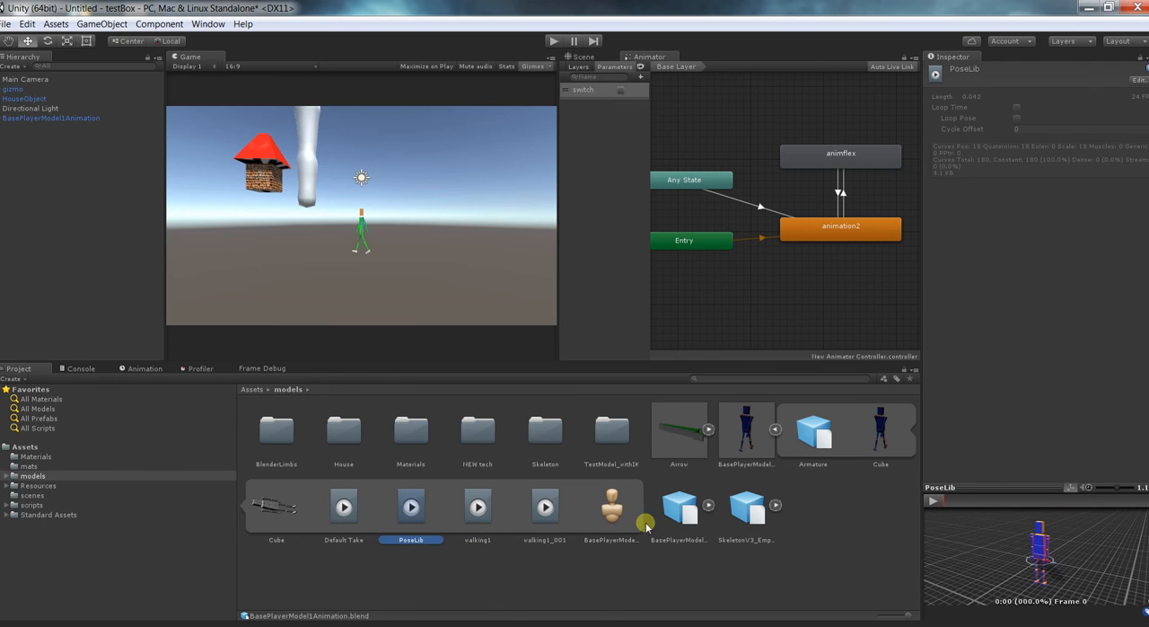
pyautogui.click(528, 509)
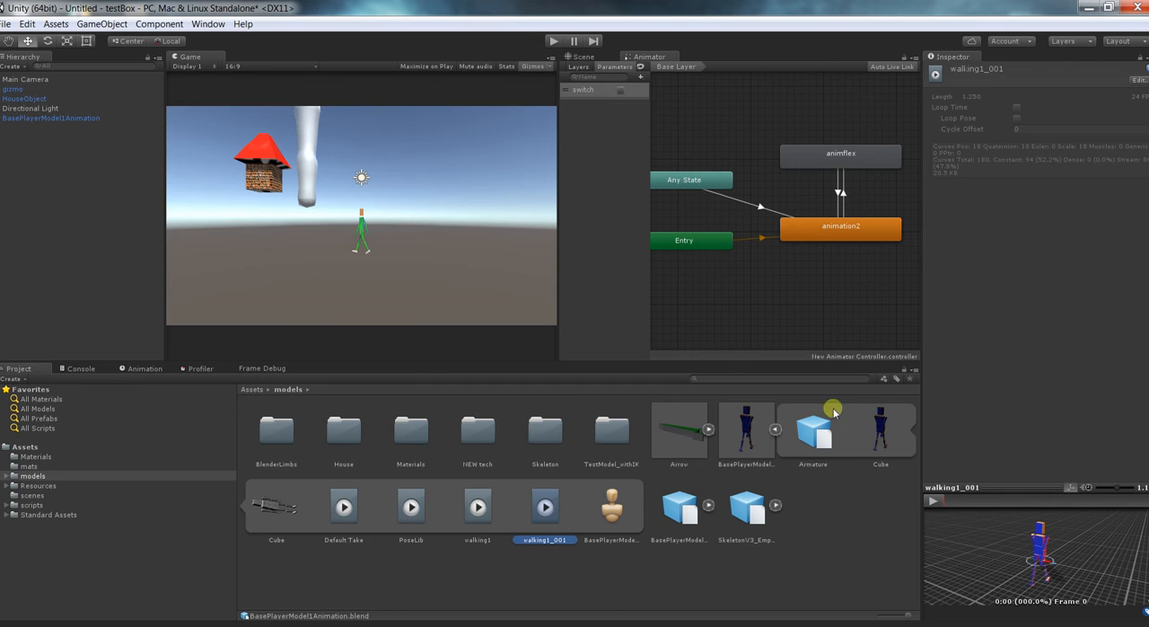
pyautogui.click(79, 117)
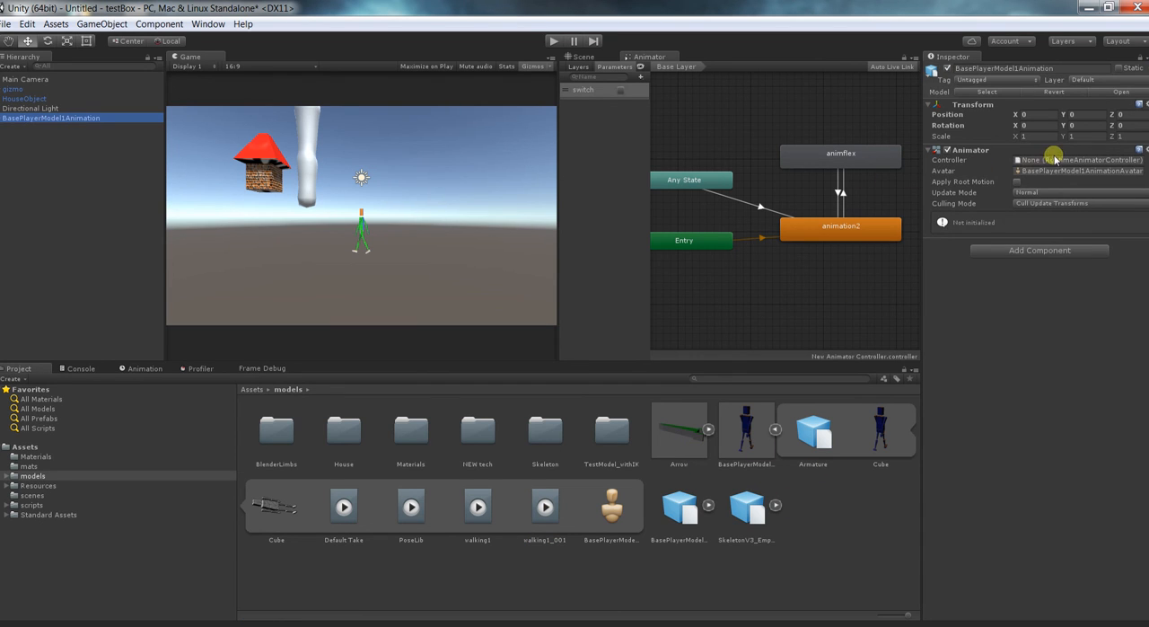